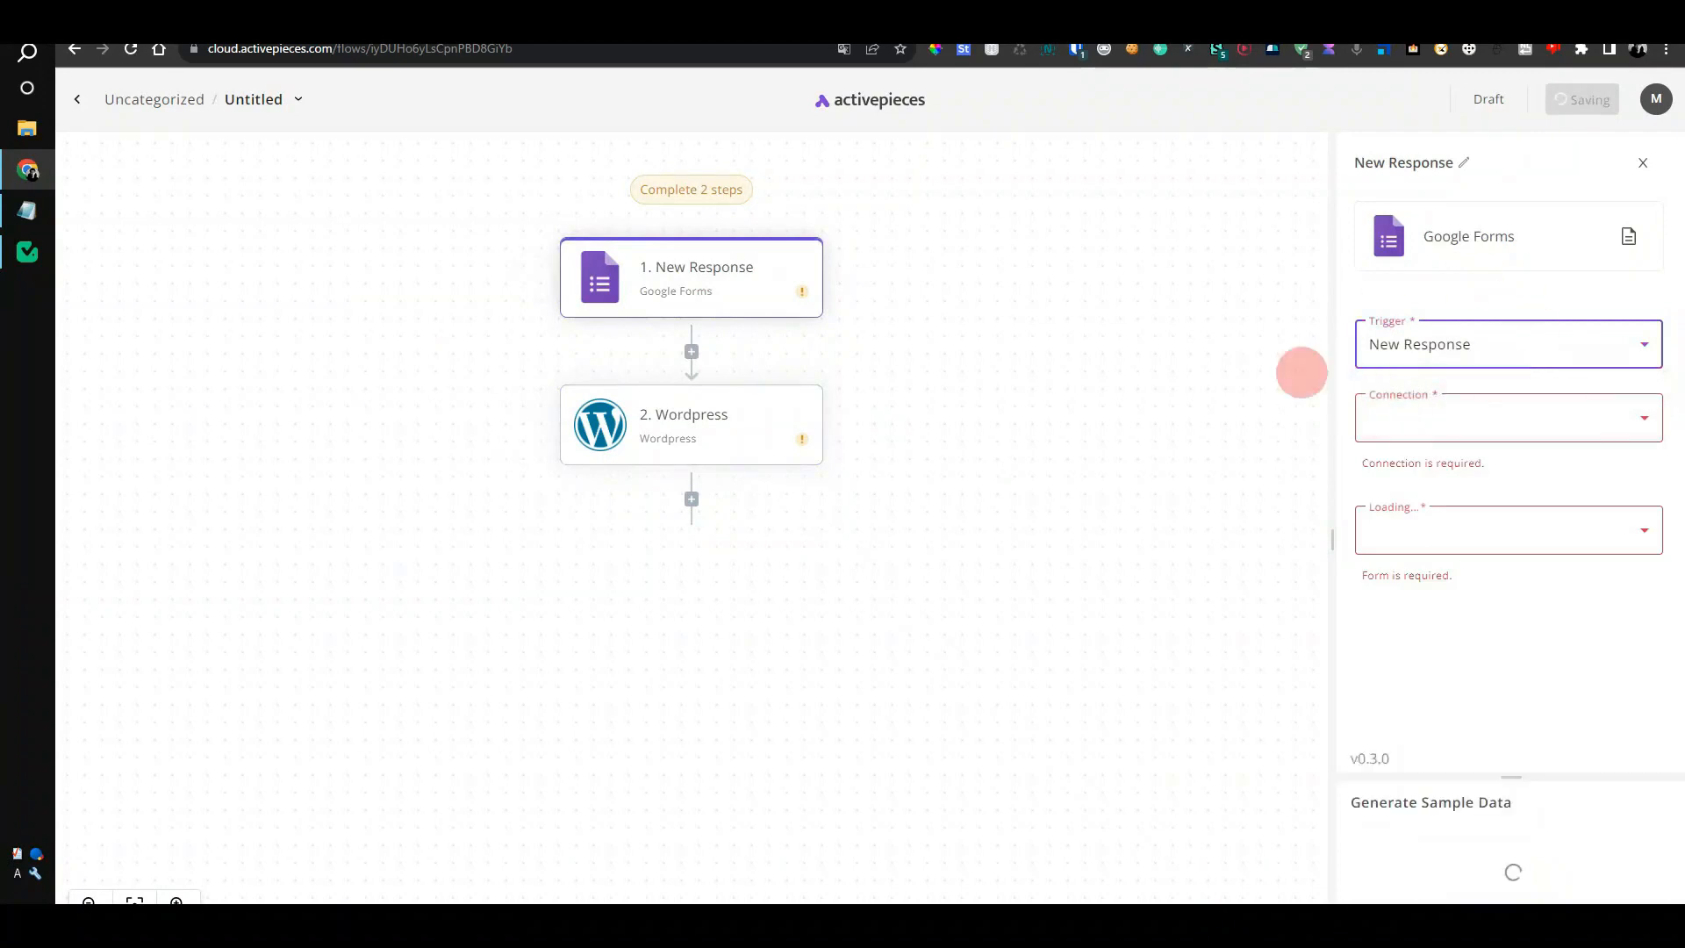
Check the WordPress step's actions, which offer only Create Post or Create Page, and close the list
left_click(741, 411)
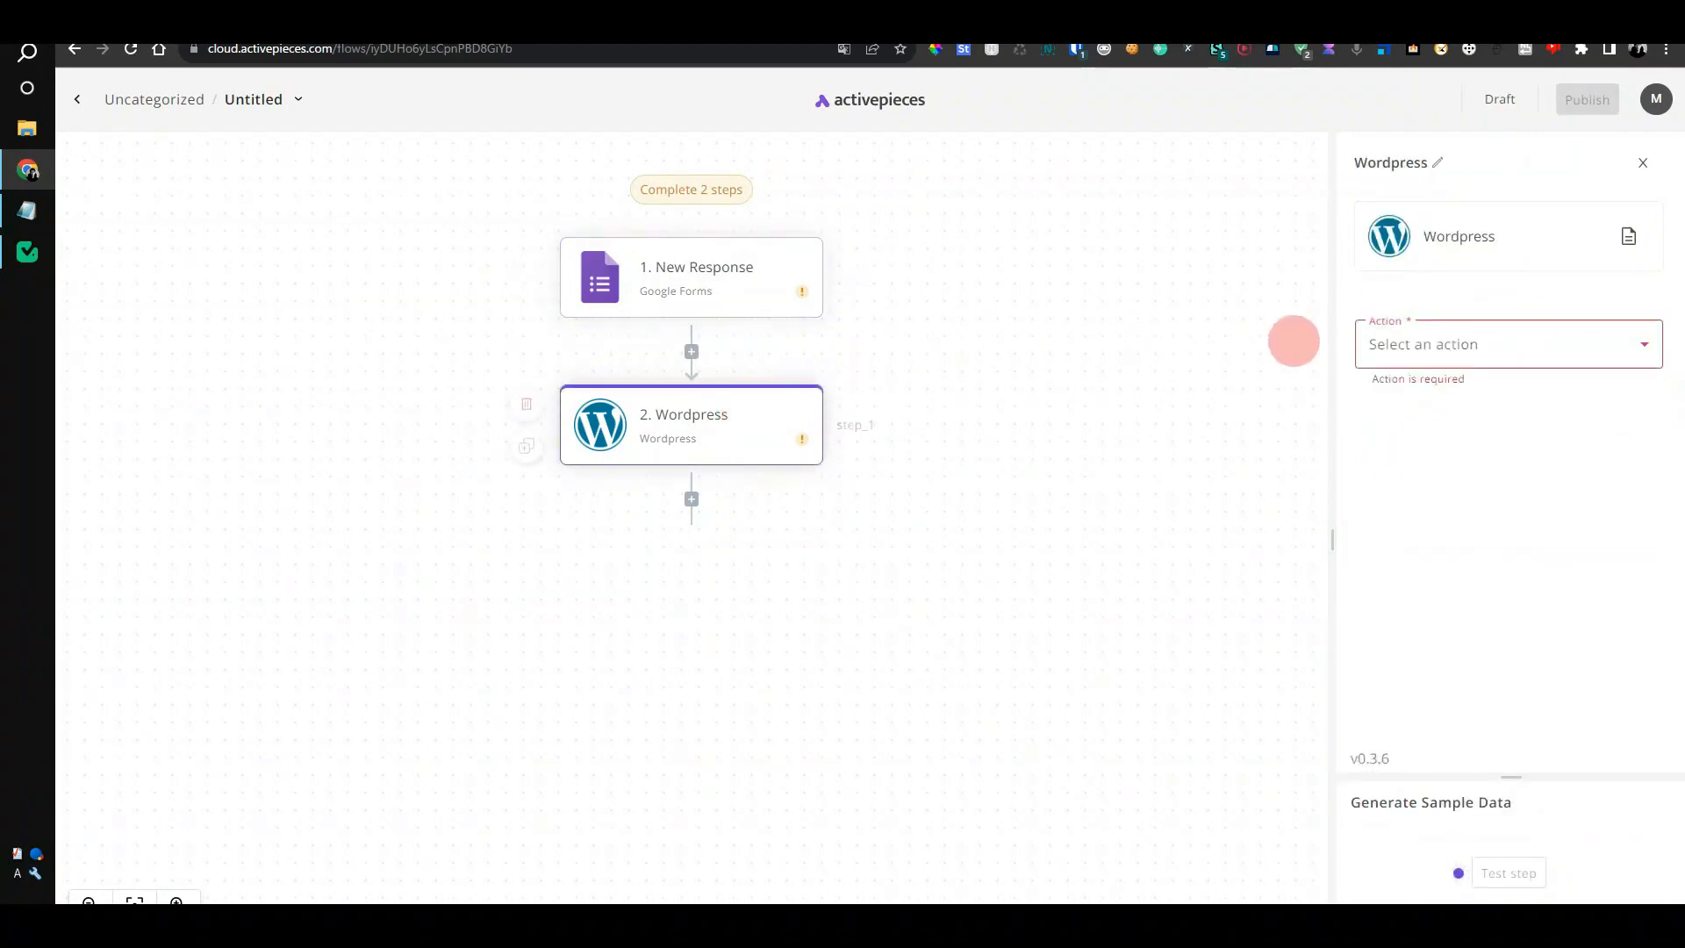
left_click(1438, 344)
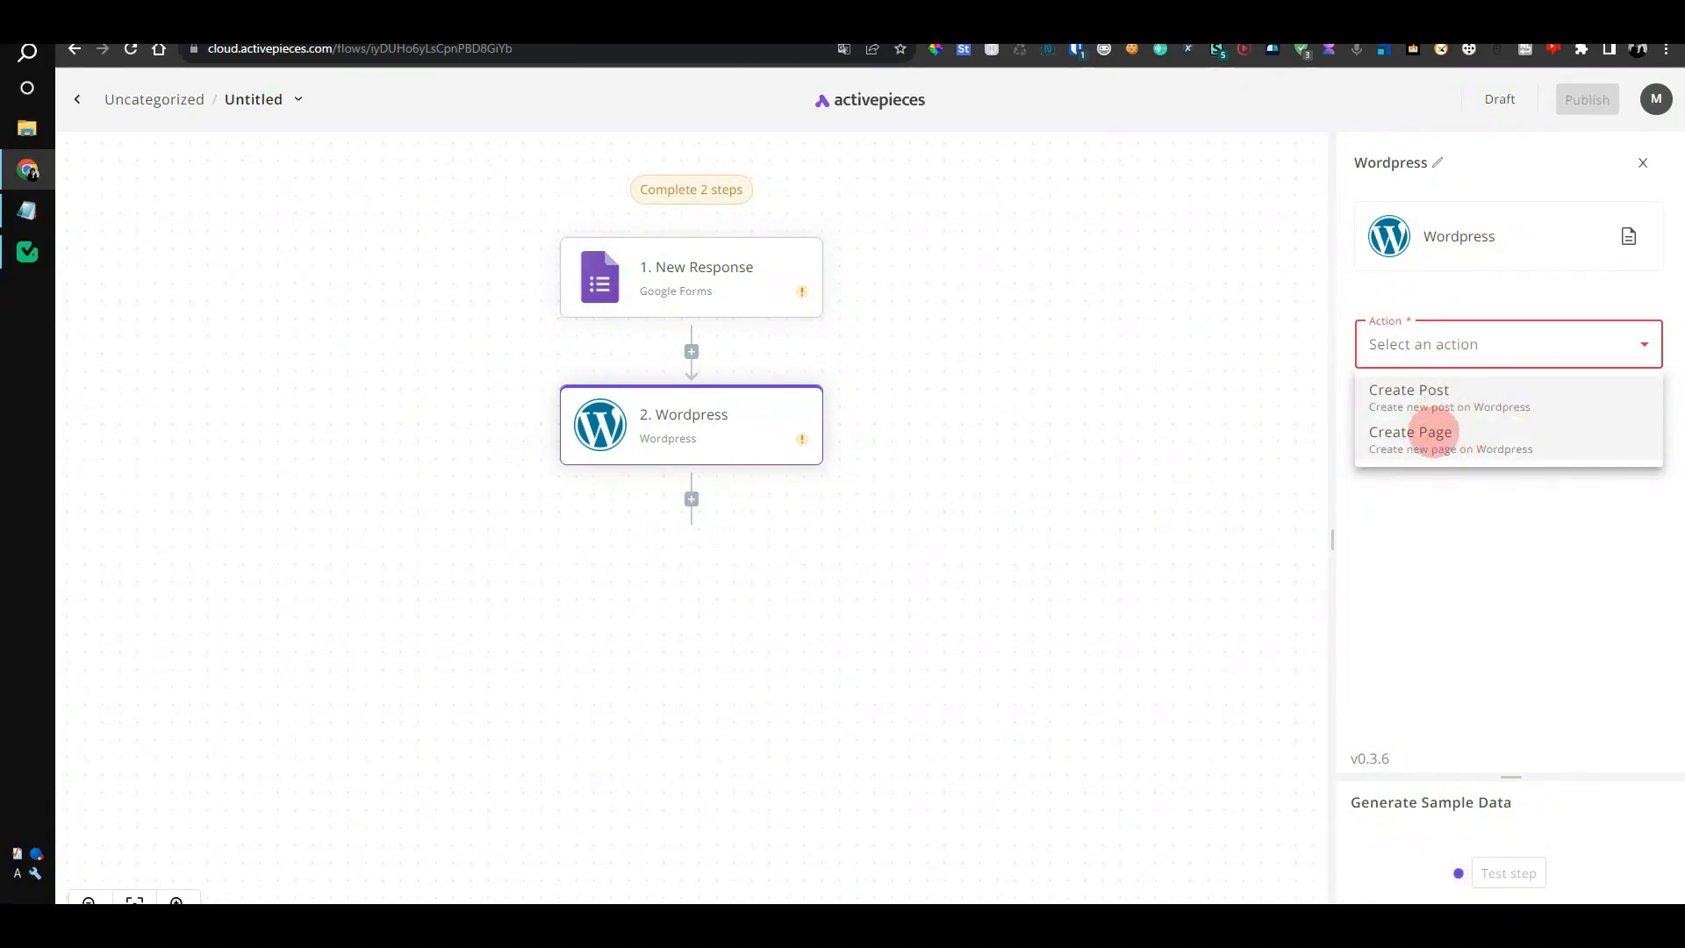
left_click(1441, 492)
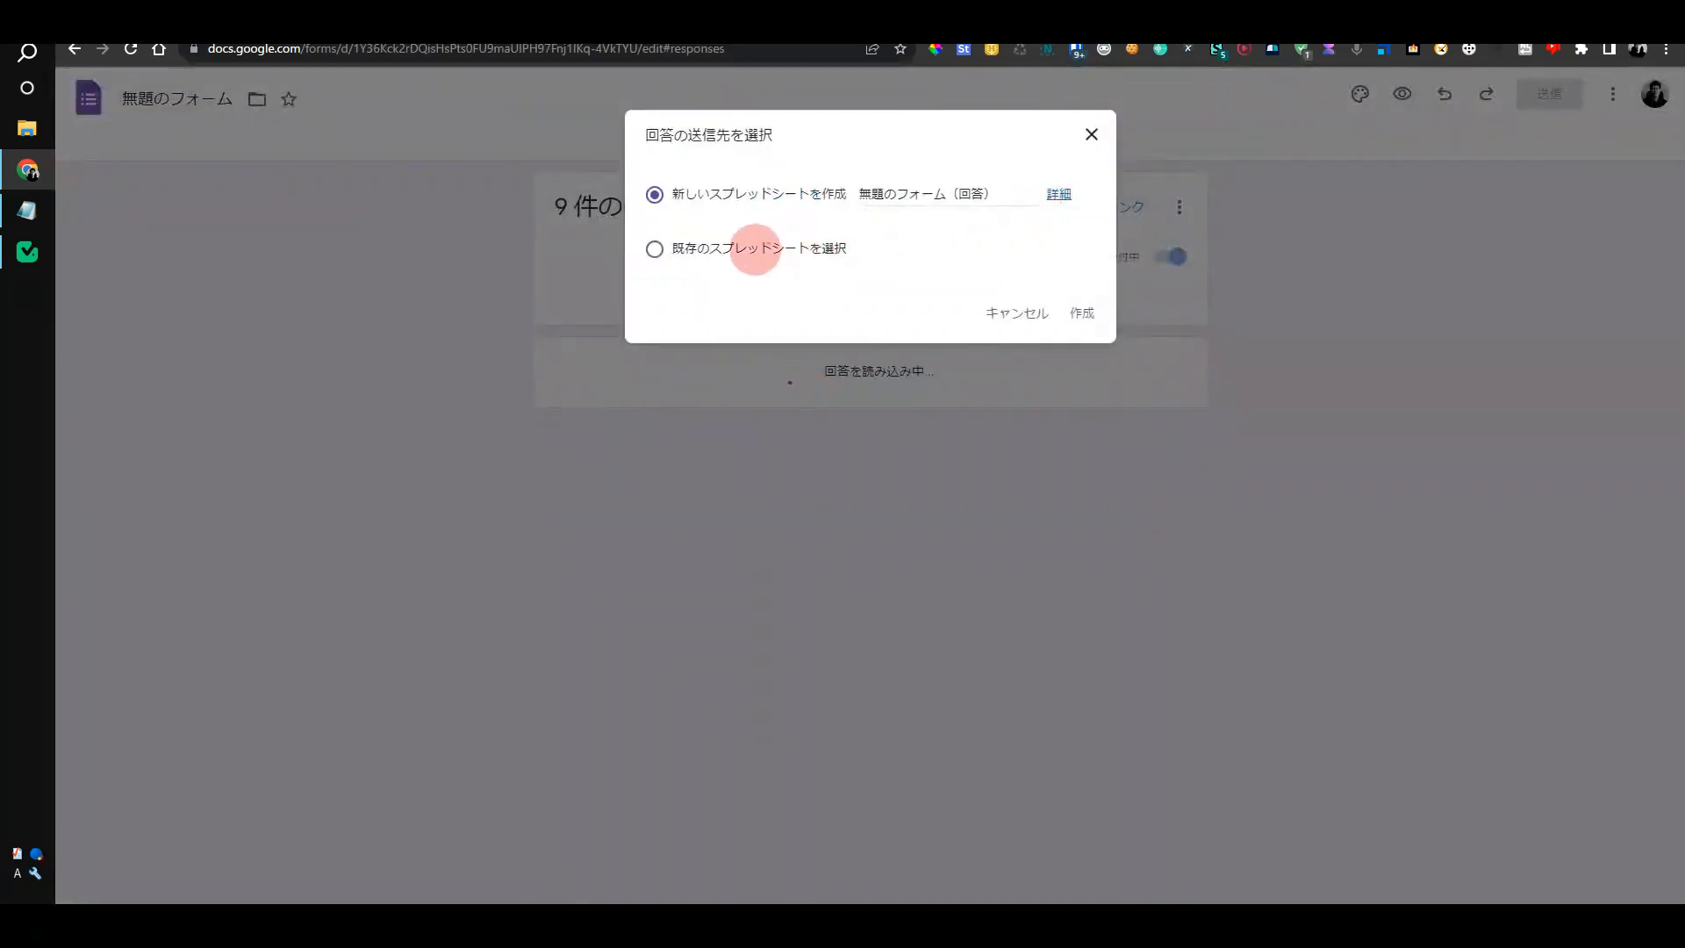
Link form responses to an existing spreadsheet and submit a filled-in test response to the 情報 form
left_click(776, 254)
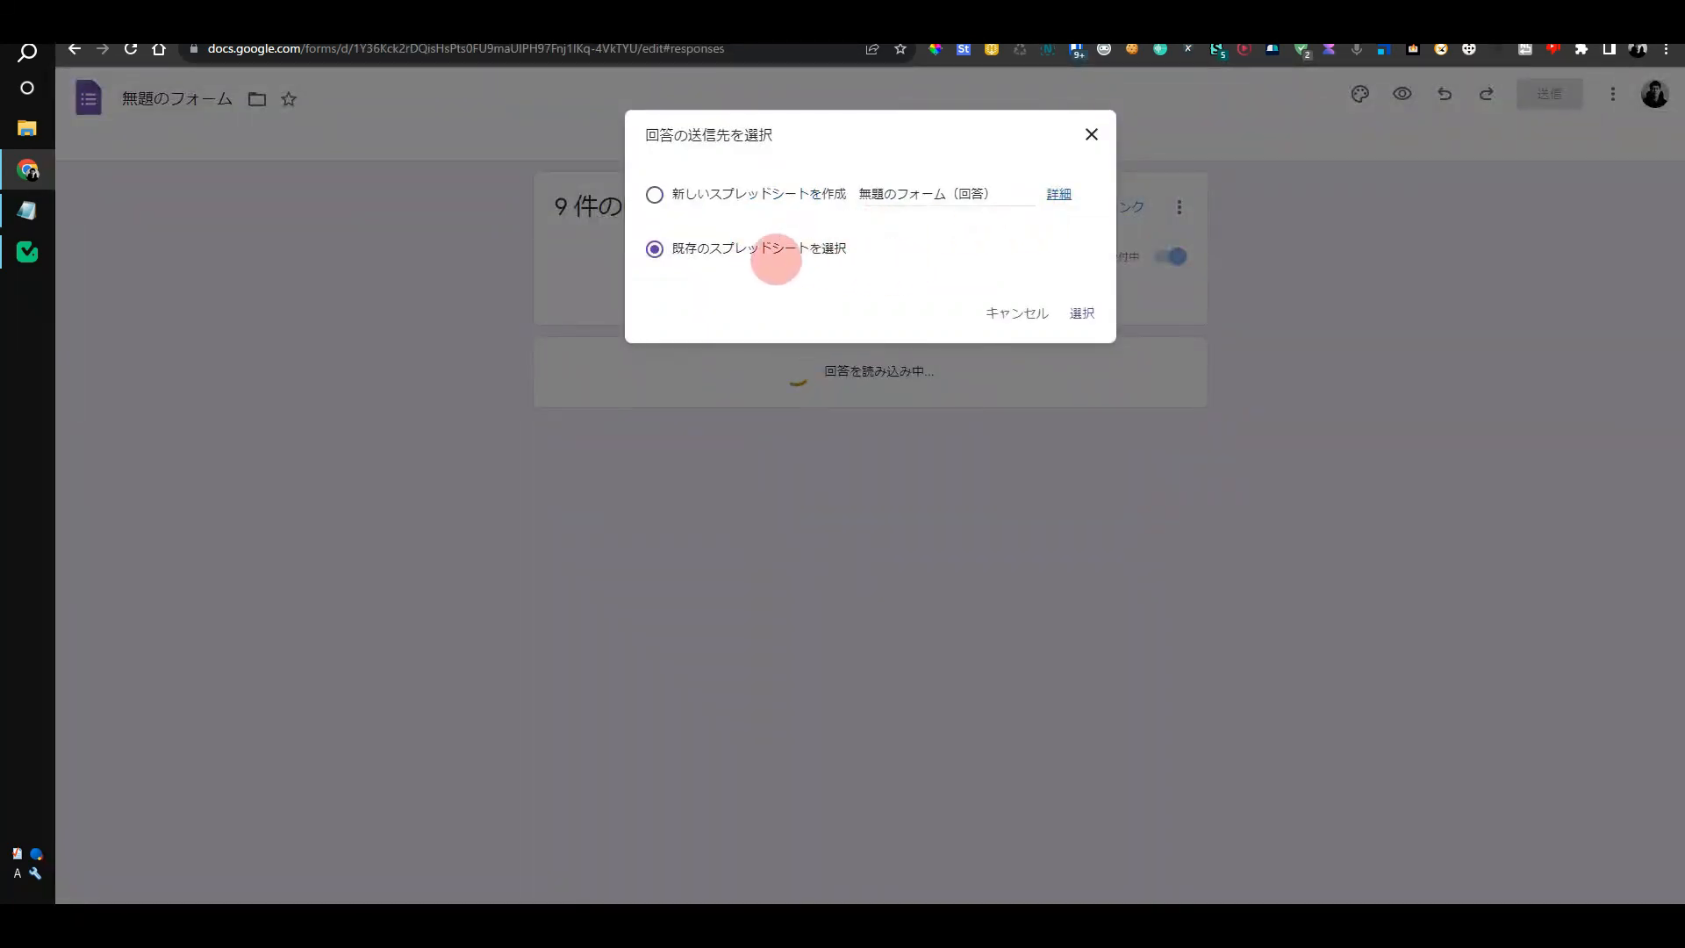
left_click(1082, 314)
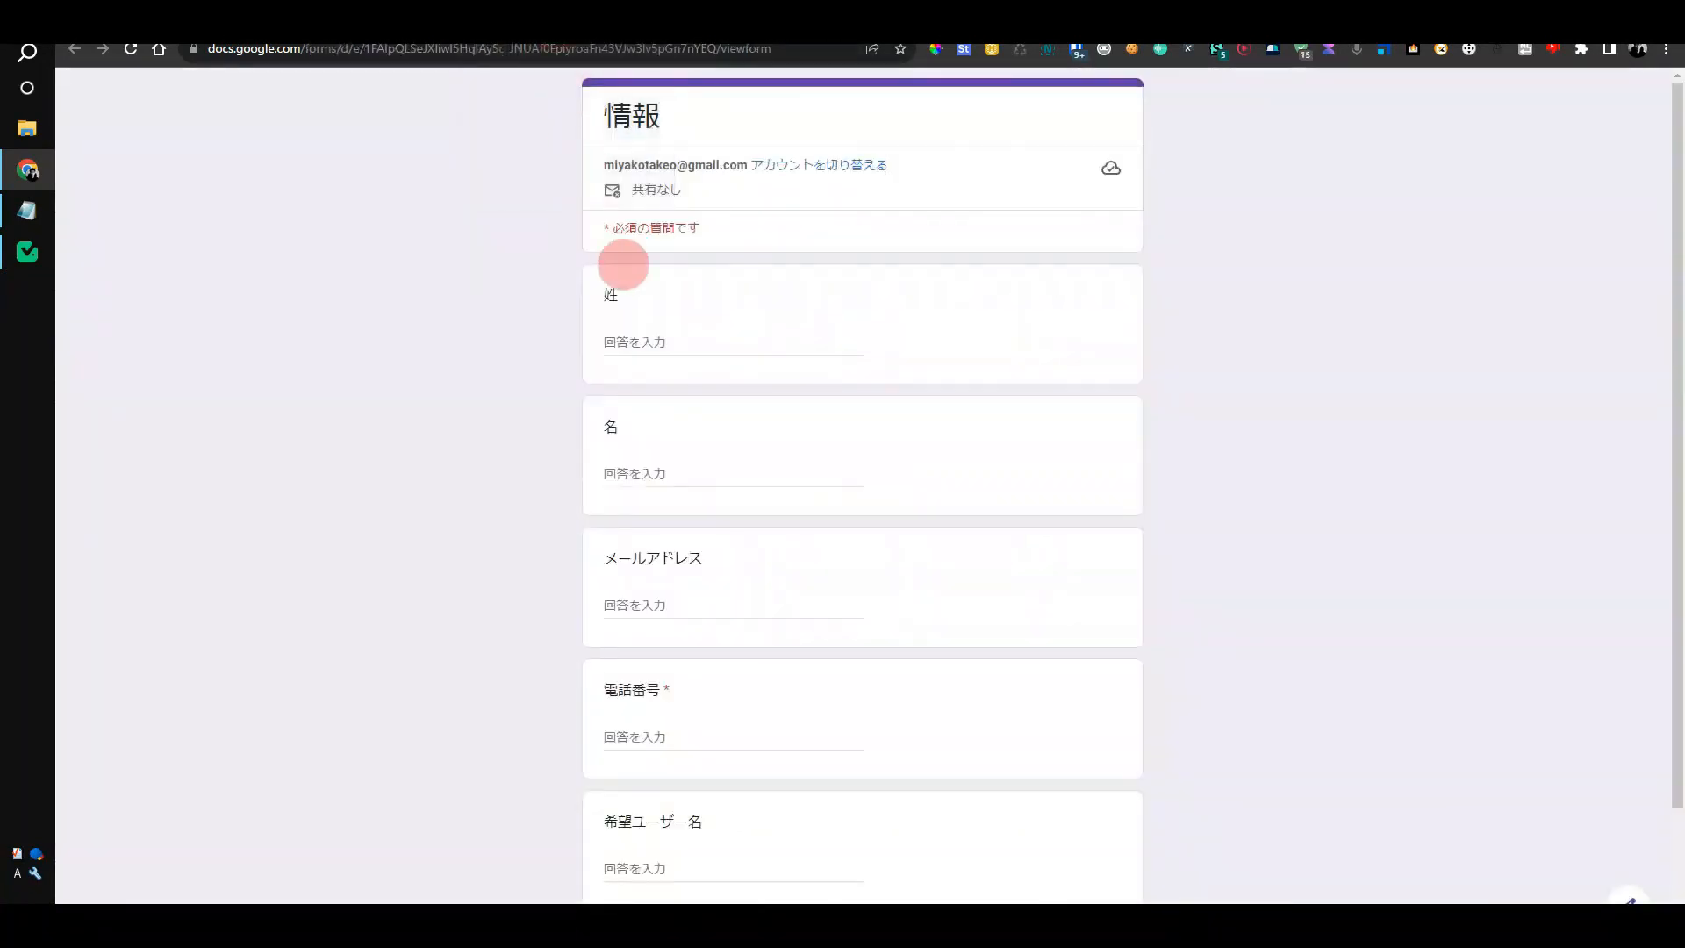
left_click(637, 347)
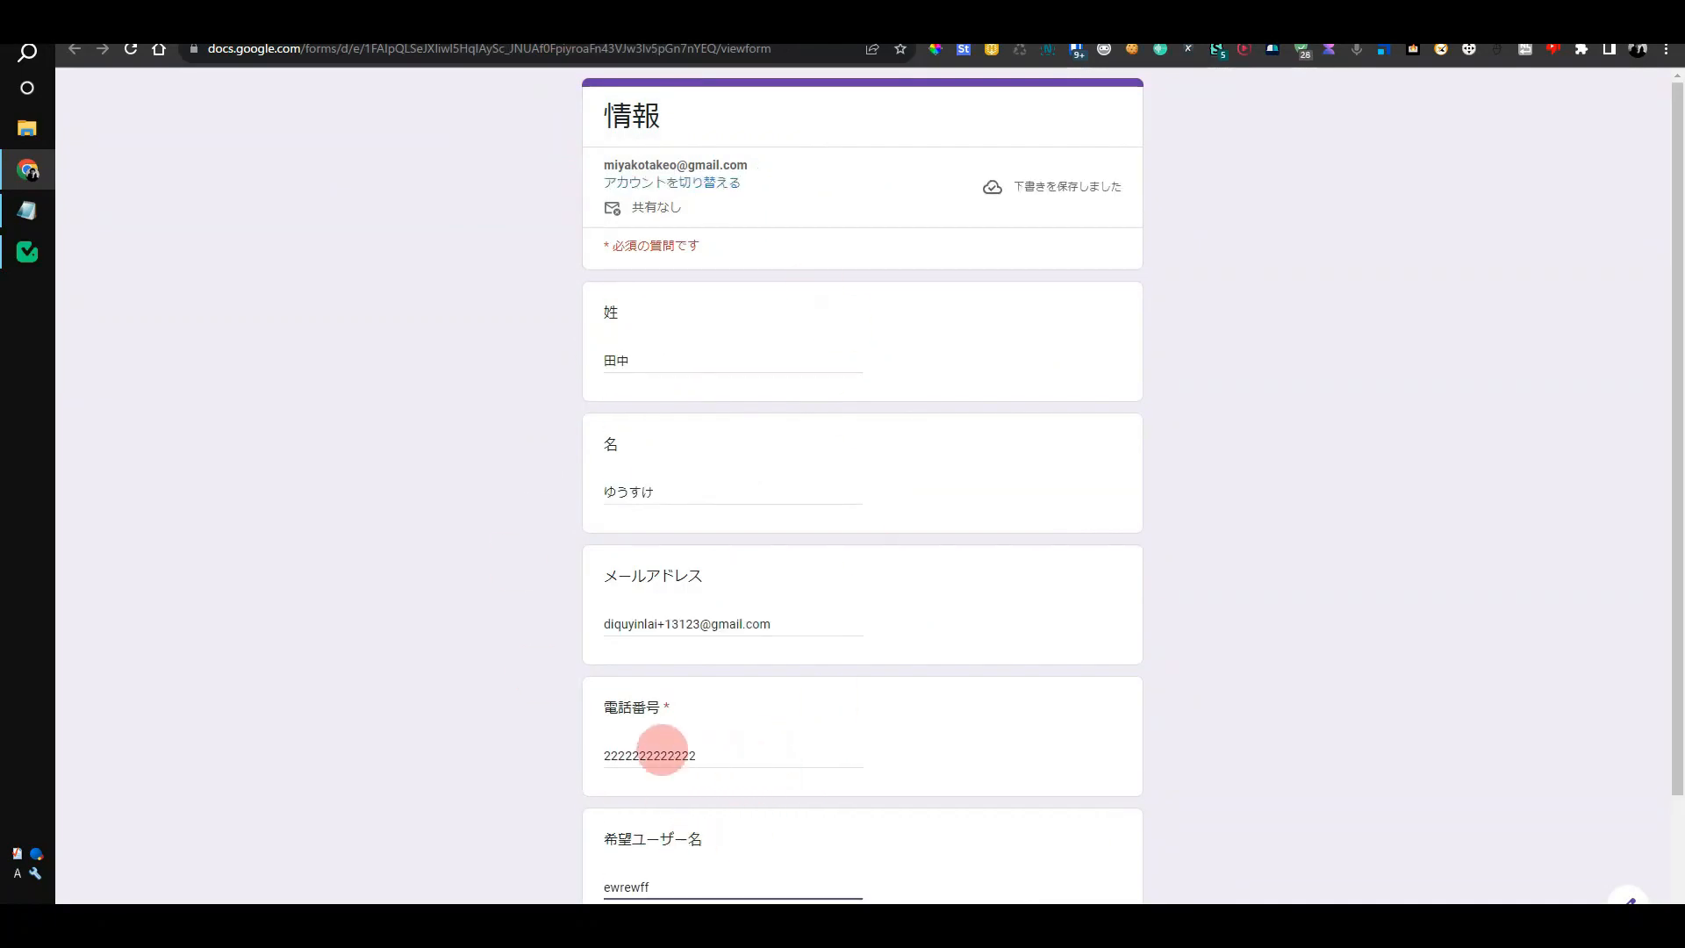
scroll(633, 808, "down", 2)
left_click(633, 808)
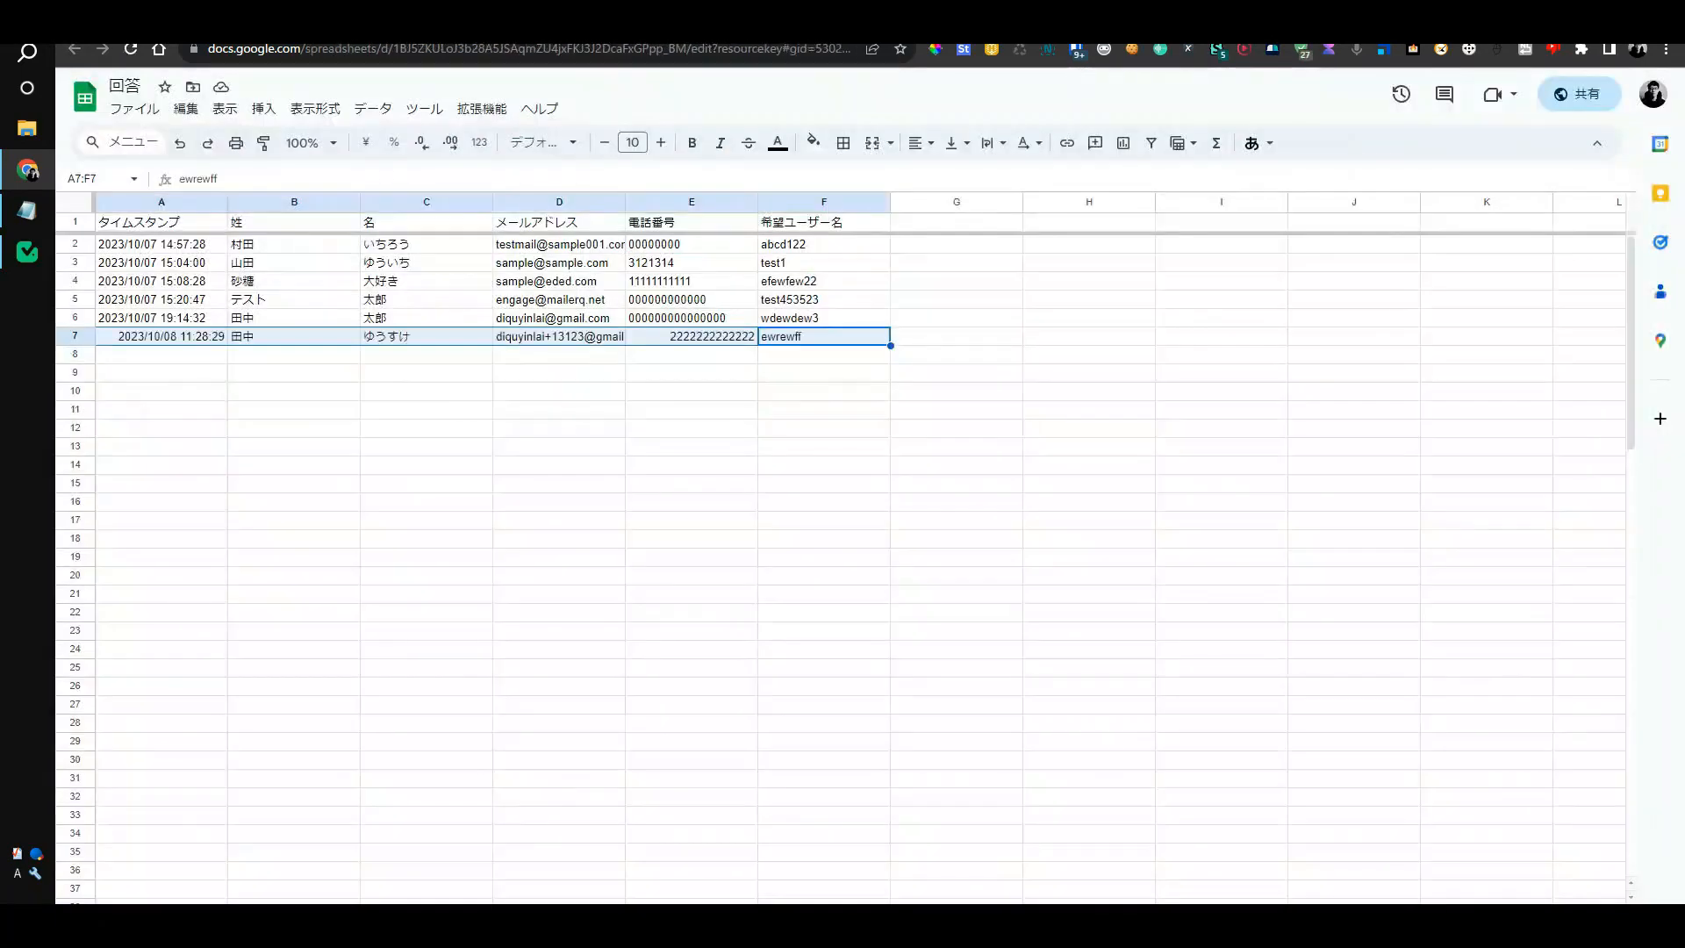
Confirm row 7 of the 回答 sheet holds the test response timestamped 2023/10/08 11:28:29
left_click(1031, 281)
left_click_drag(772, 336, 166, 337)
left_click(544, 392)
left_click_drag(283, 338, 439, 338)
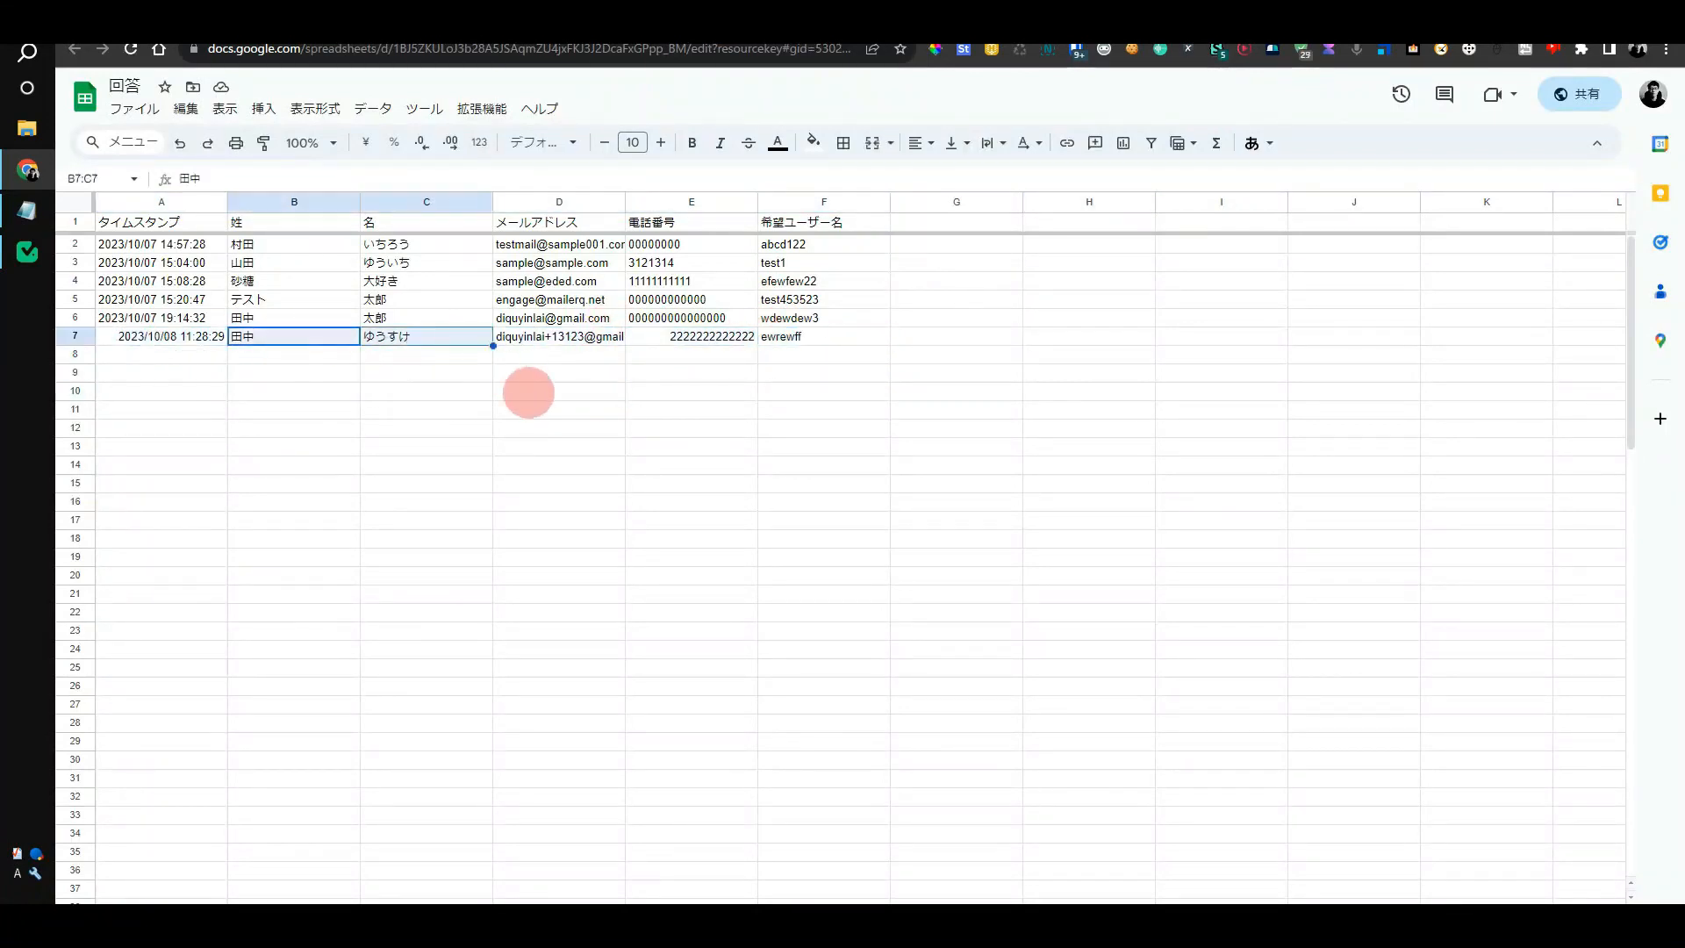
left_click(526, 387)
left_click(620, 21)
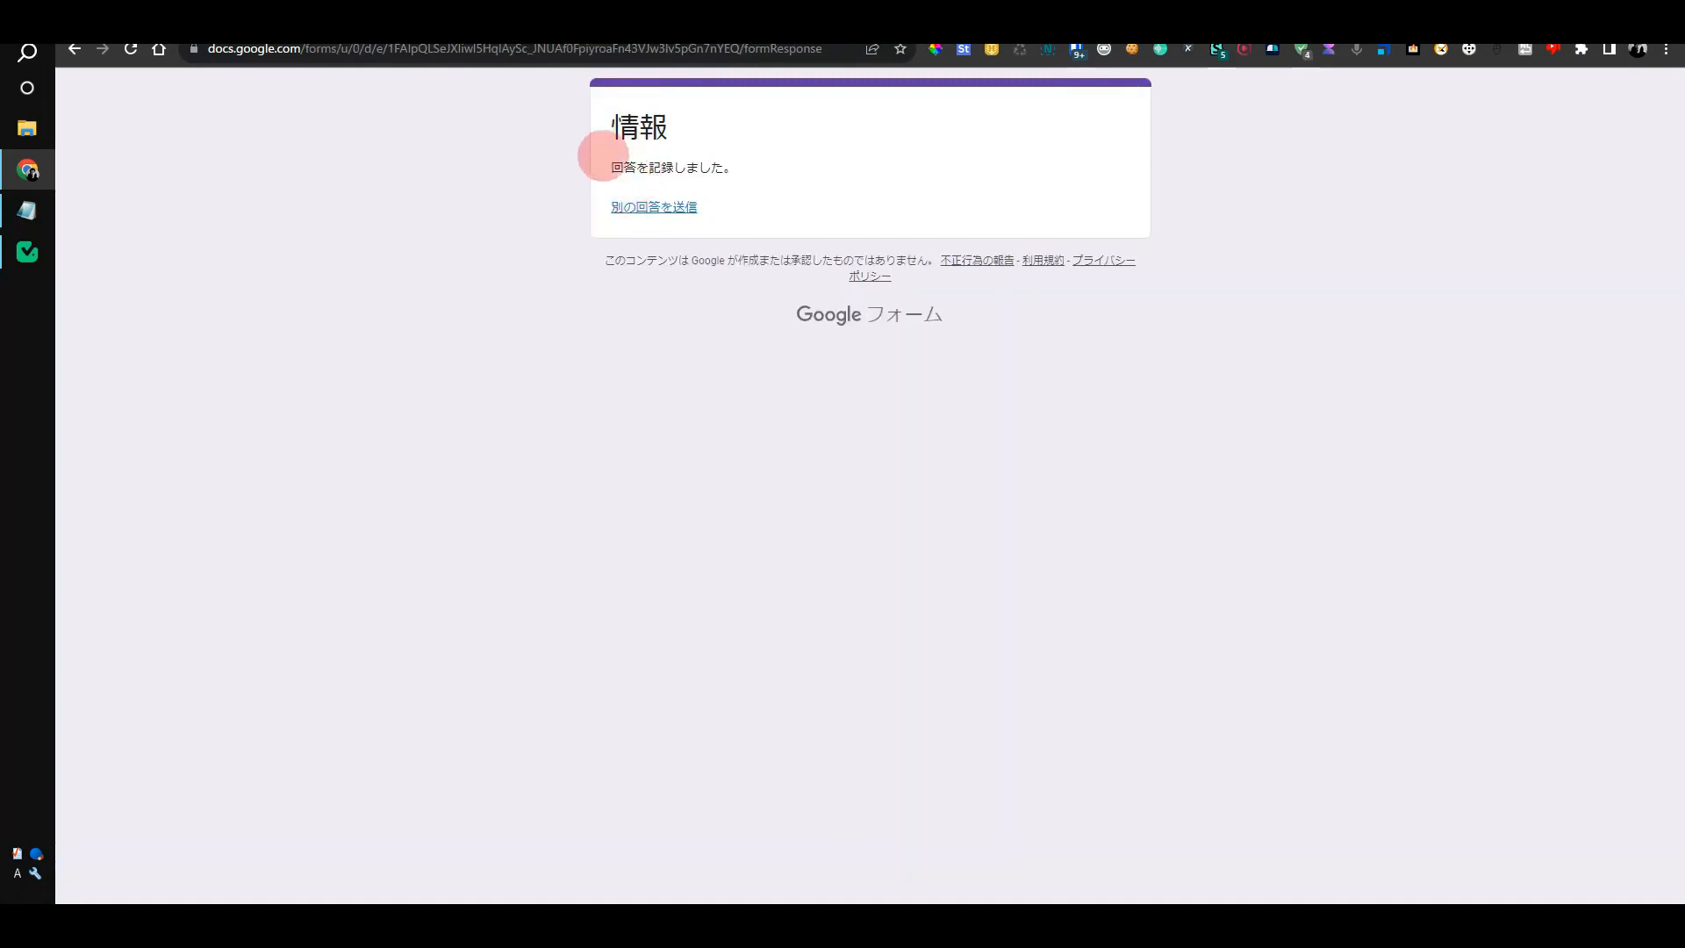
left_click(588, 21)
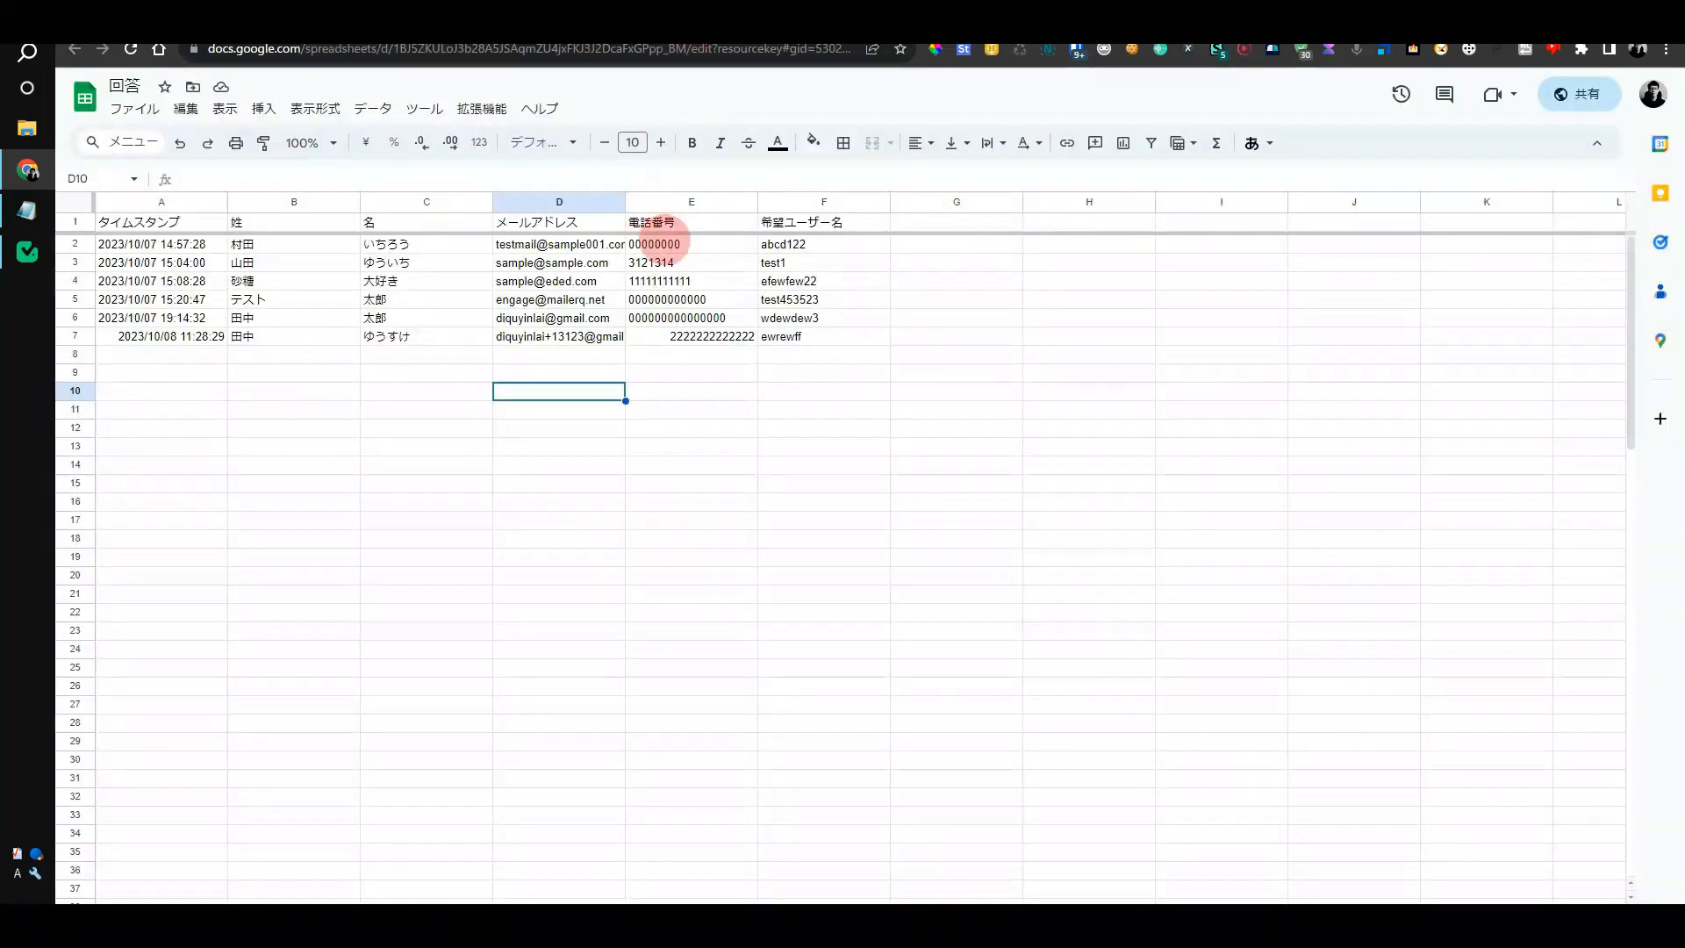
left_click(731, 351)
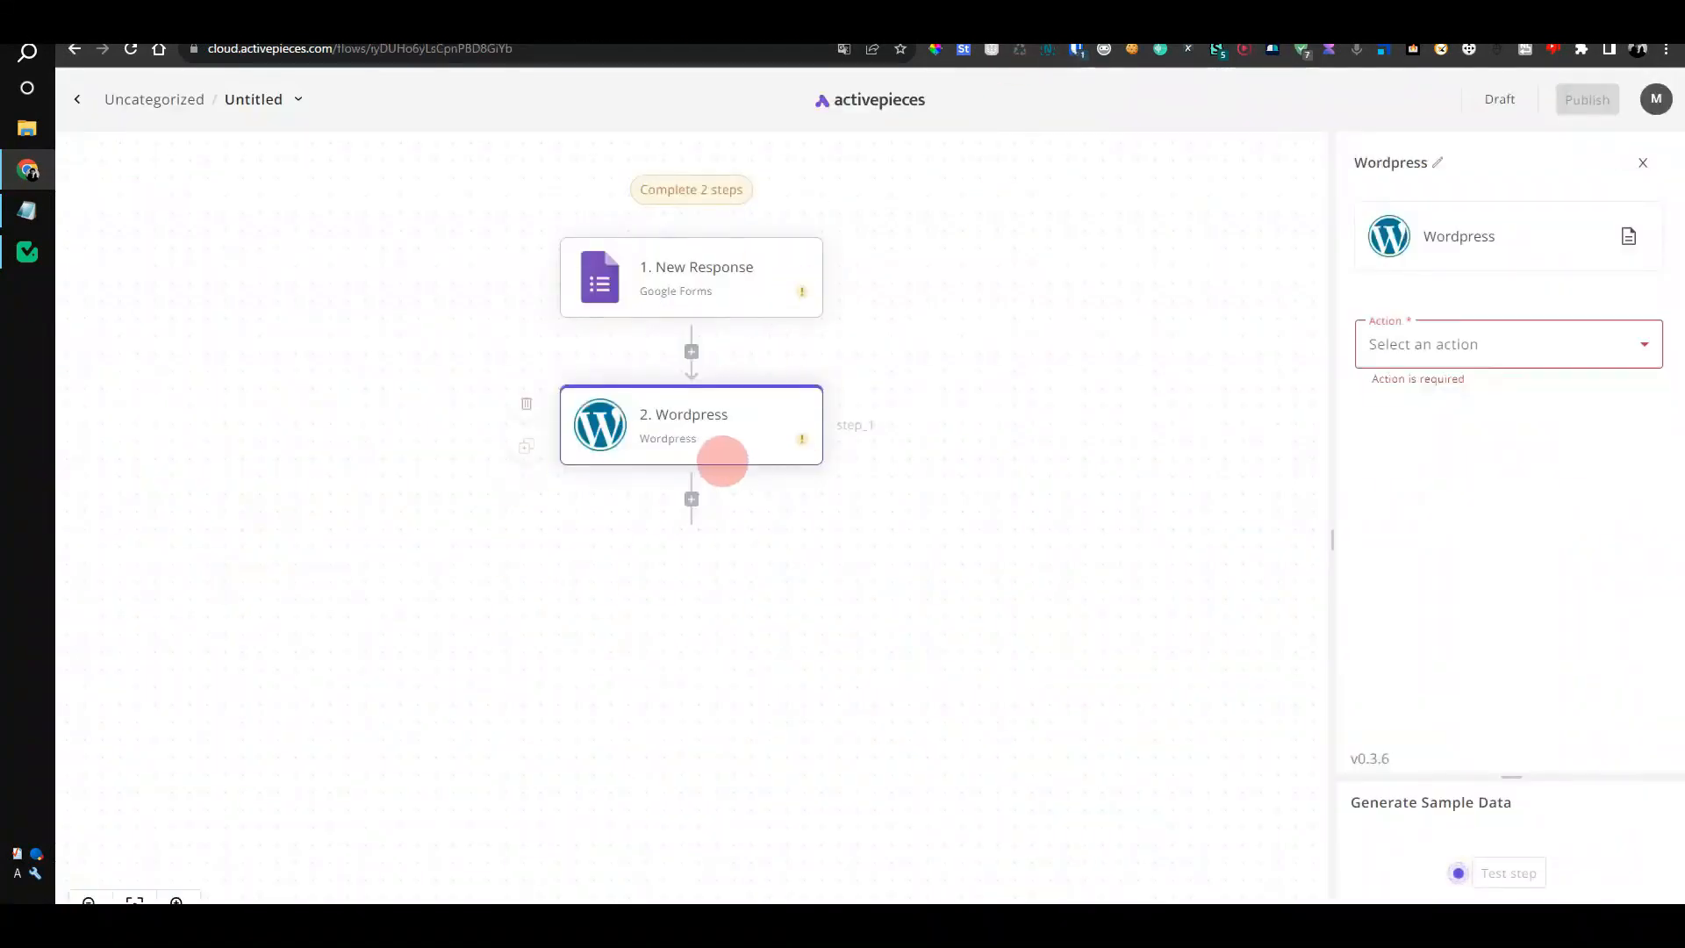
Select the new response row in the sheet again
left_click_drag(823, 336, 133, 242)
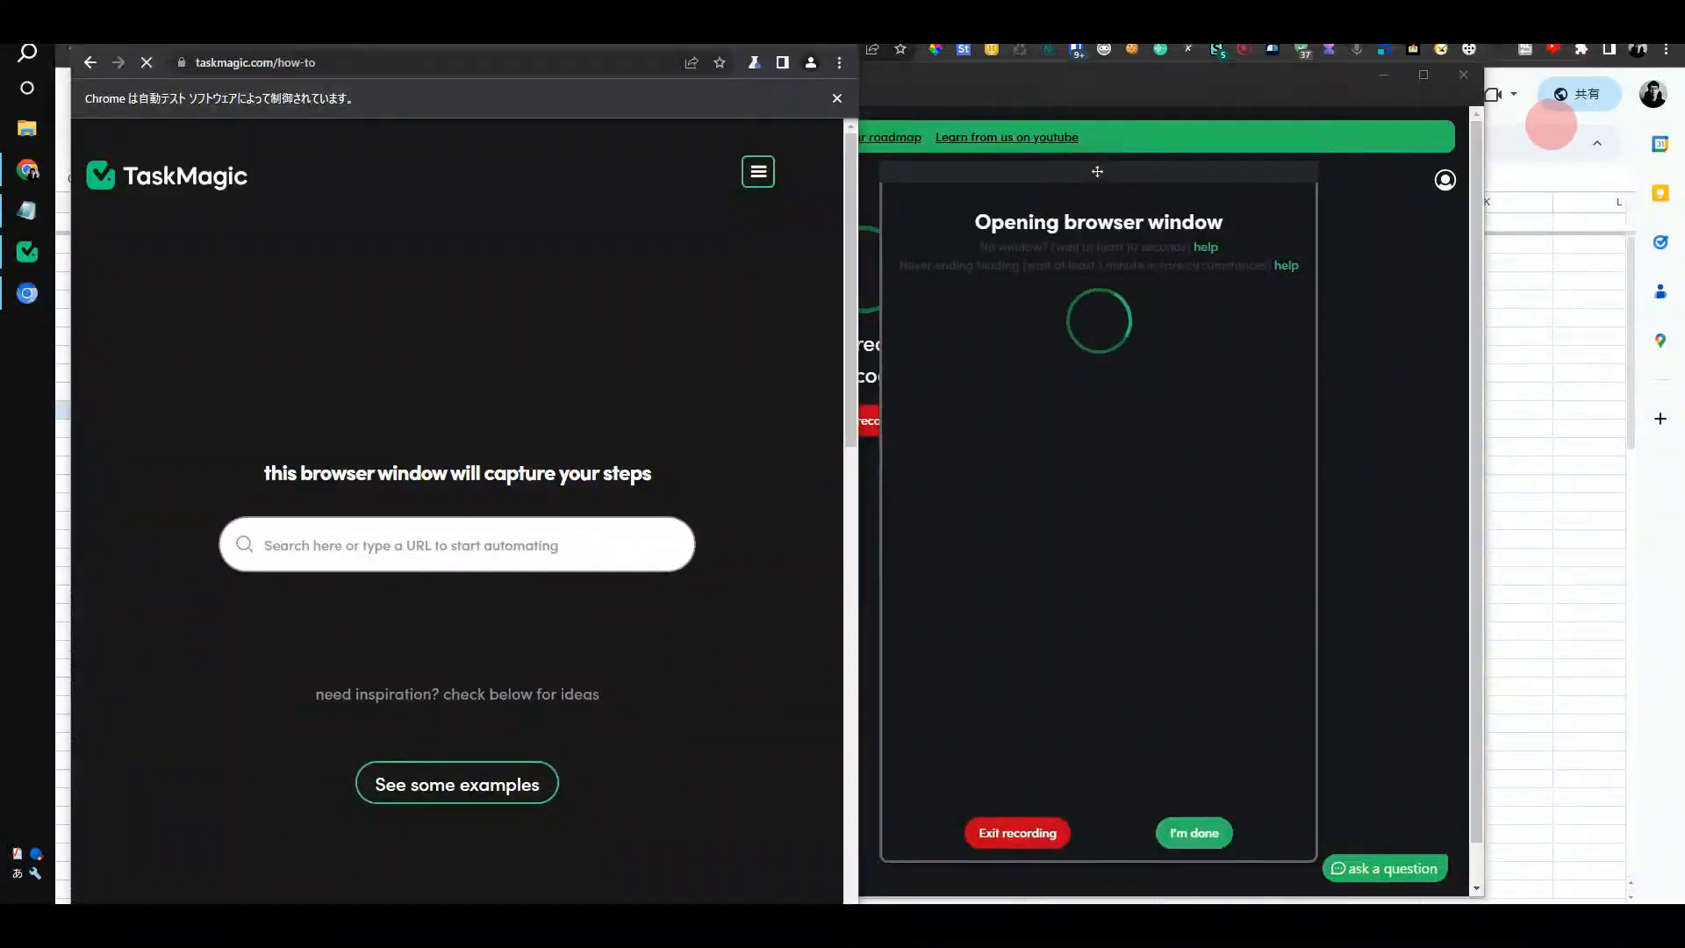
Start a recording, save the WordPress users.php page as Step 1, and record clicking the username field
left_click(131, 384)
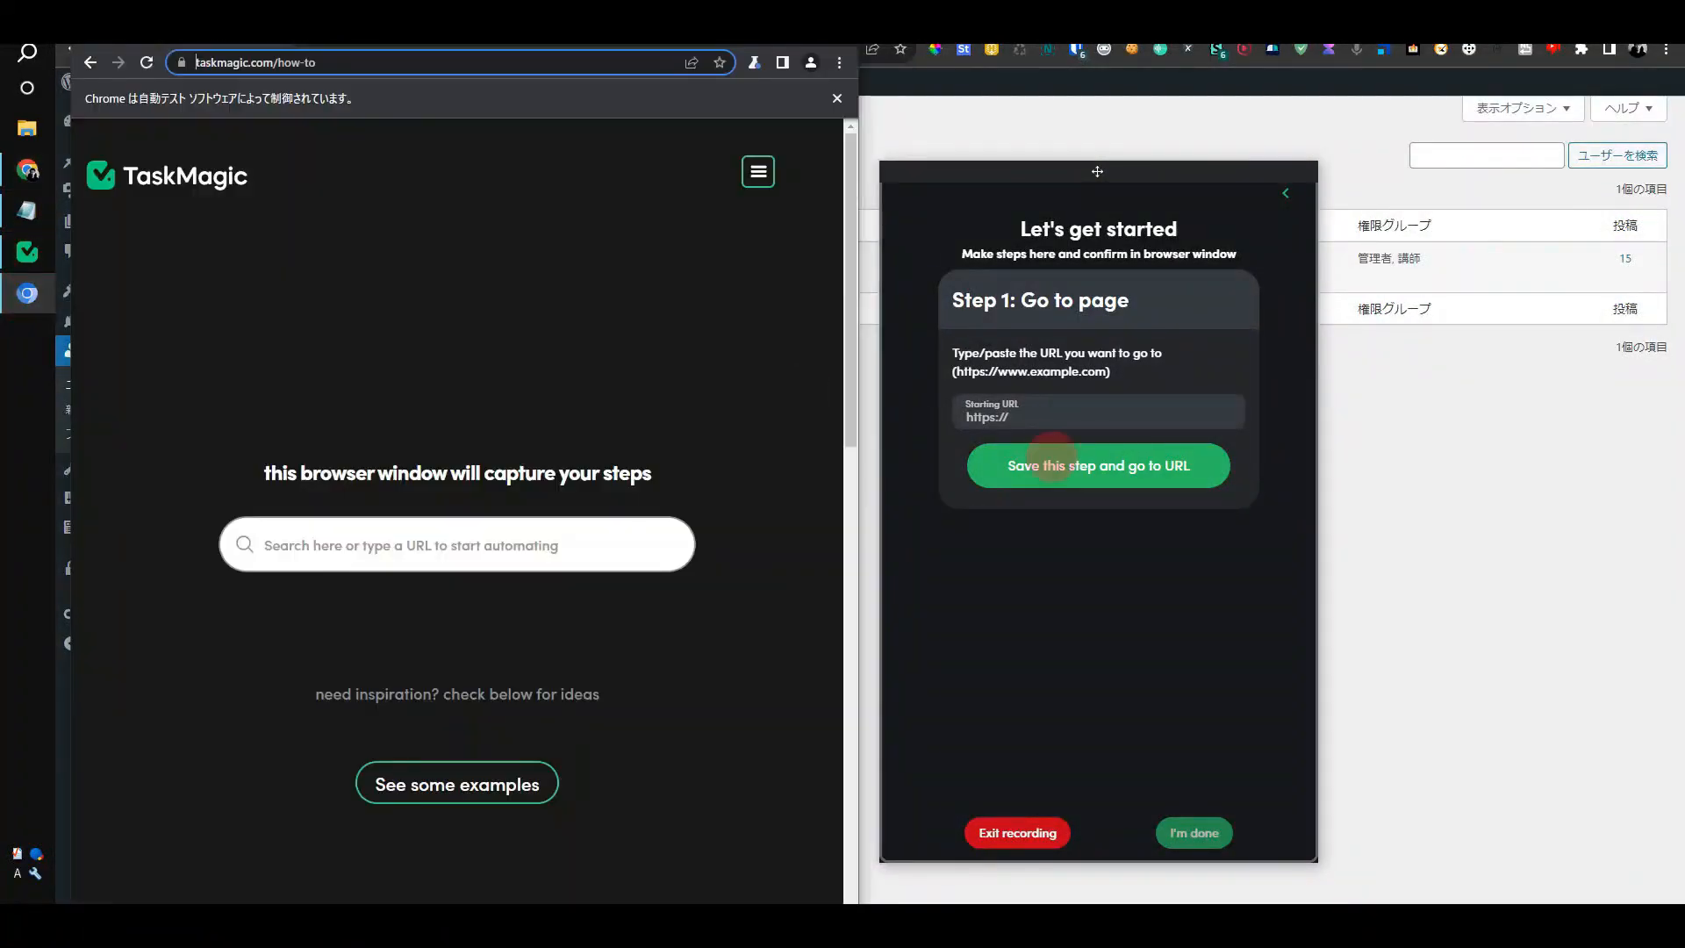
left_click(1076, 461)
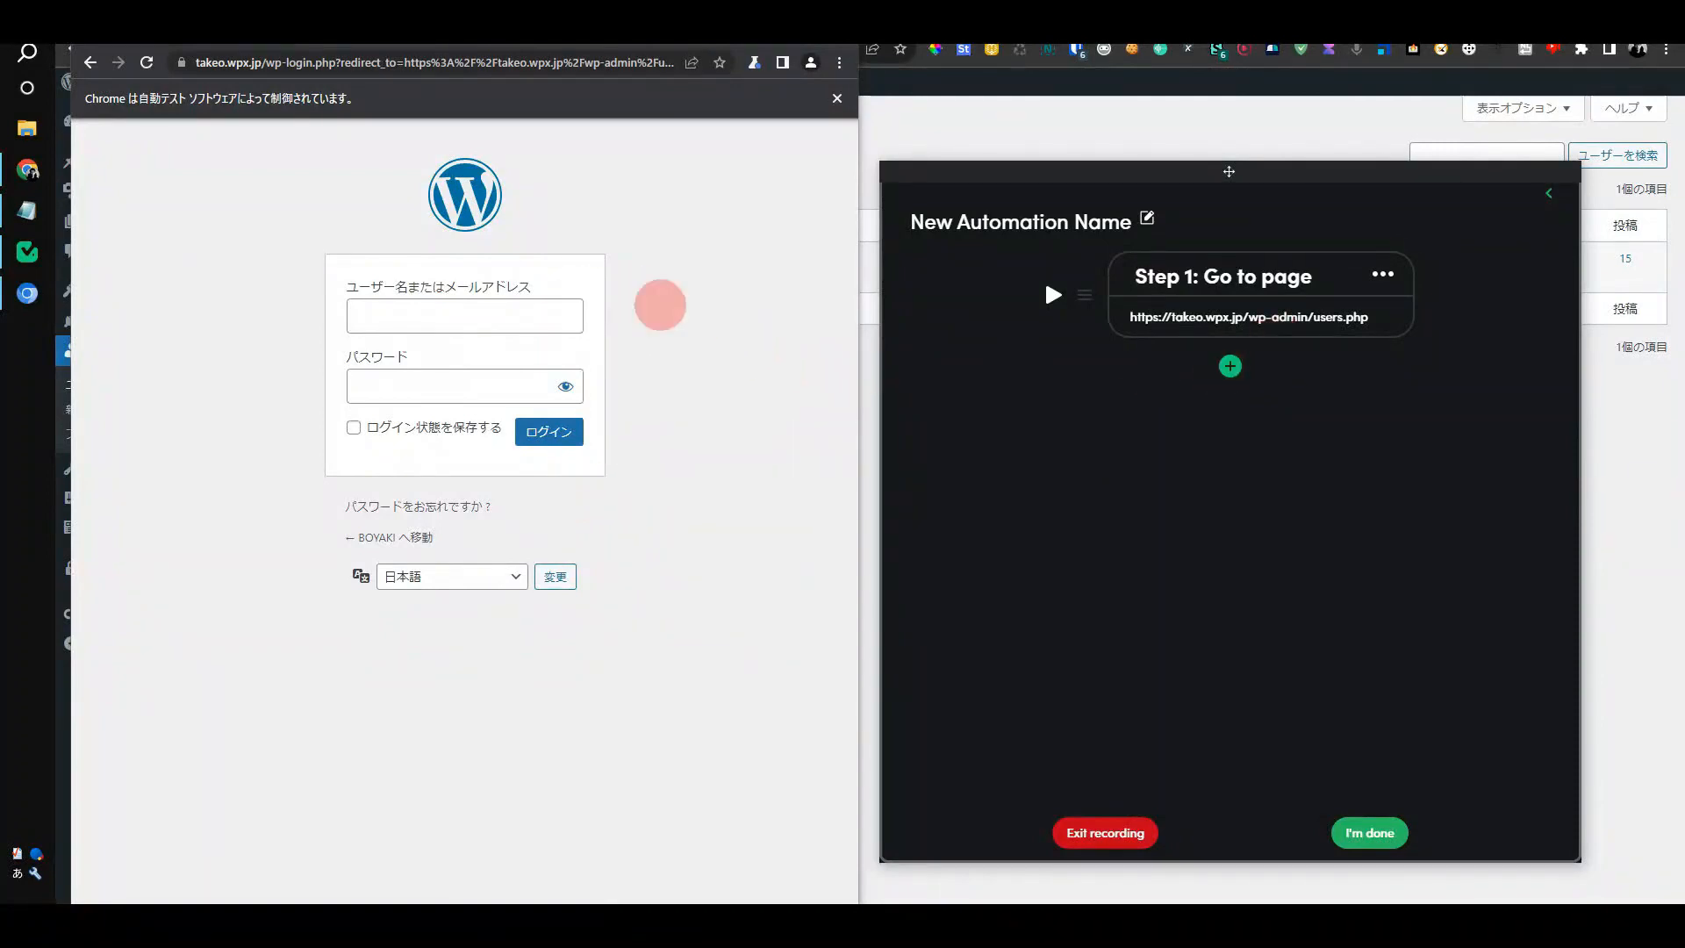
left_click(1230, 366)
left_click(1327, 366)
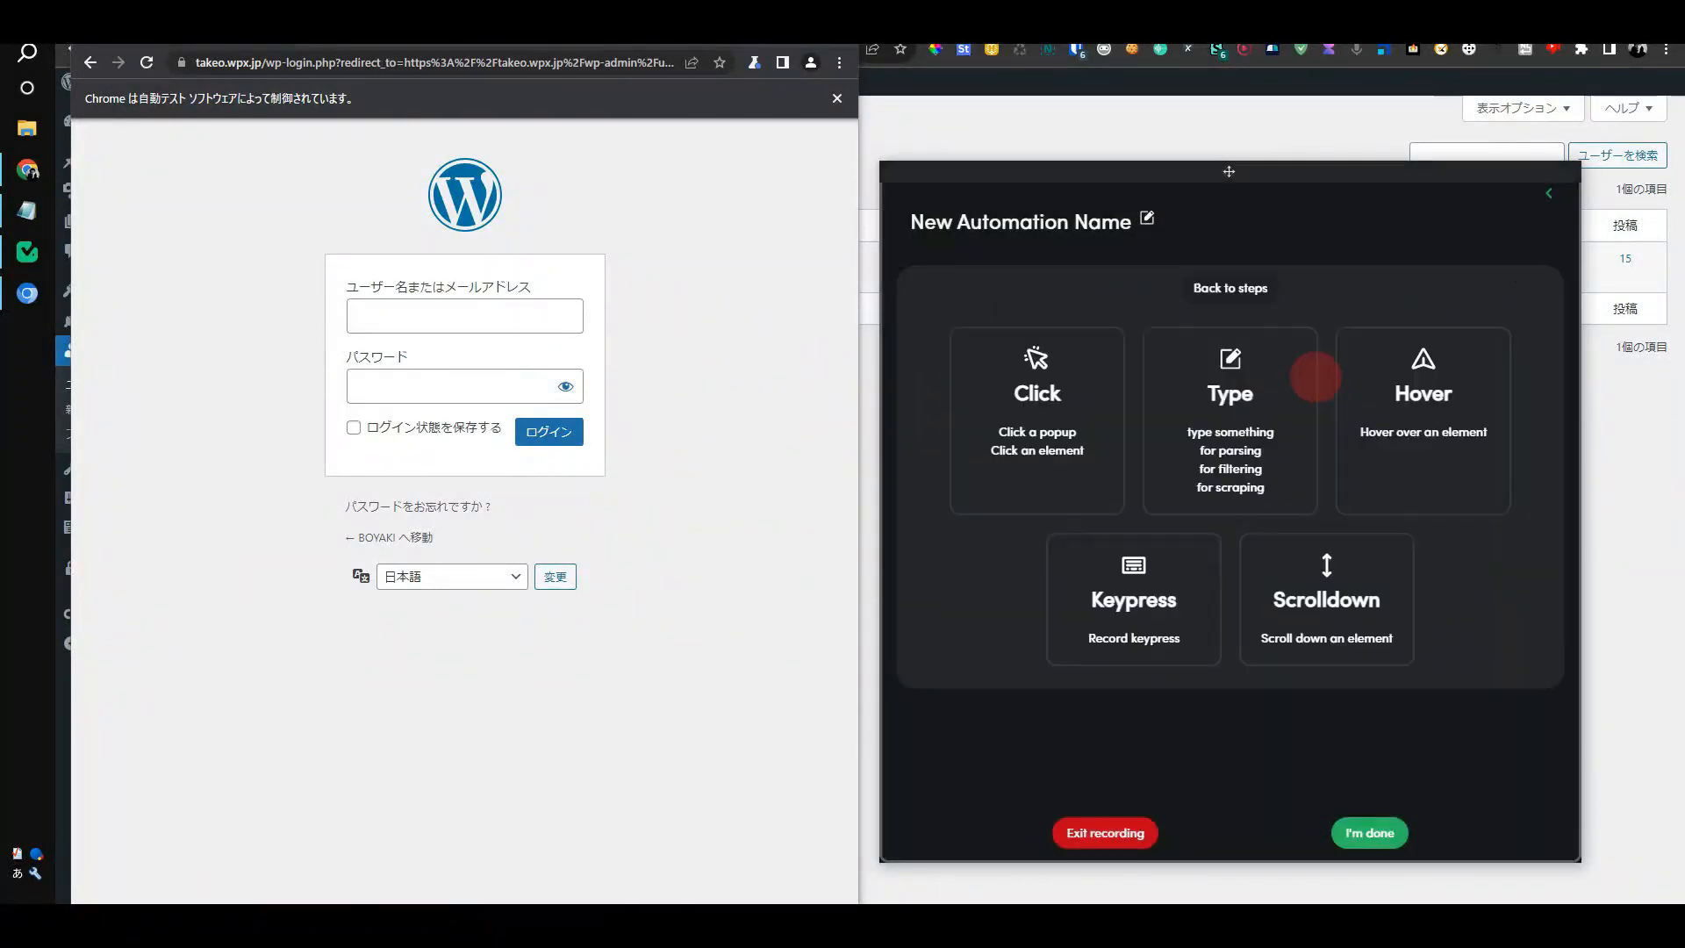
left_click(1075, 380)
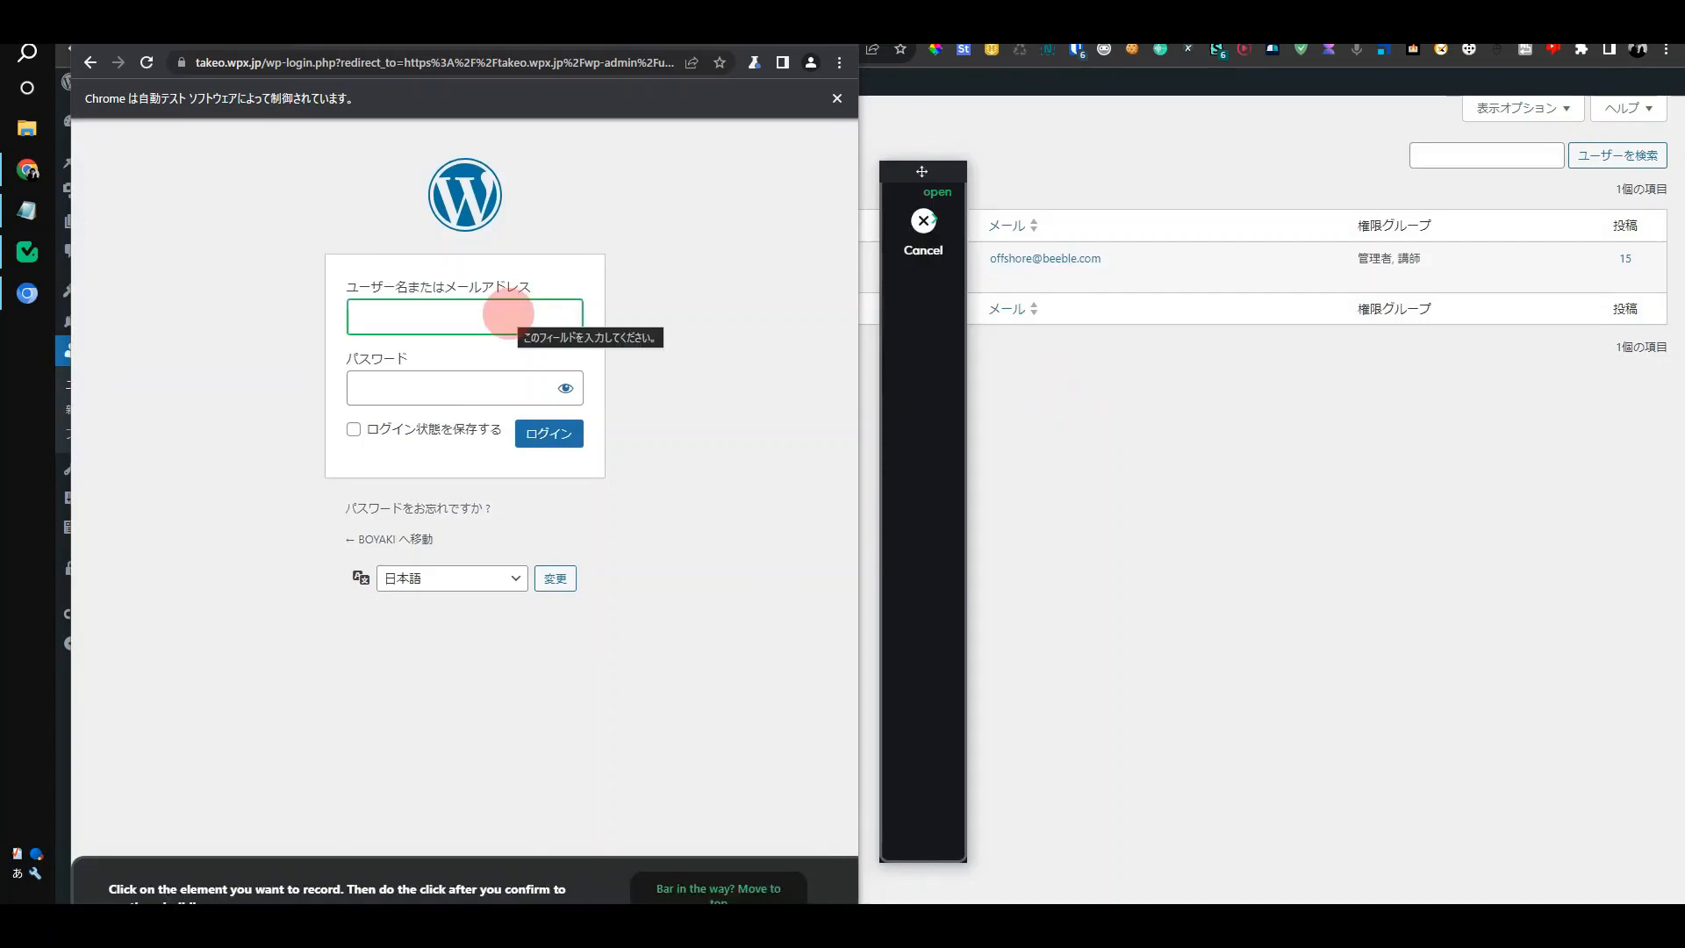
left_click(507, 312)
Record clicking the password field and pasting the account password into it
left_click(1230, 503)
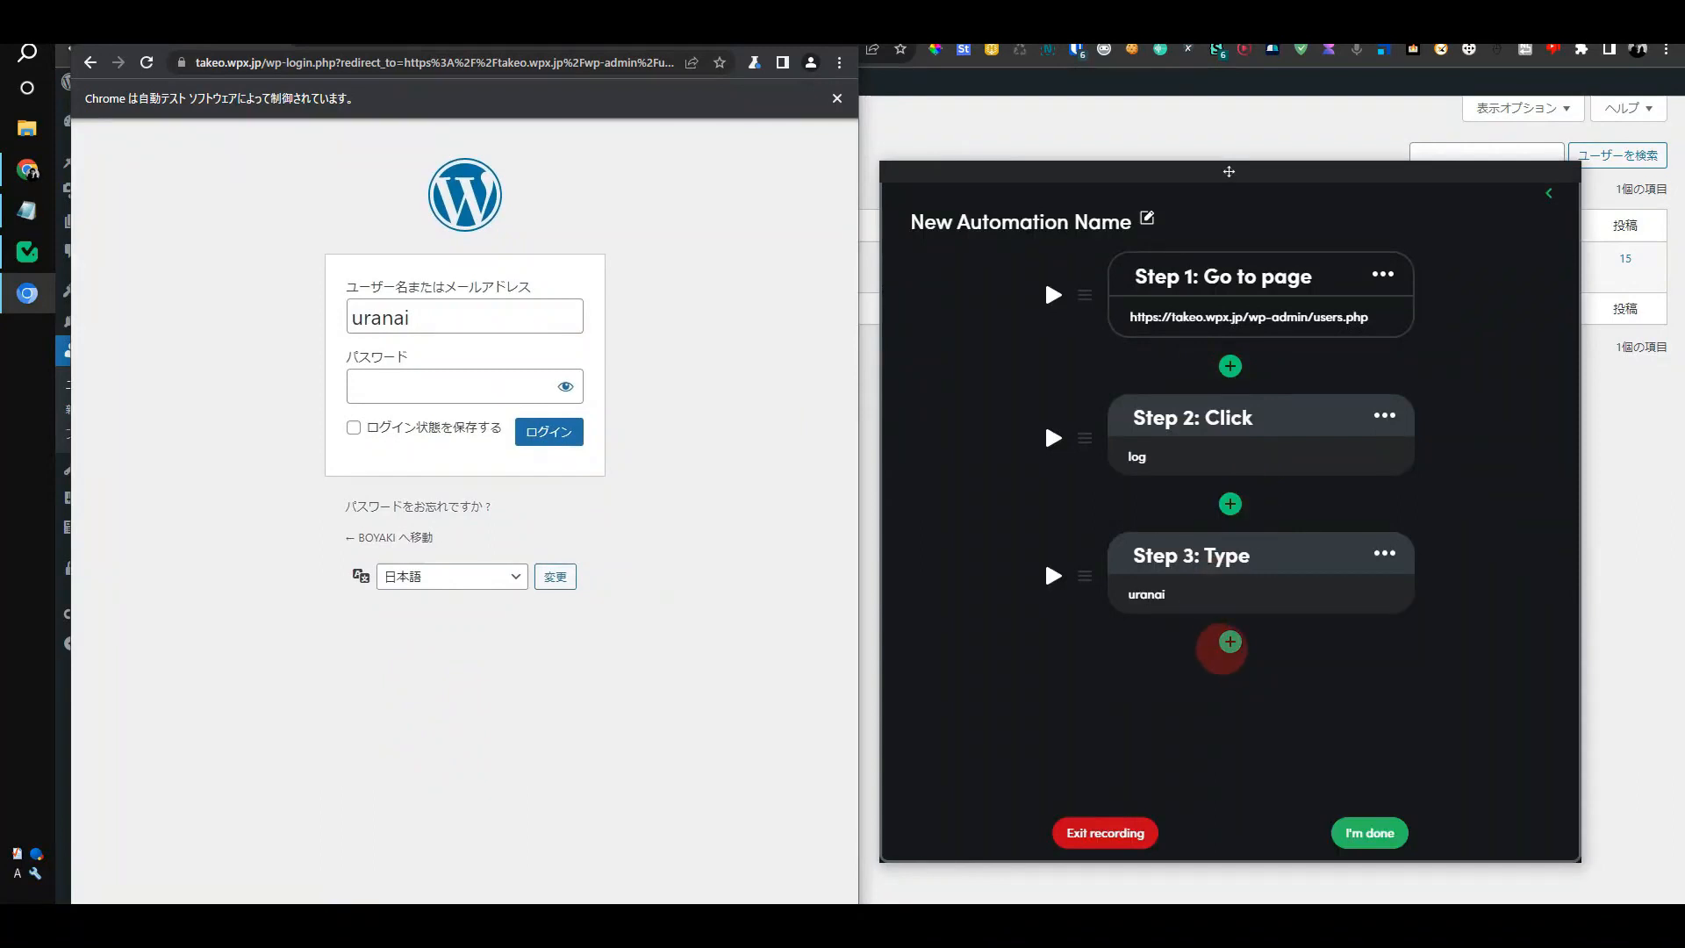
left_click(1231, 642)
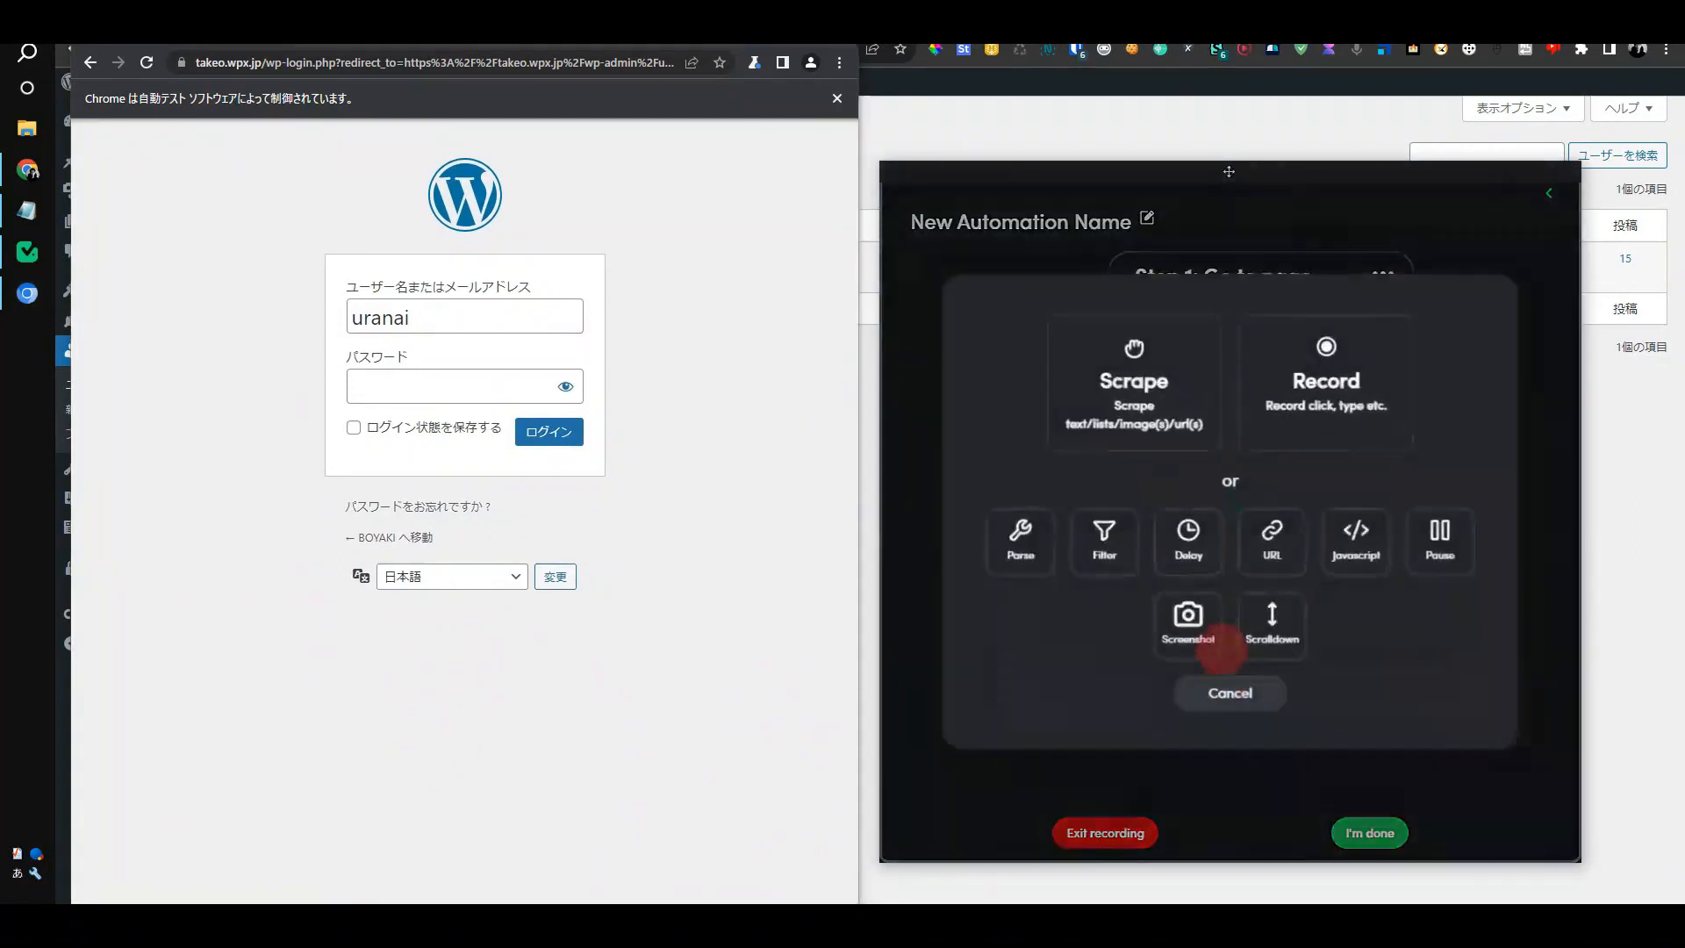
left_click(1304, 418)
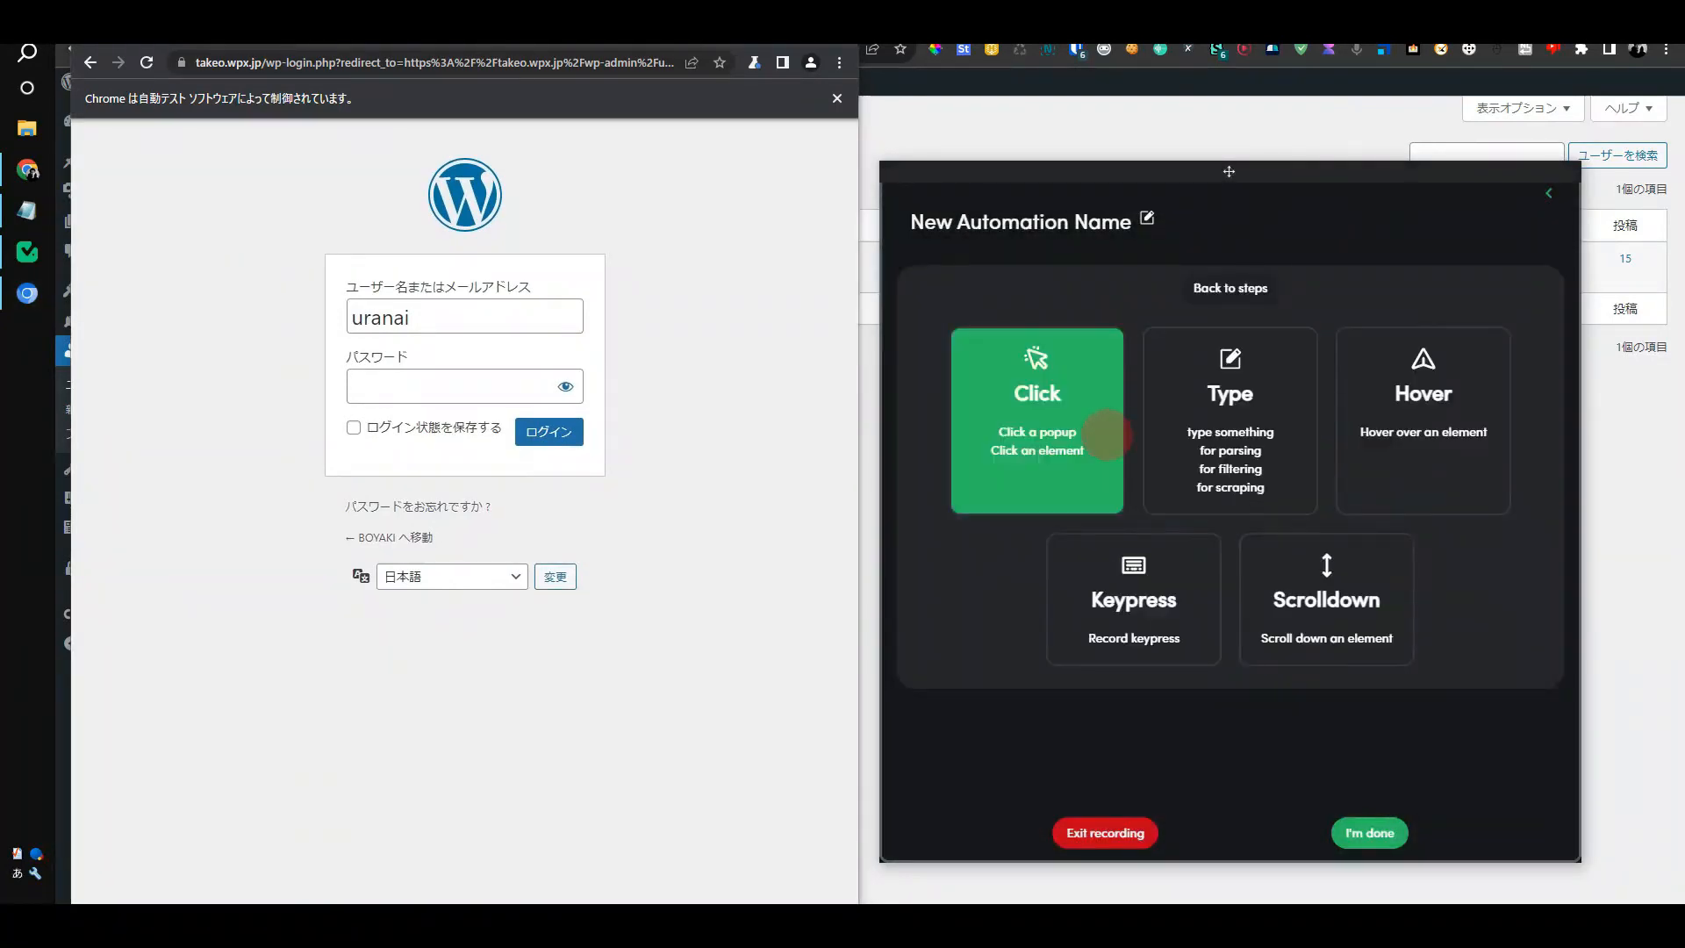
left_click(1038, 413)
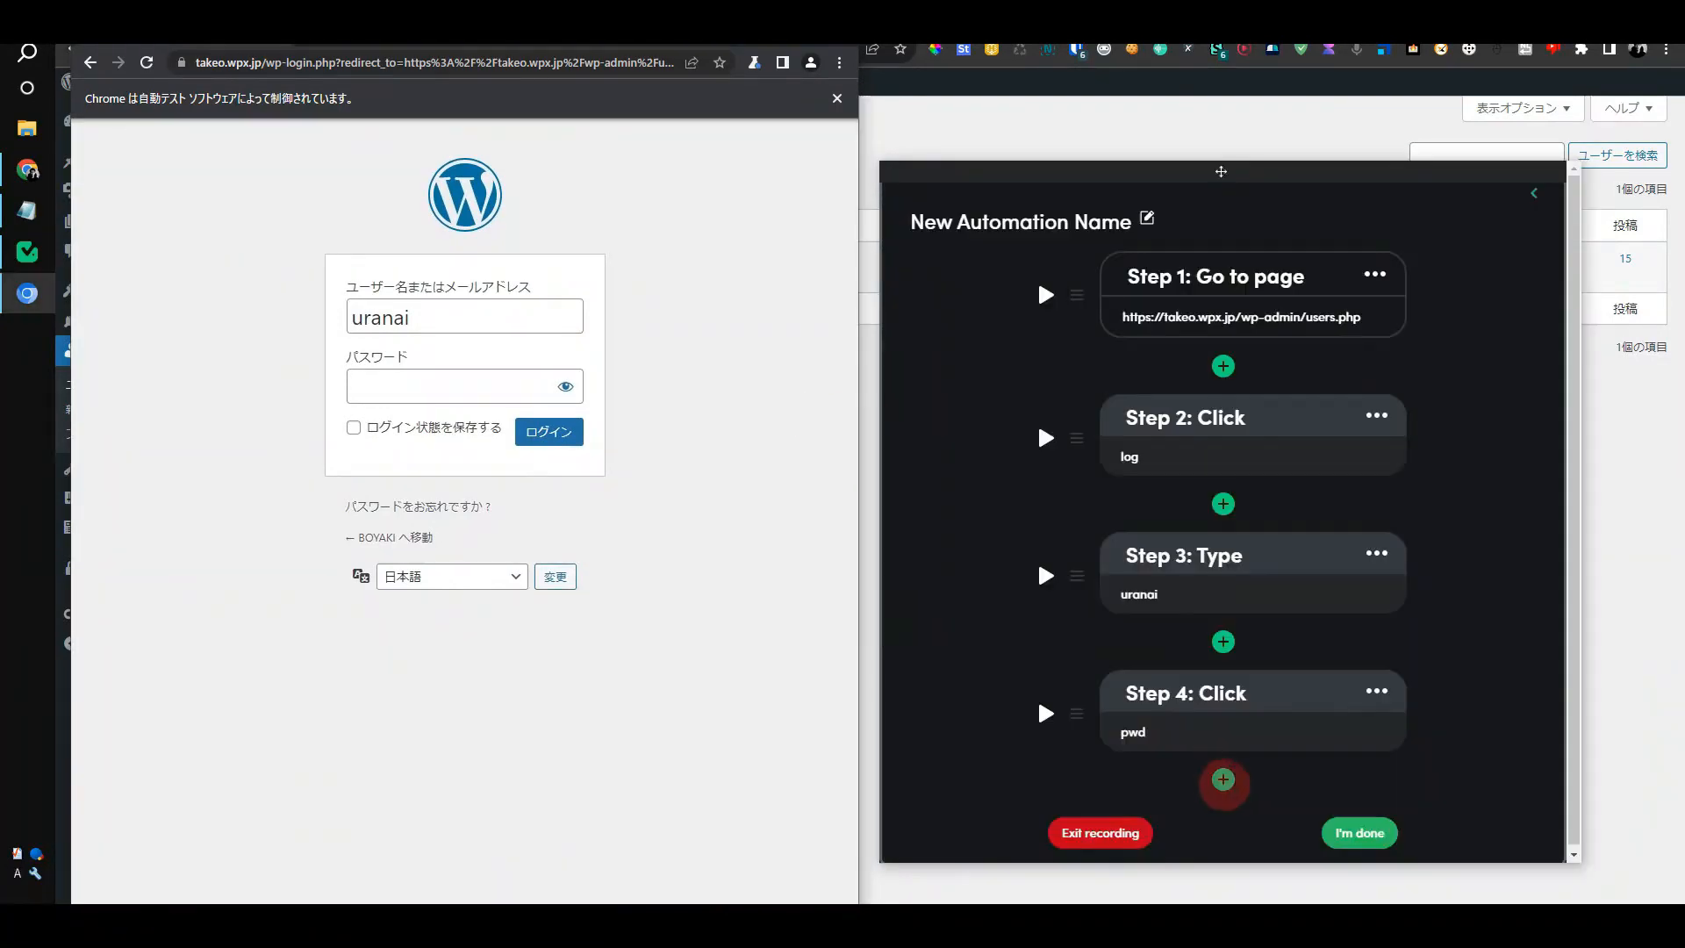
left_click(1224, 779)
left_click(1314, 408)
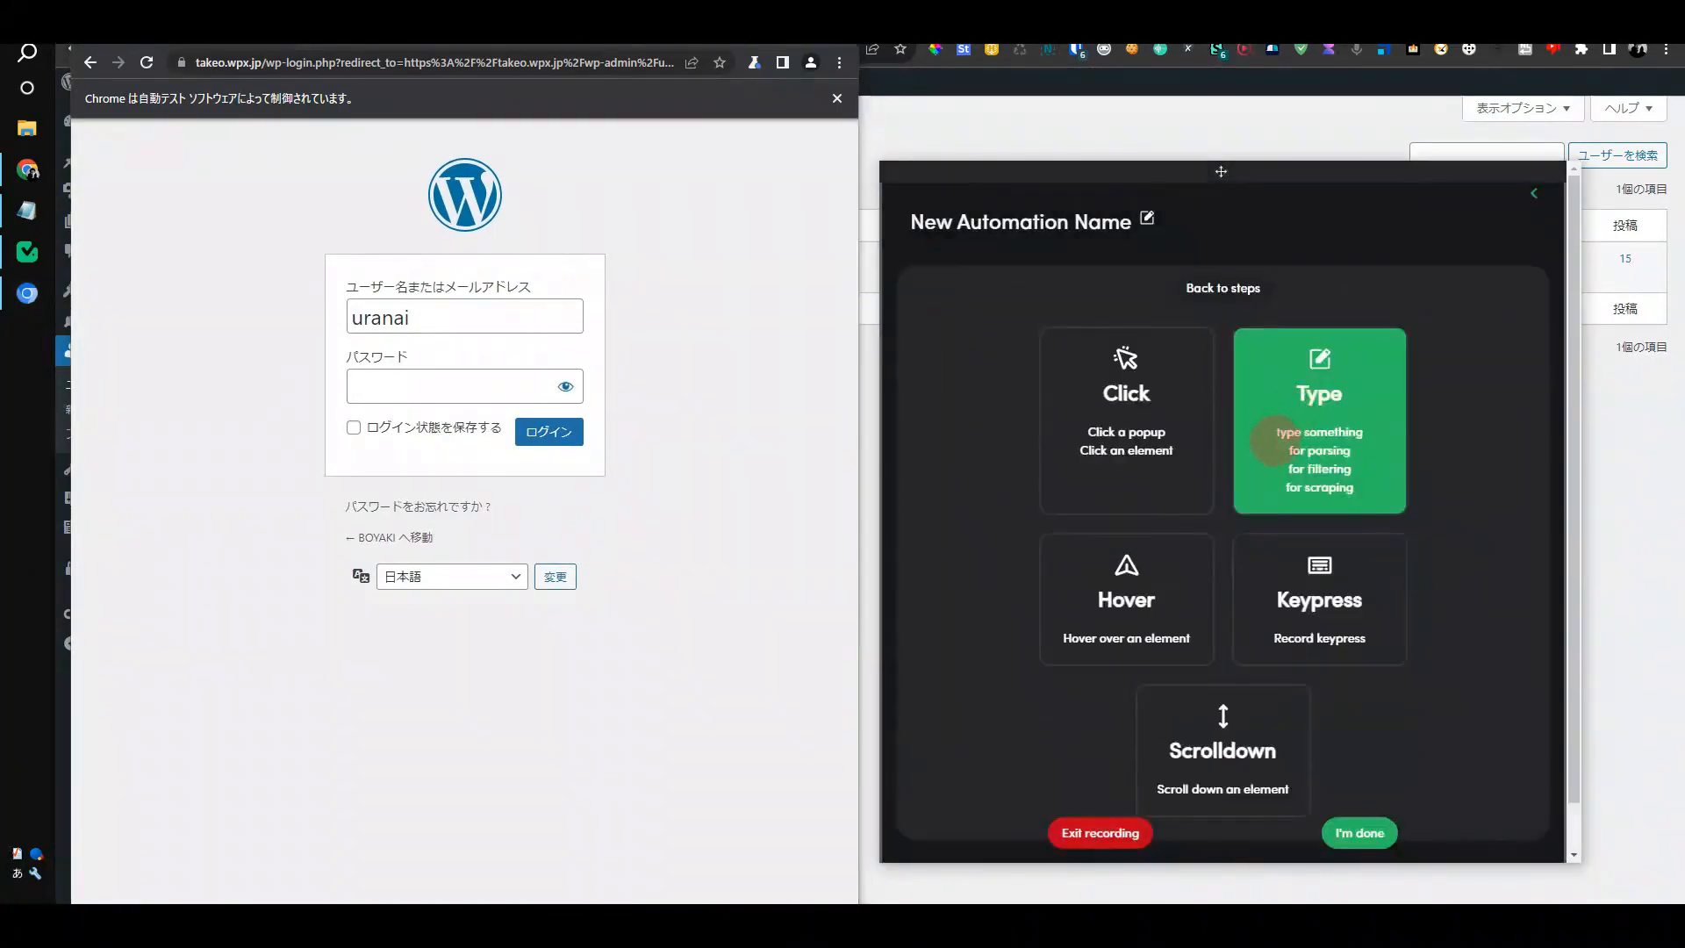
left_click(1290, 439)
left_click(403, 387)
key("ctrl+v")
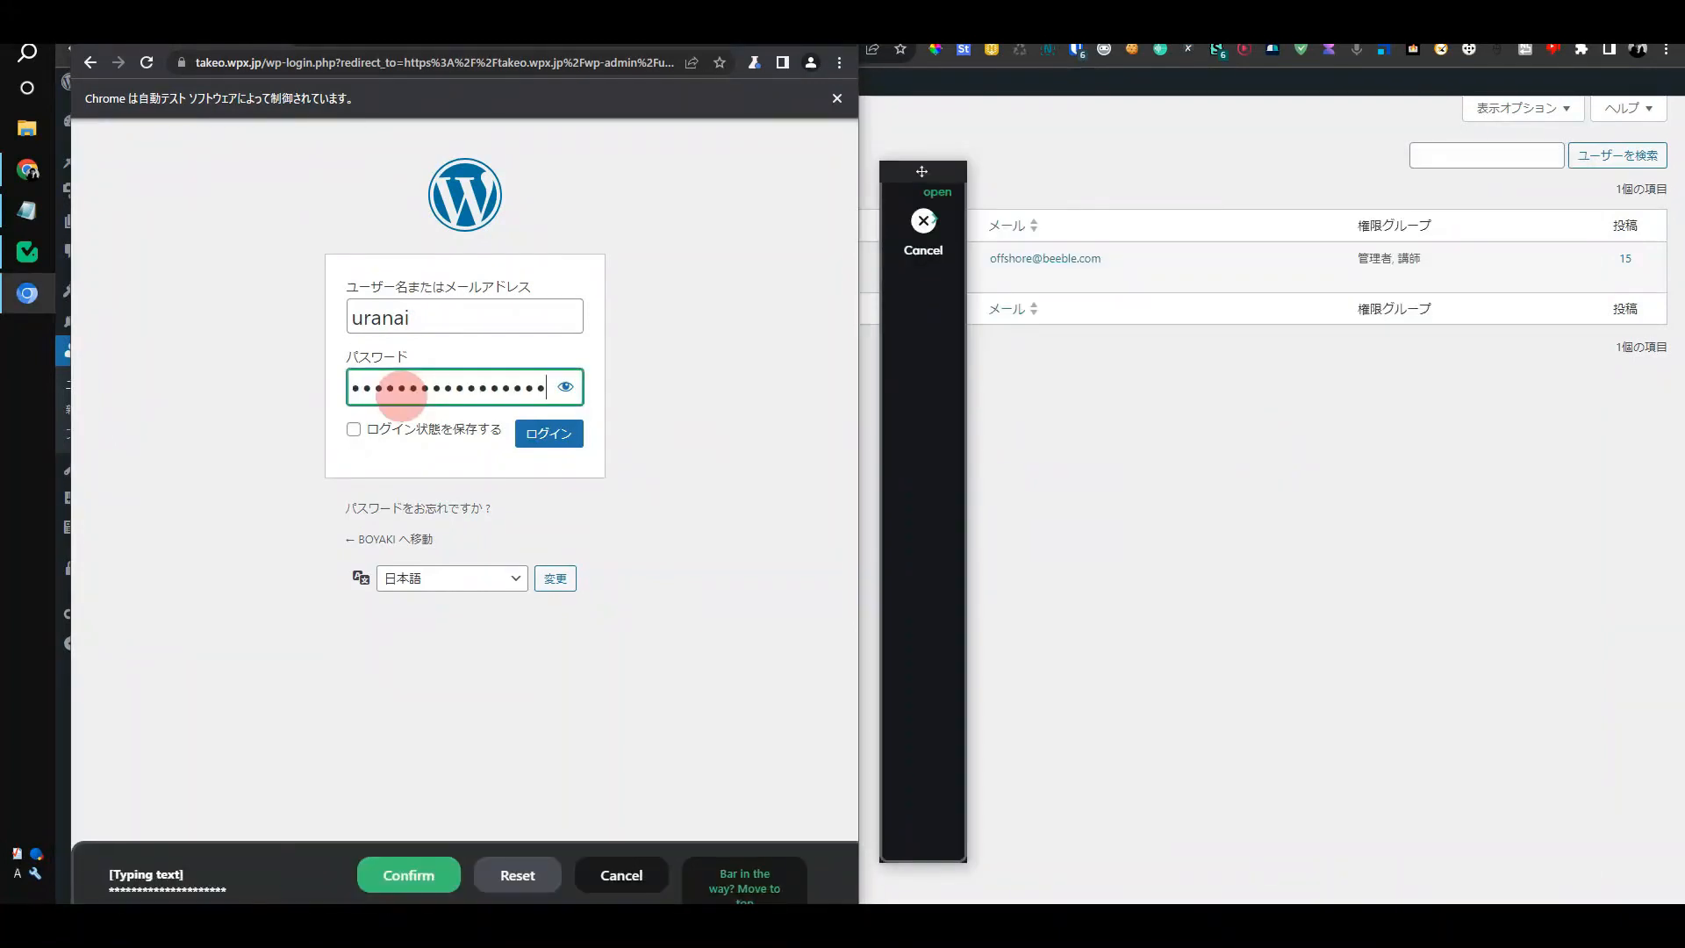
left_click(409, 875)
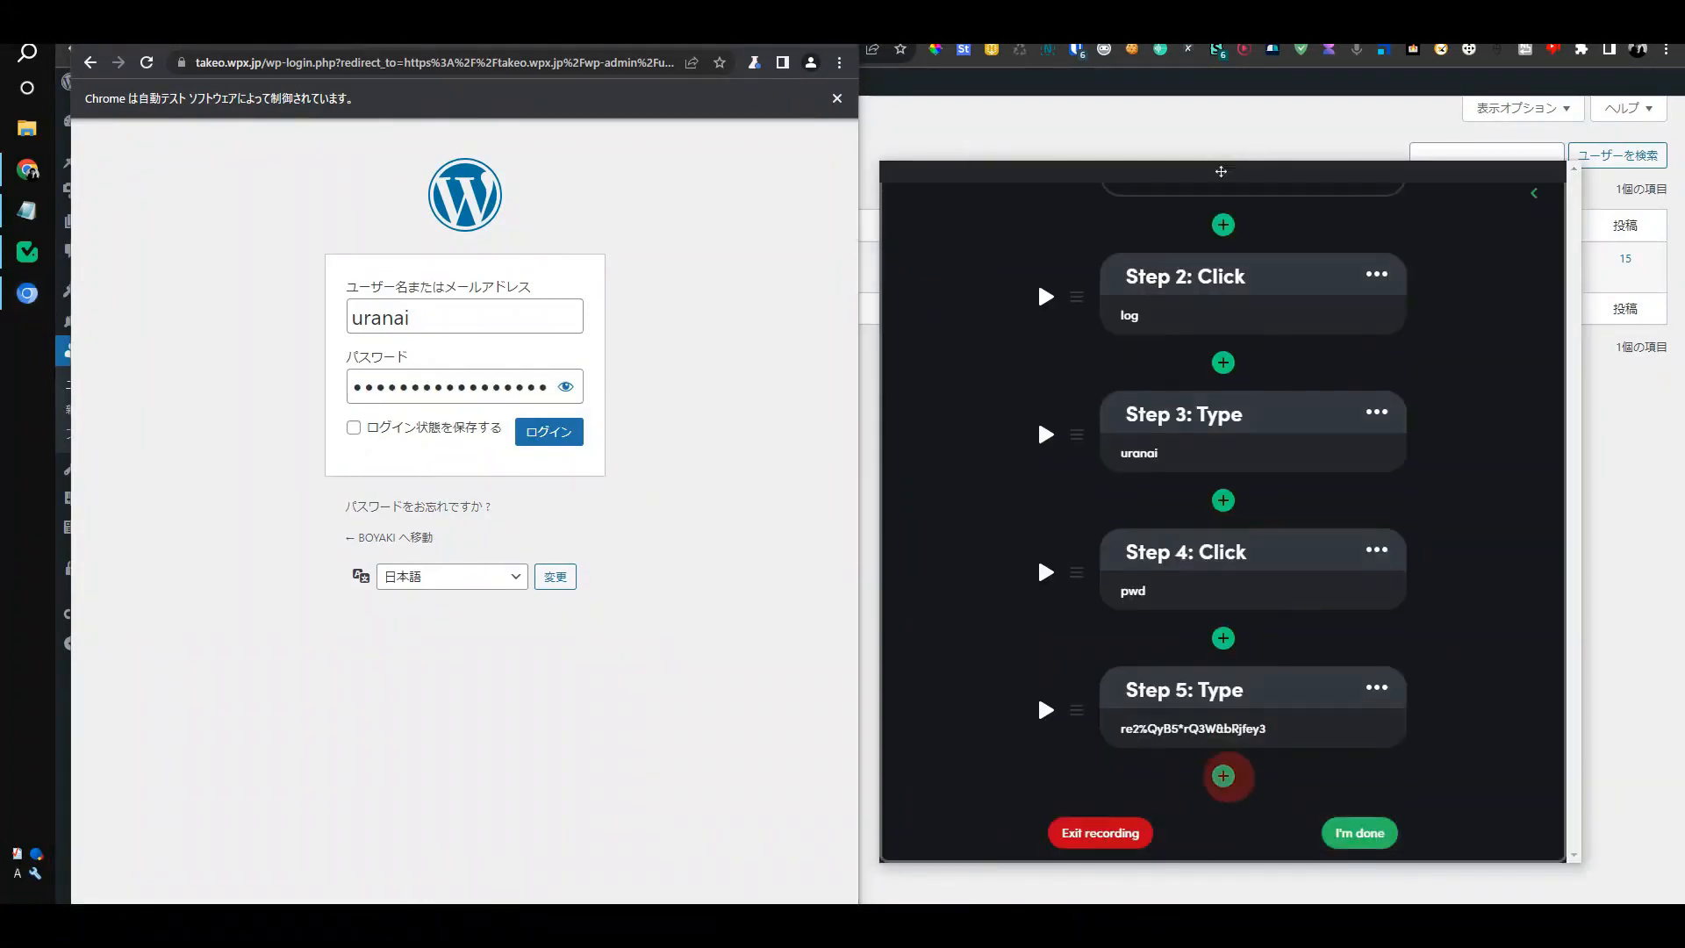
Record a click on the ログイン button to submit the login form
left_click(1223, 771)
left_click(1352, 395)
left_click(1127, 386)
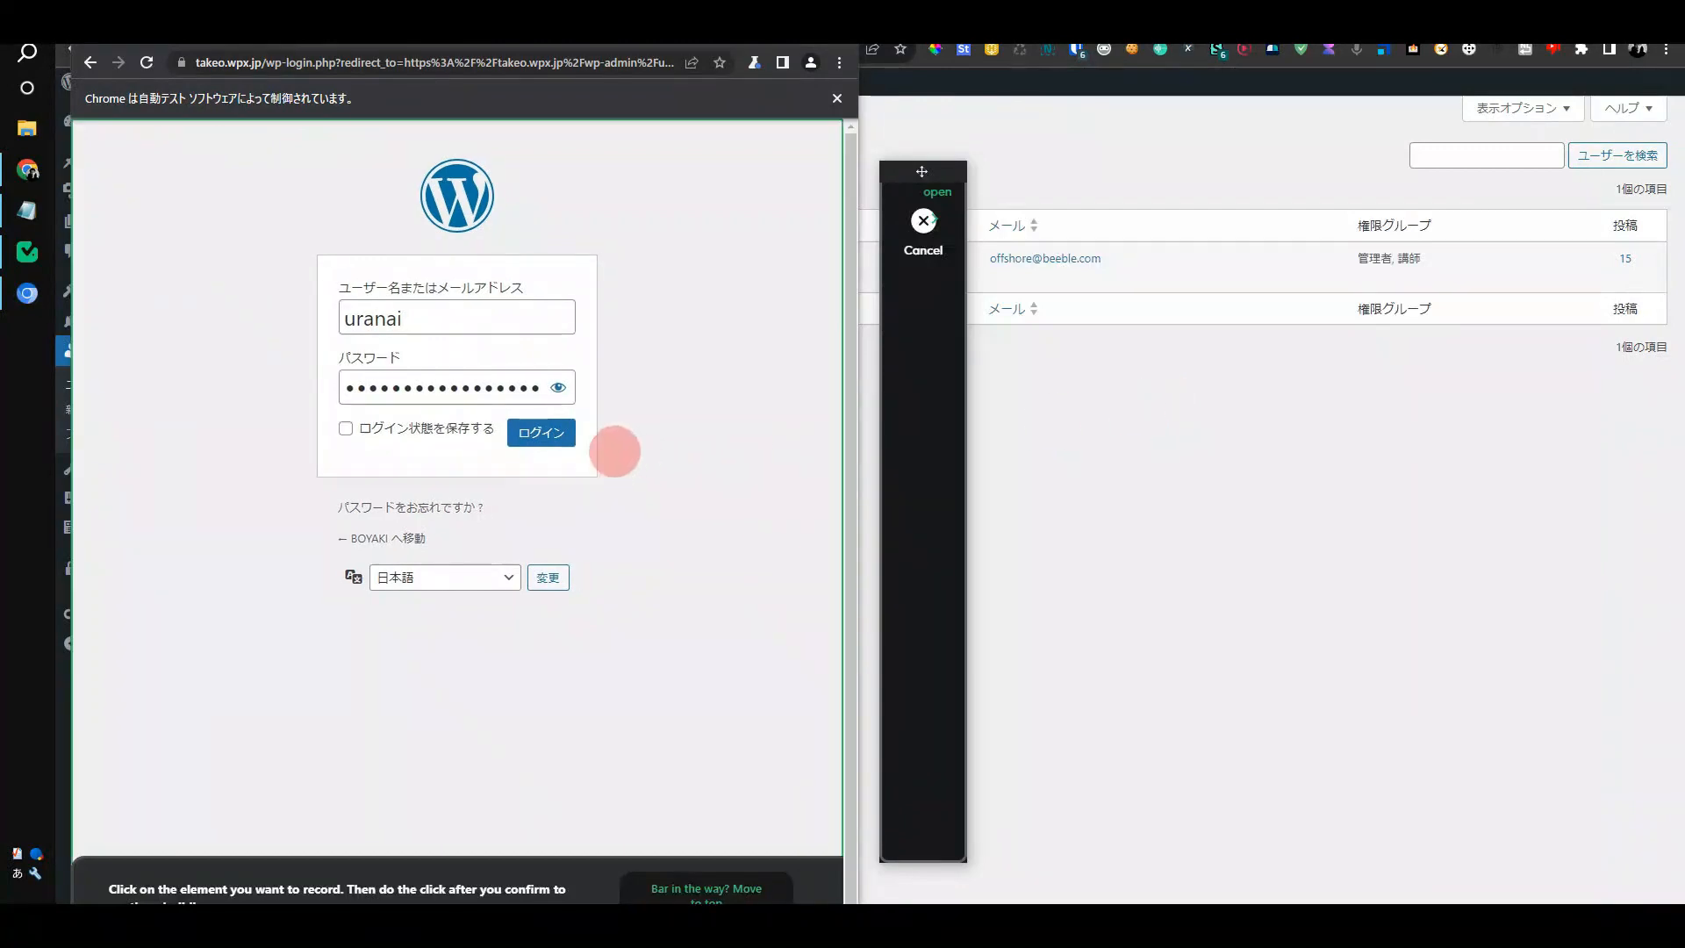
left_click(544, 433)
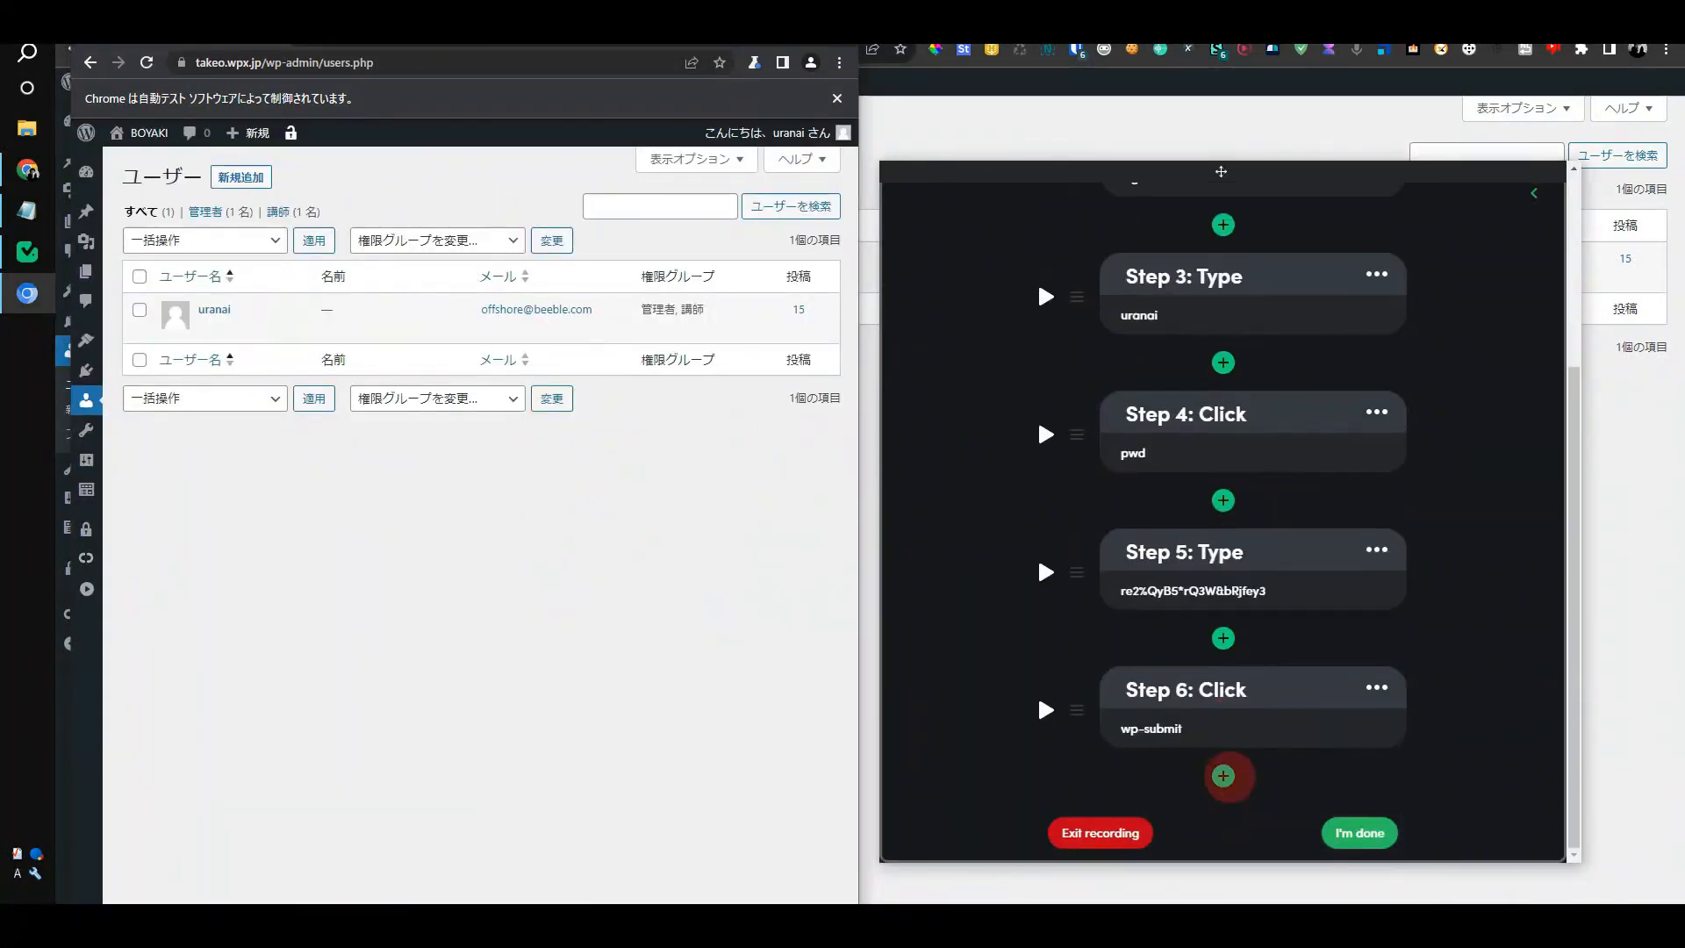
Record a click that opens WordPress's new-user form
left_click(1223, 775)
left_click(1278, 399)
left_click(1177, 406)
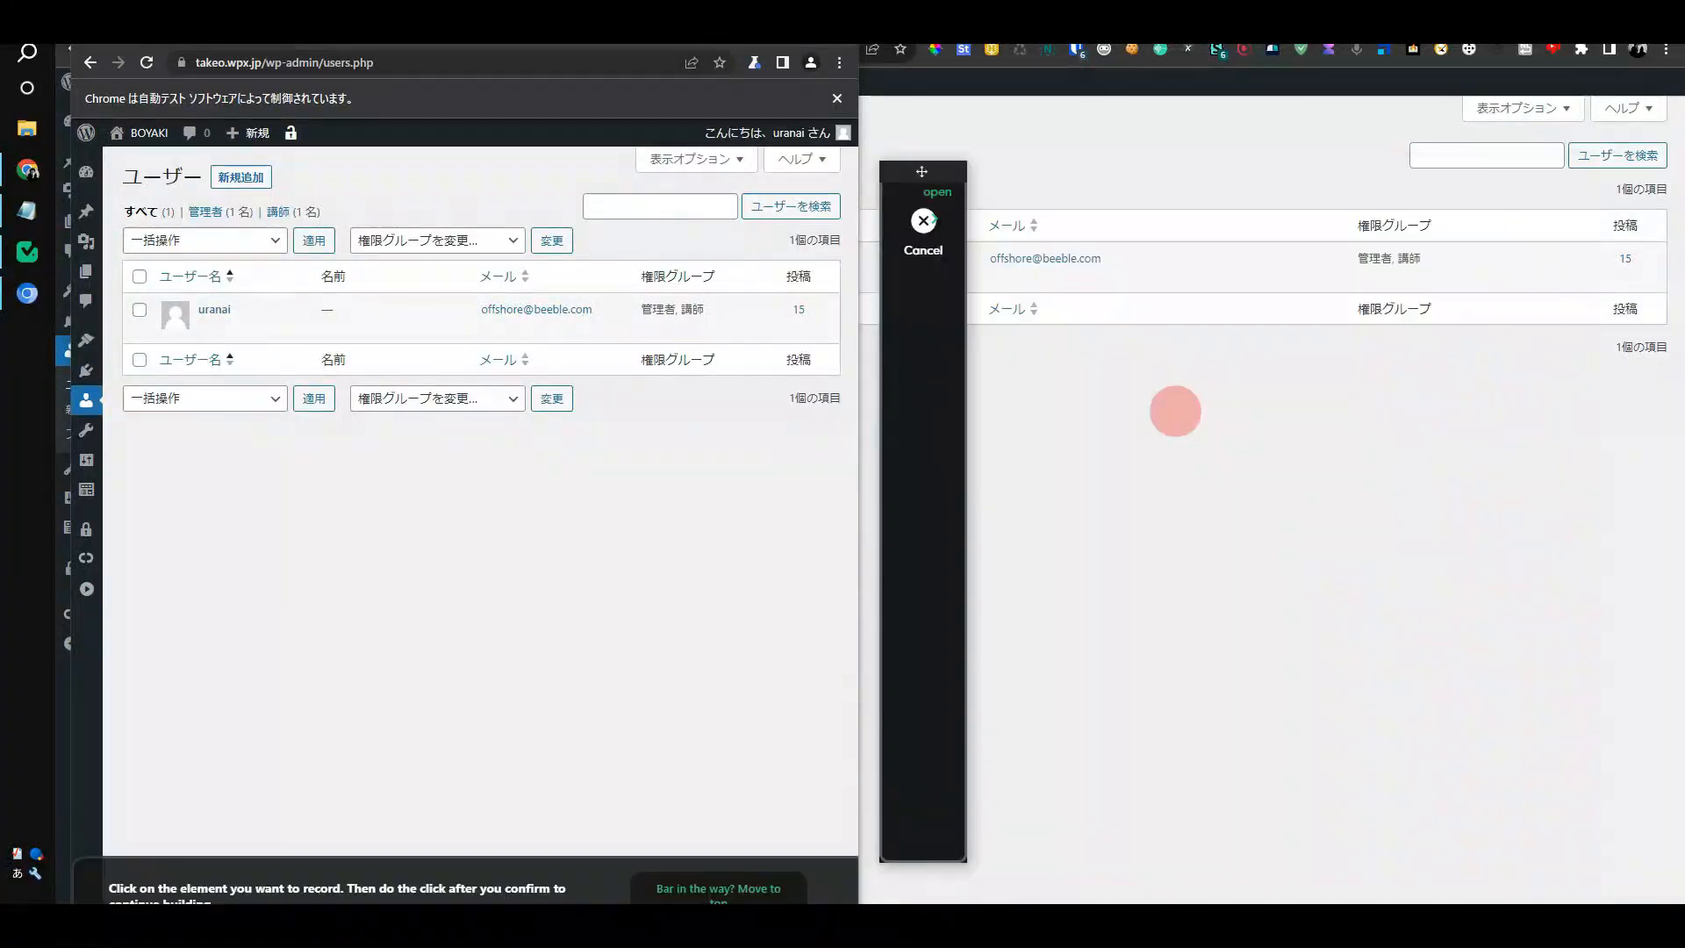
left_click(242, 178)
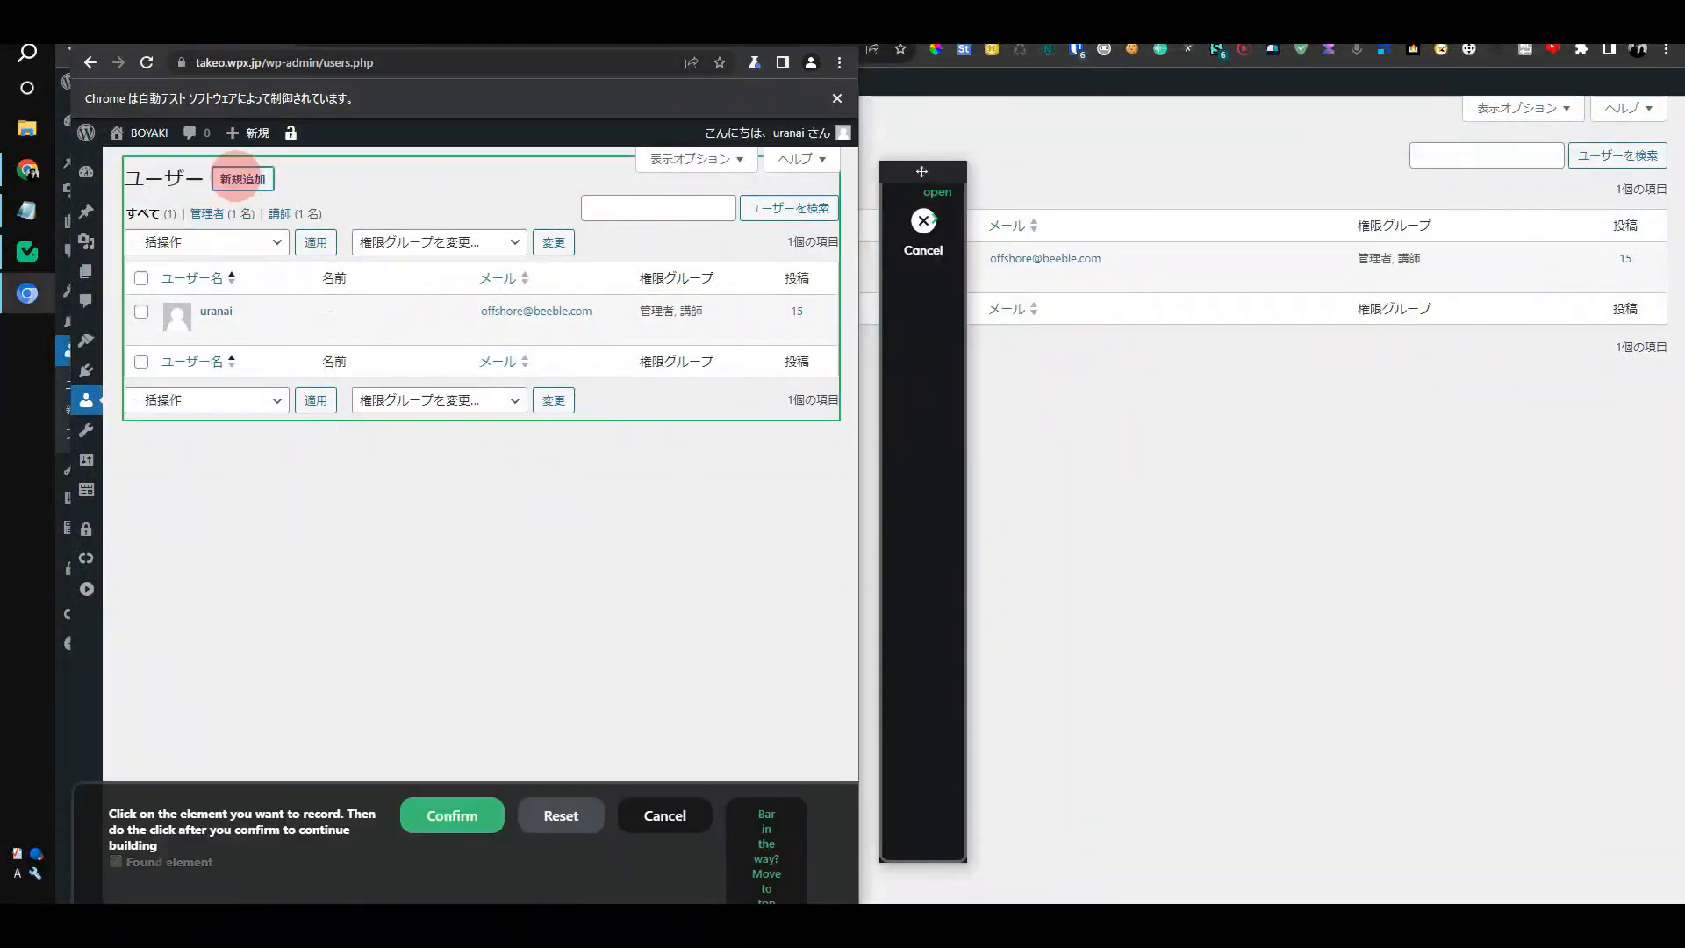
left_click(449, 807)
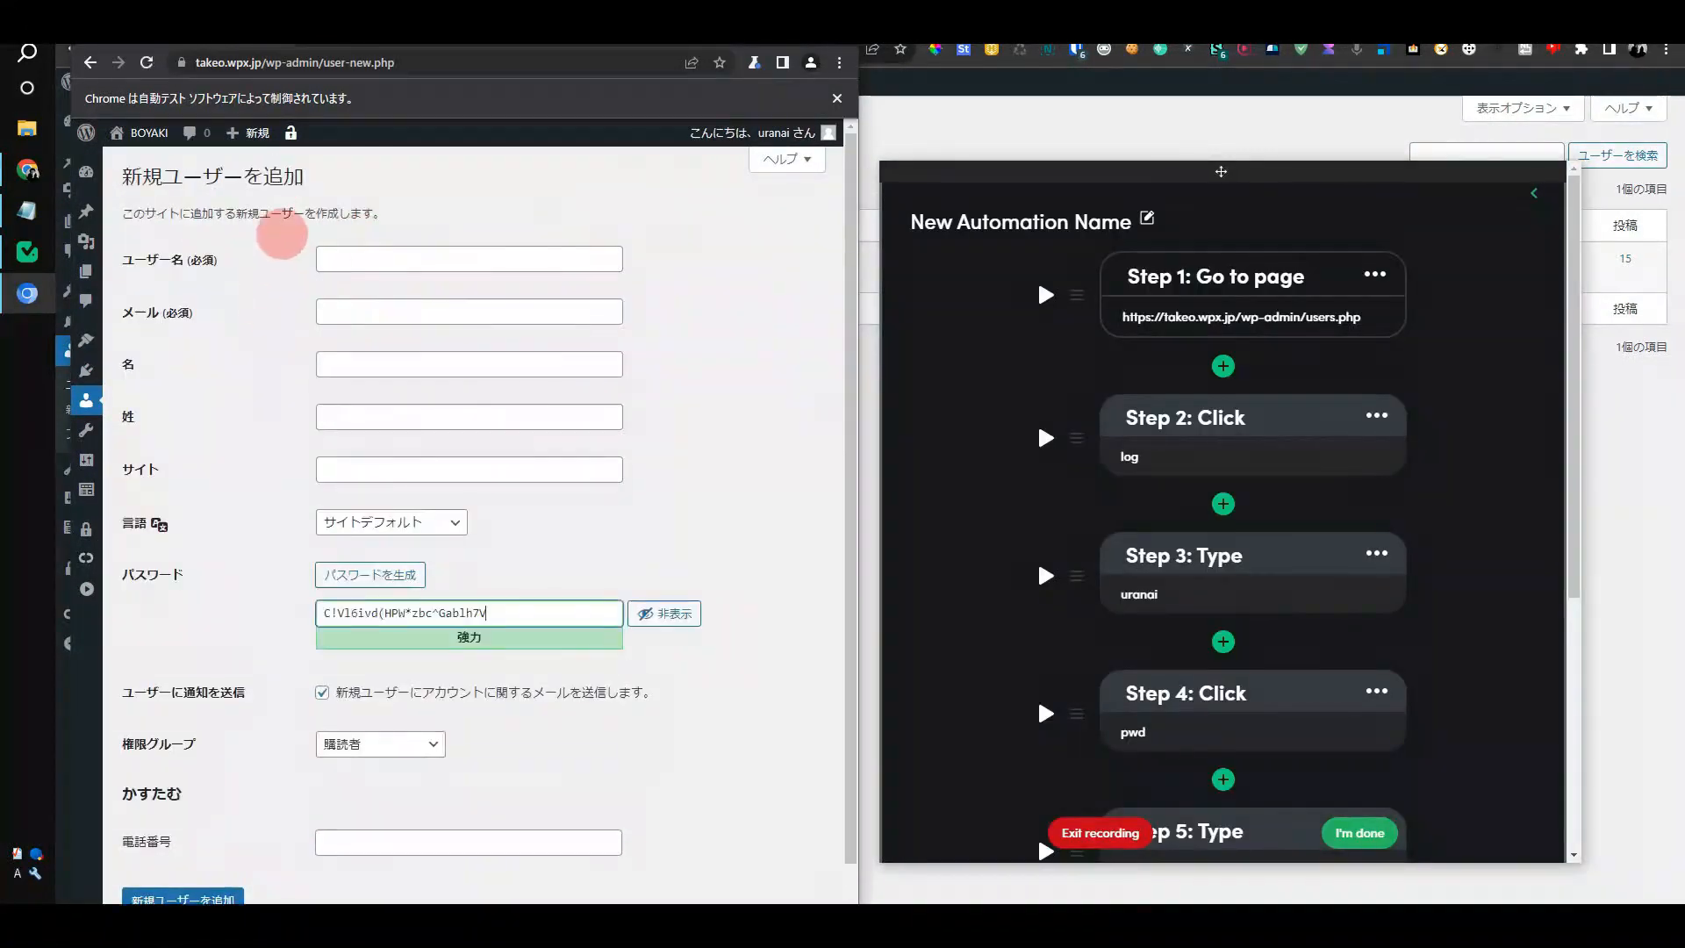
left_click(753, 28)
key("ctrl+Tab")
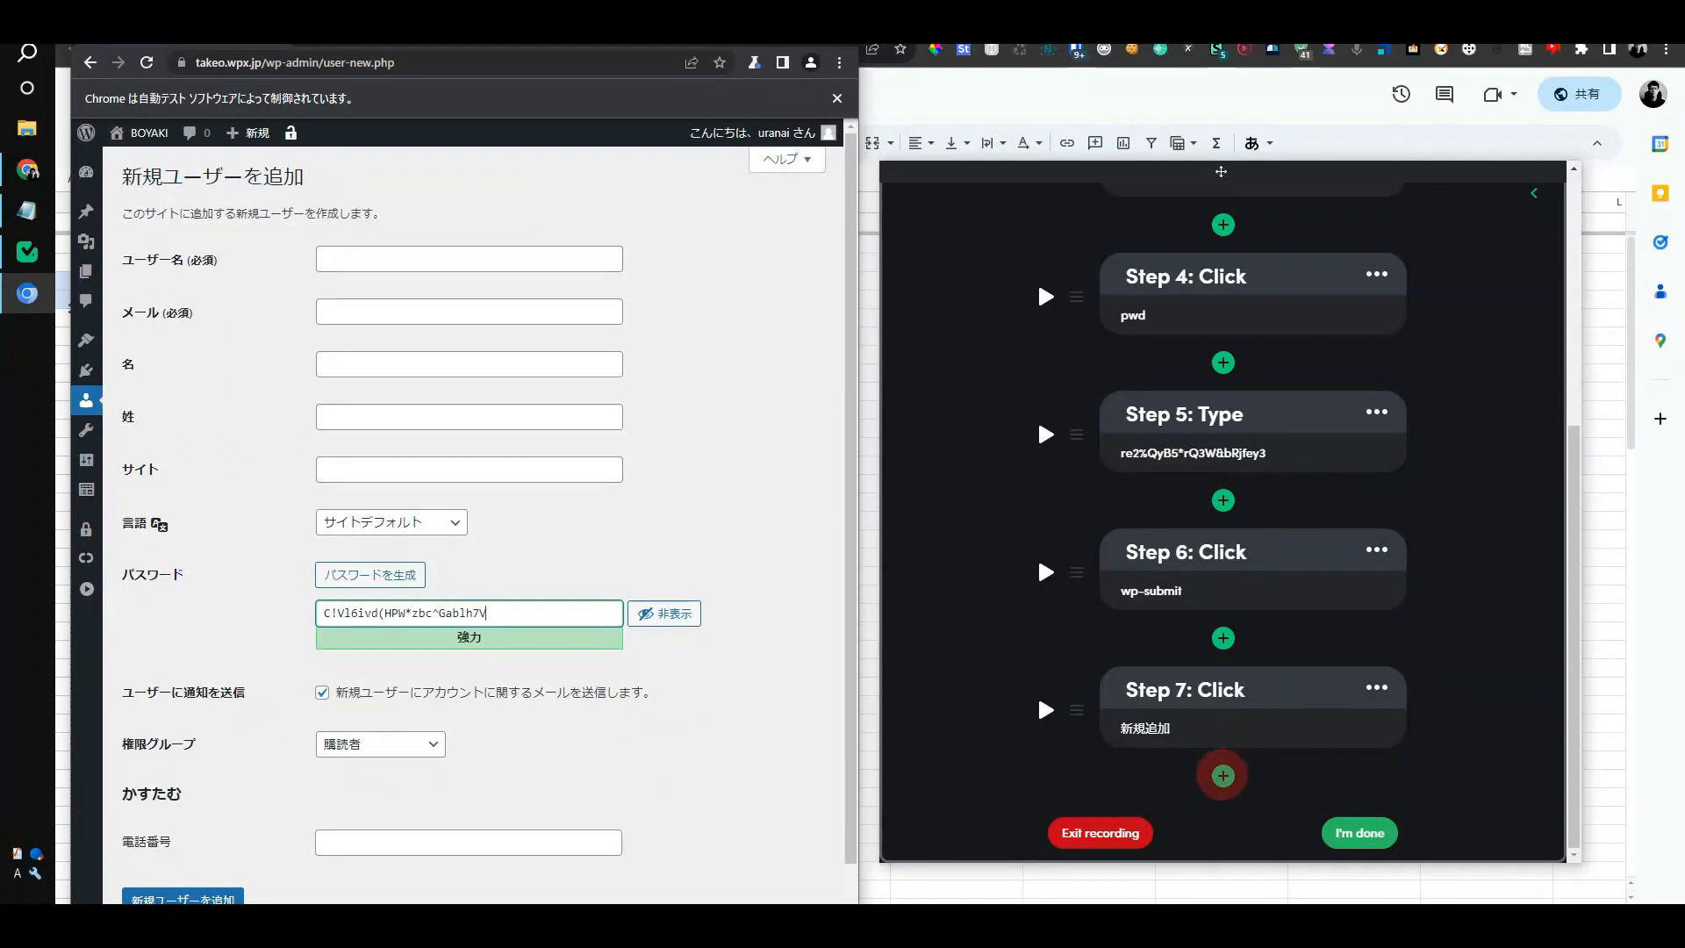
Record clicking the username field and typing 'sample111'
left_click(1222, 775)
left_click(1315, 338)
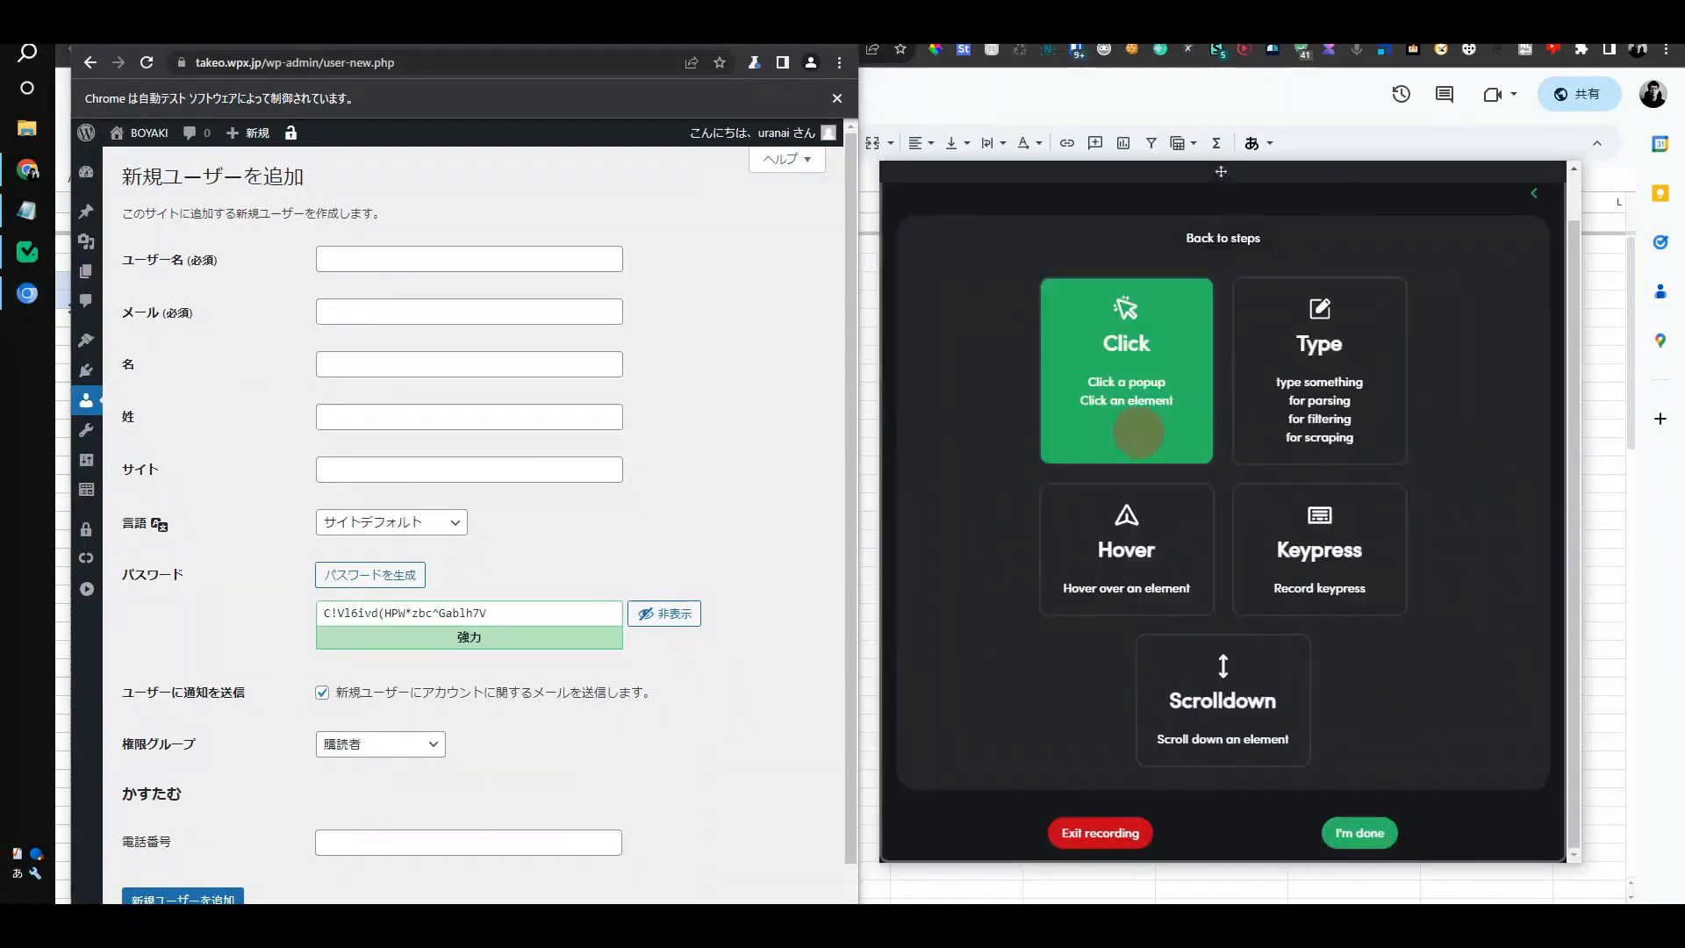
left_click(1138, 432)
left_click(443, 254)
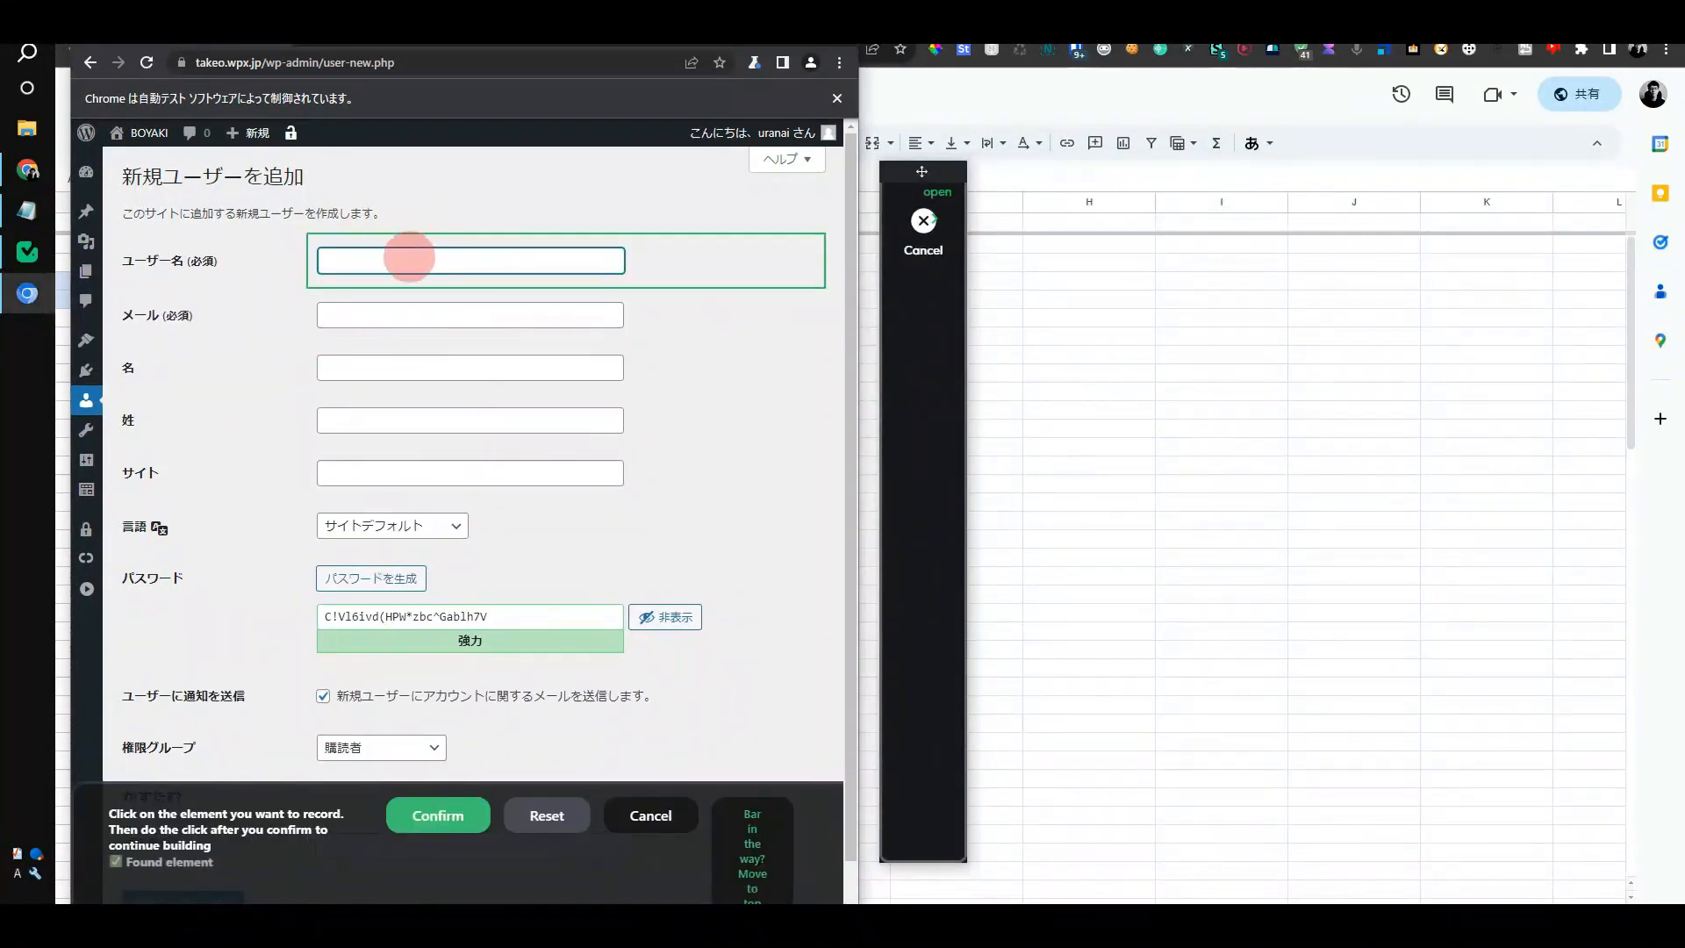
left_click(438, 815)
left_click(1223, 775)
left_click(1317, 368)
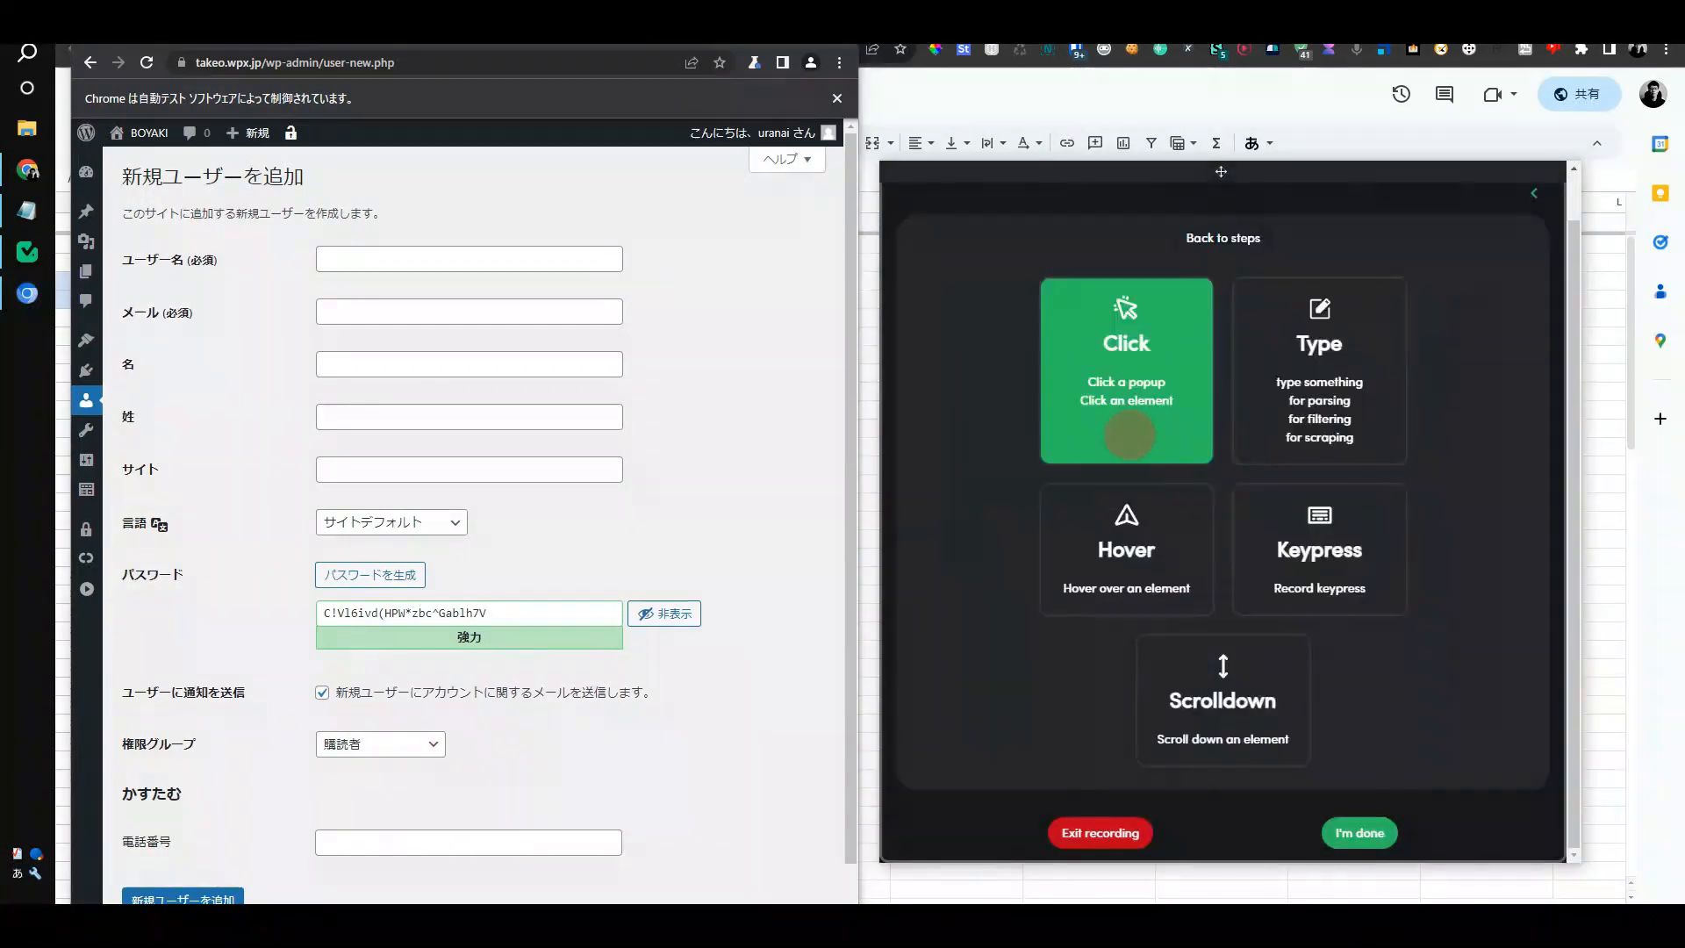
left_click(1317, 412)
left_click(502, 262)
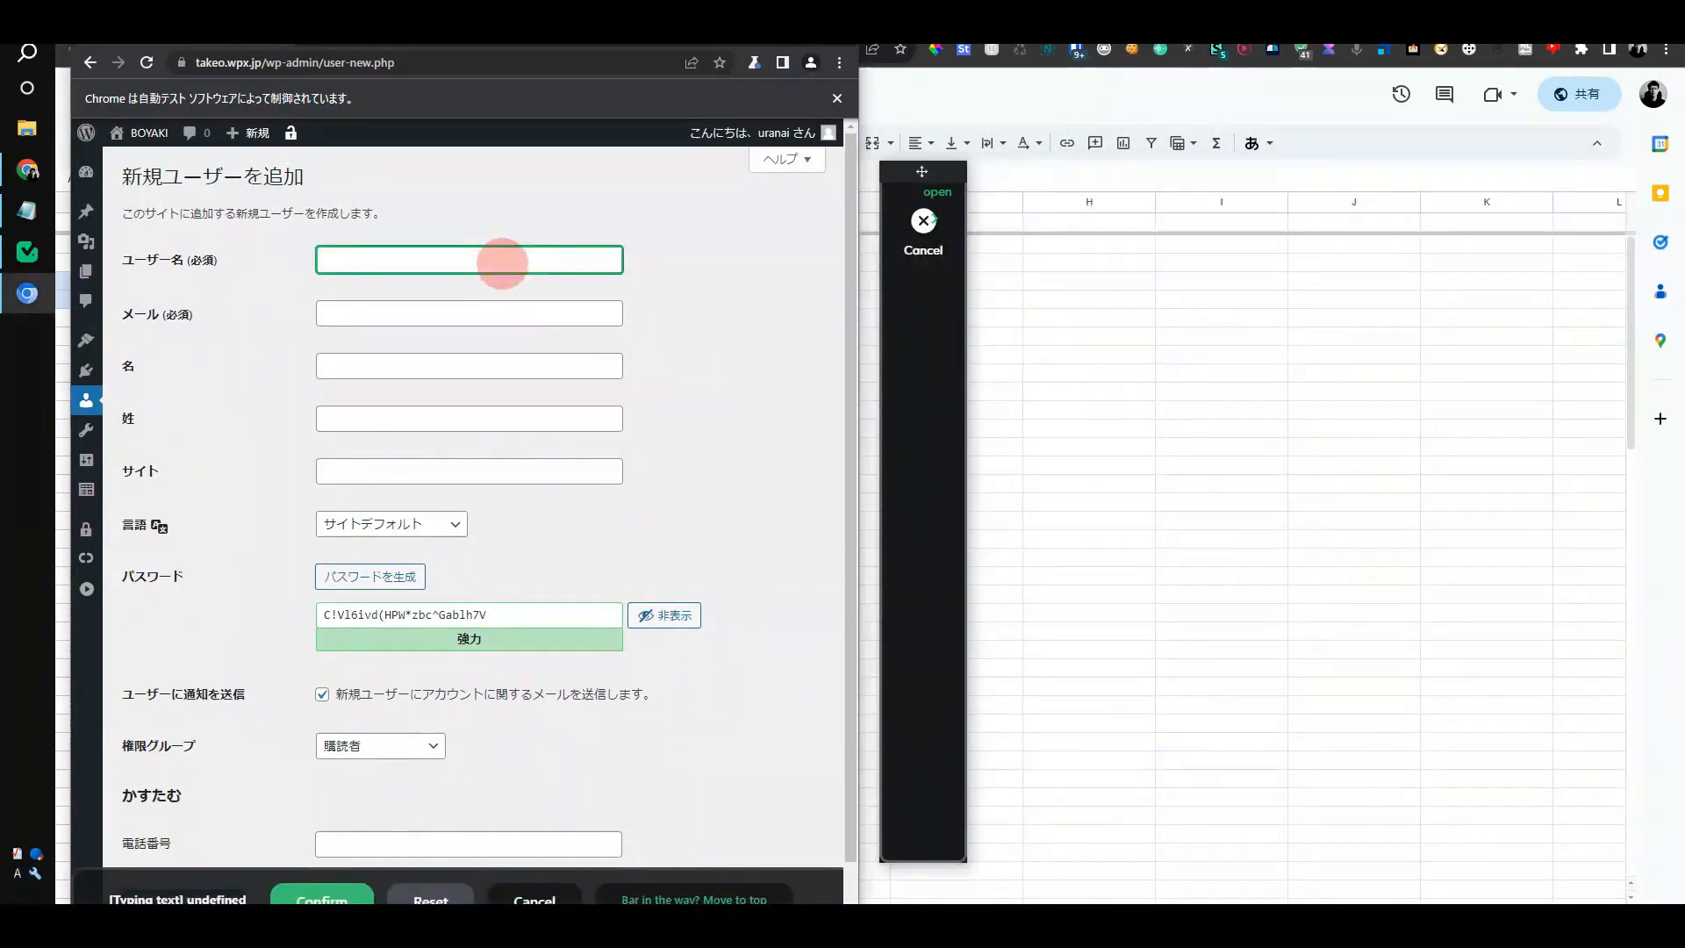
type("sample111")
left_click(369, 889)
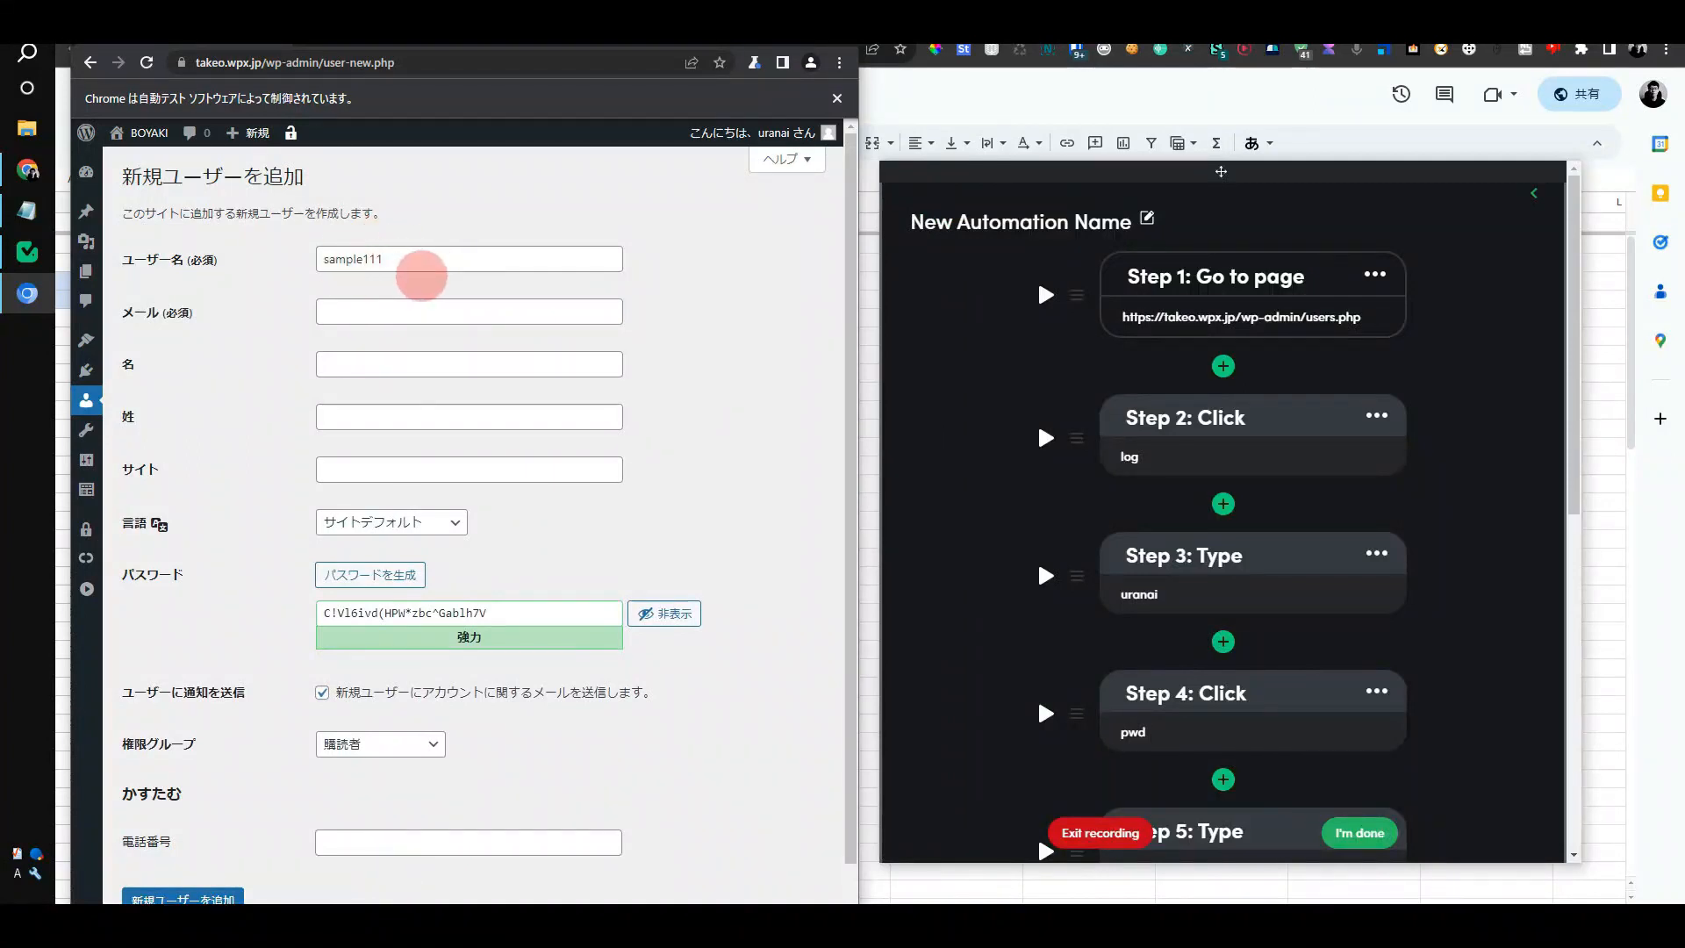
scroll(1203, 720, "down", 8)
Record clicking the email field and typing '12312312'
left_click(1224, 776)
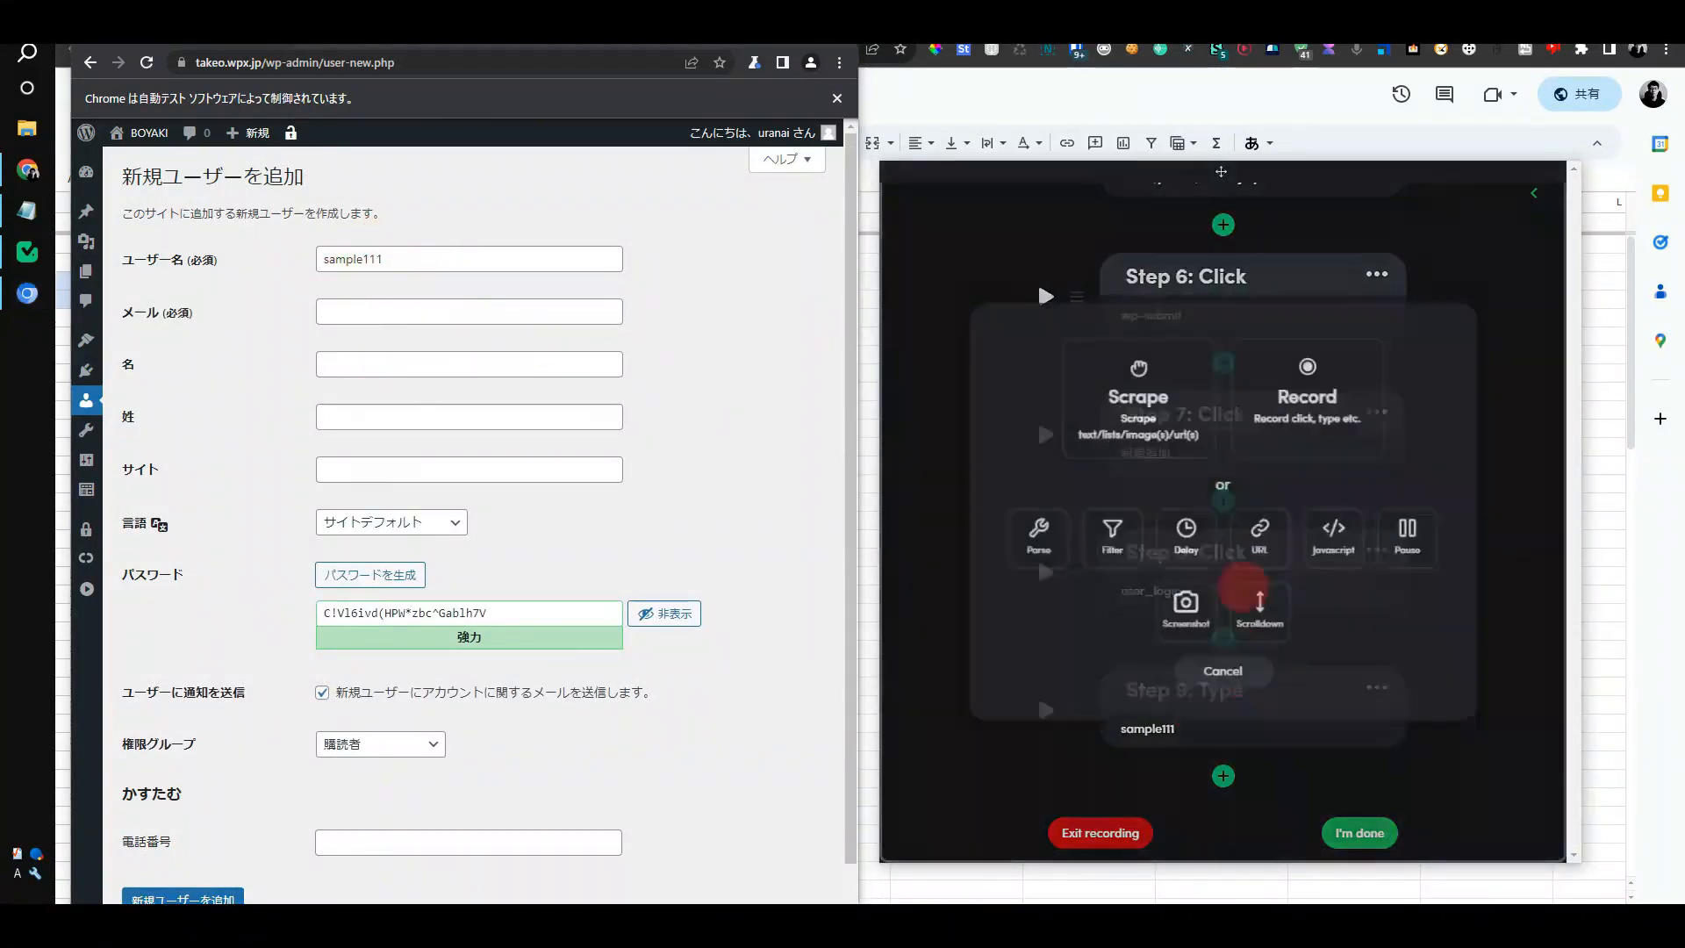
left_click(1299, 386)
left_click(1158, 428)
left_click(465, 313)
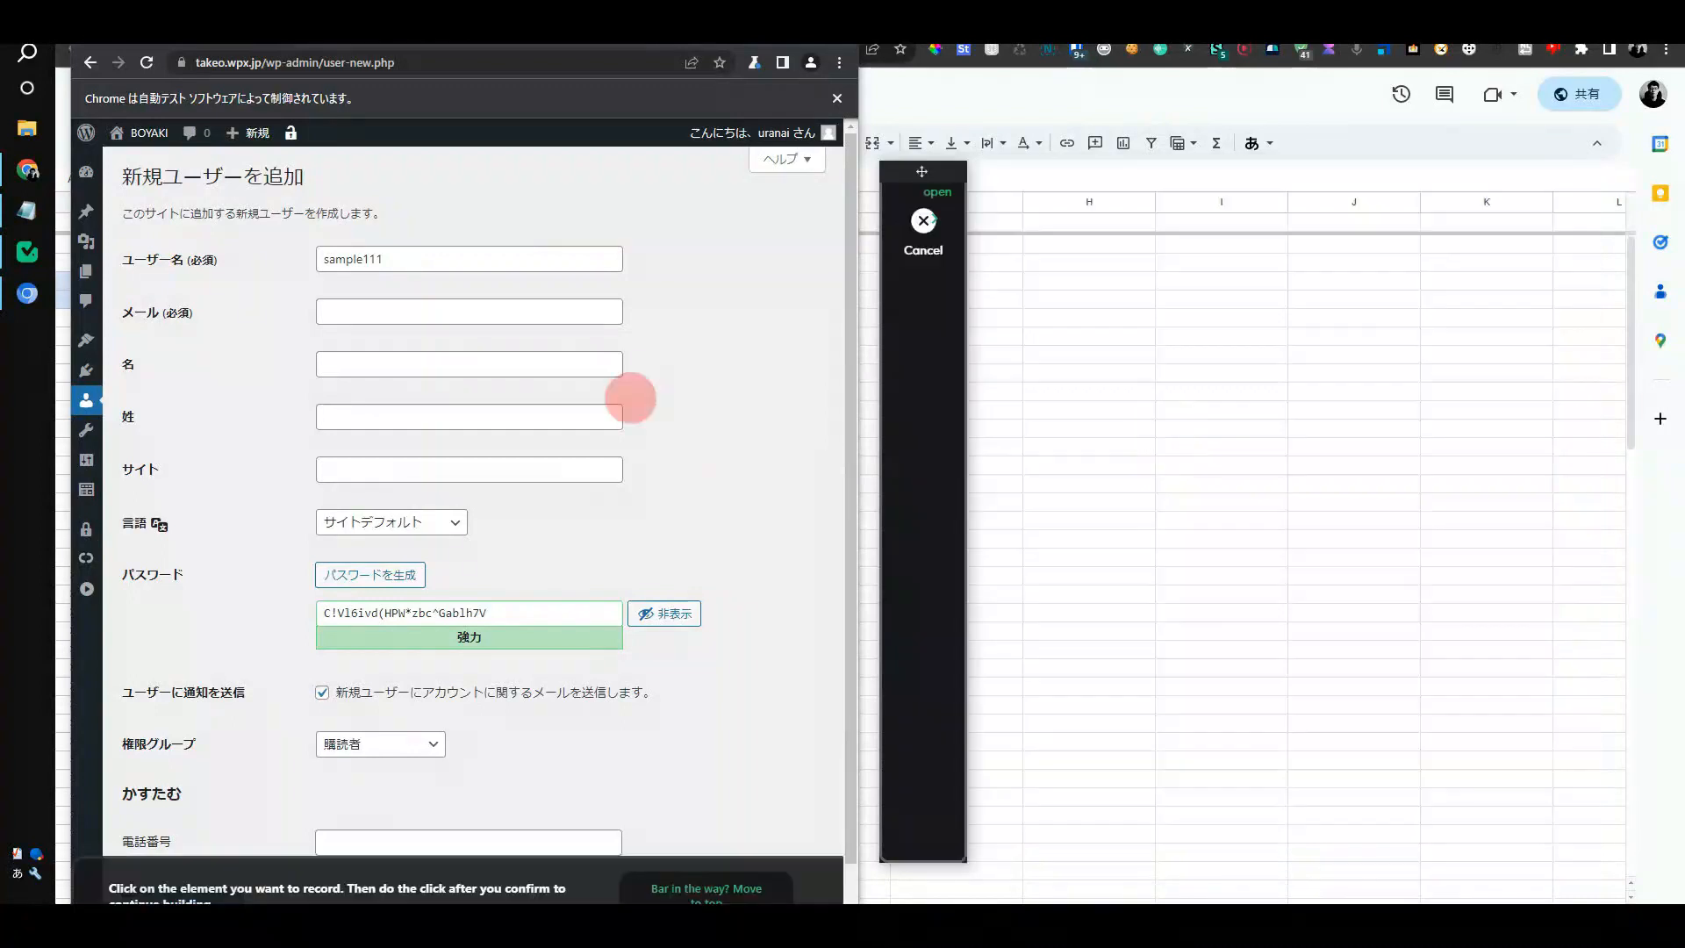
left_click(459, 815)
scroll(1172, 746, "down", 10)
left_click(1220, 777)
left_click(1296, 372)
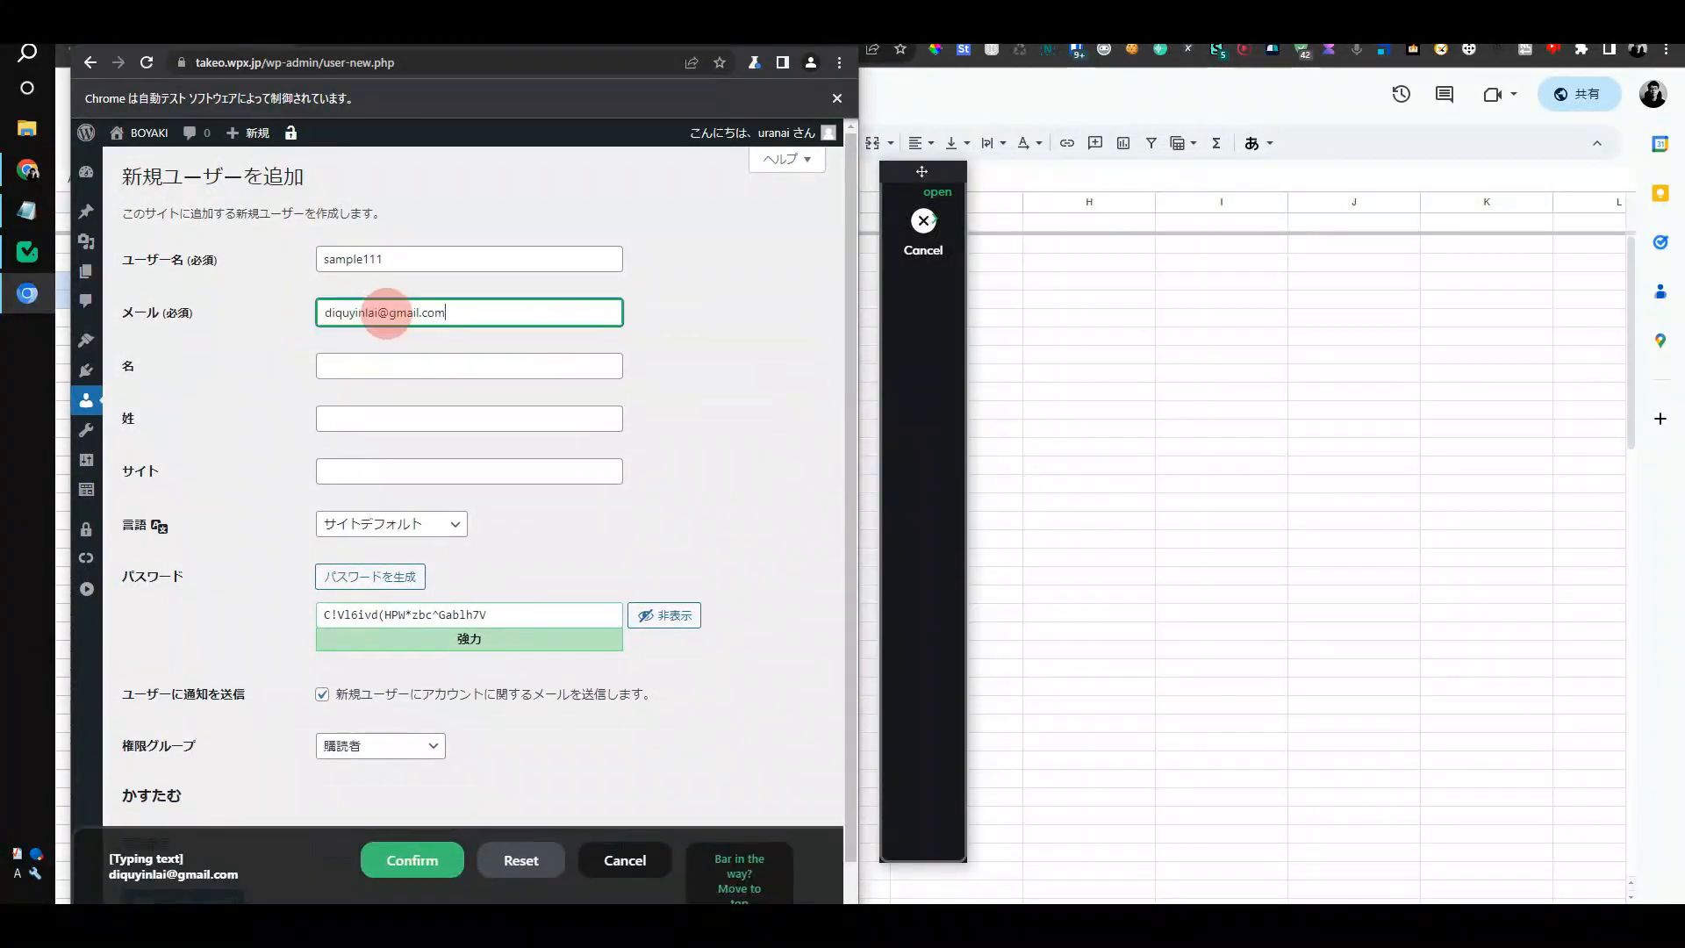
type("12312312")
left_click(413, 861)
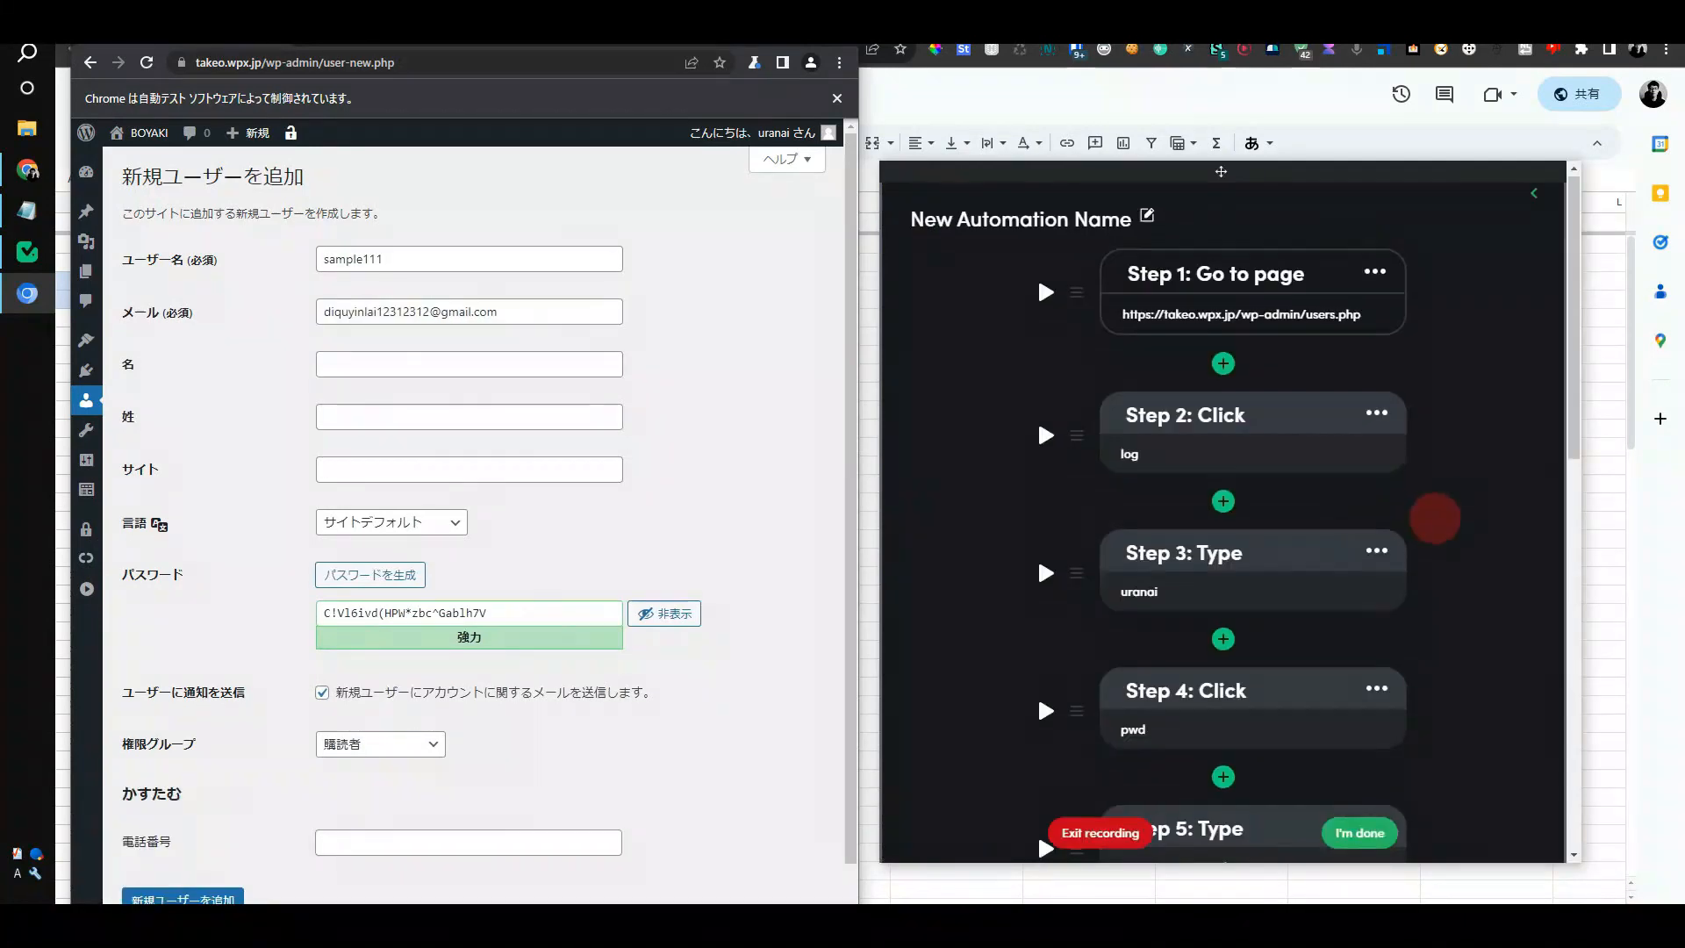
scroll(1434, 518, "down", 10)
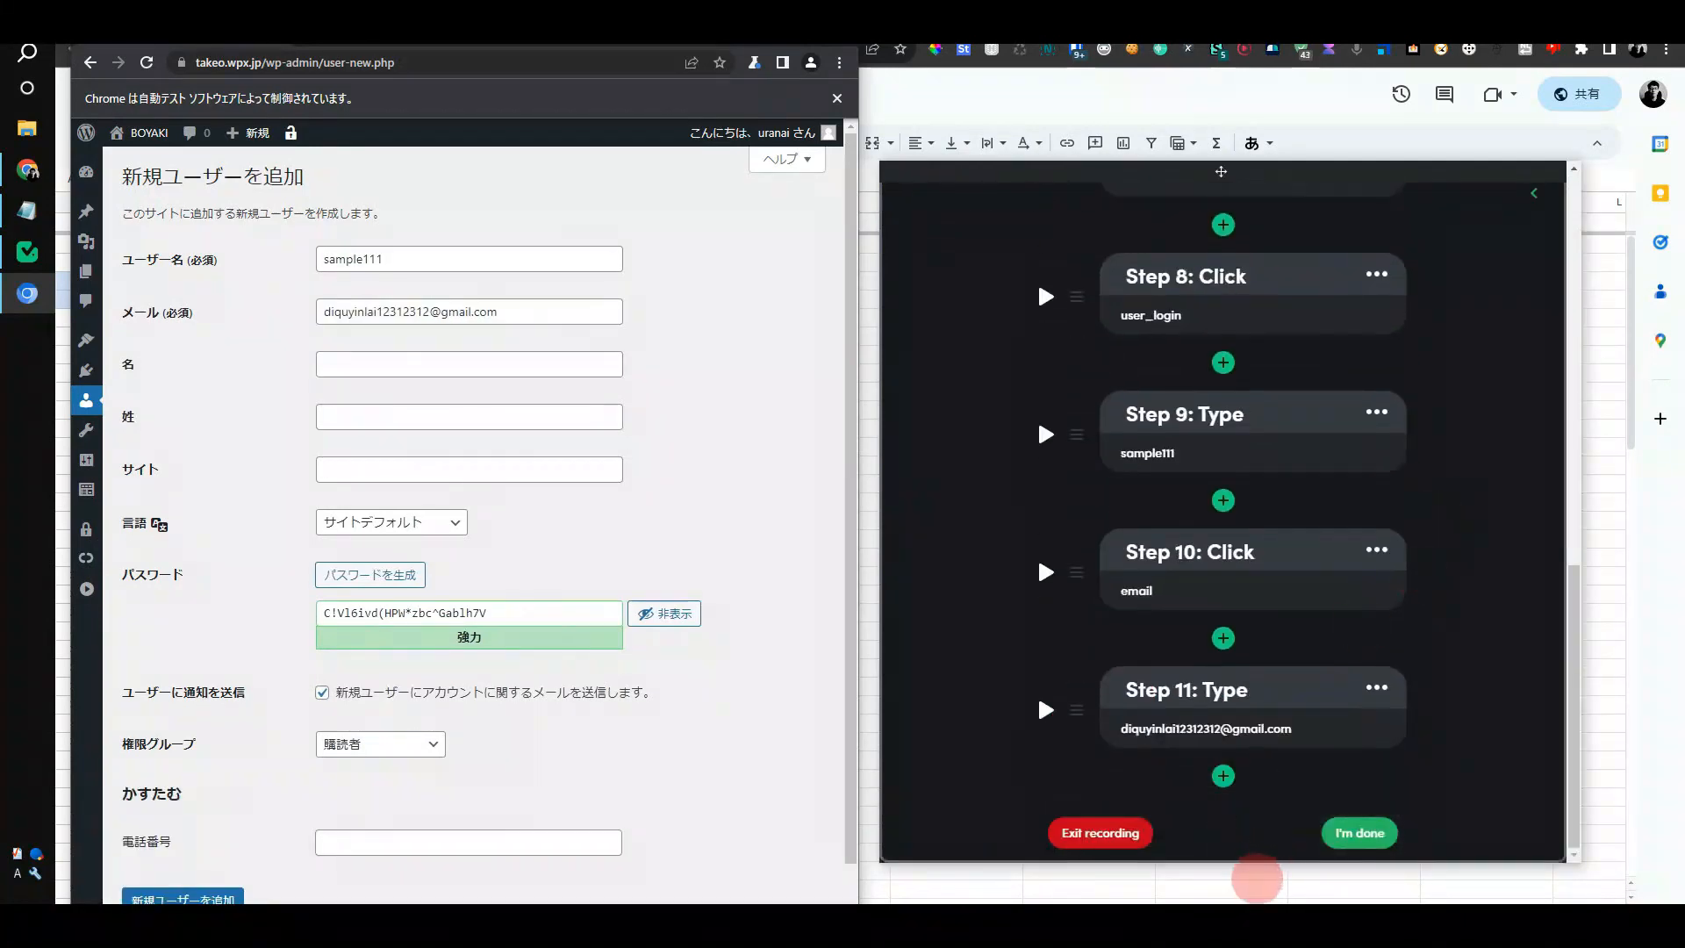
left_click(1224, 778)
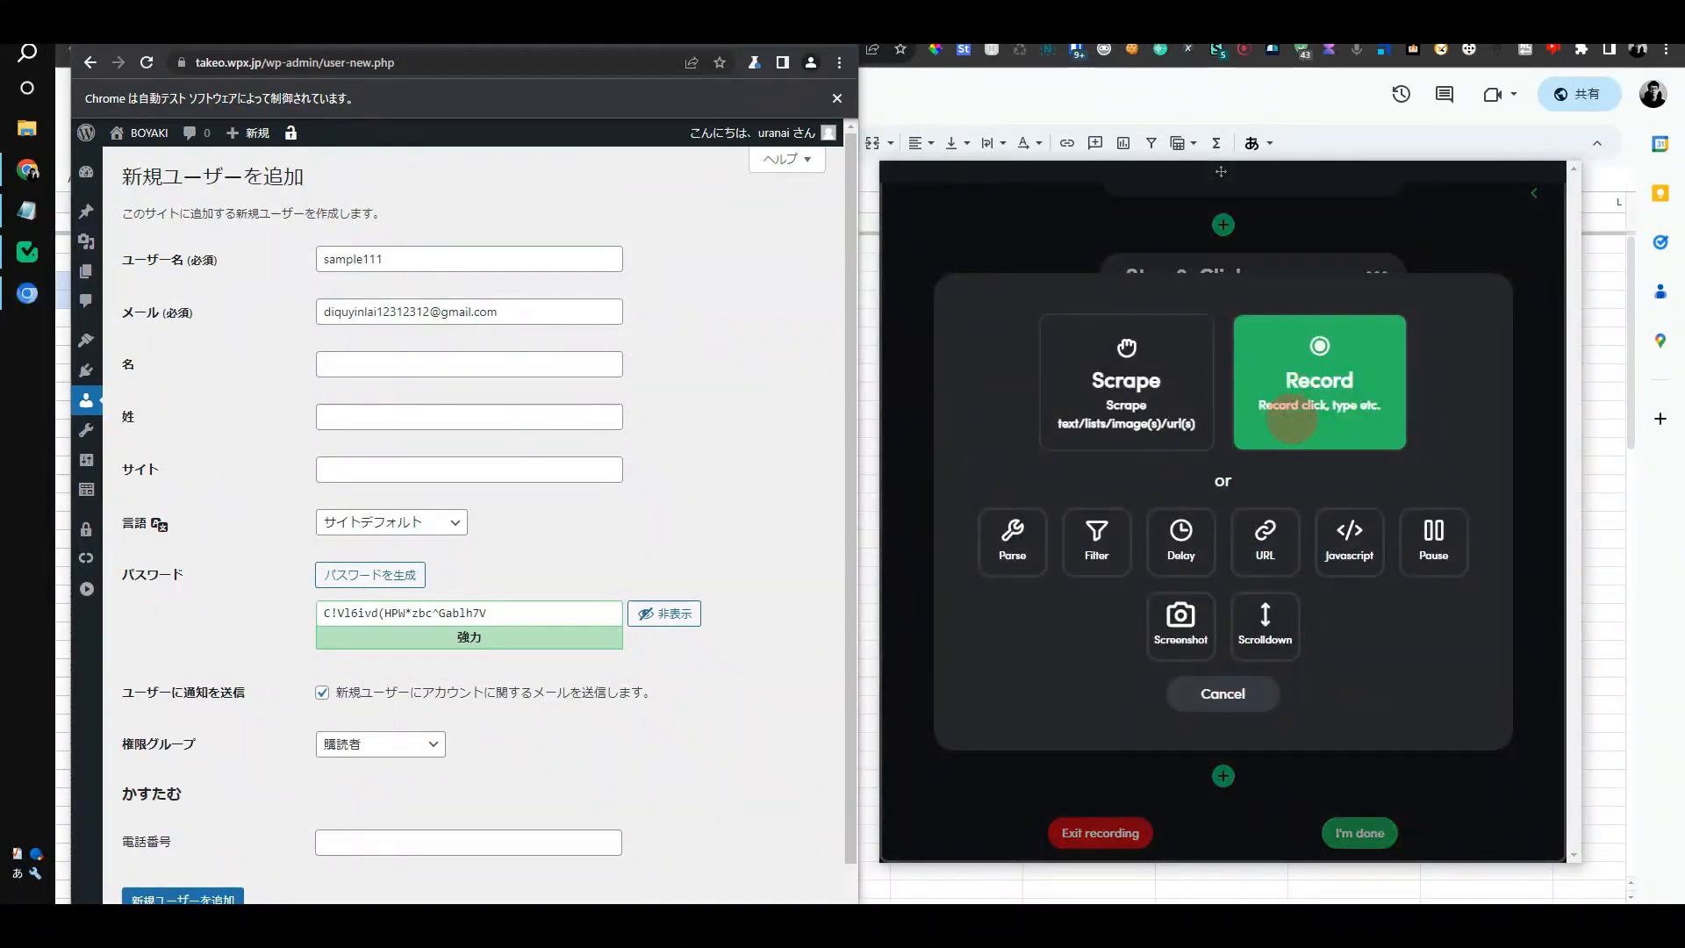
left_click(1293, 421)
left_click(1129, 412)
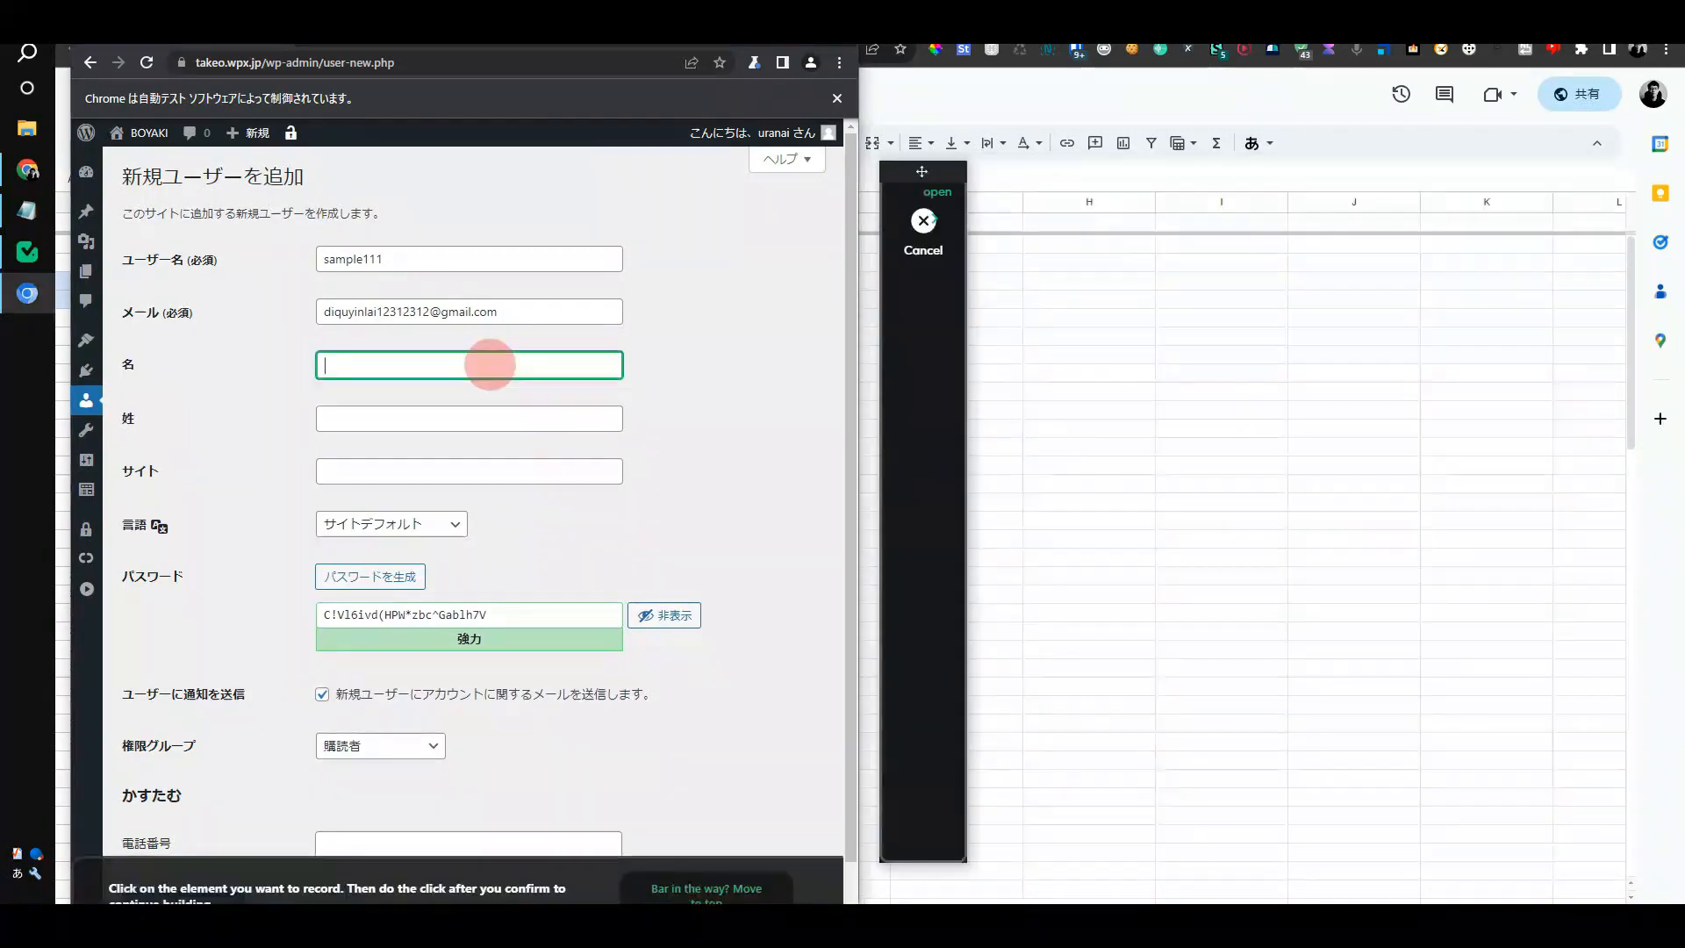
left_click(489, 361)
left_click(1333, 460)
left_click(1305, 395)
left_click(339, 365)
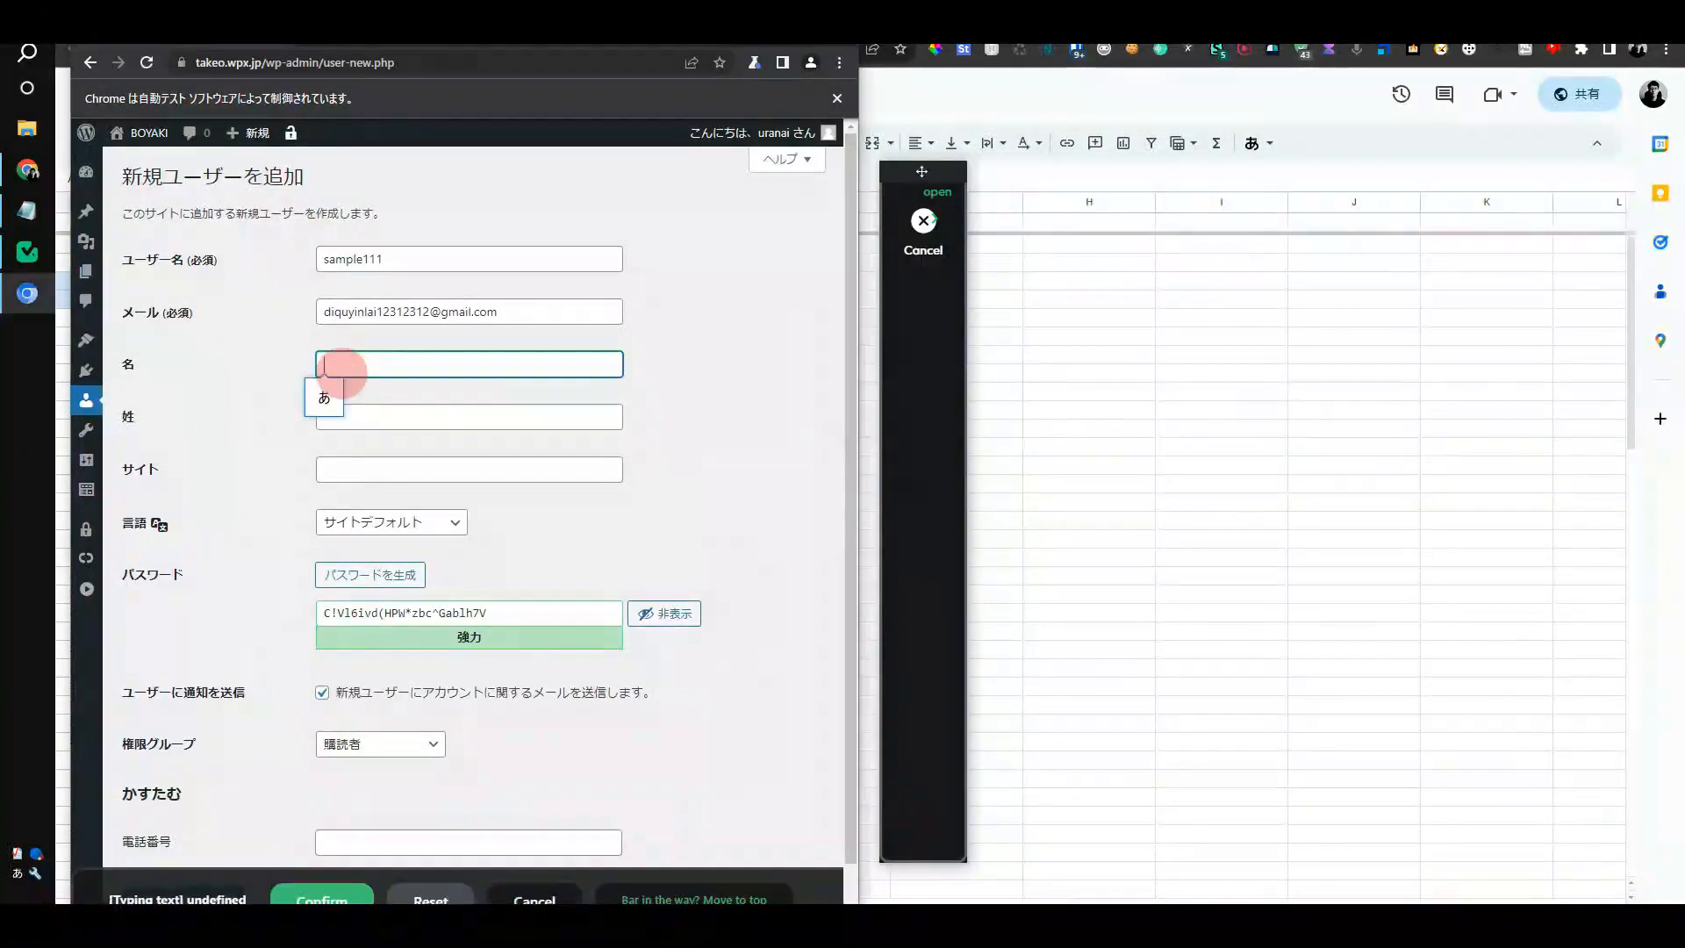
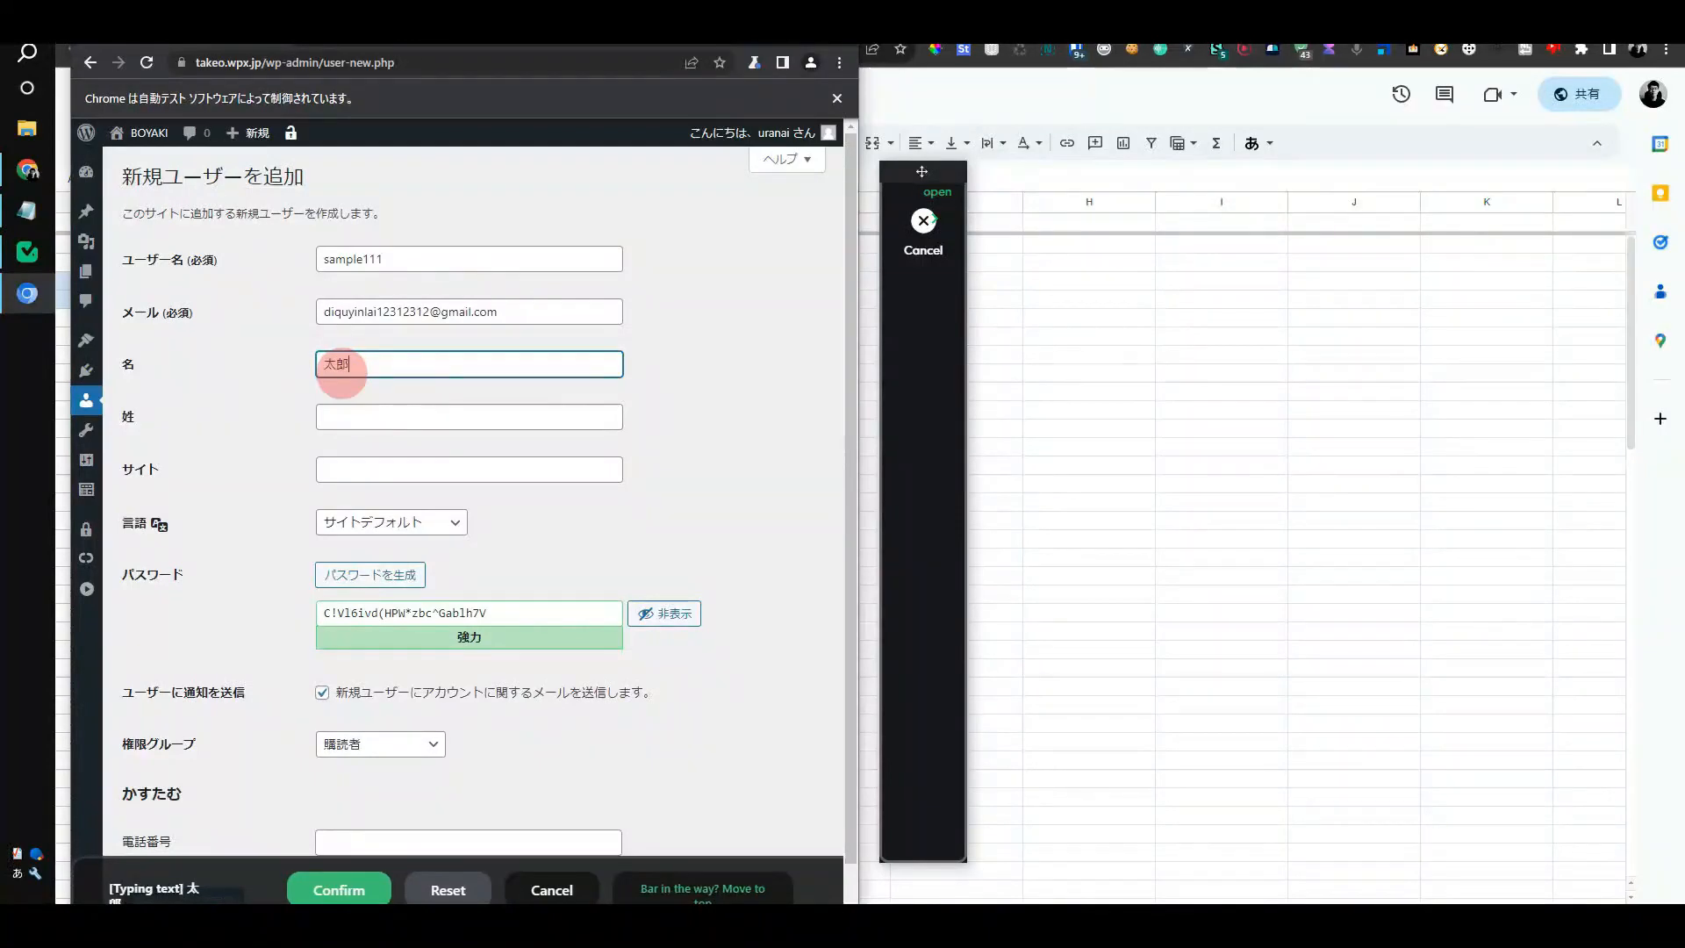
left_click(369, 889)
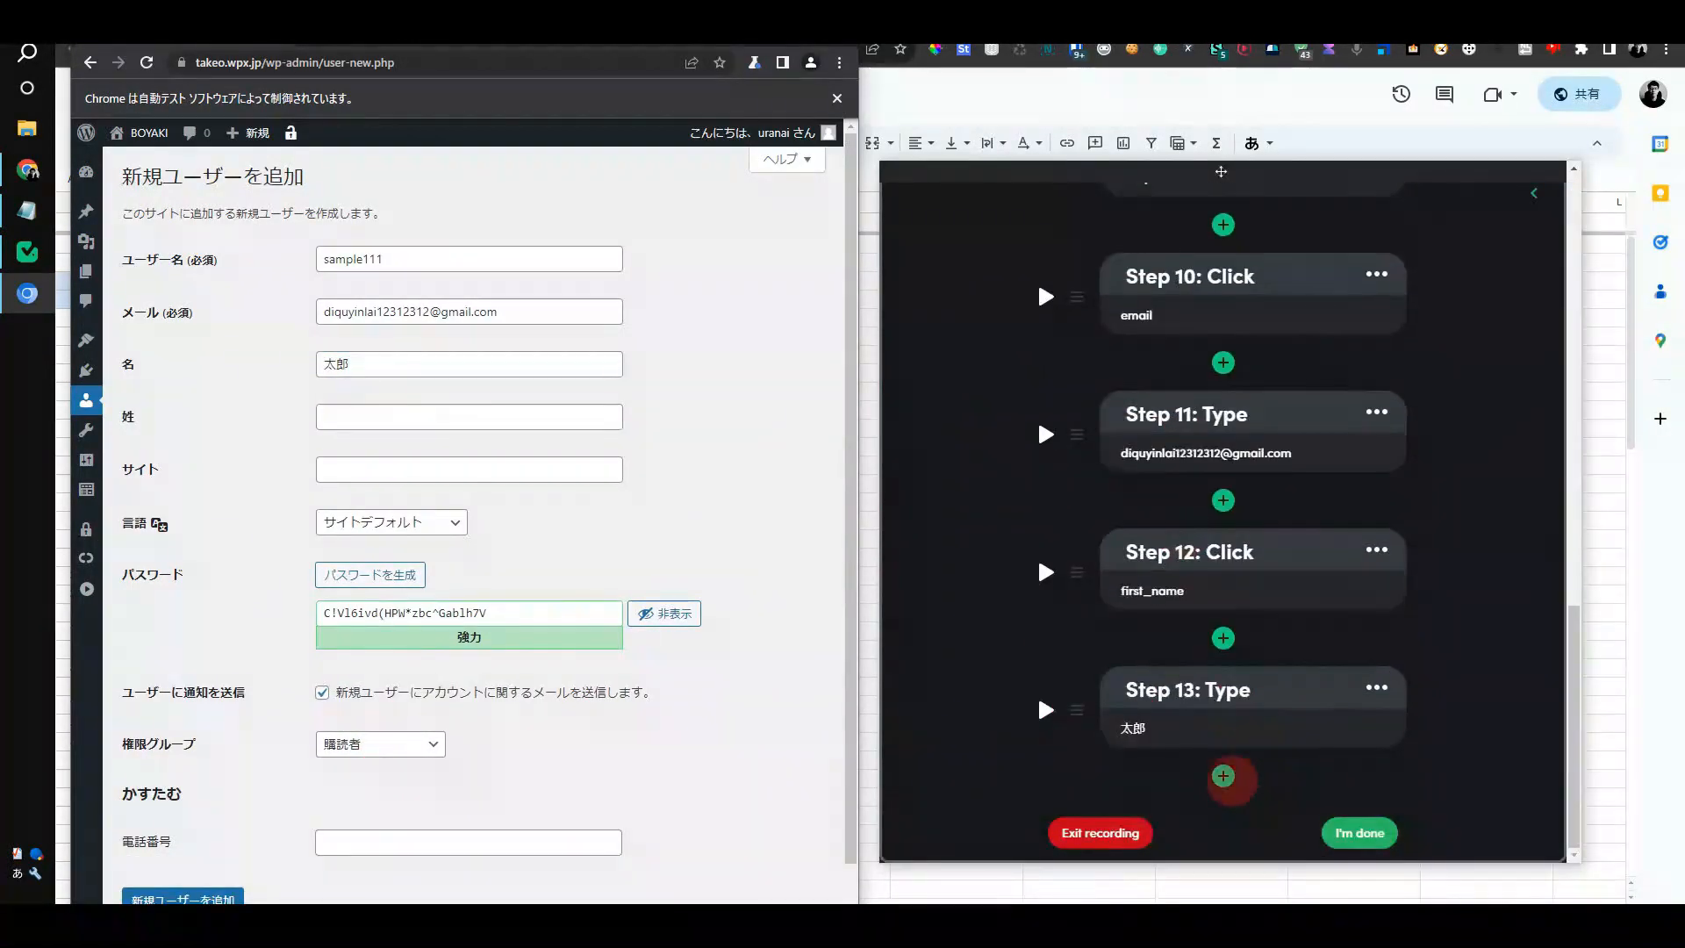
left_click(1223, 776)
left_click(1308, 369)
left_click(1293, 360)
left_click(365, 416)
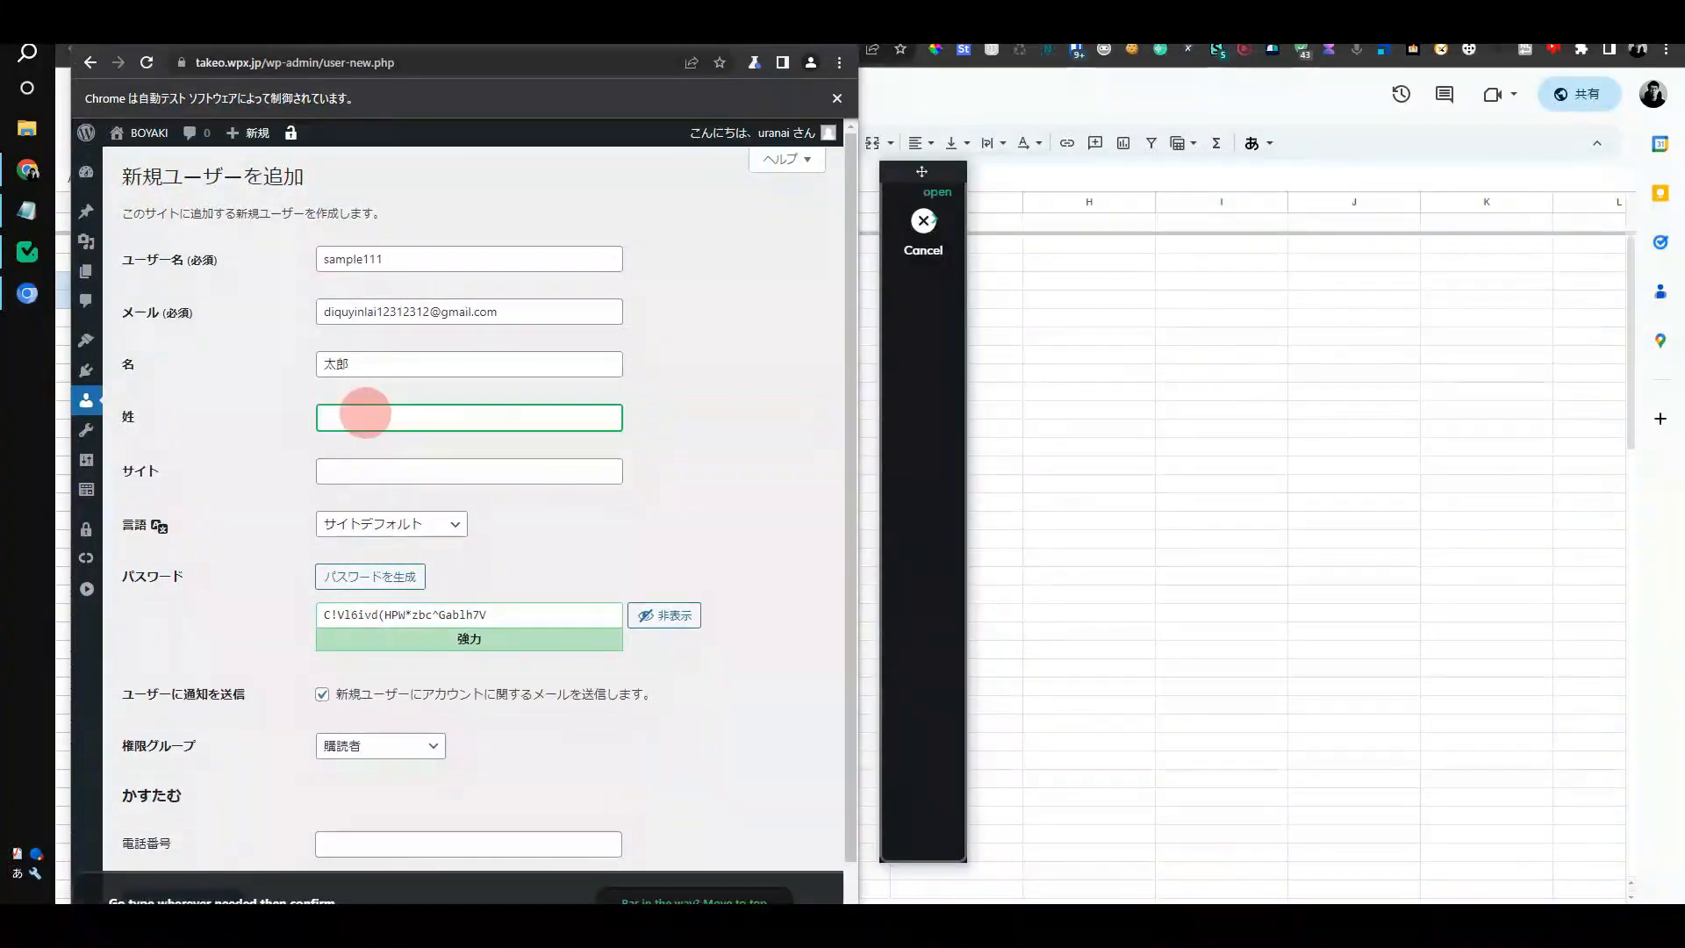
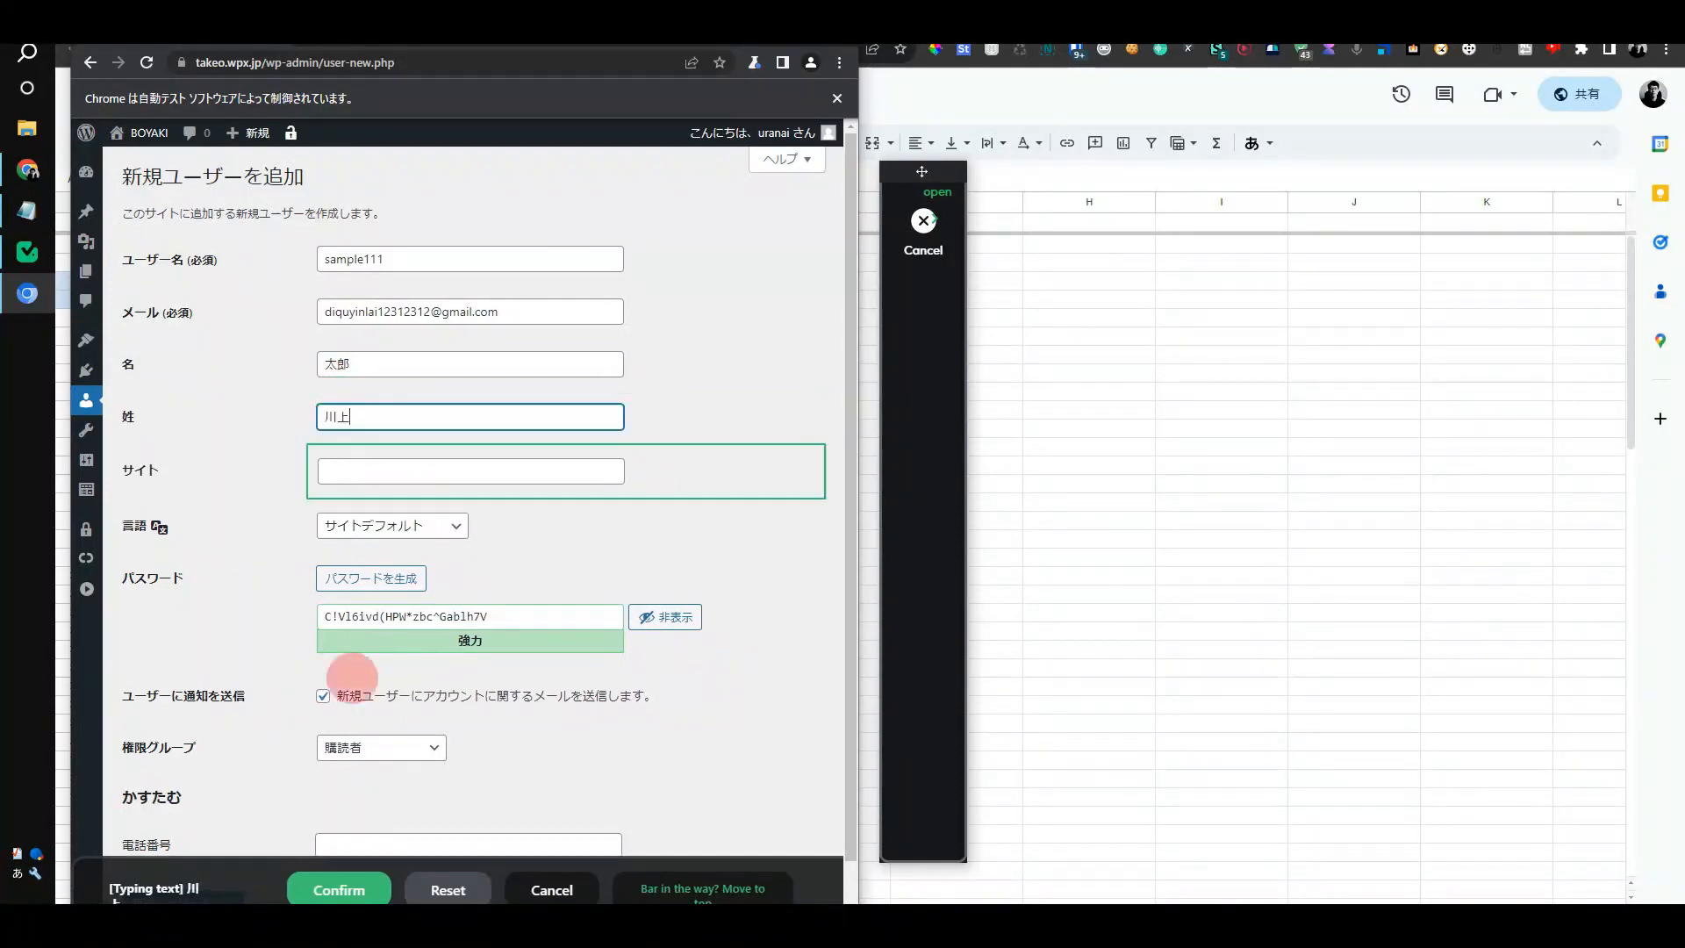
left_click(334, 899)
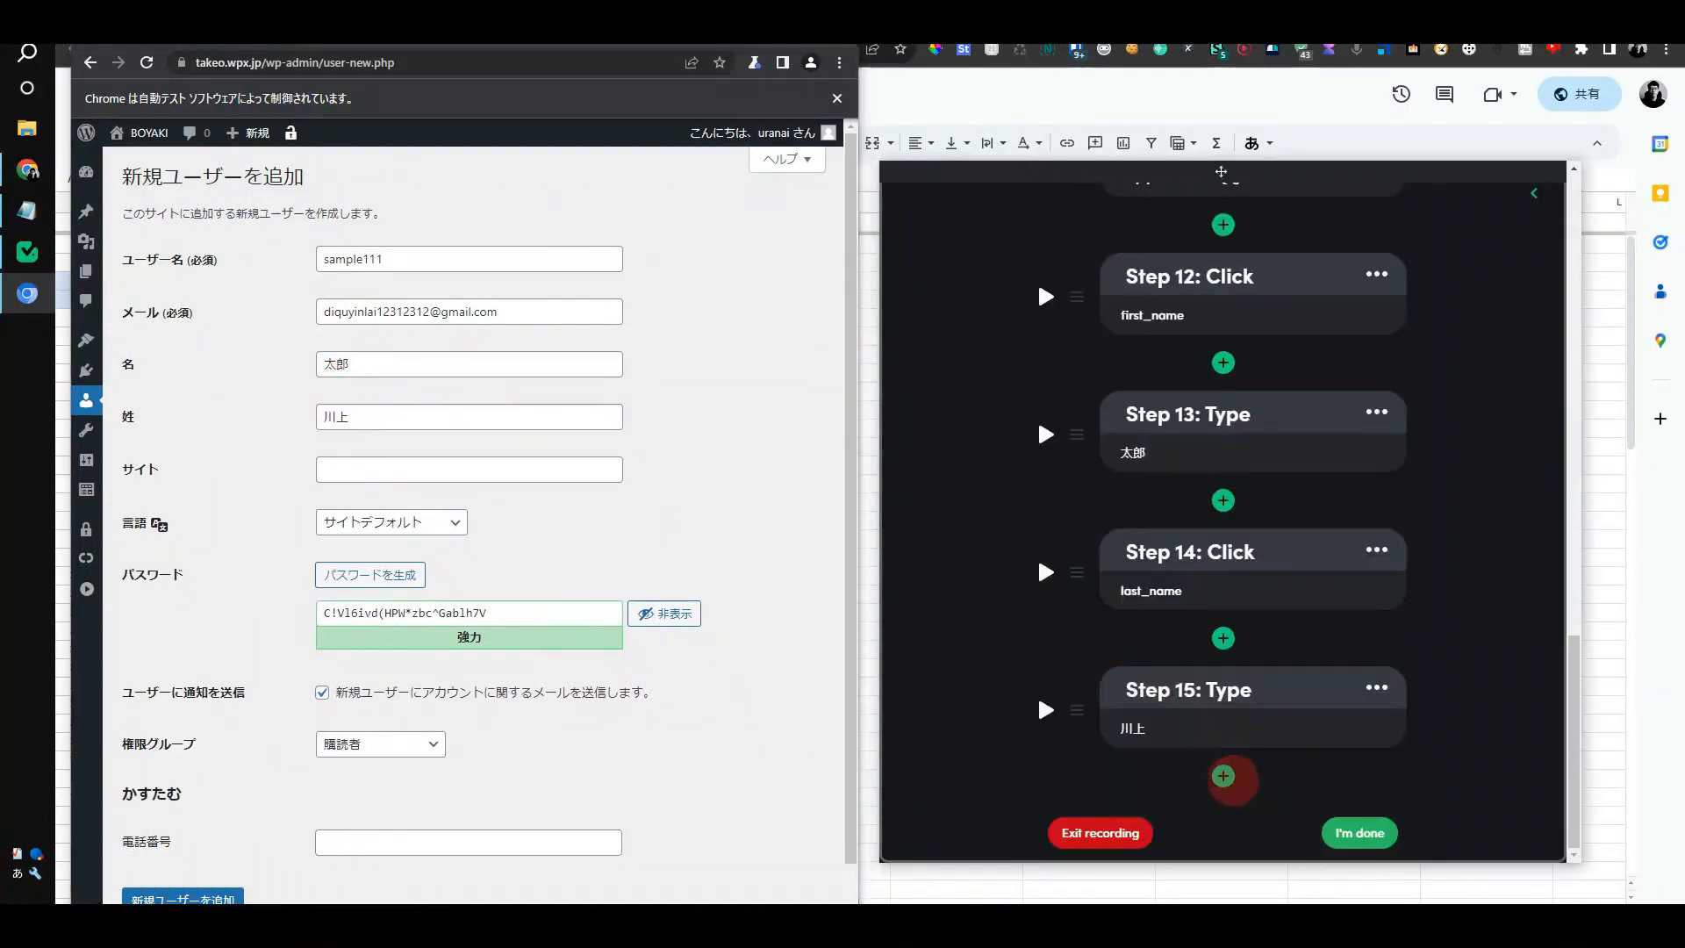
left_click(1224, 776)
left_click(1392, 368)
left_click(1127, 369)
scroll(339, 753, "down", 1)
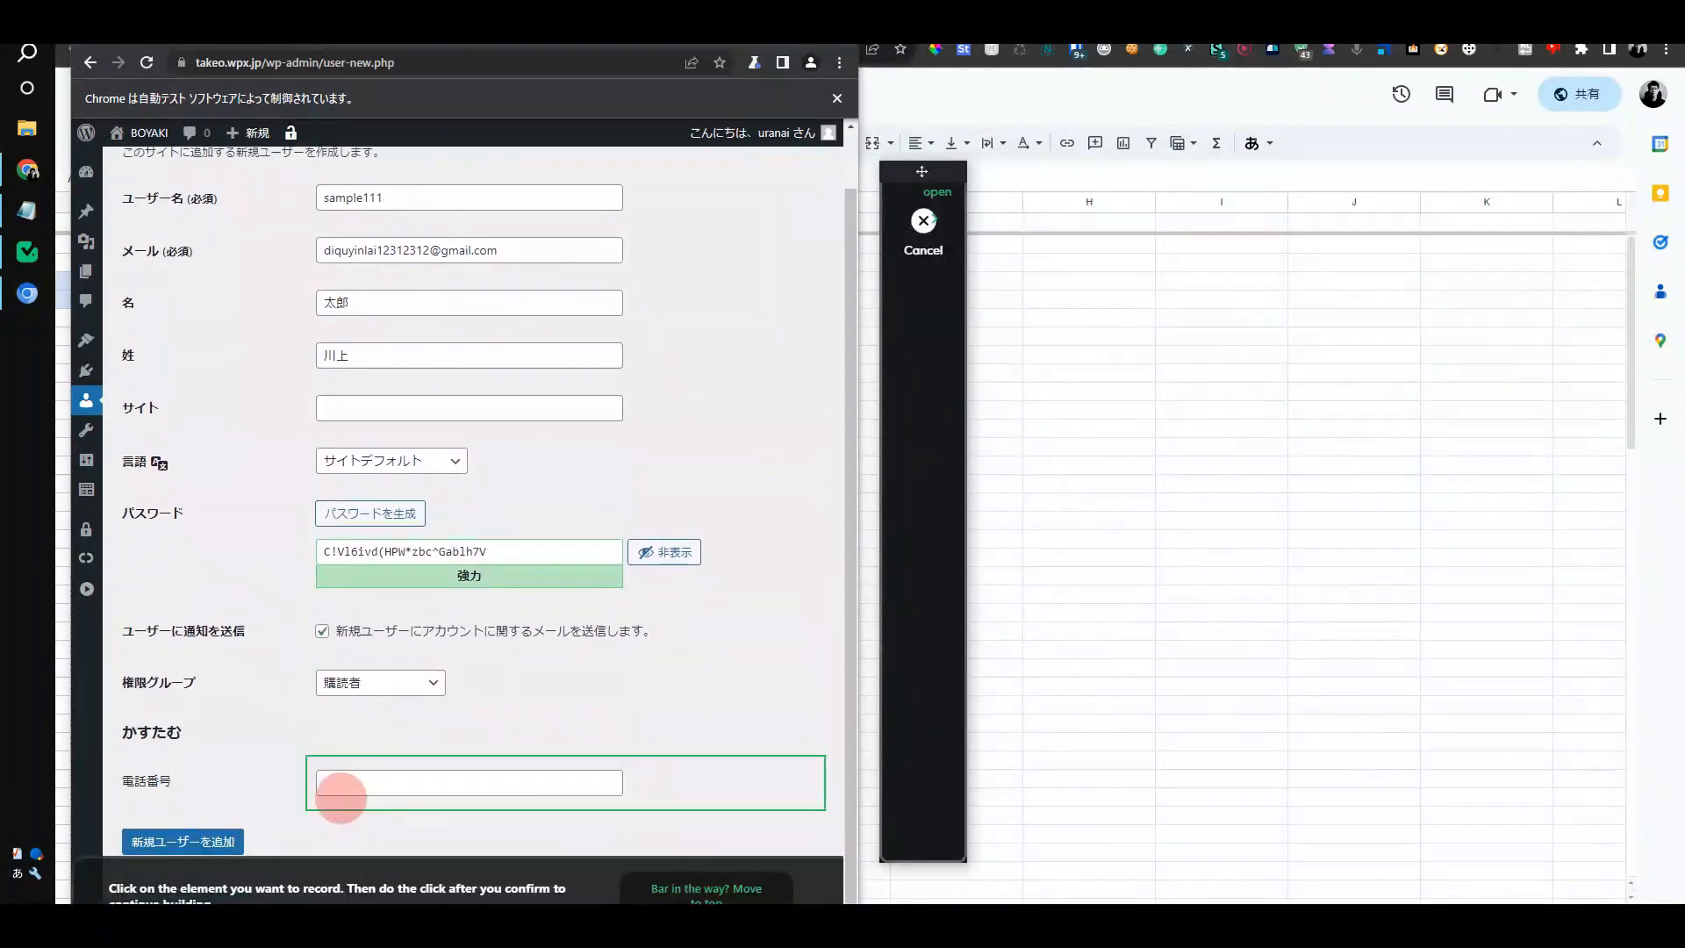
left_click(336, 790)
left_click(439, 813)
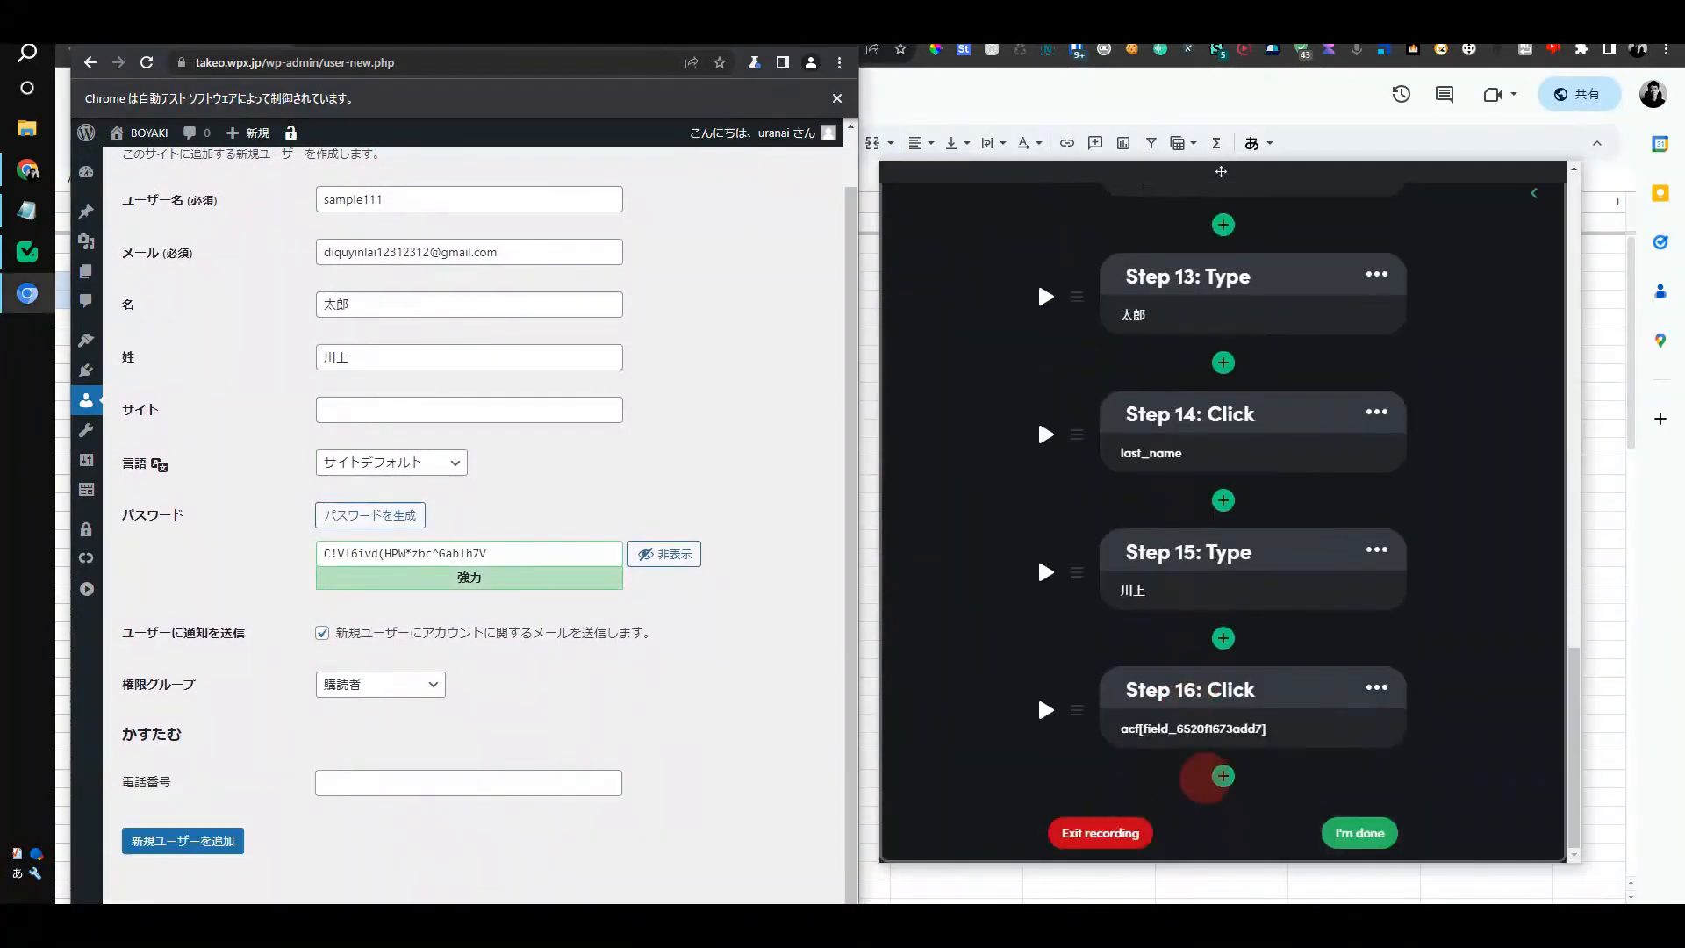
left_click(1216, 775)
left_click(1394, 349)
left_click(1394, 350)
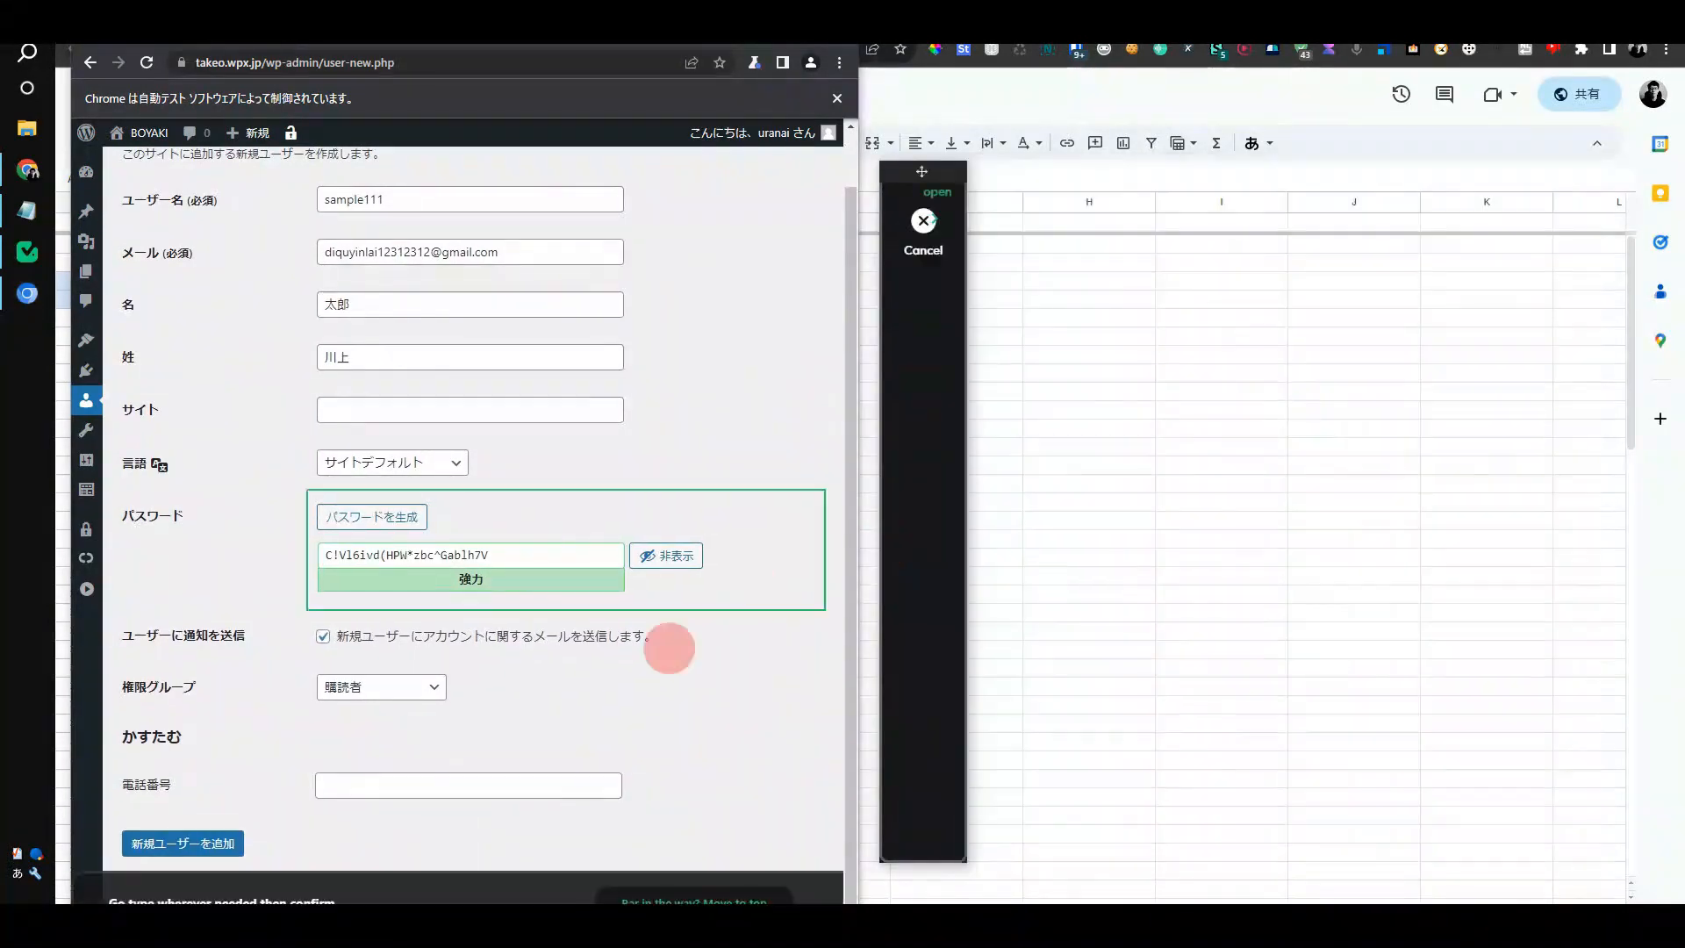
left_click(520, 783)
type("2123213213")
key("space")
key("space")
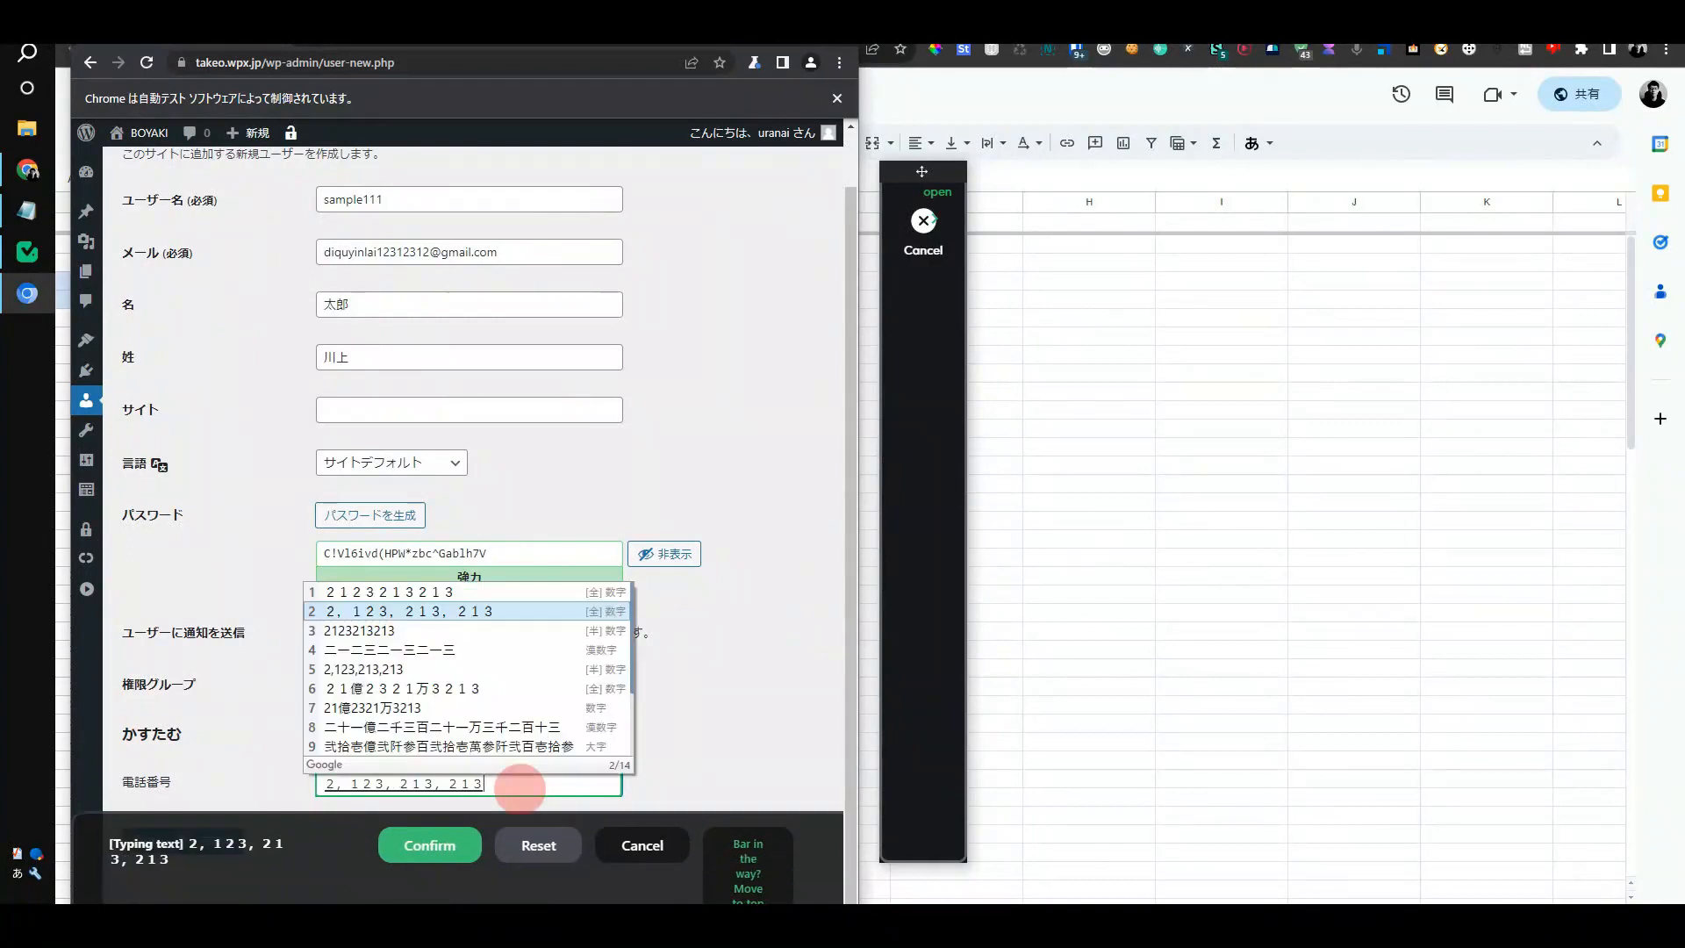
left_click(399, 628)
left_click(428, 846)
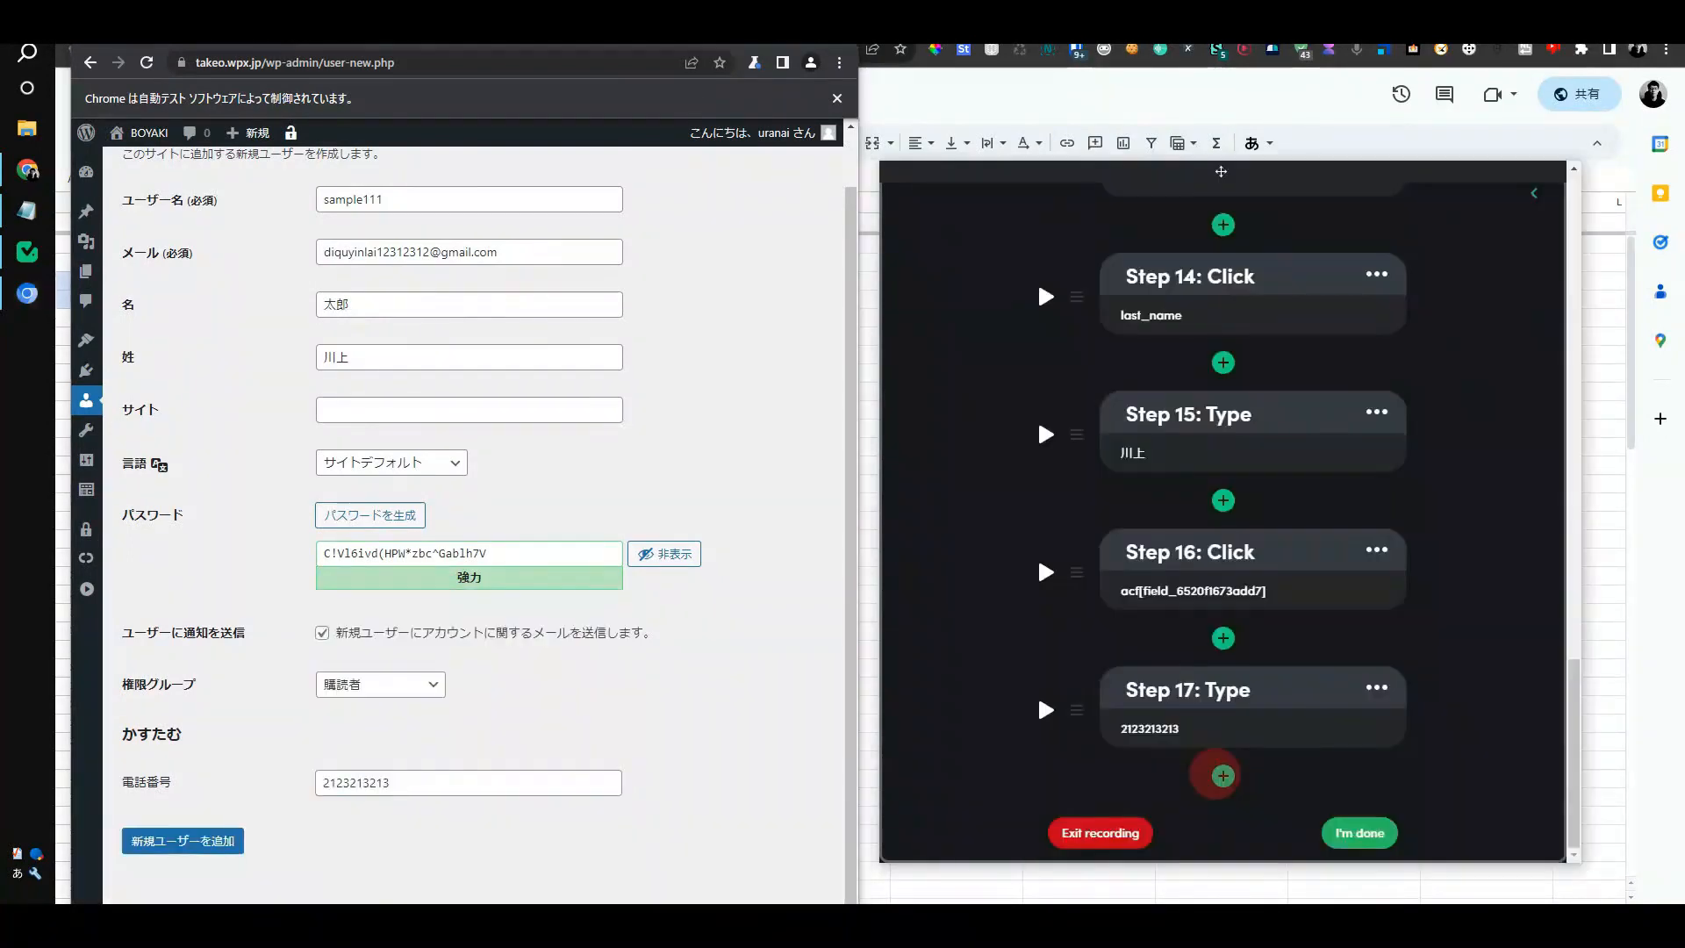
Record a click on 新規ユーザーを追加 to submit the new-user form
left_click(1223, 775)
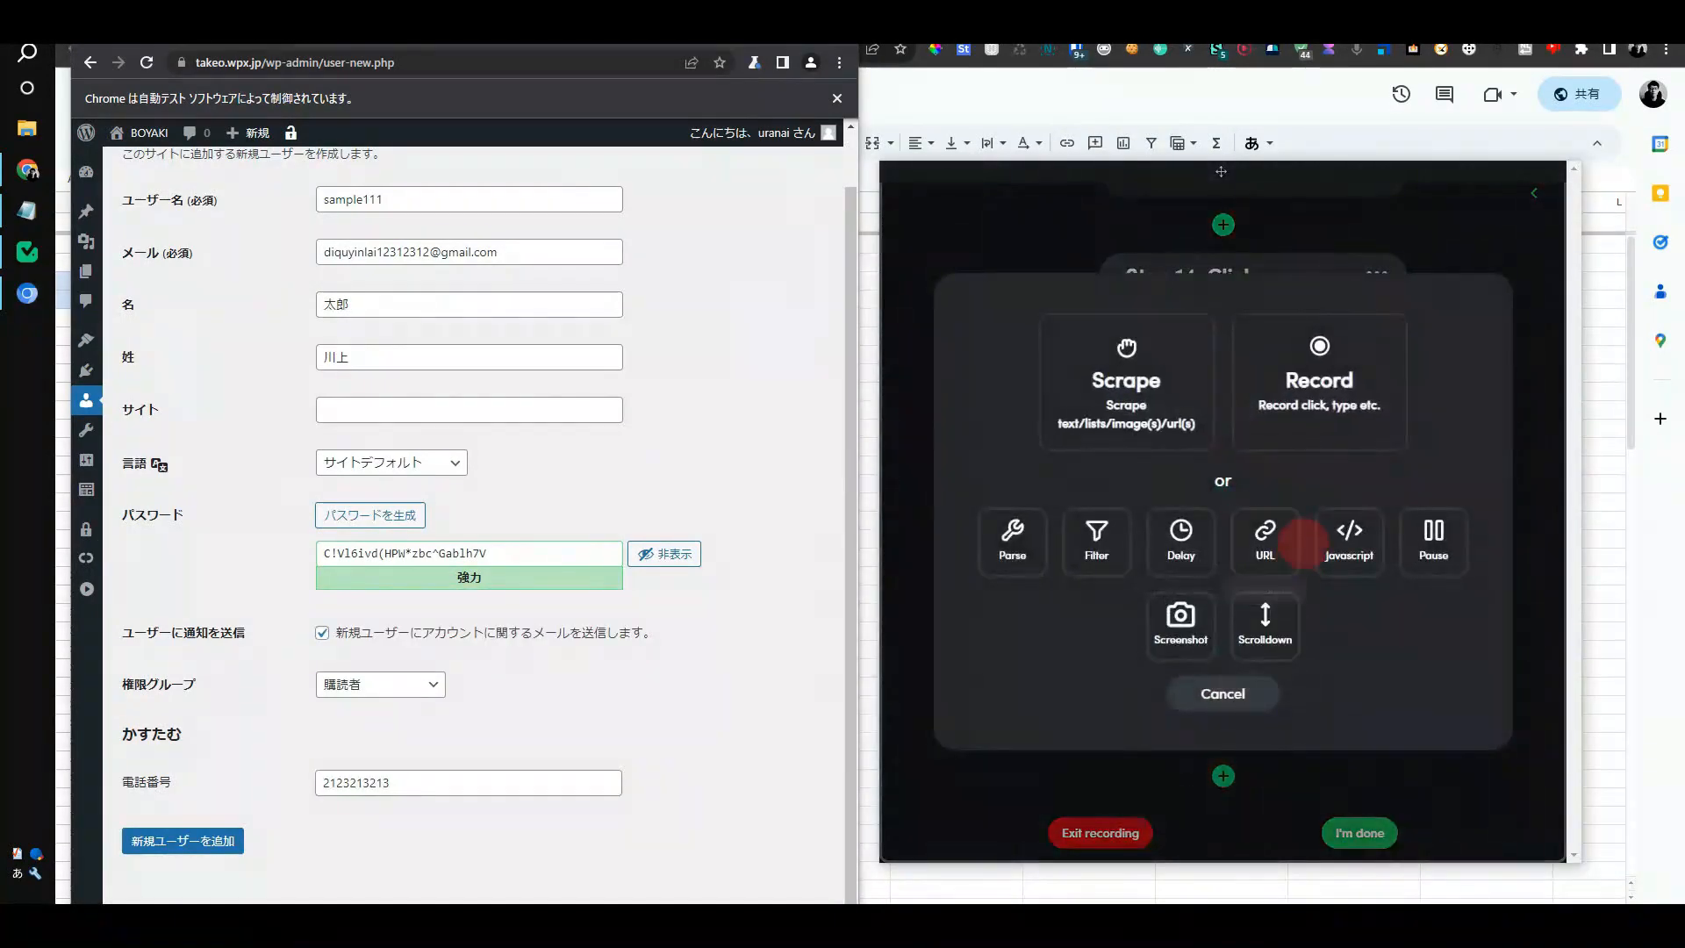
left_click(1332, 427)
left_click(1125, 413)
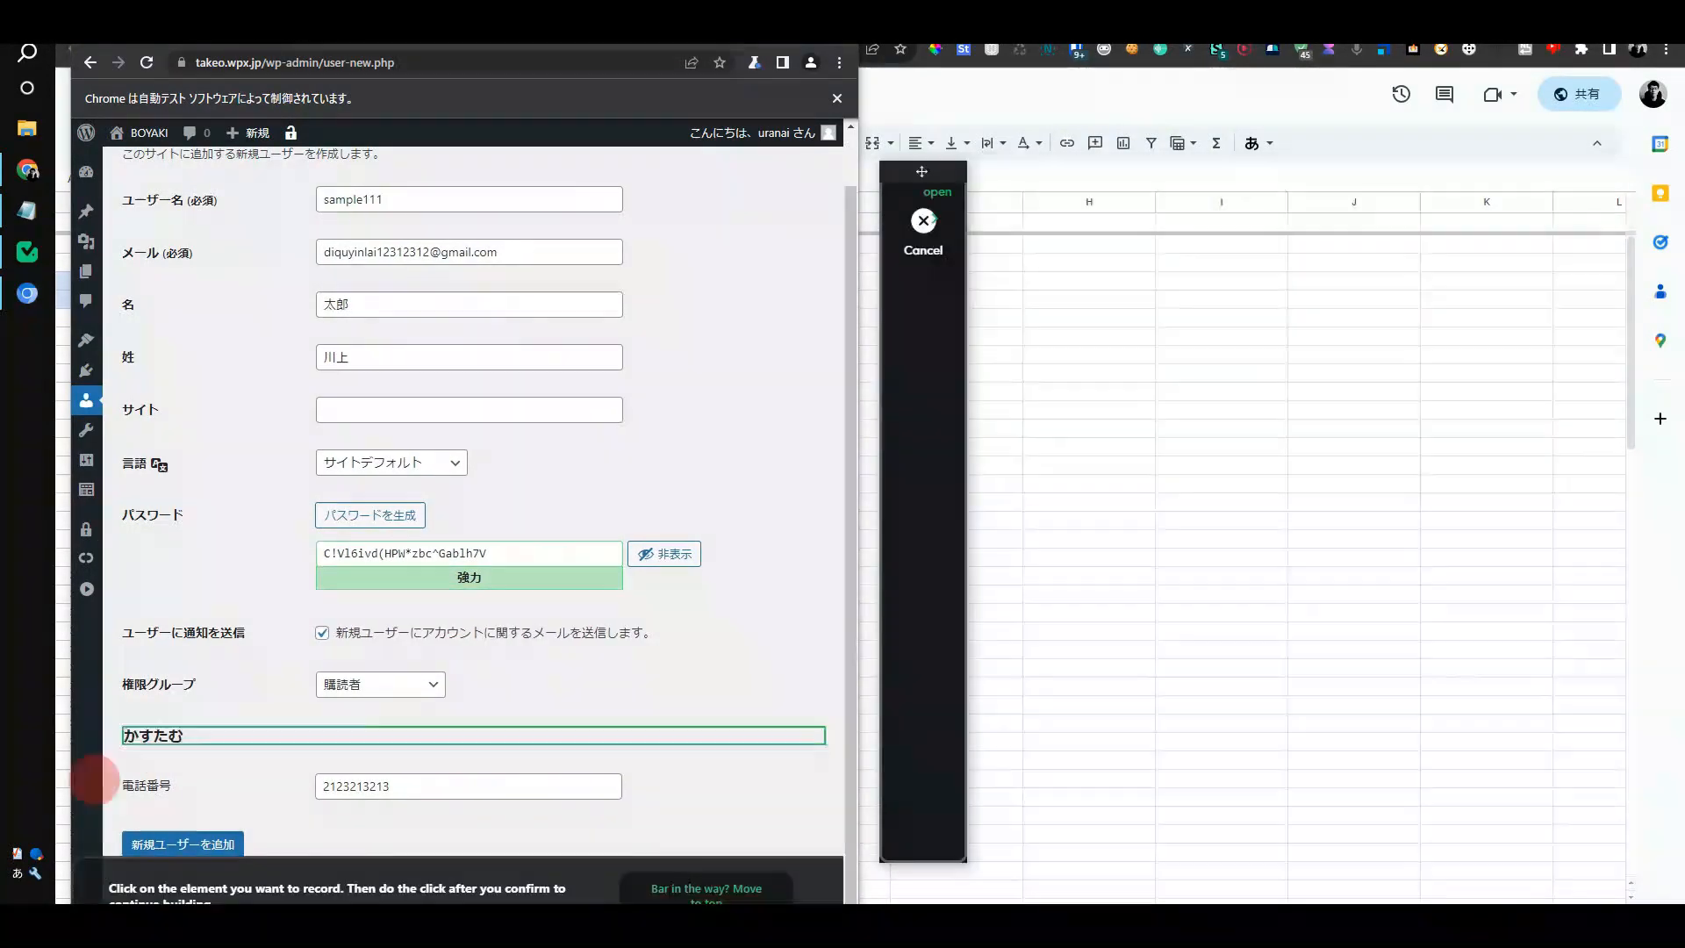
left_click(194, 843)
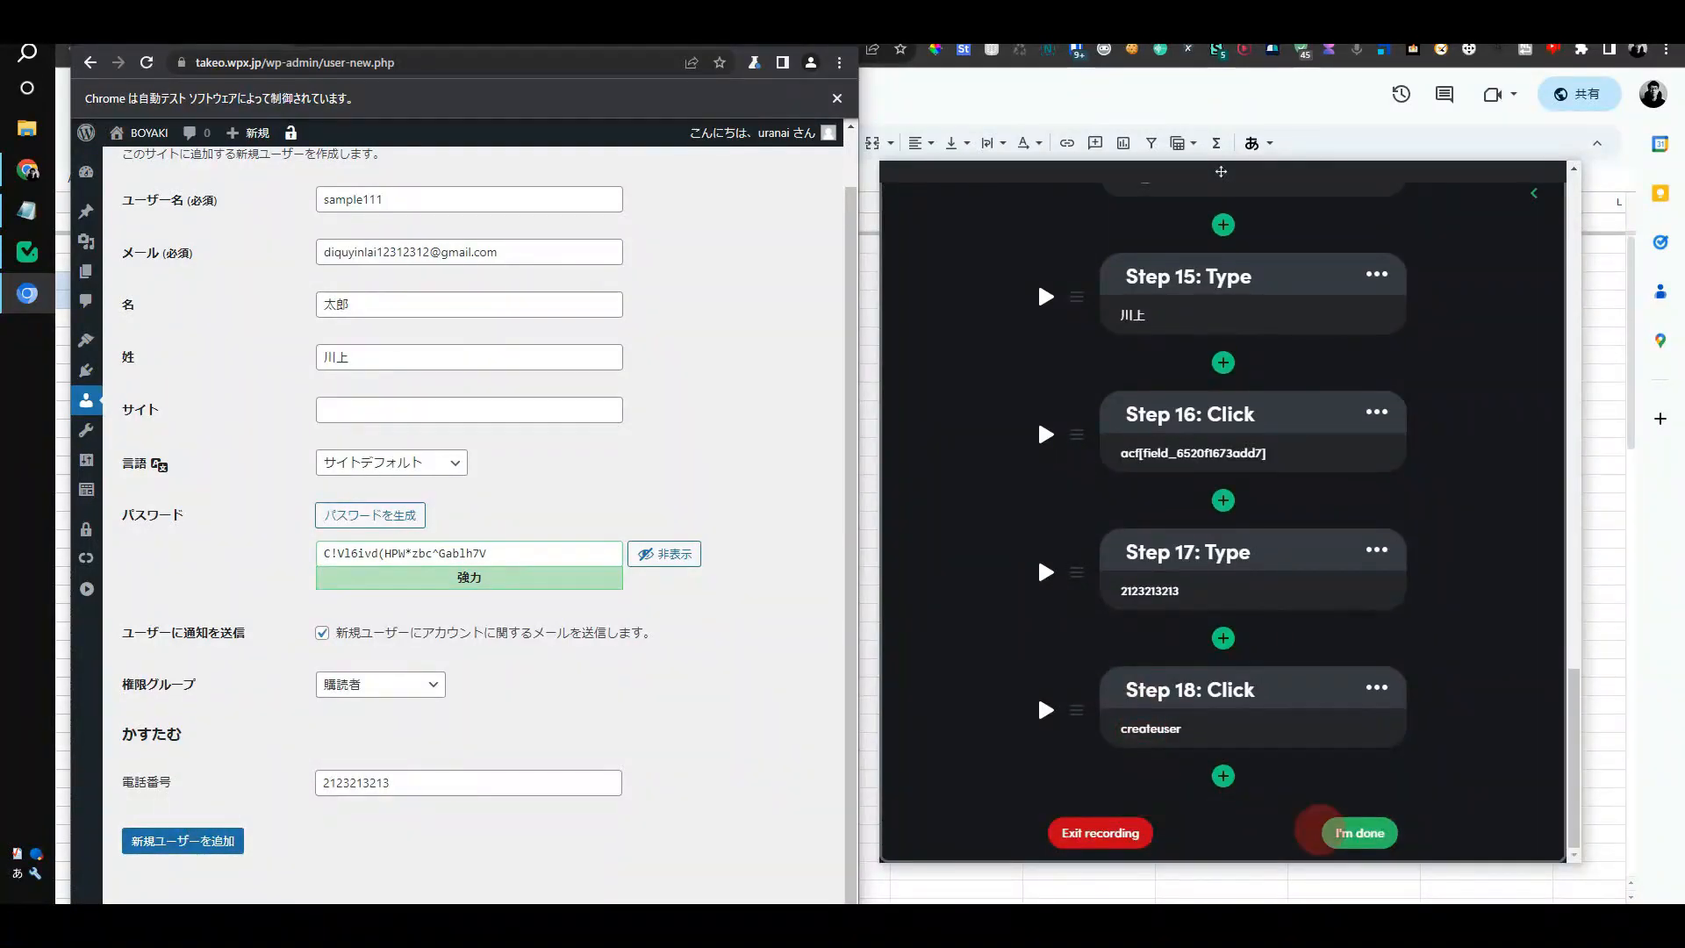
Finish recording and choose a looping trigger for the automation
left_click(1321, 832)
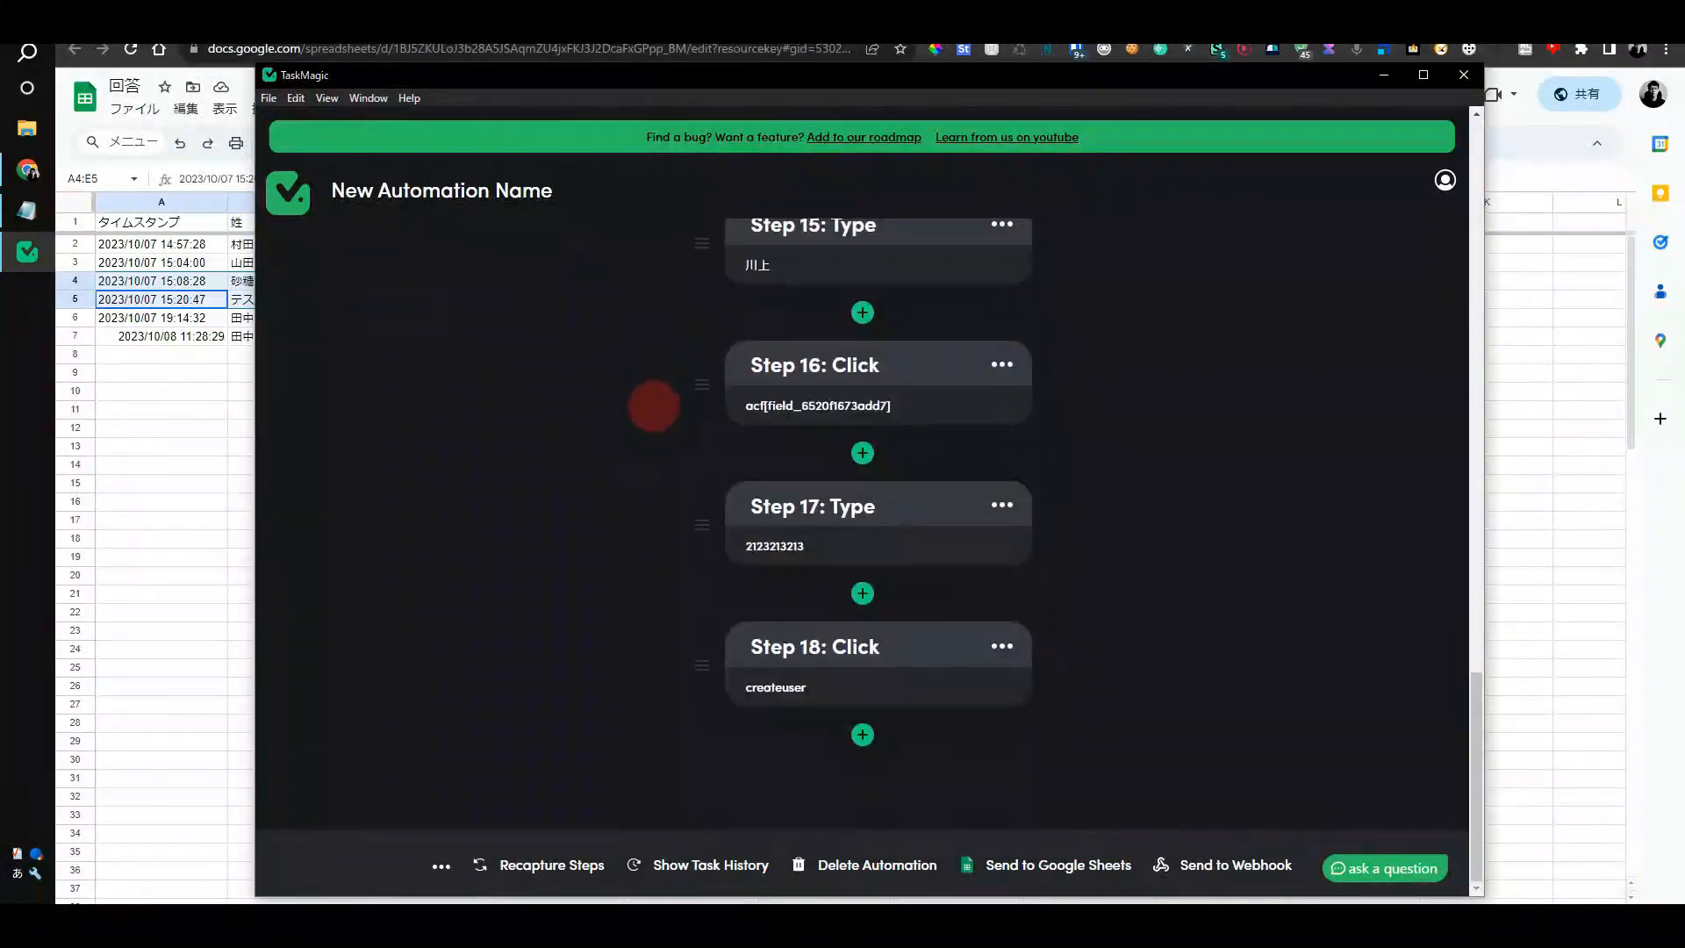
scroll(656, 401, "down", 20)
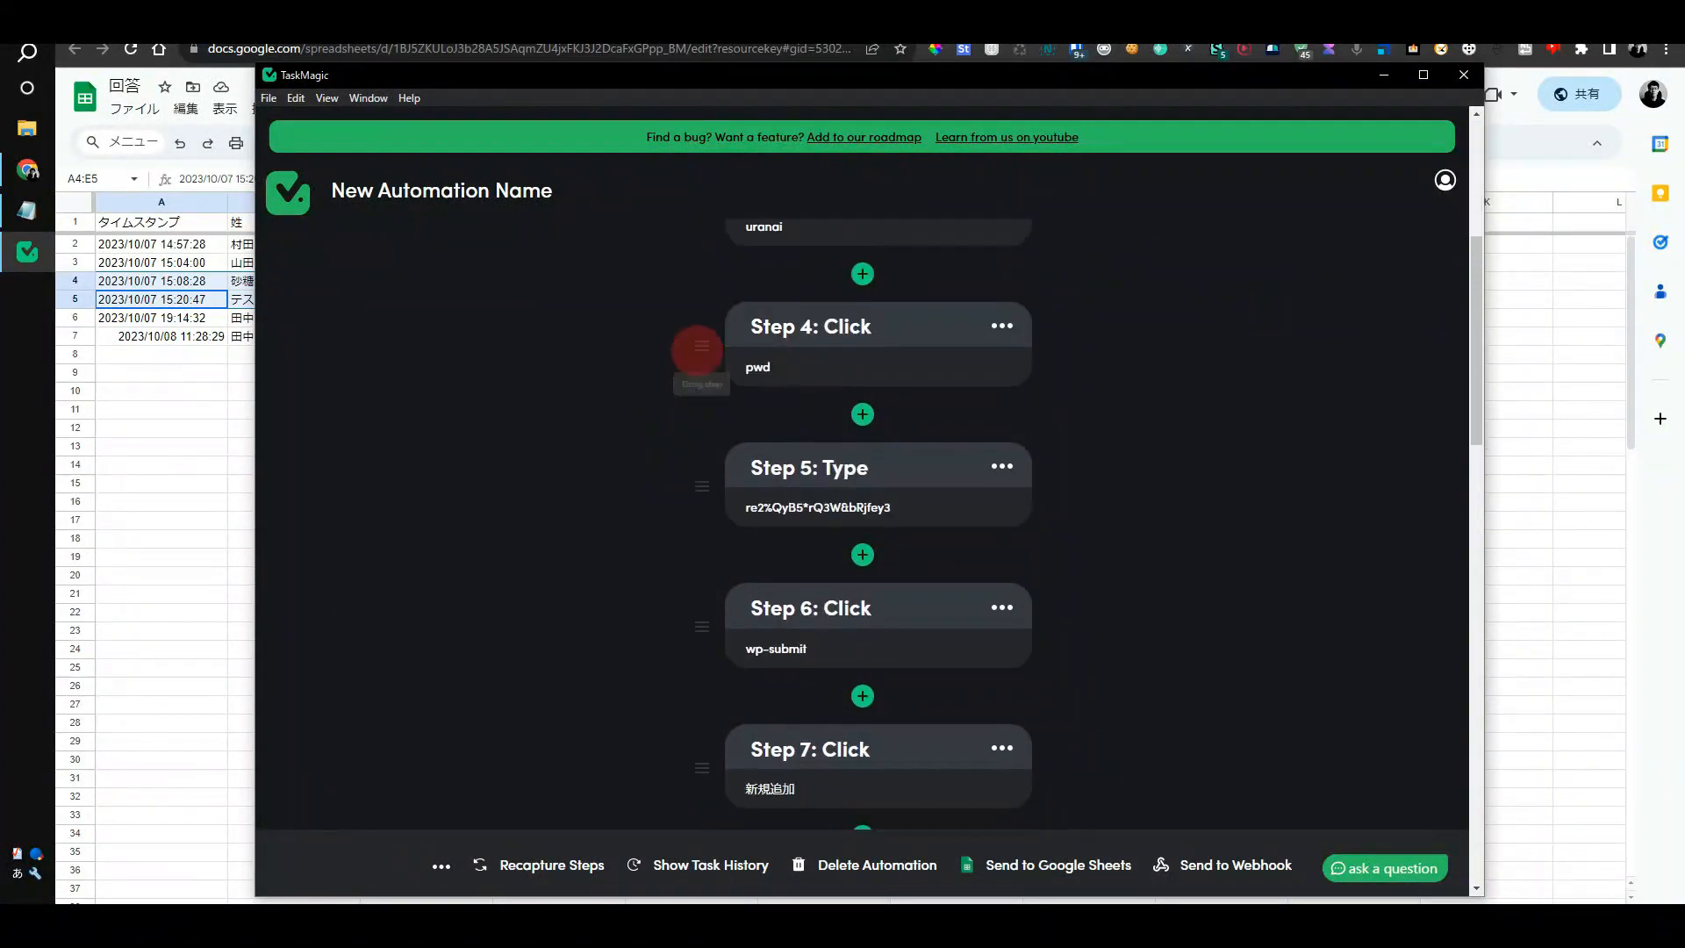
scroll(785, 483, "down", 3)
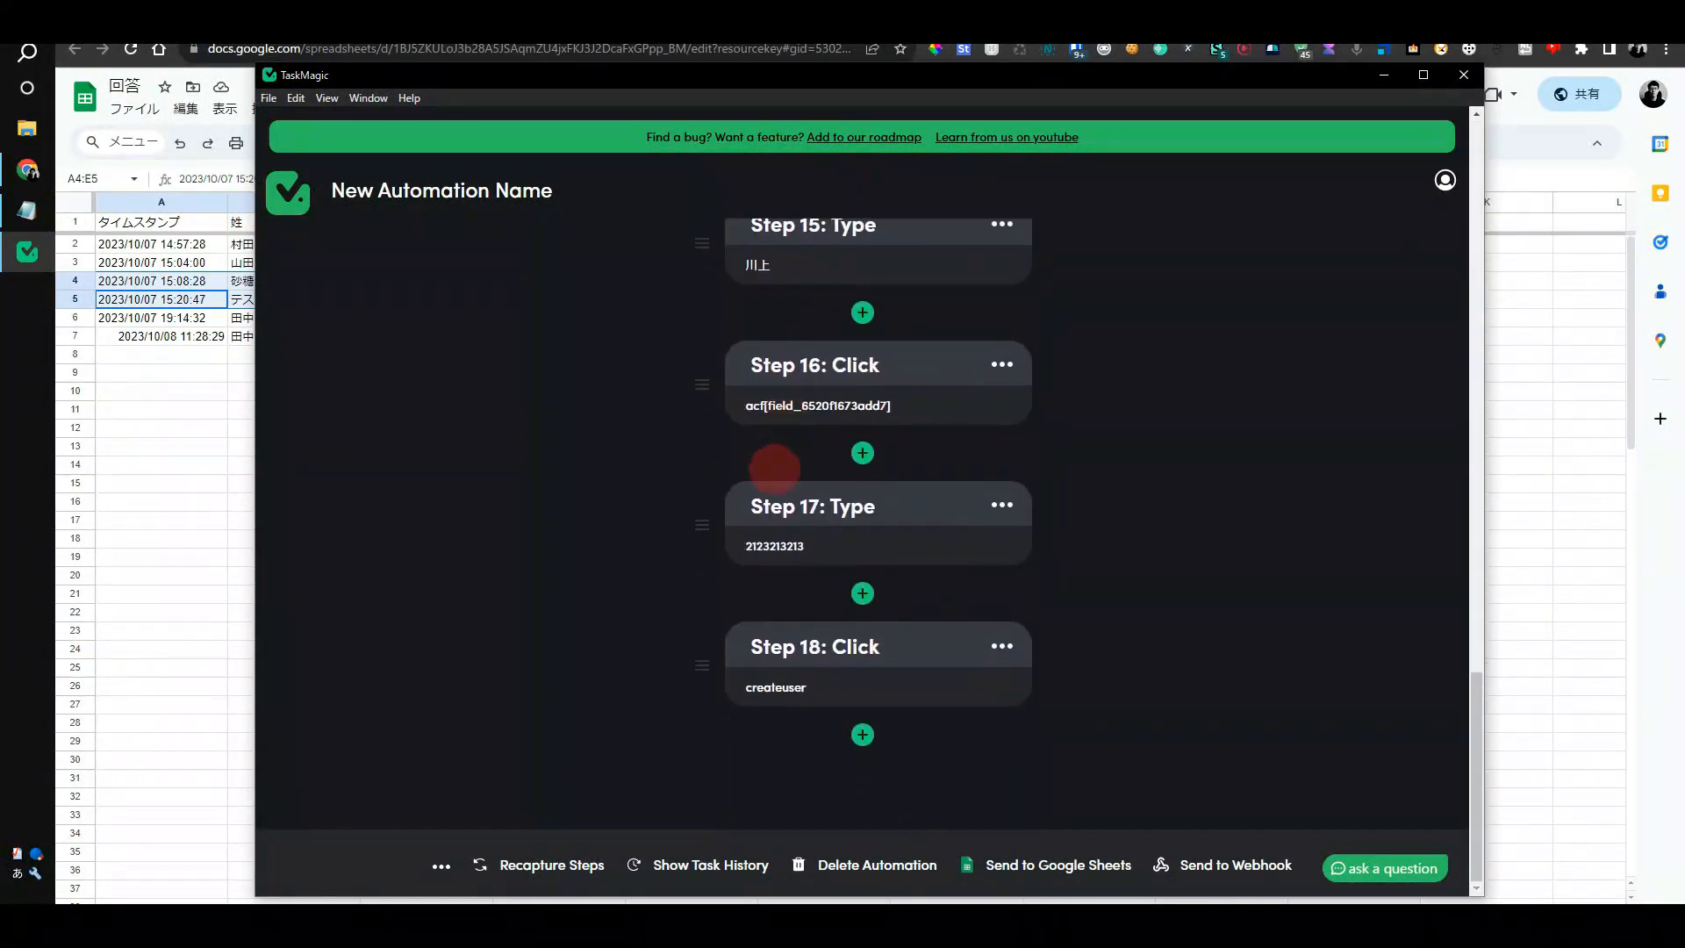
scroll(800, 303, "up", 4)
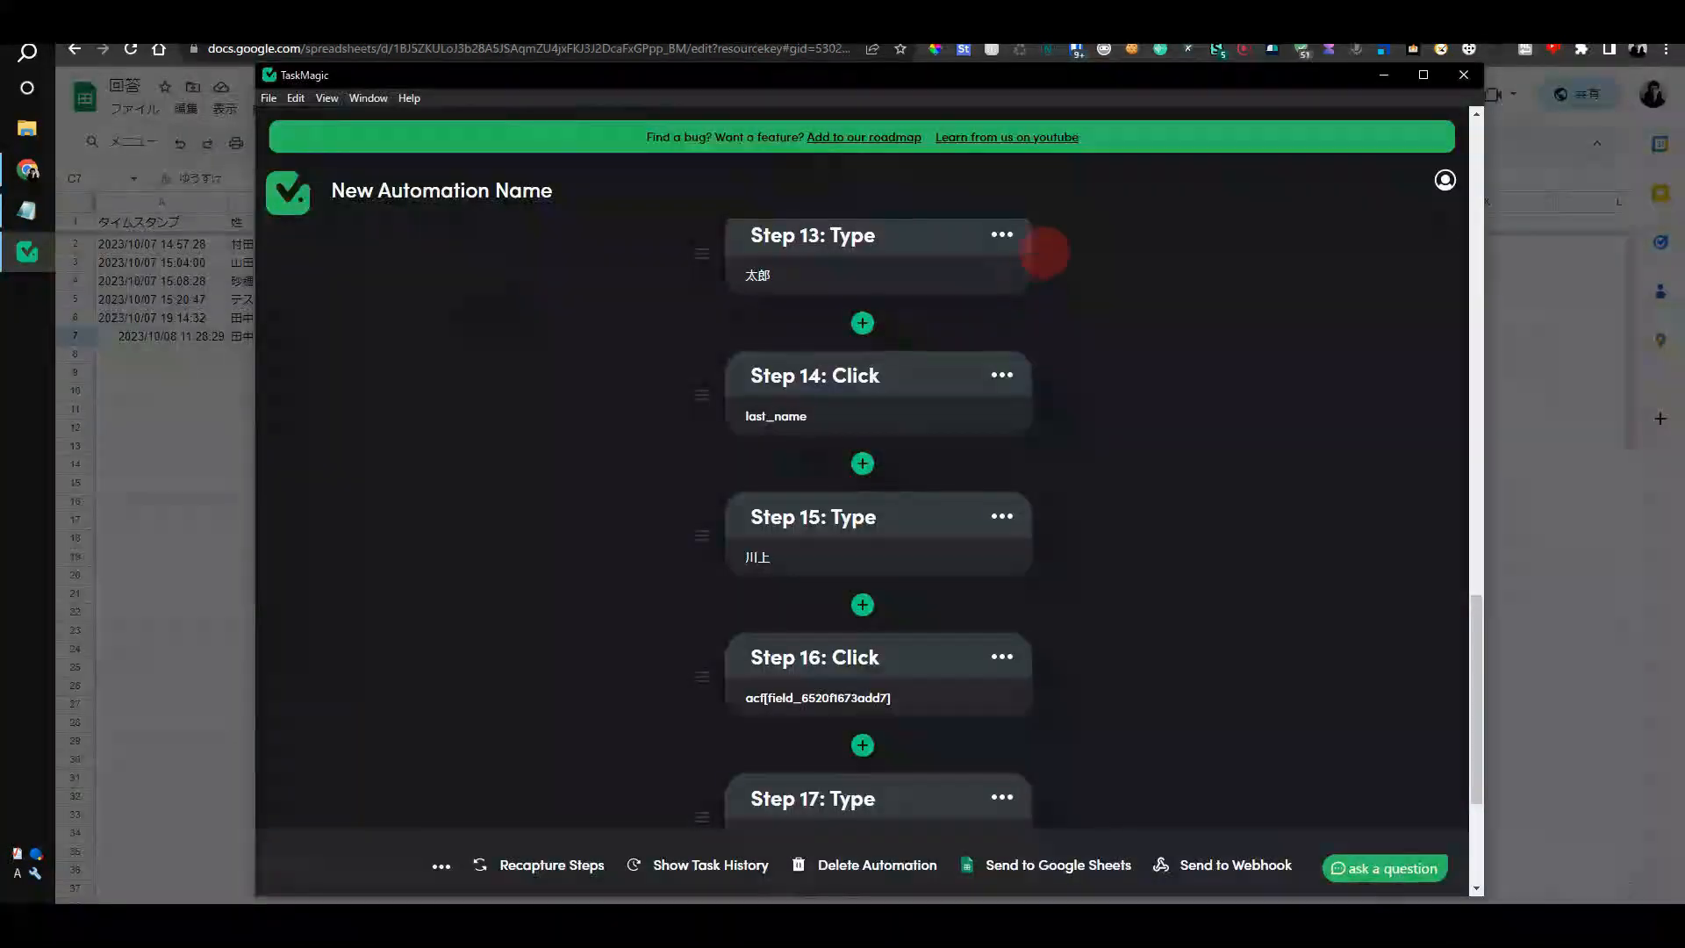
scroll(1283, 347, "up", 4)
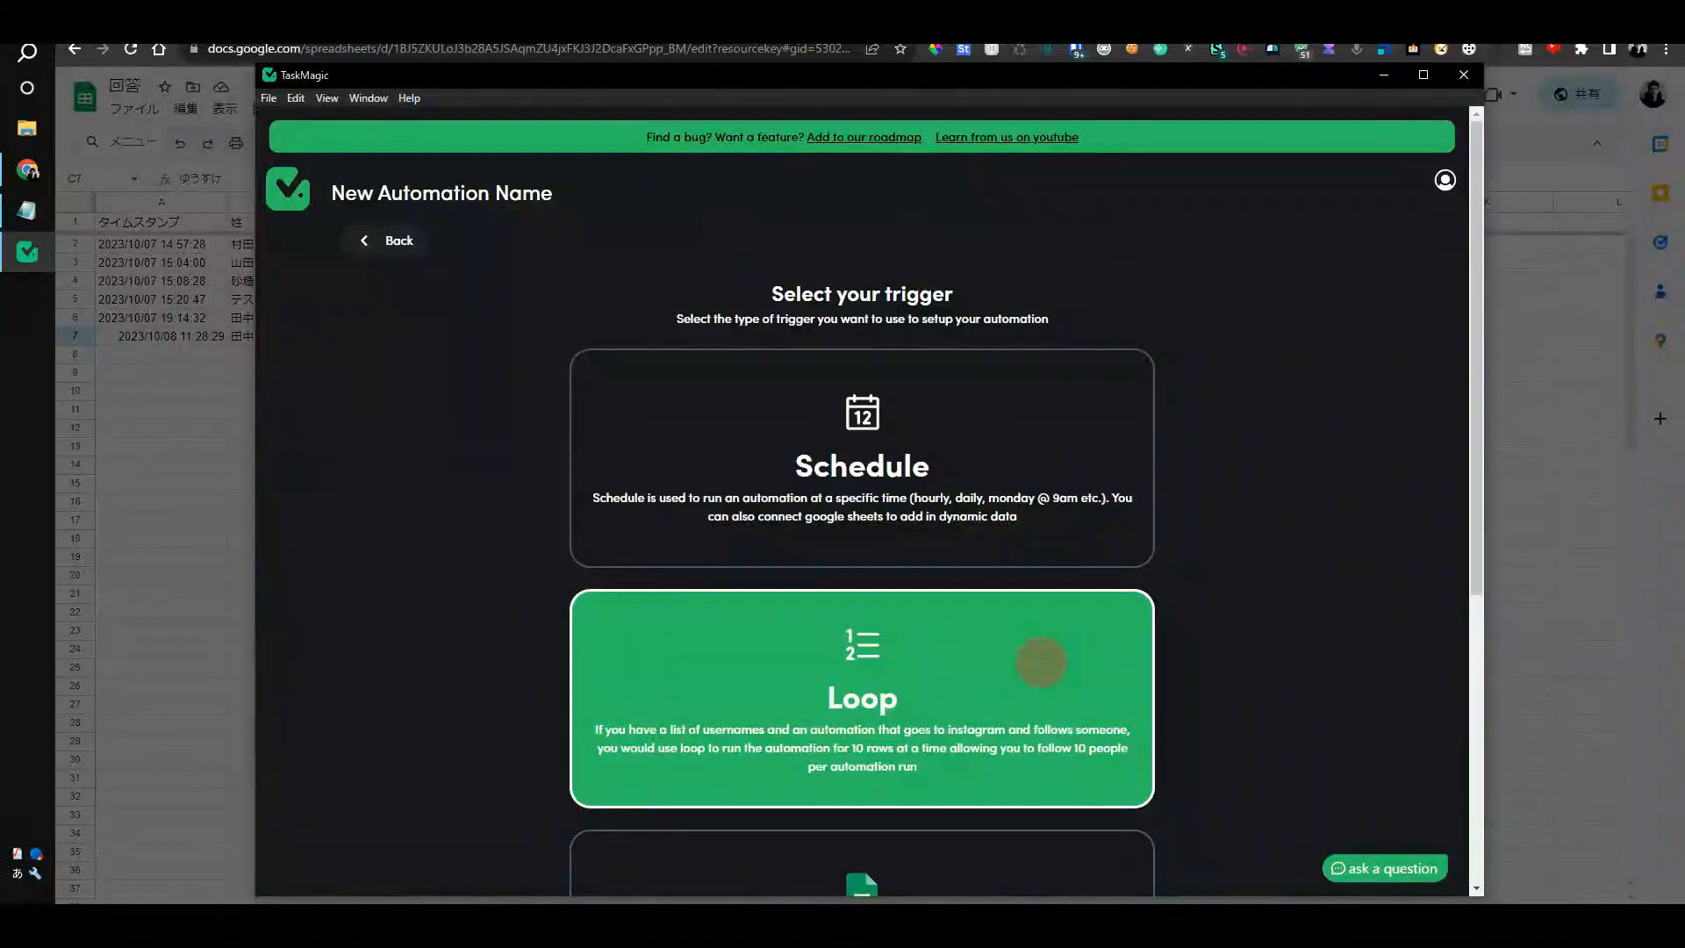
left_click(1041, 661)
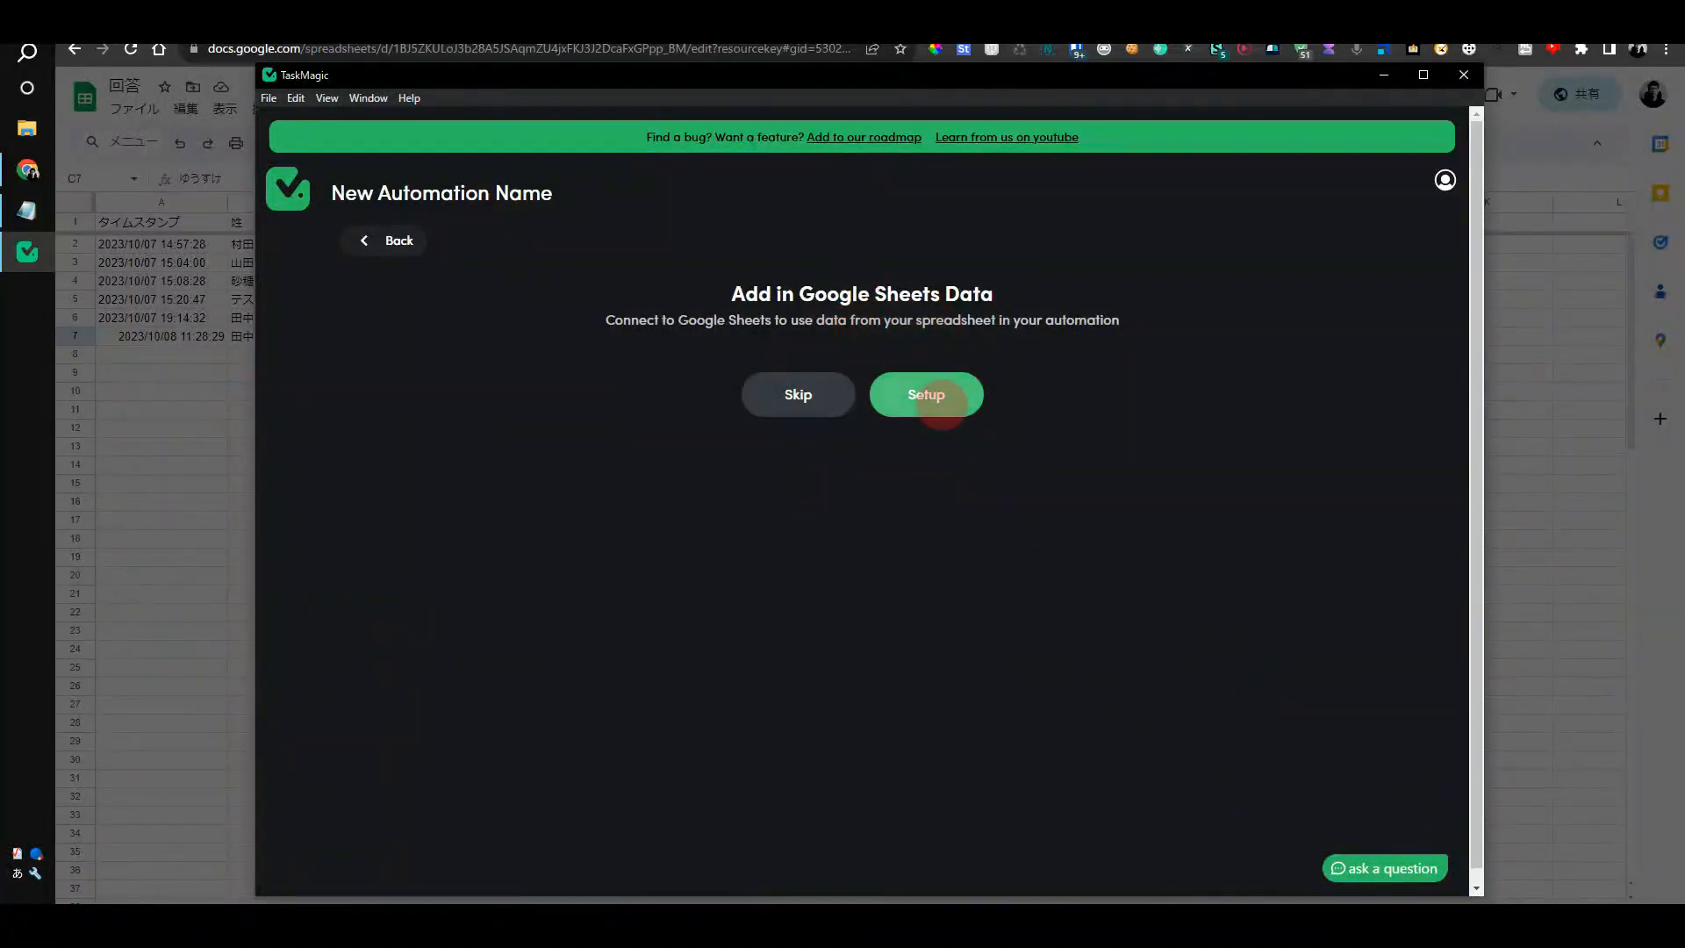
Share the response sheet with TaskMagic's service e-mail and connect it with worksheet form2
left_click(941, 402)
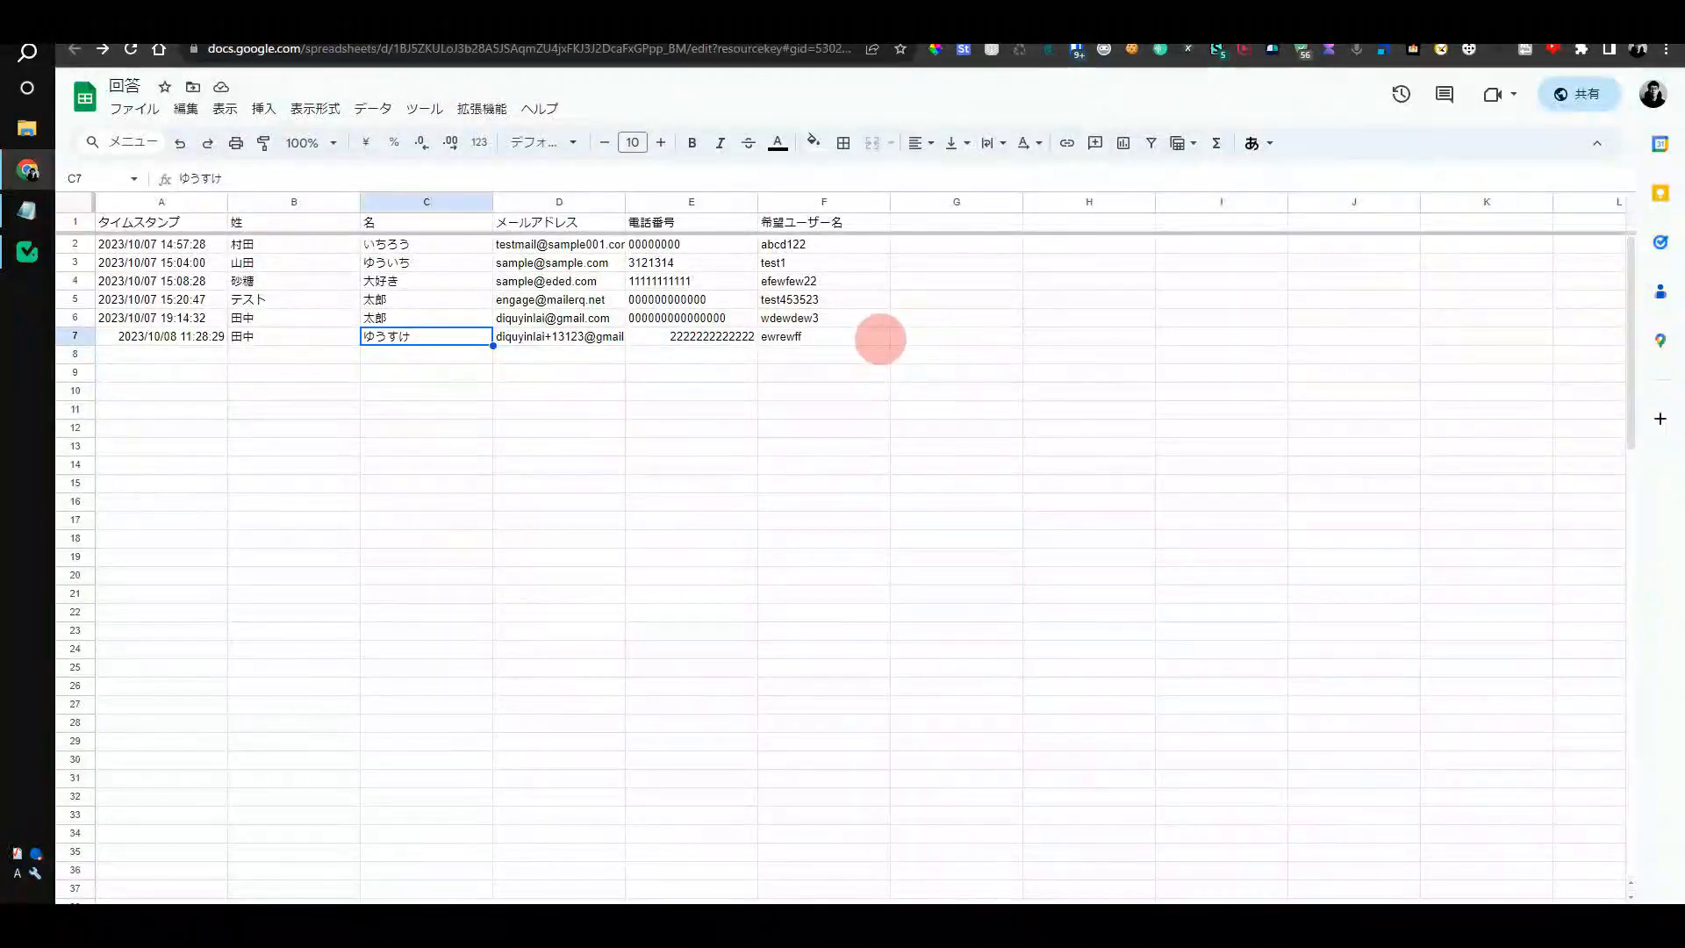
left_click(1577, 94)
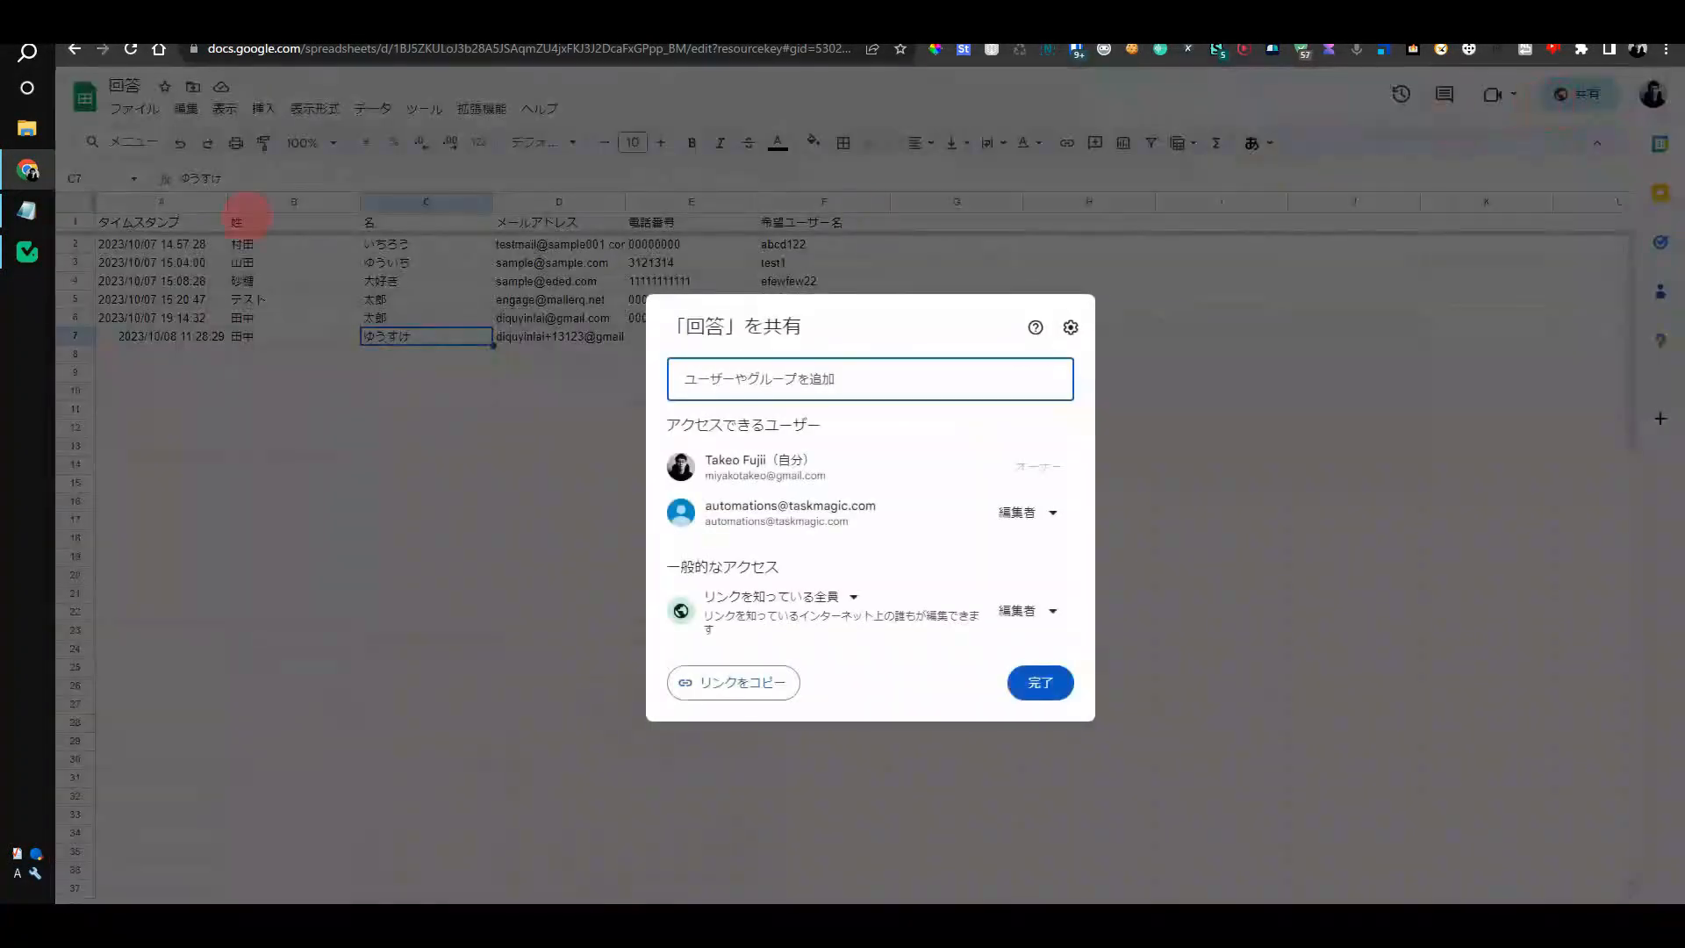
left_click(27, 252)
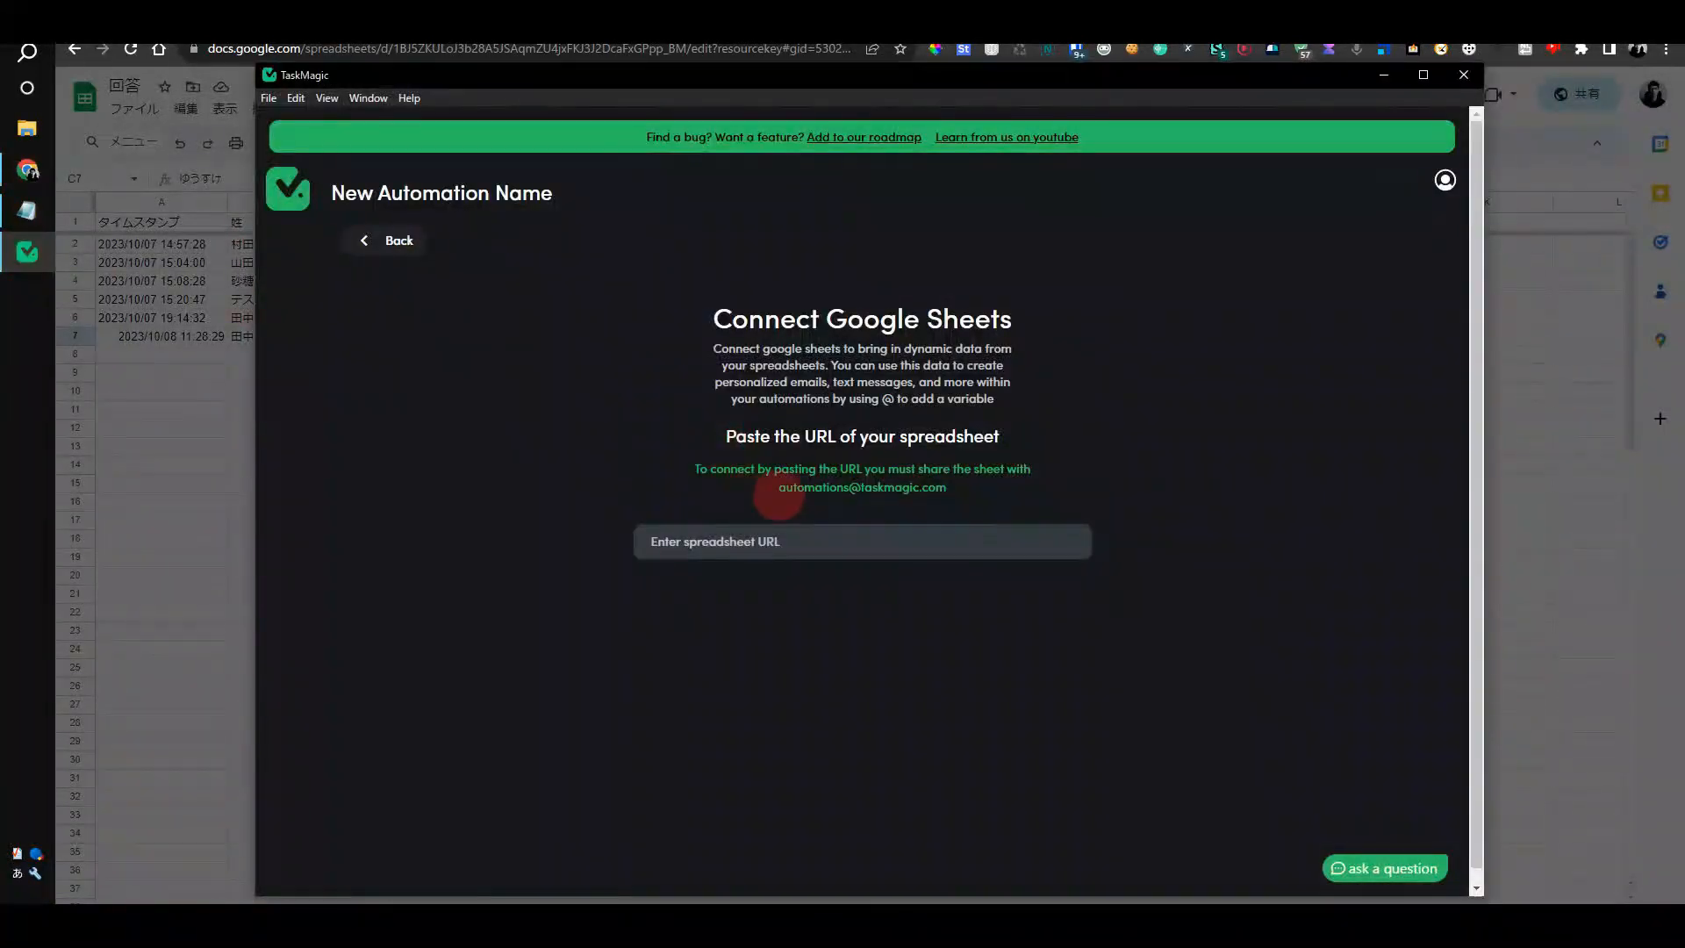
left_click_drag(823, 497, 876, 501)
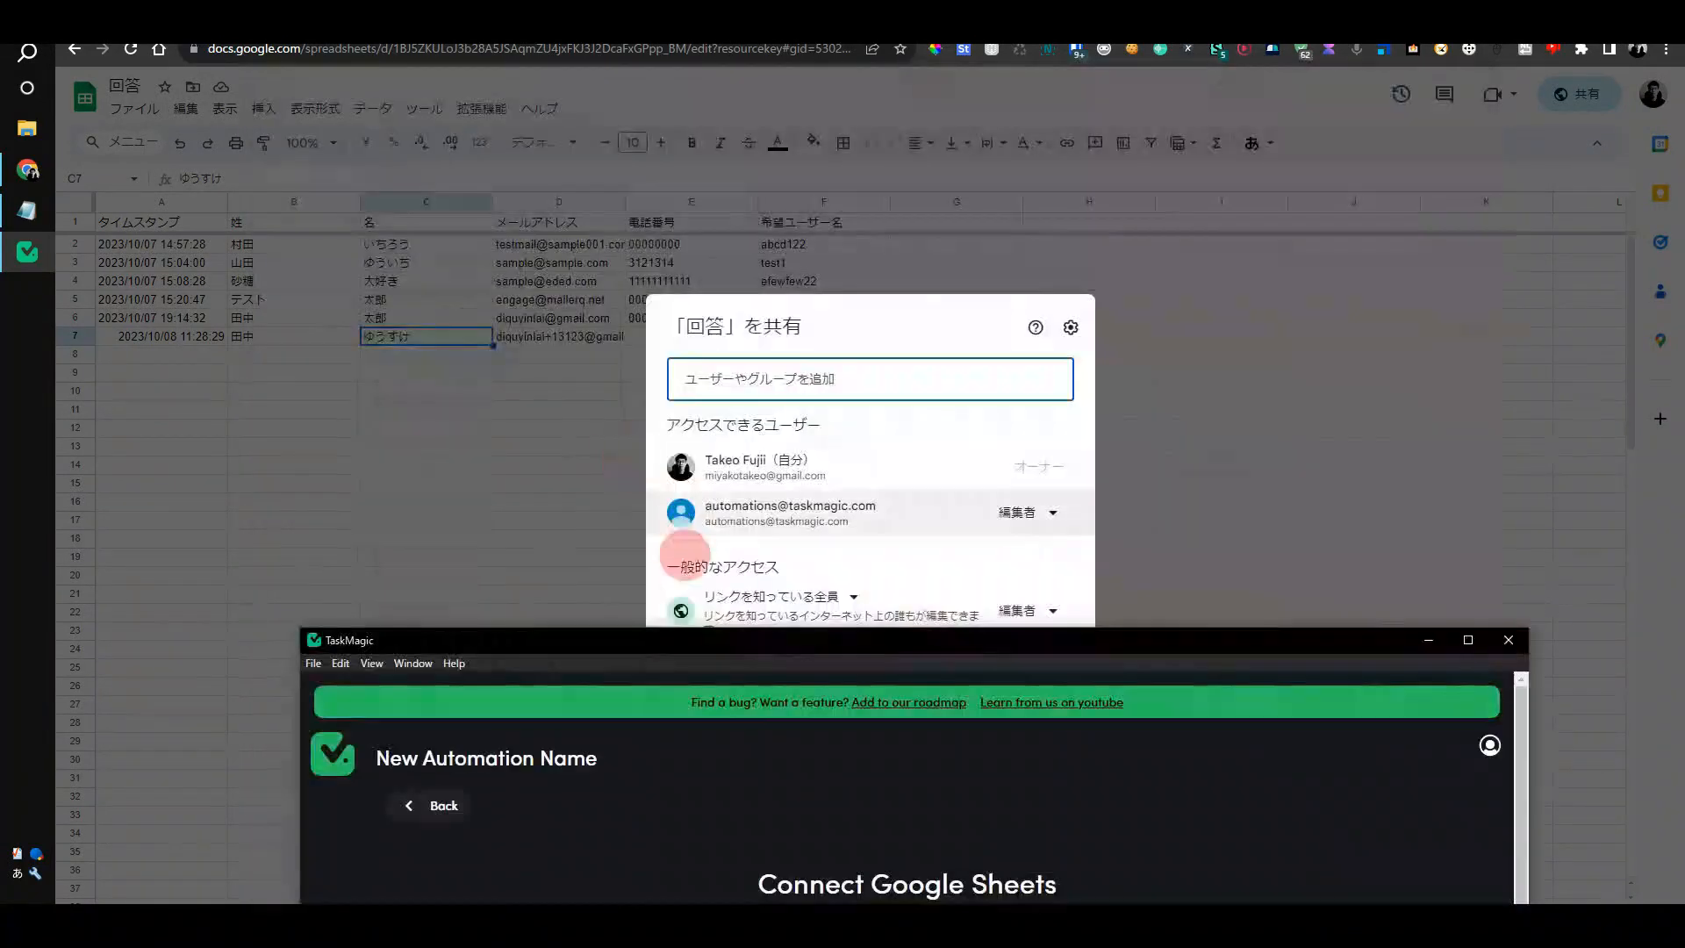
left_click_drag(735, 640, 752, 735)
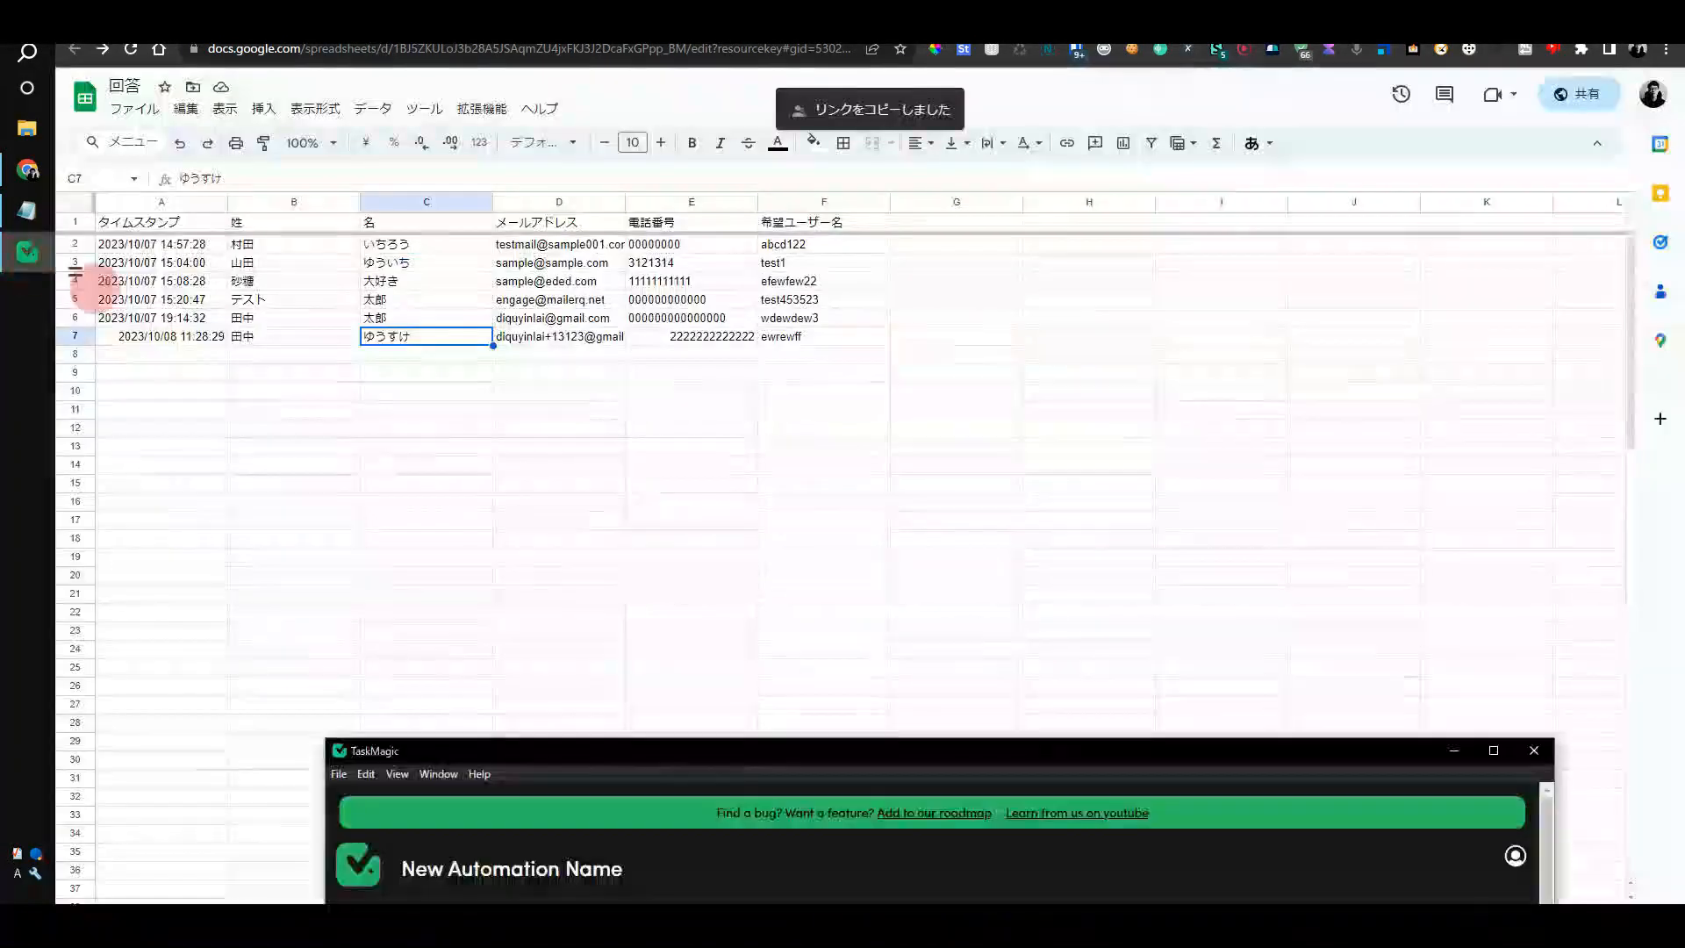
left_click_drag(688, 741, 680, 151)
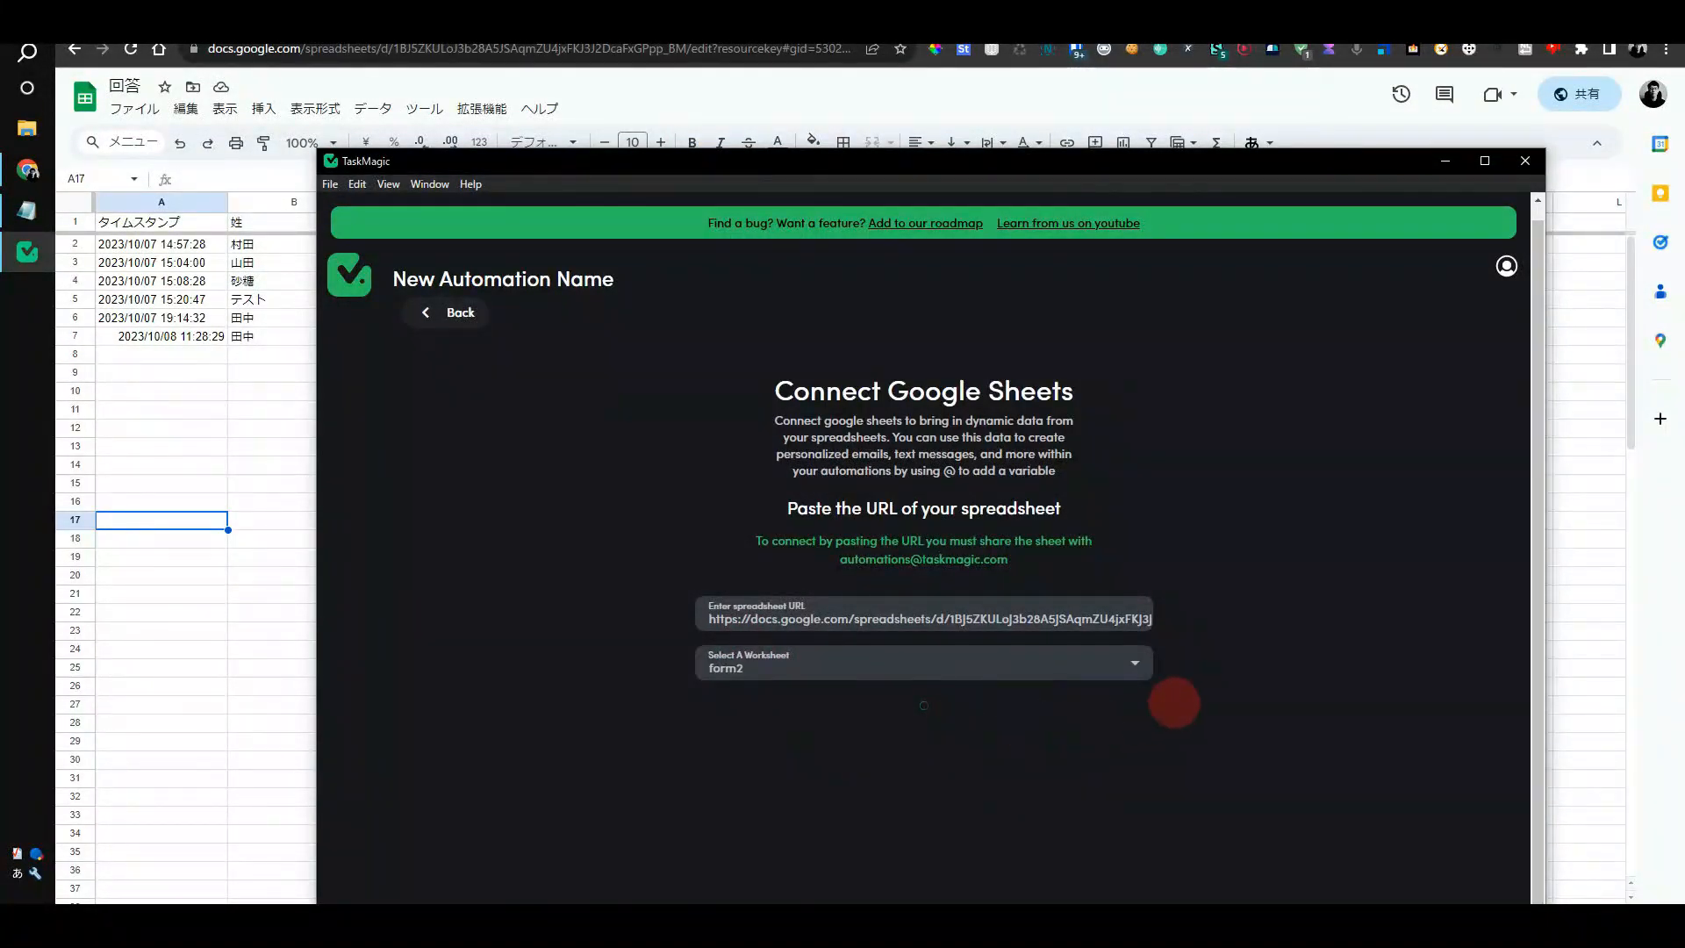
Accept the header preview and check that the responses span sheet rows 2 through 7
left_click(1113, 856)
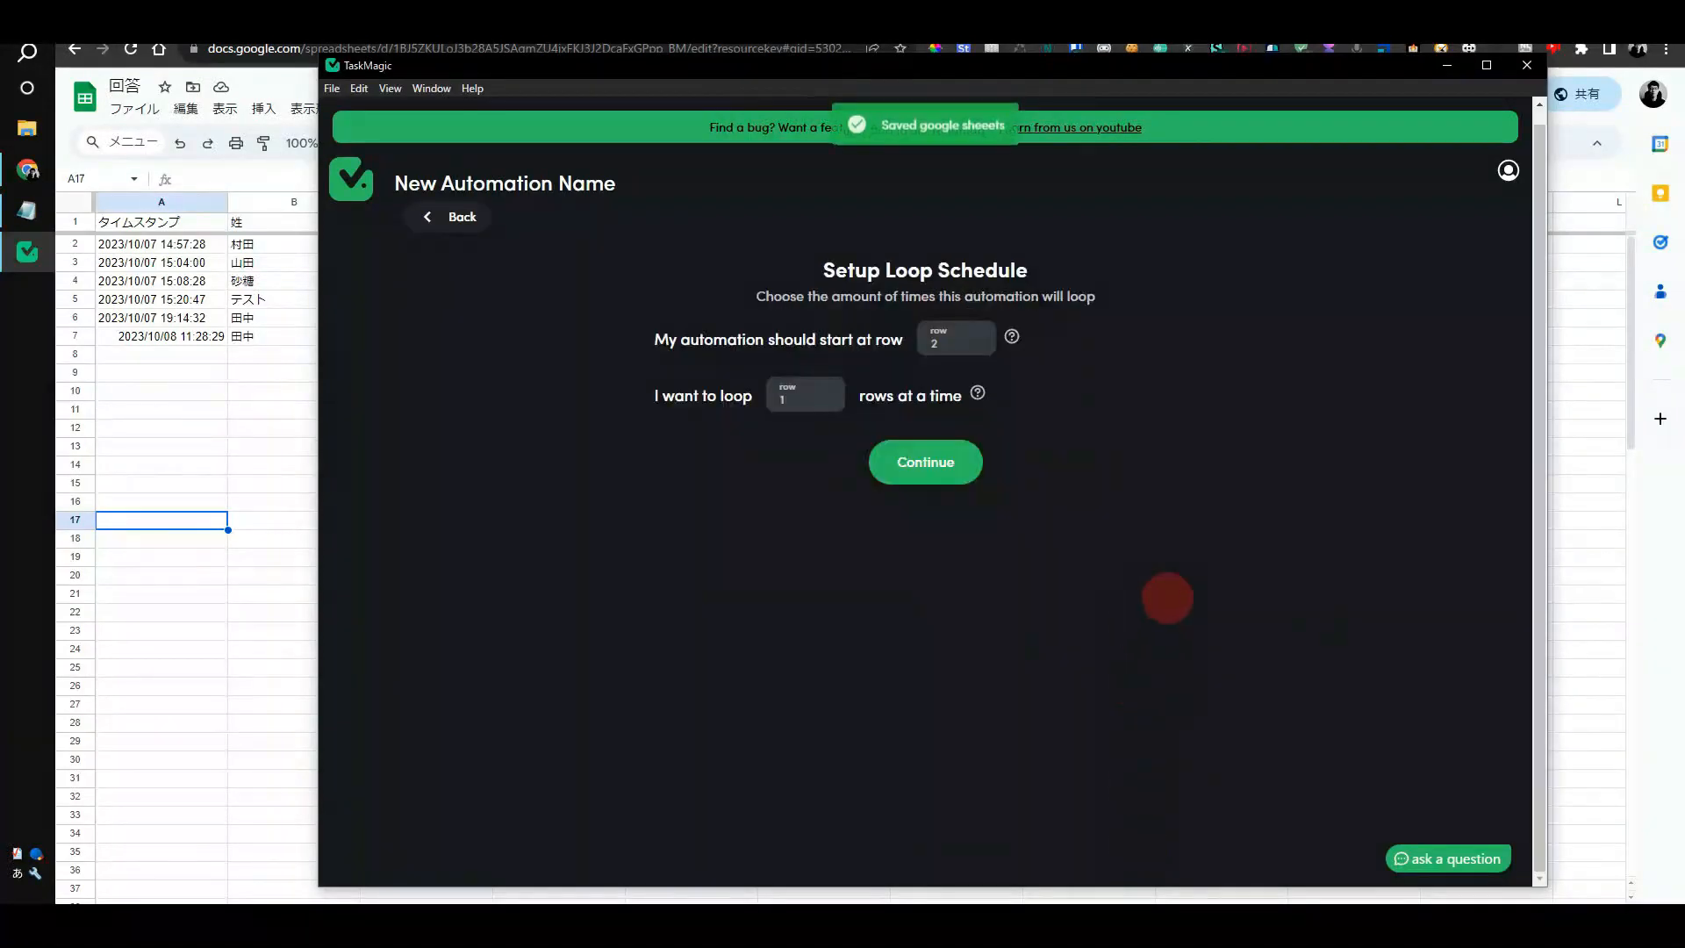
left_click(202, 259)
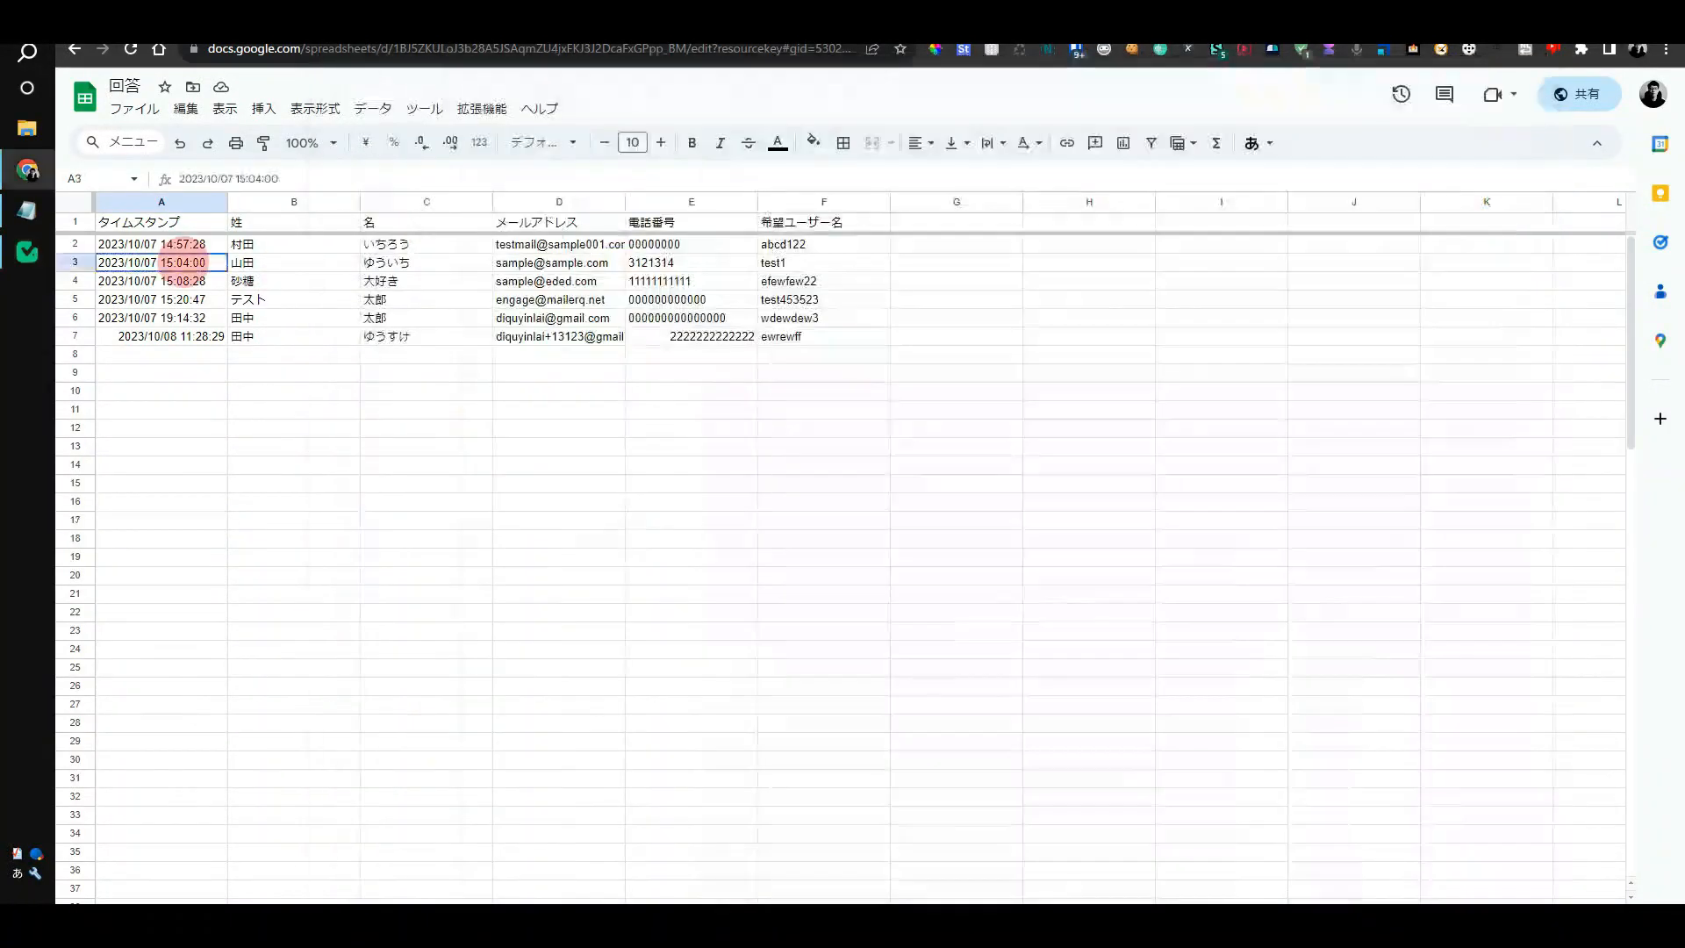
left_click(76, 221)
left_click(76, 245)
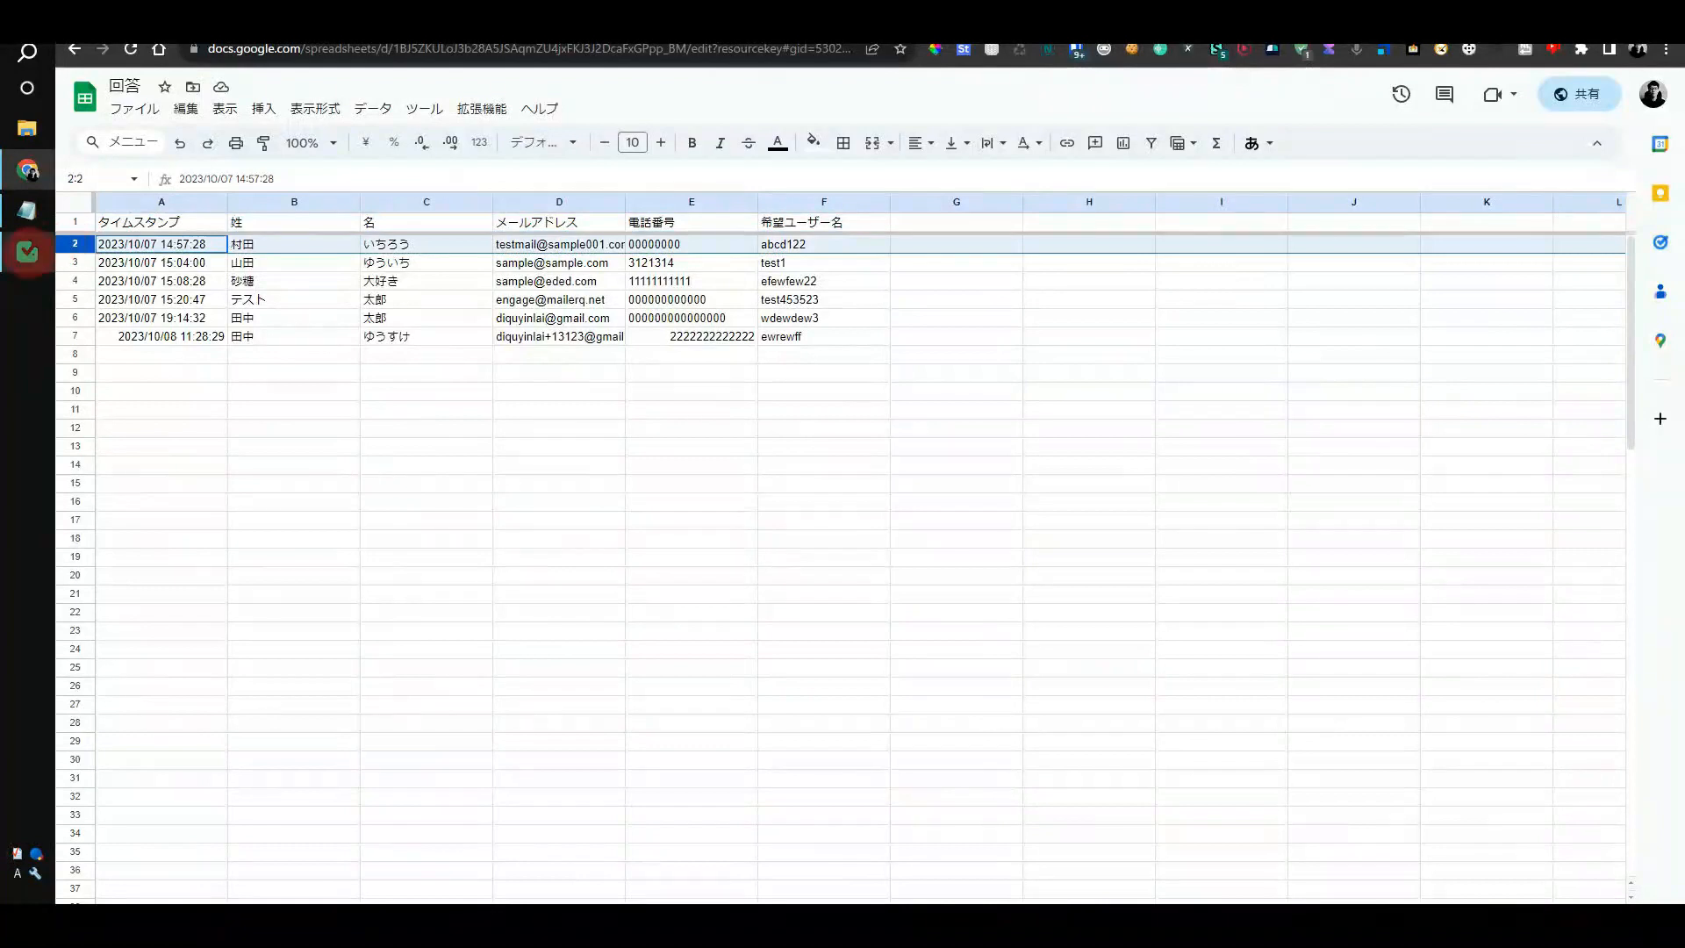
left_click(28, 252)
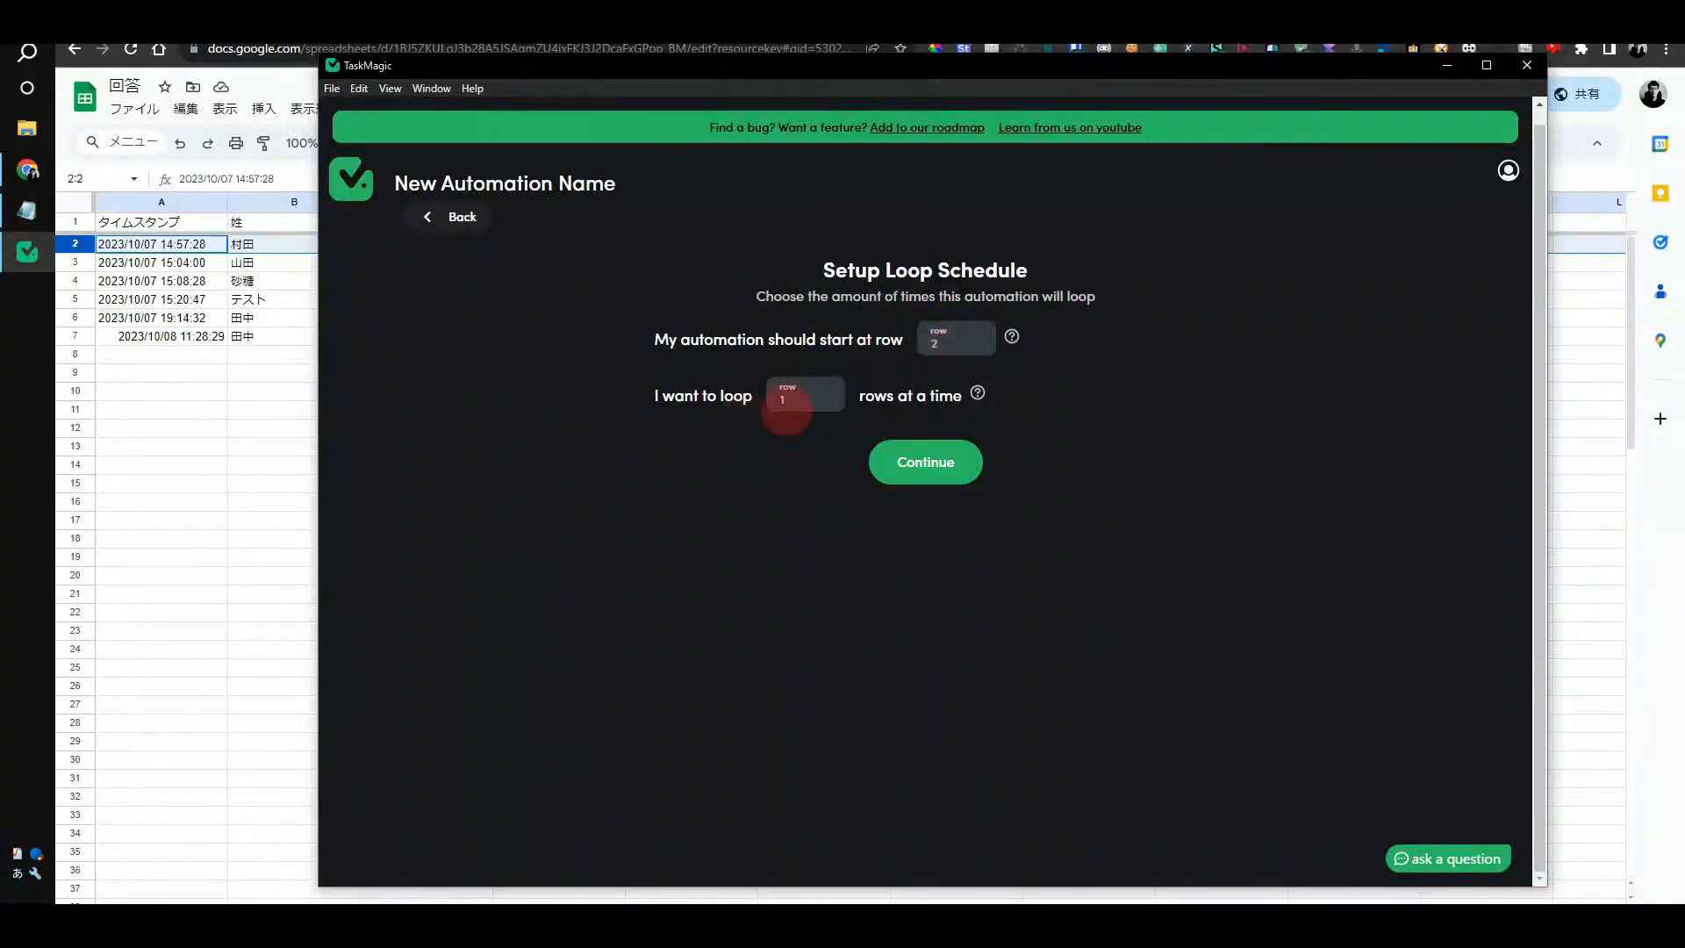
left_click(293, 333)
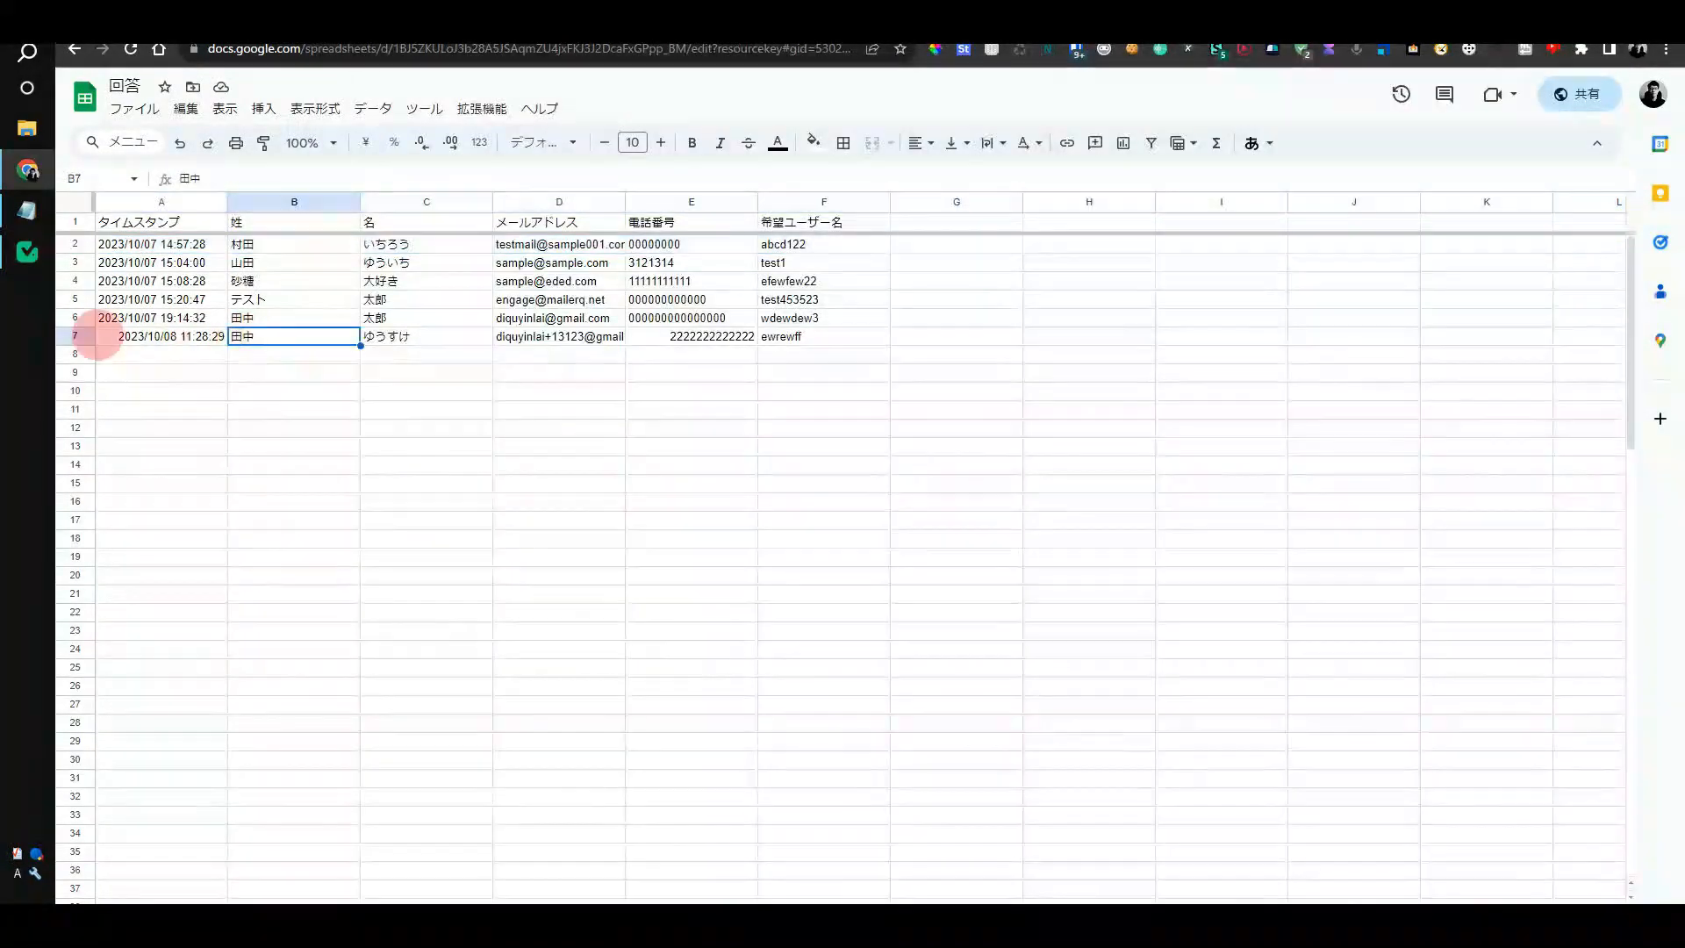
left_click(76, 335)
left_click(76, 244, "shift")
left_click(27, 254)
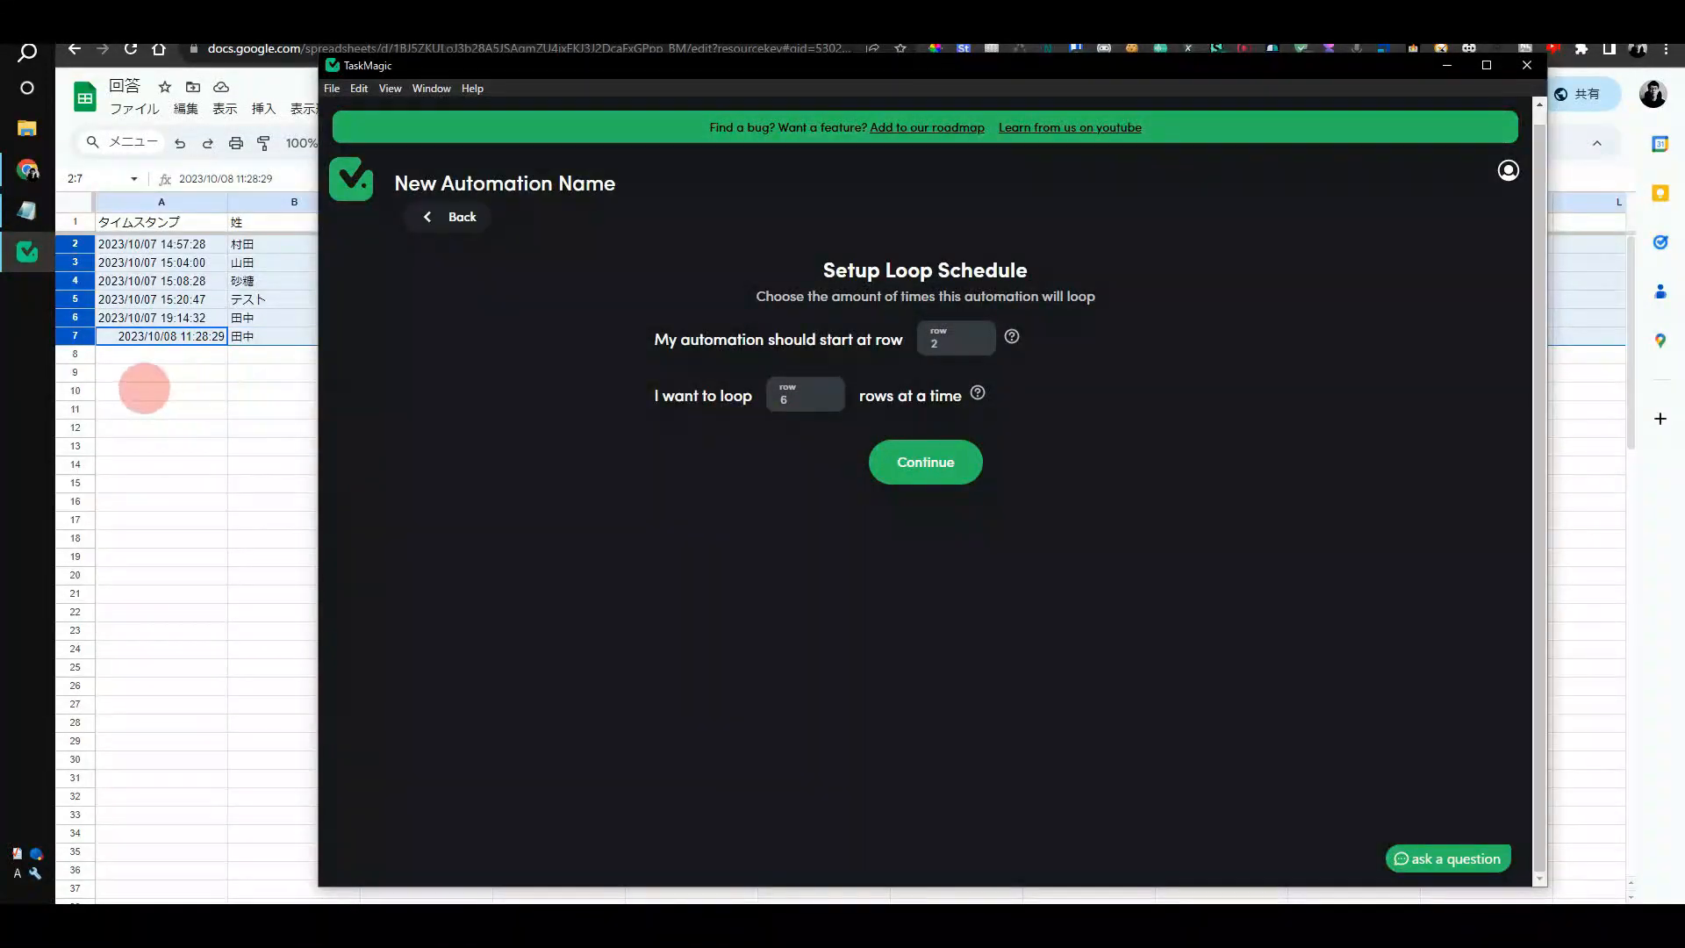
Set the loop to start at row 2, process 6 rows, and run every hour
left_click(75, 263)
scroll(127, 570, "down", 6)
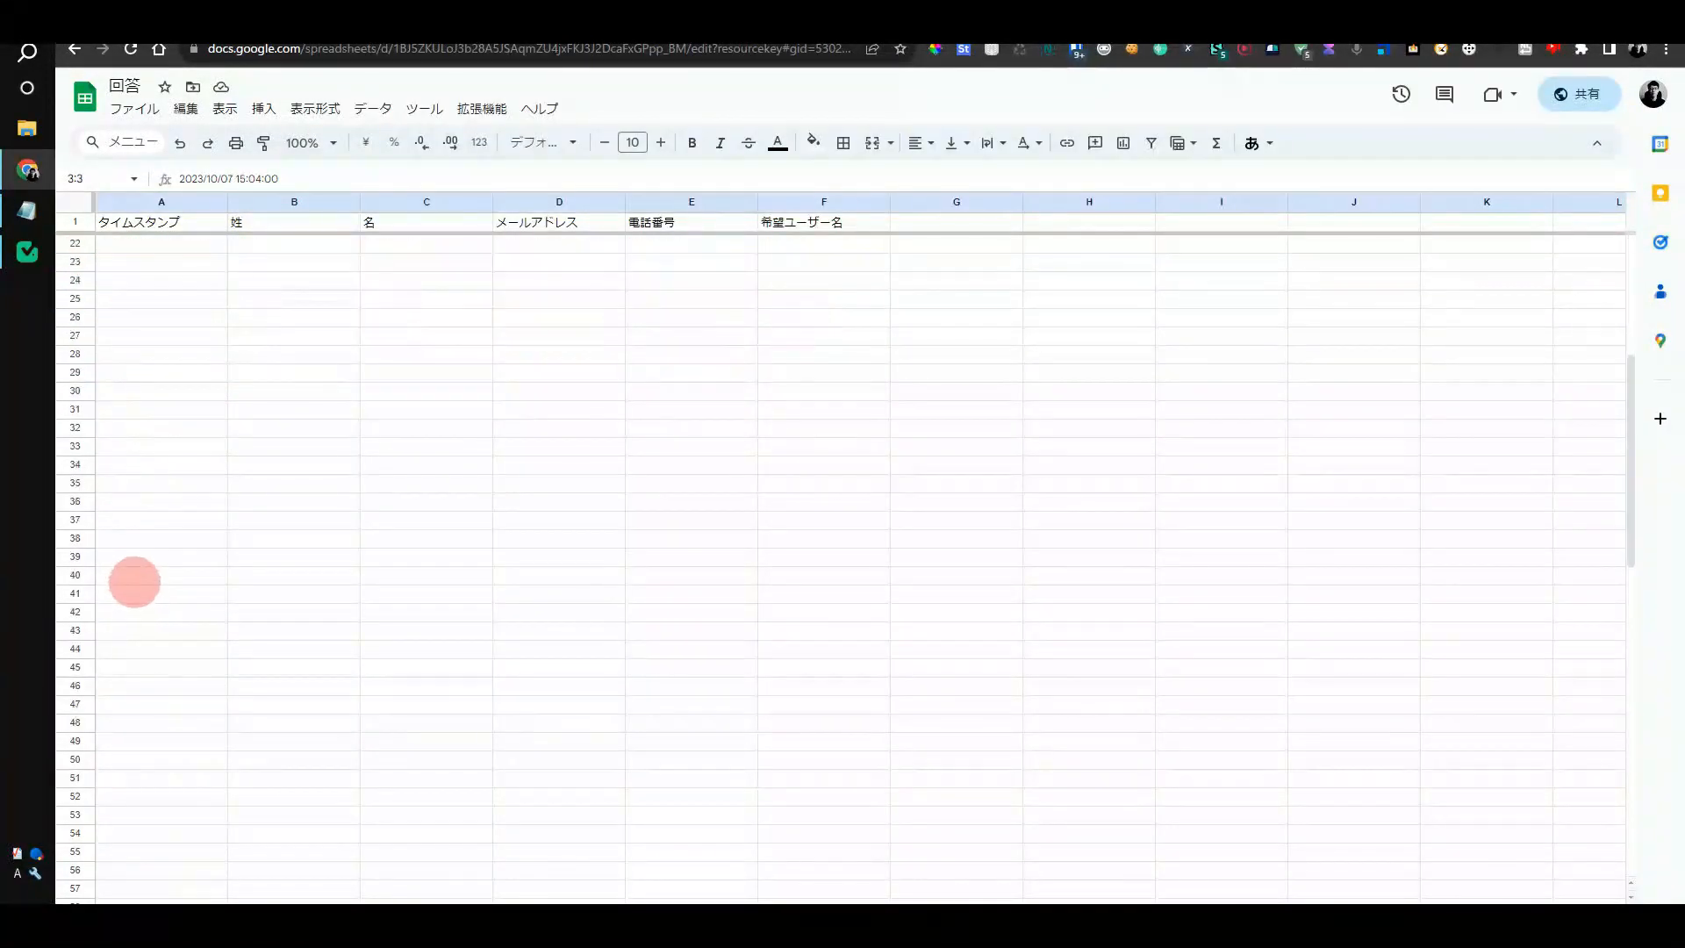
scroll(140, 521, "up", 6)
left_click(27, 255)
left_click(790, 399)
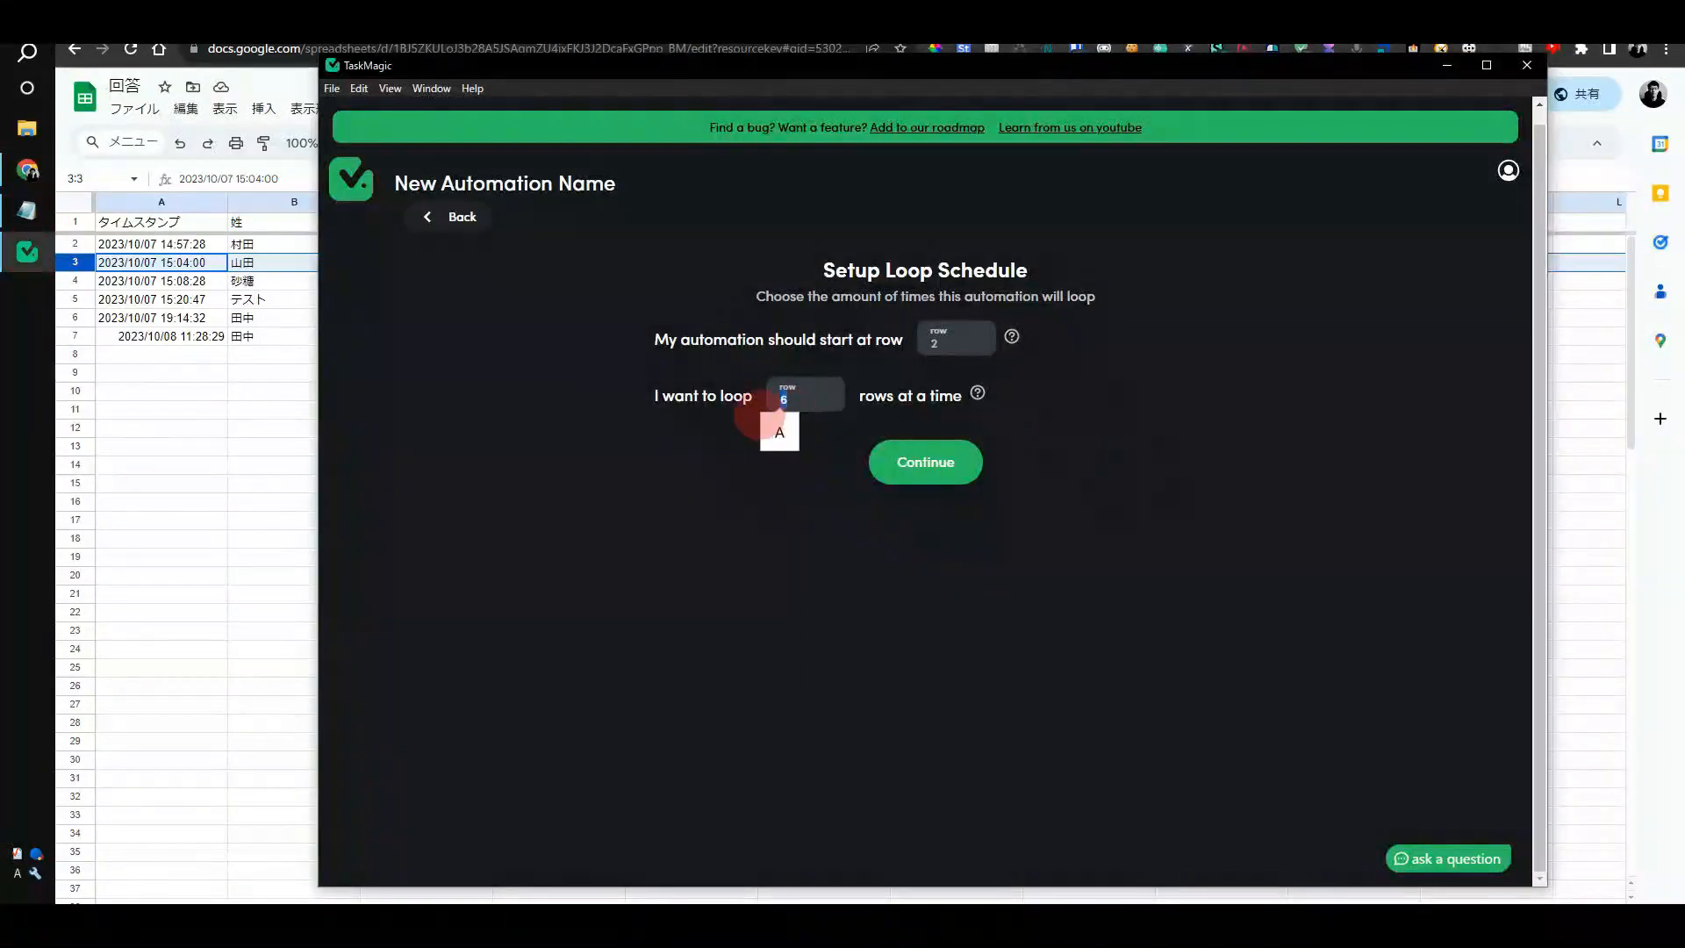
left_click(914, 452)
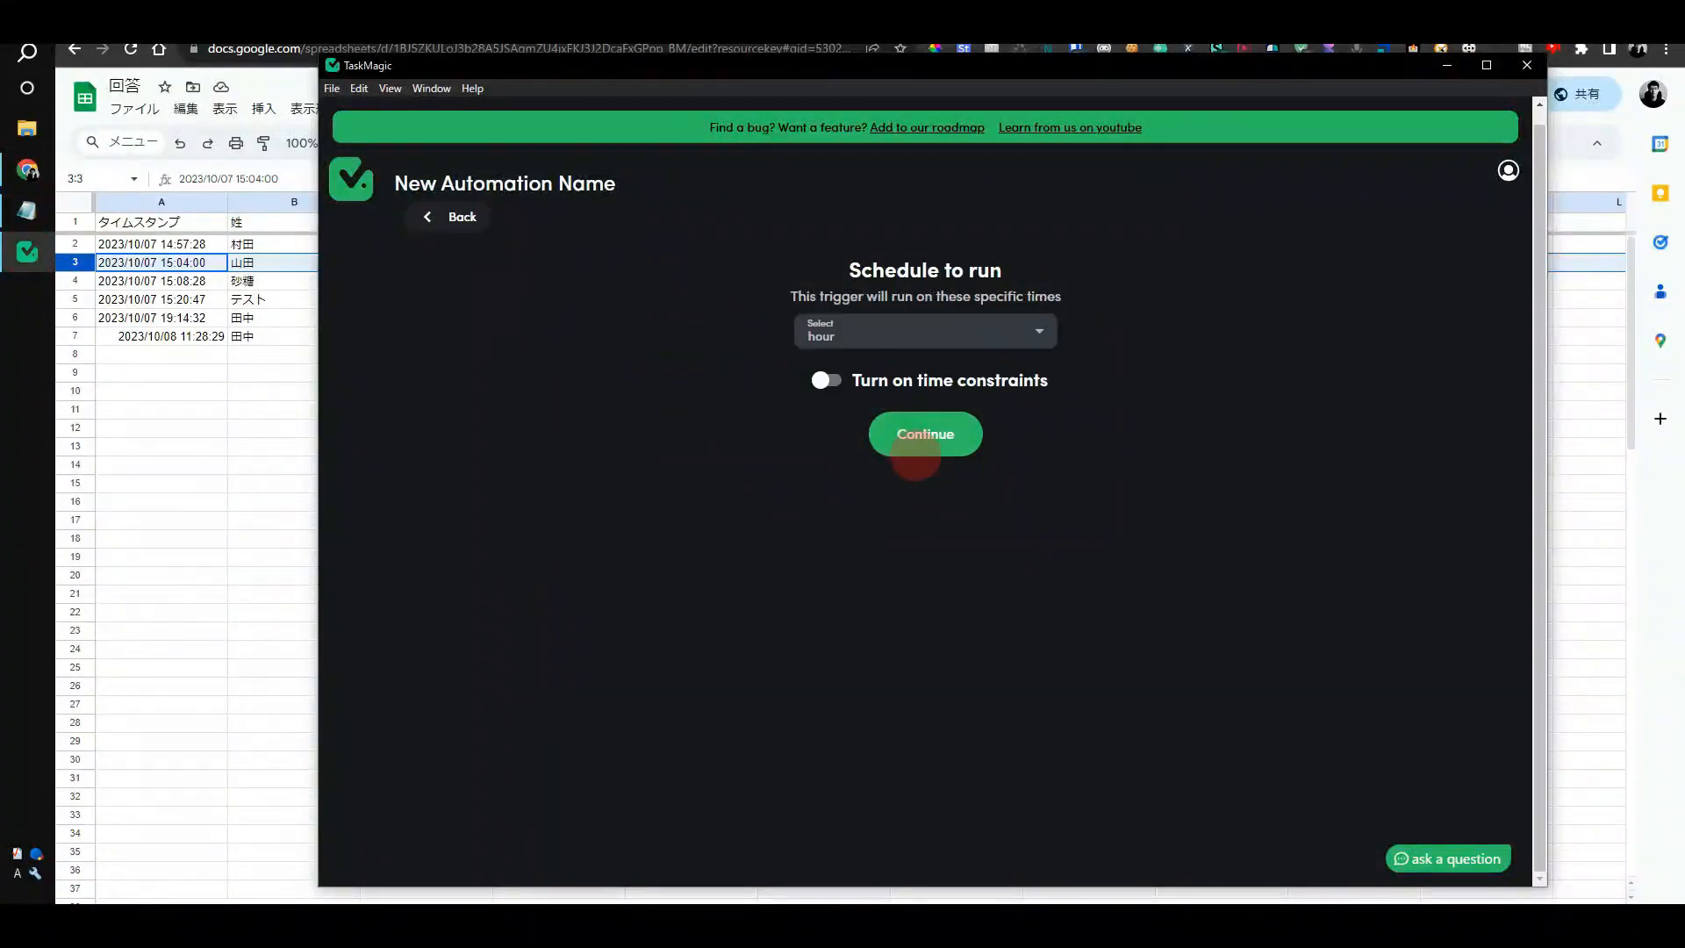
left_click(914, 448)
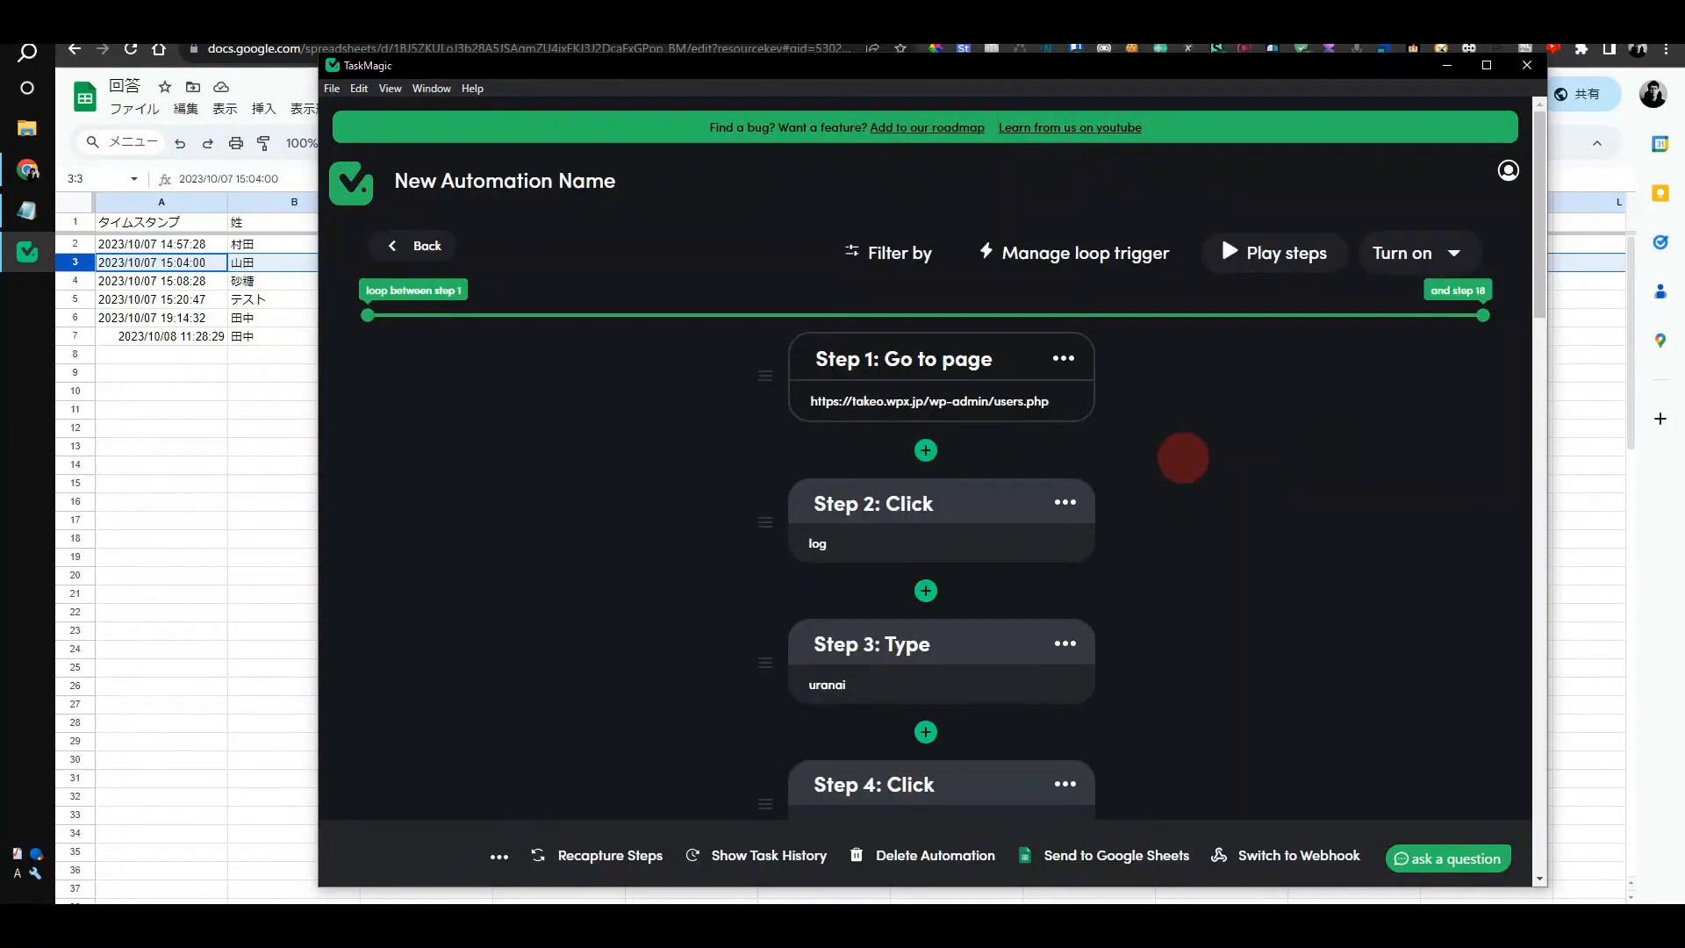
scroll(1183, 457, "down", 3)
scroll(1184, 457, "down", 5)
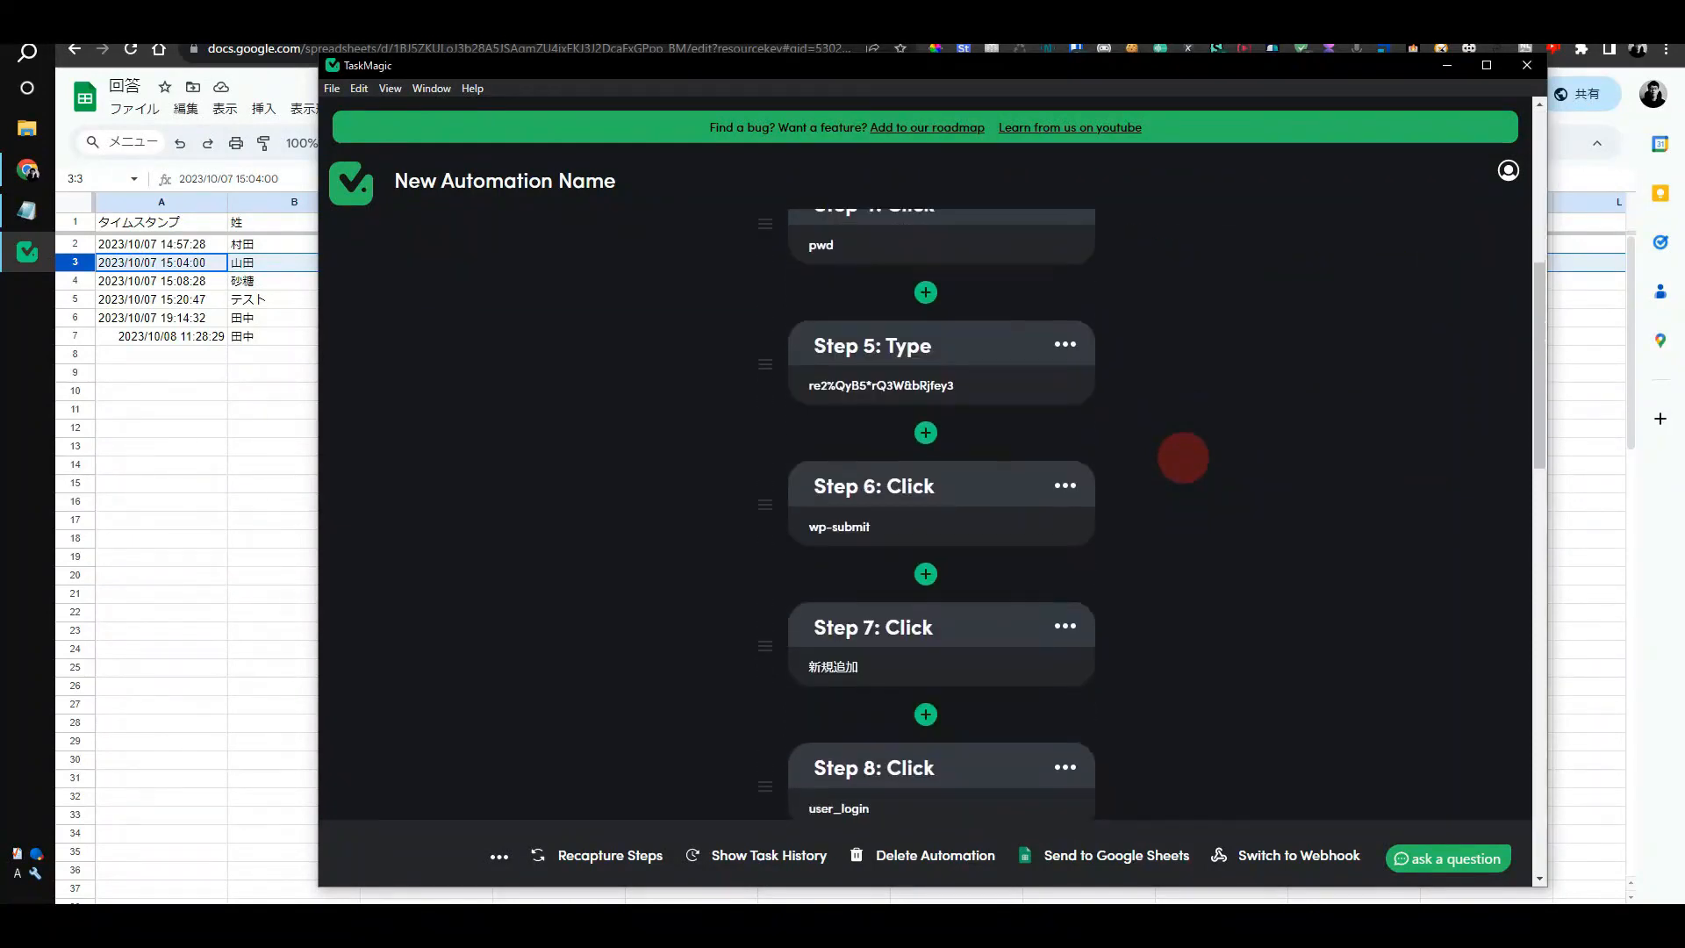
scroll(1117, 458, "down", 3)
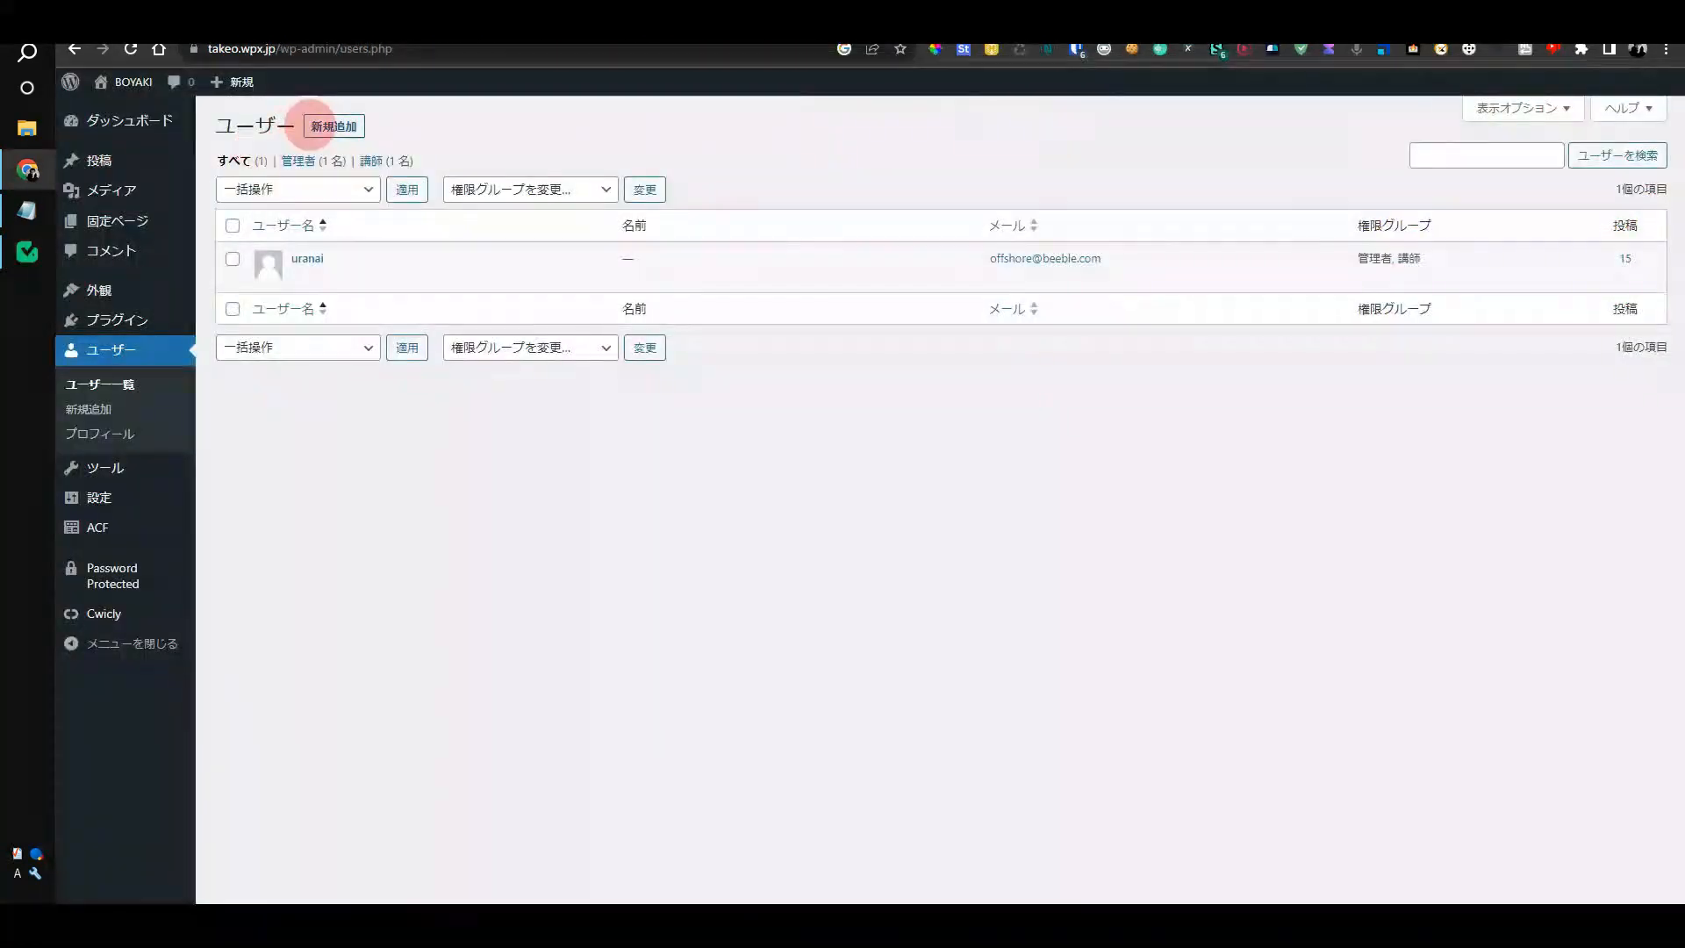
left_click(320, 124)
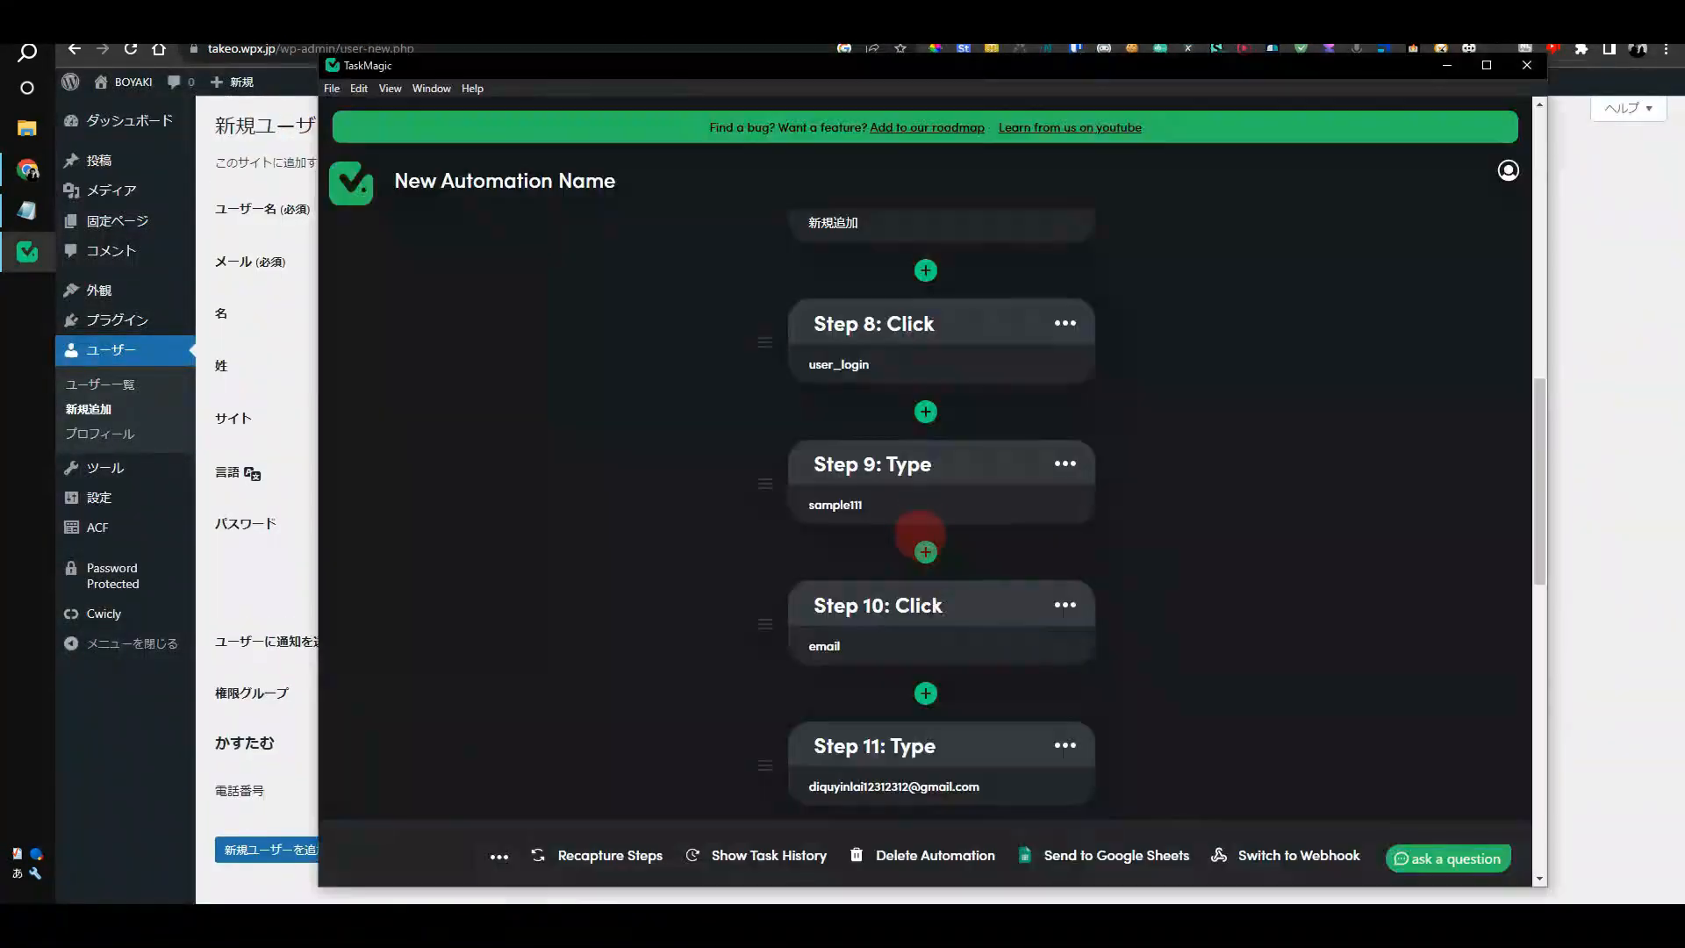
left_click(920, 503)
left_click_drag(955, 549, 501, 572)
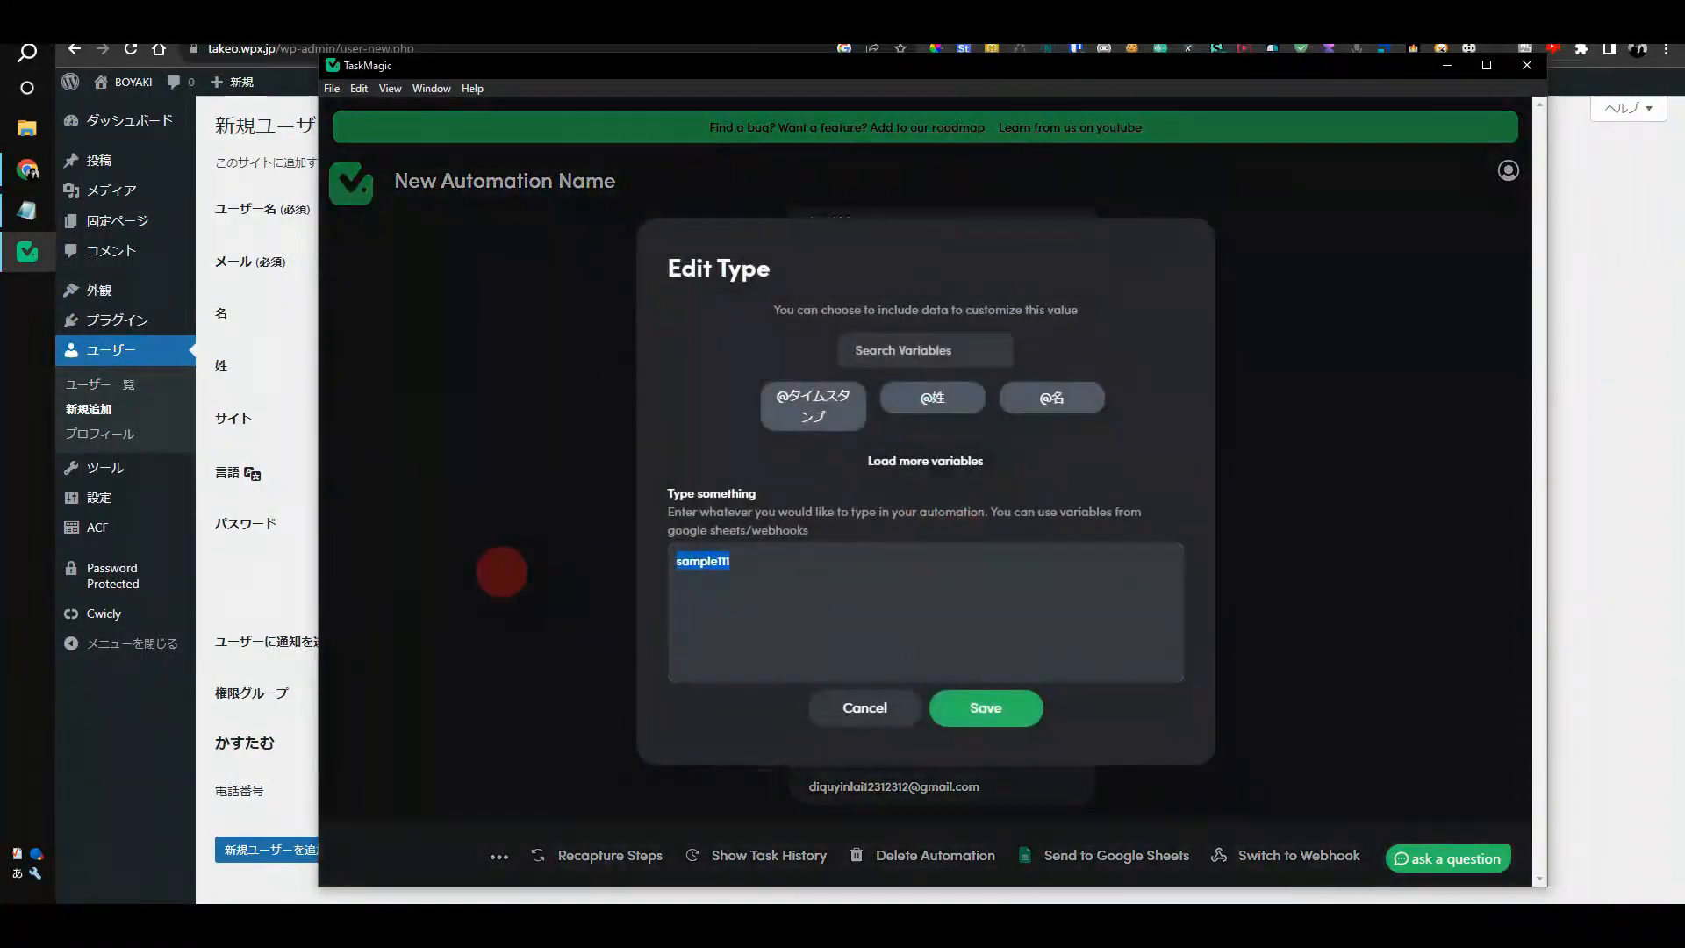
key("BackSpace")
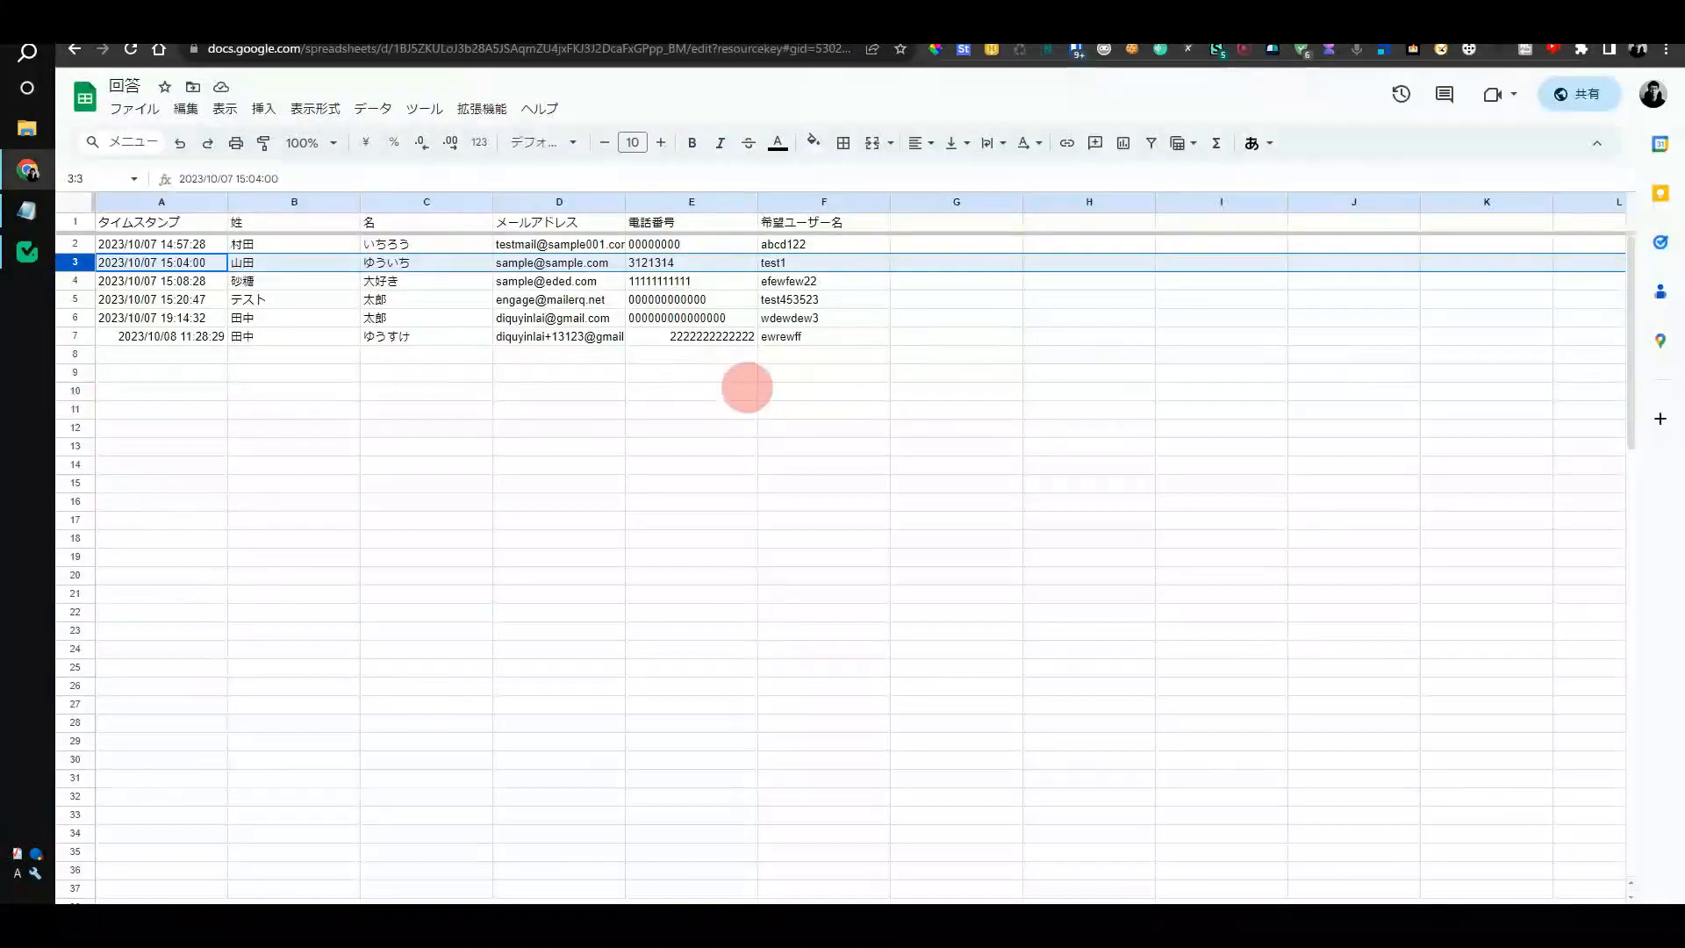
left_click(748, 389)
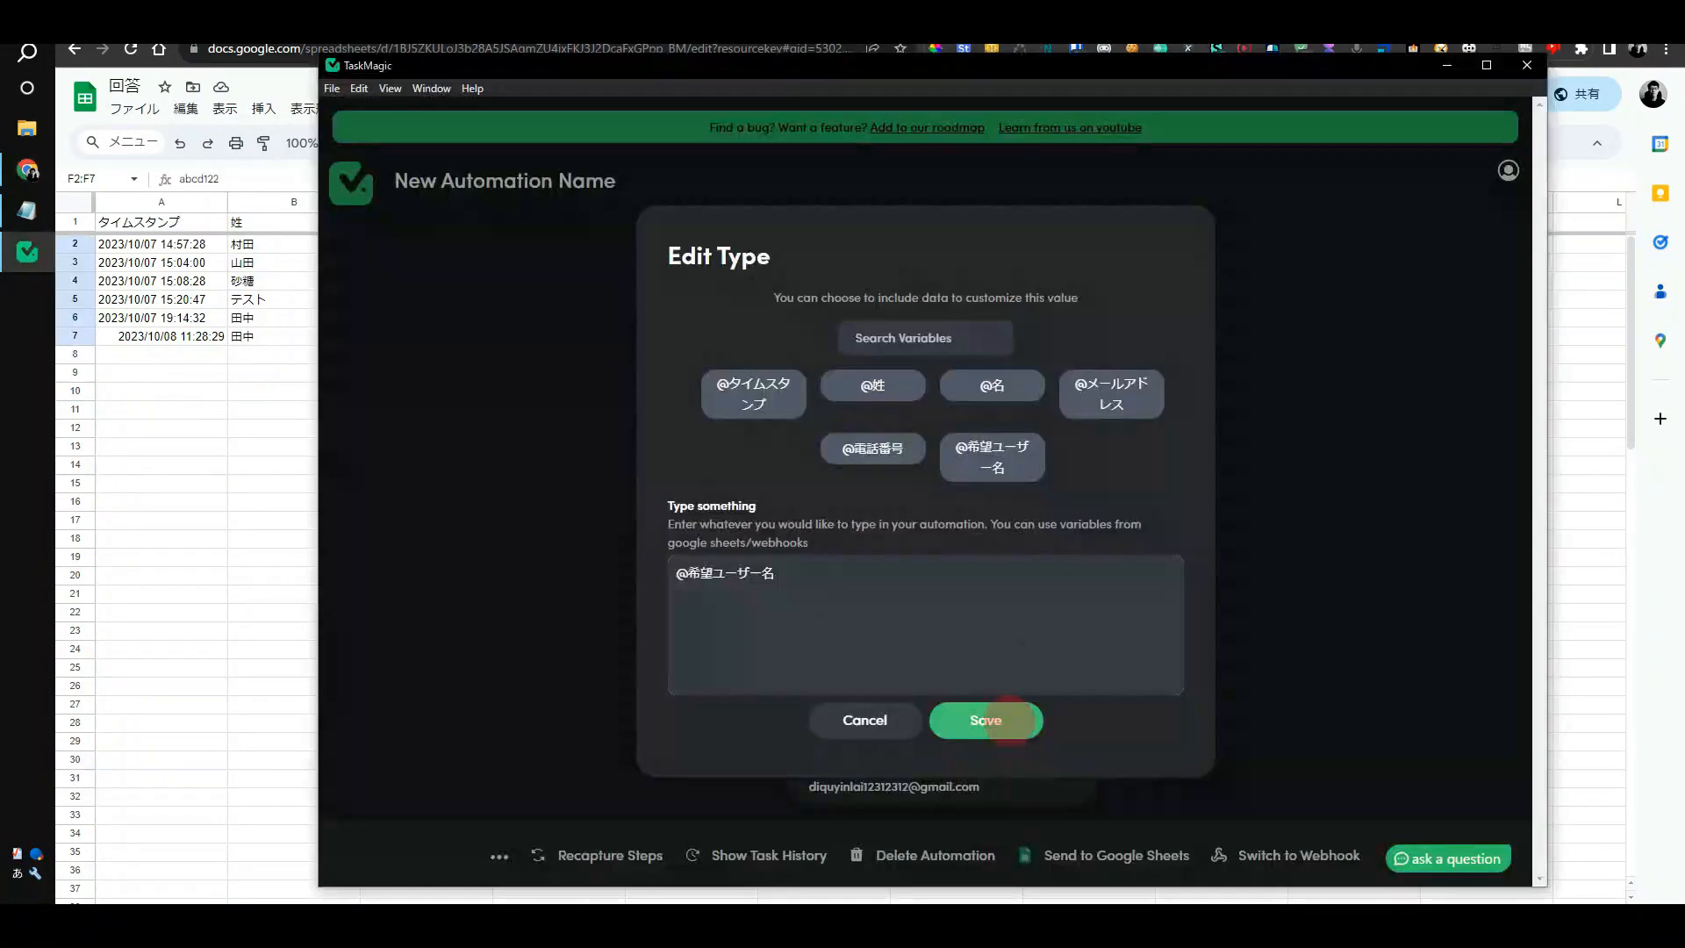
left_click(986, 718)
scroll(1141, 519, "down", 3)
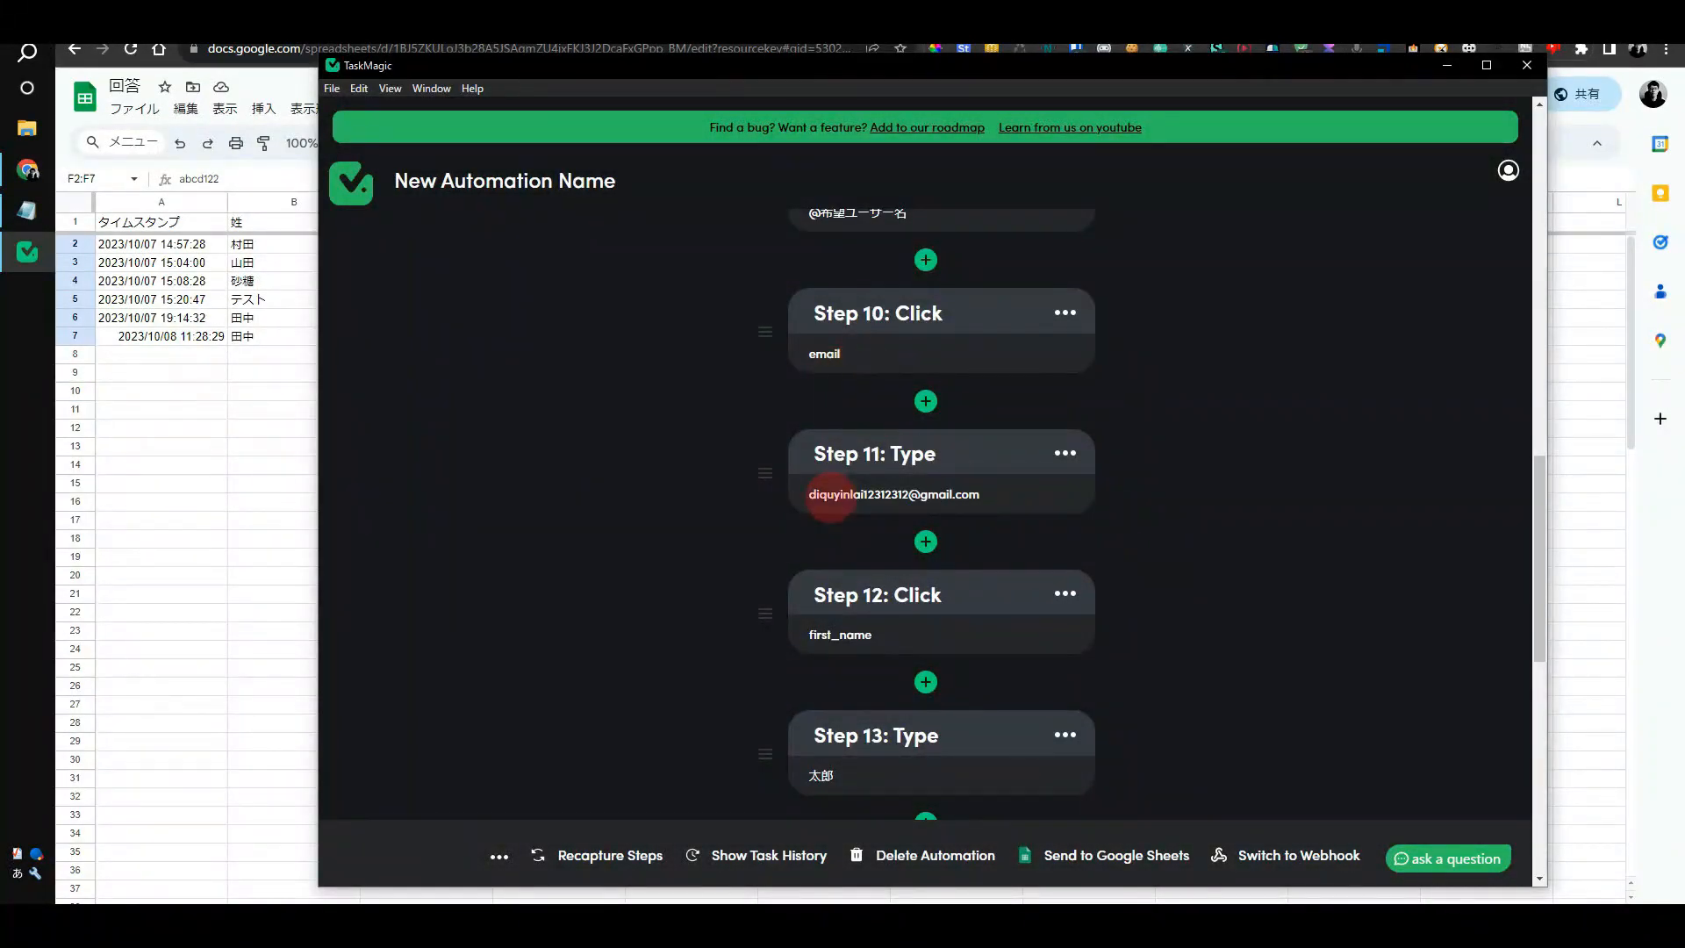
left_click(829, 496)
left_click_drag(922, 560, 648, 562)
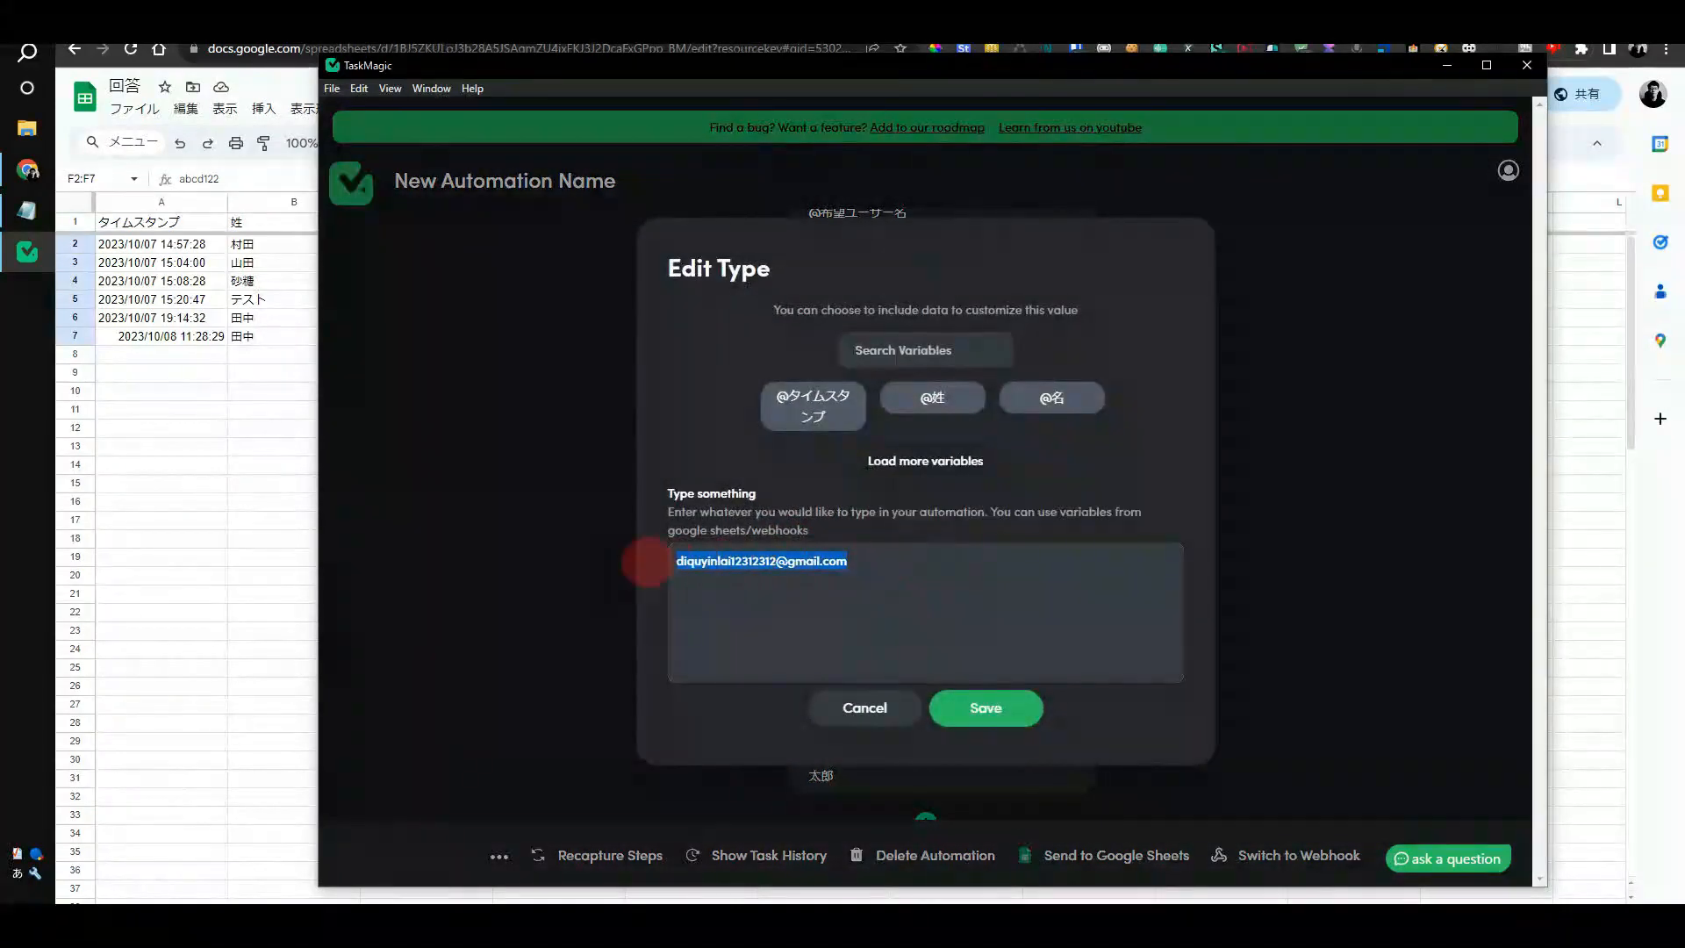
key("BackSpace")
left_click(928, 461)
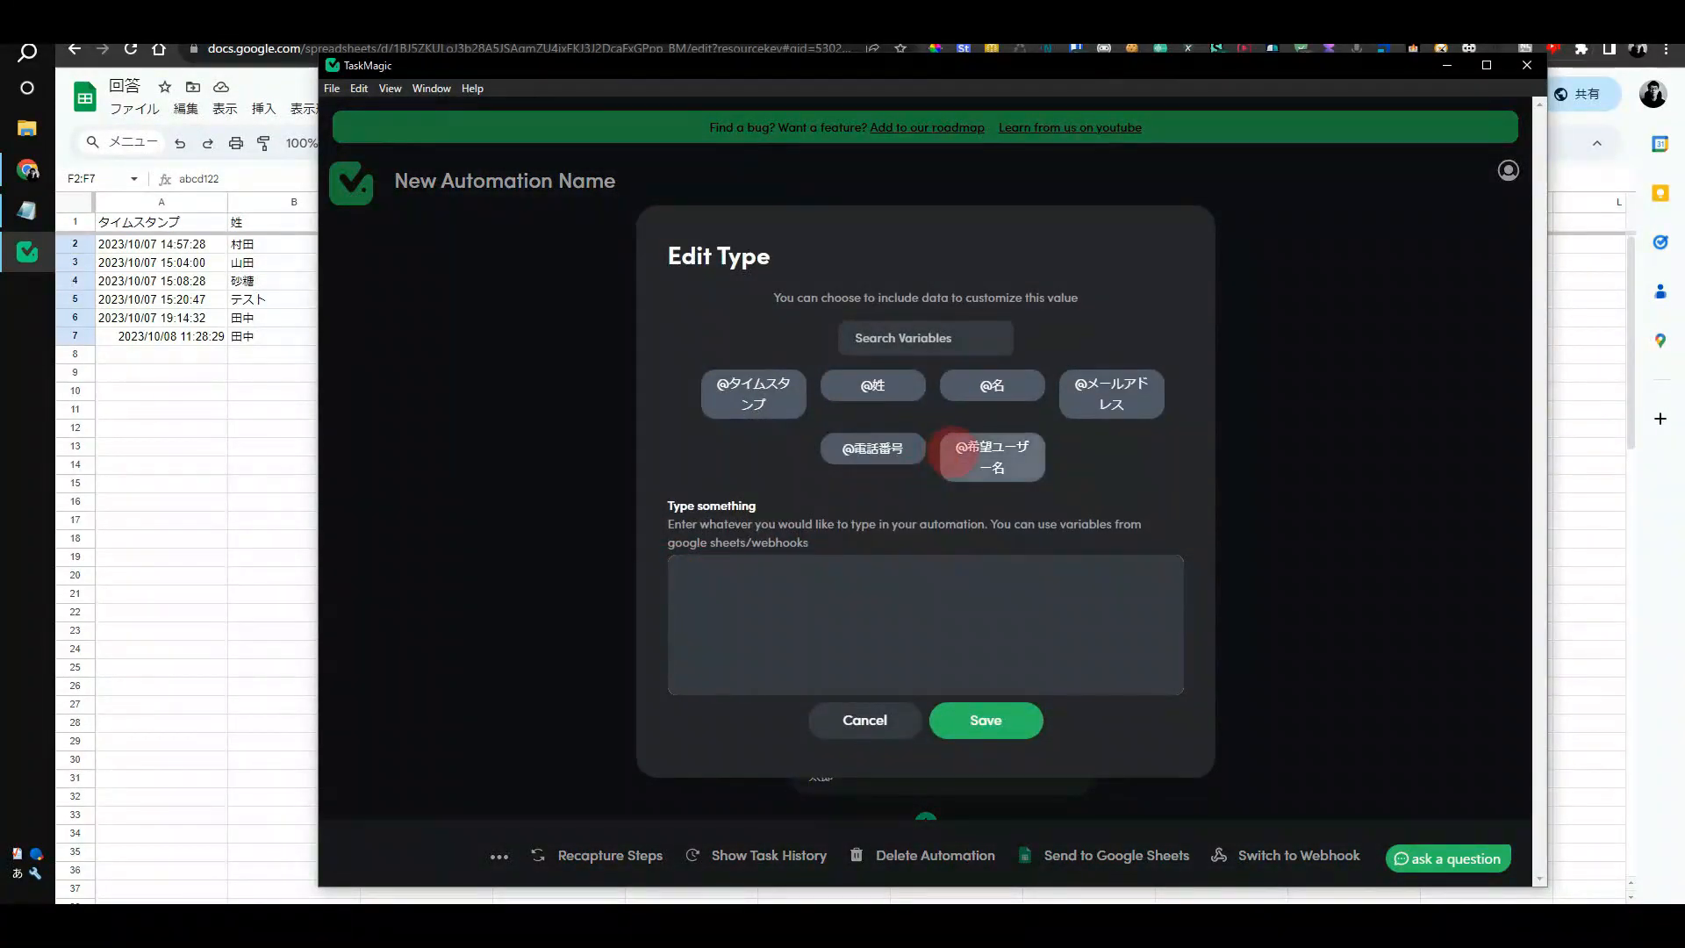
left_click(1101, 405)
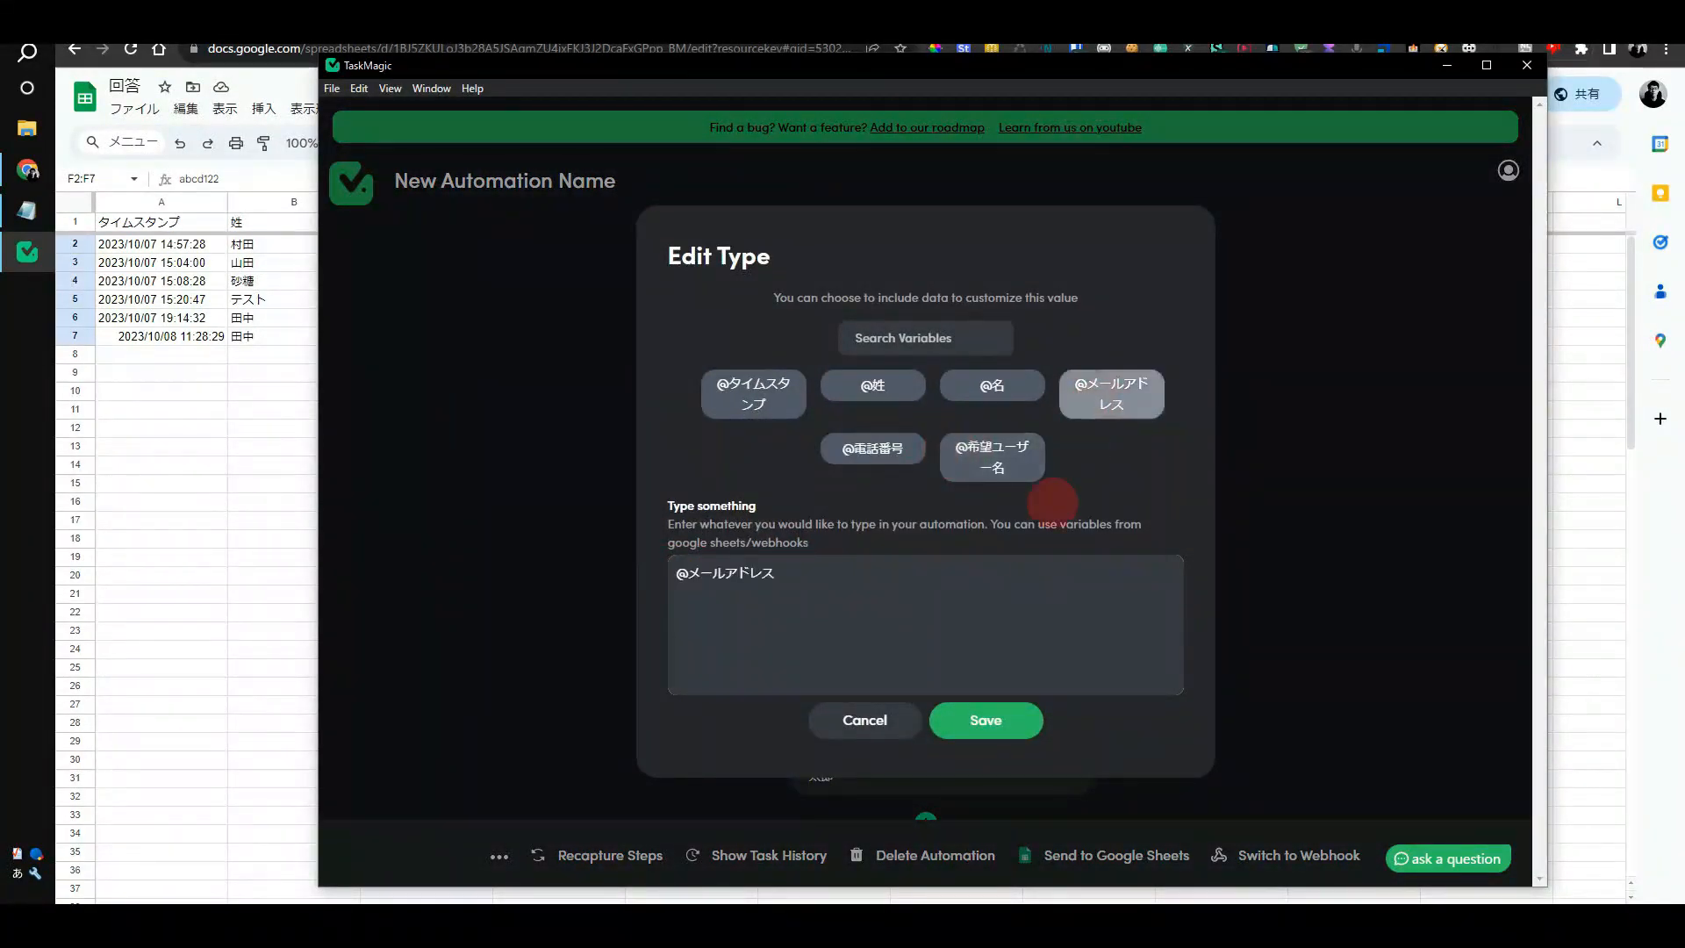
left_click(1005, 721)
Replace the fixed first-name and surname values in Steps 13 and 15 with sheet variables like @姓
scroll(1007, 667, "down", 3)
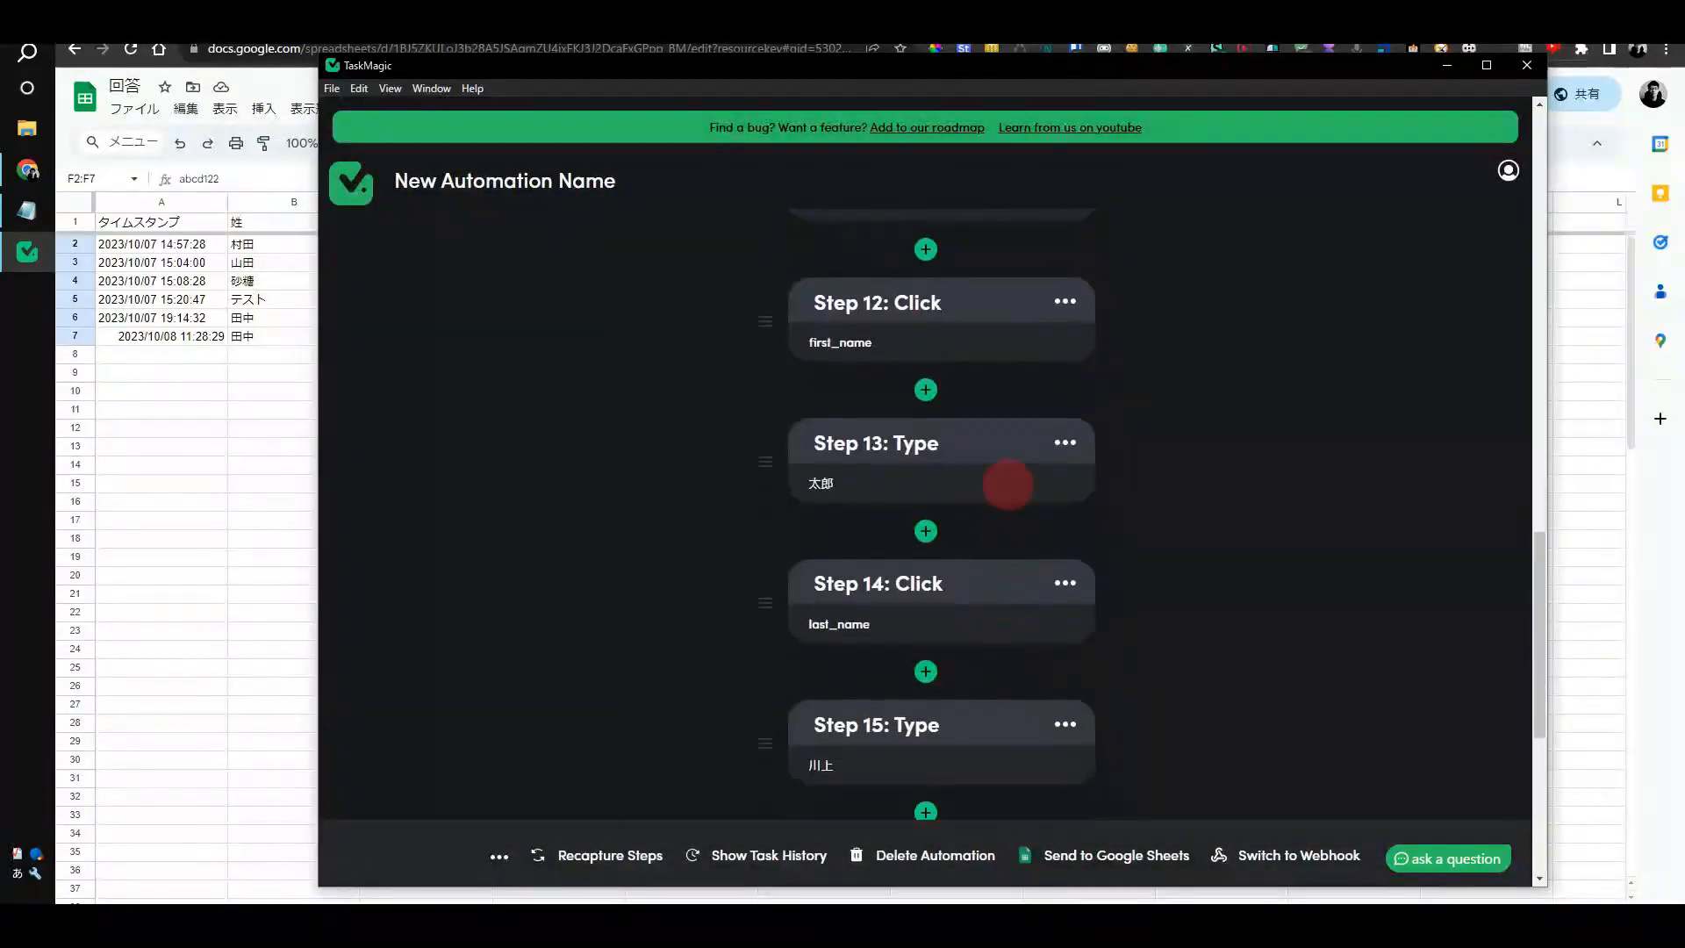
left_click(1009, 481)
double_click(683, 585)
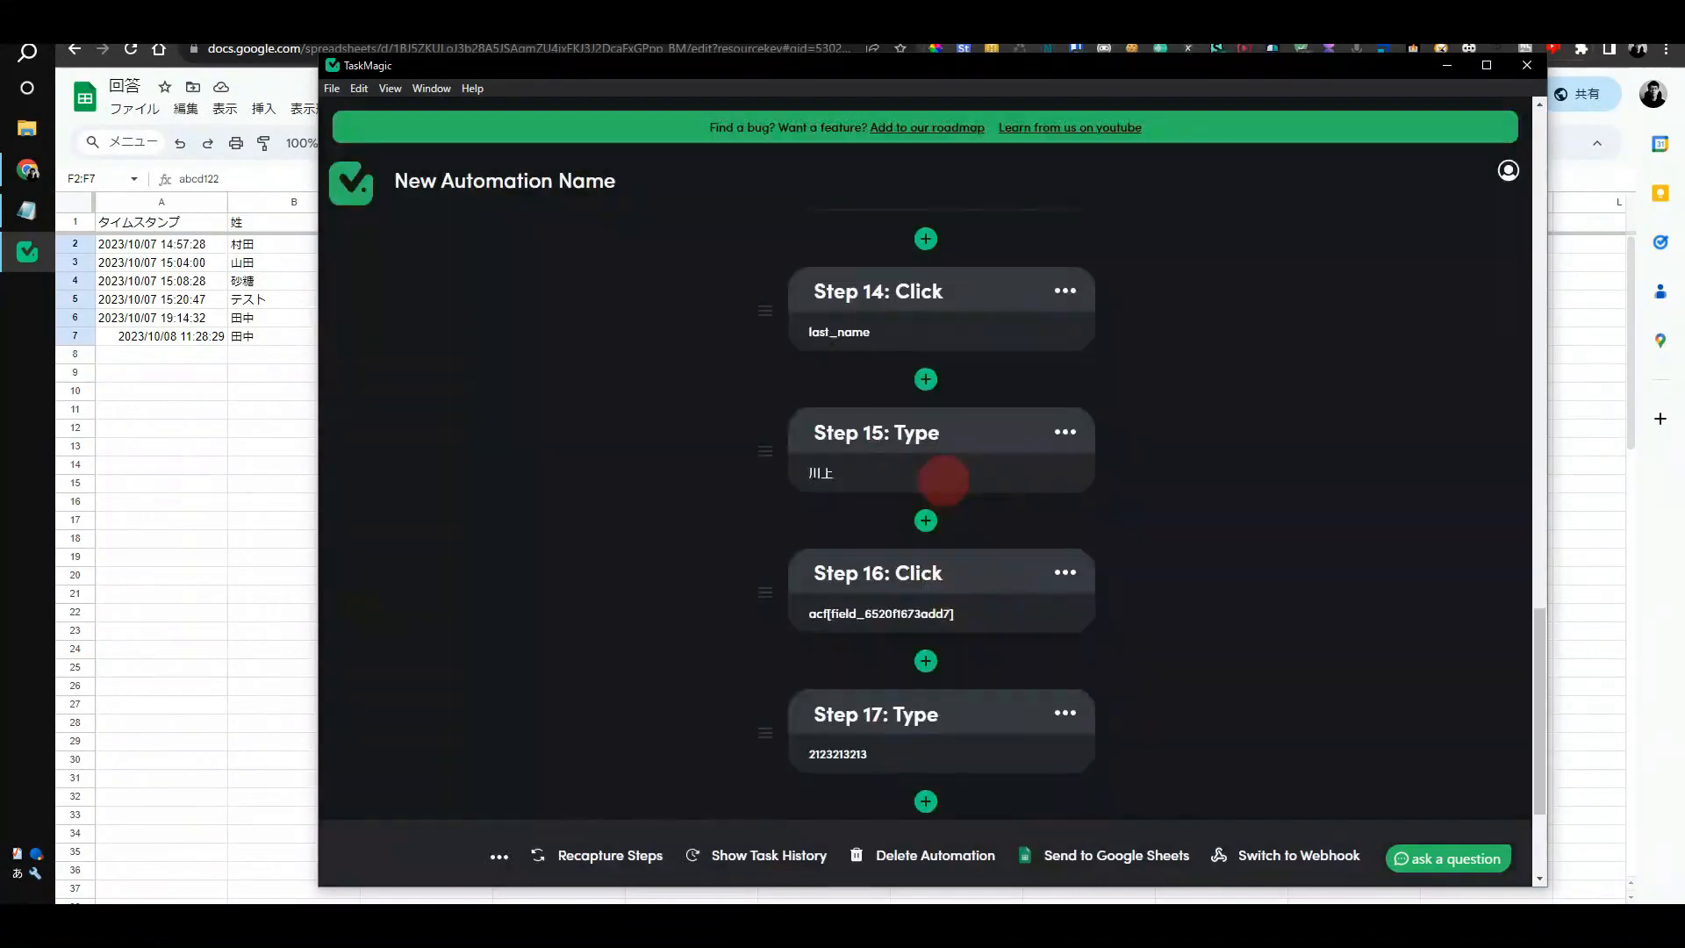
left_click(948, 480)
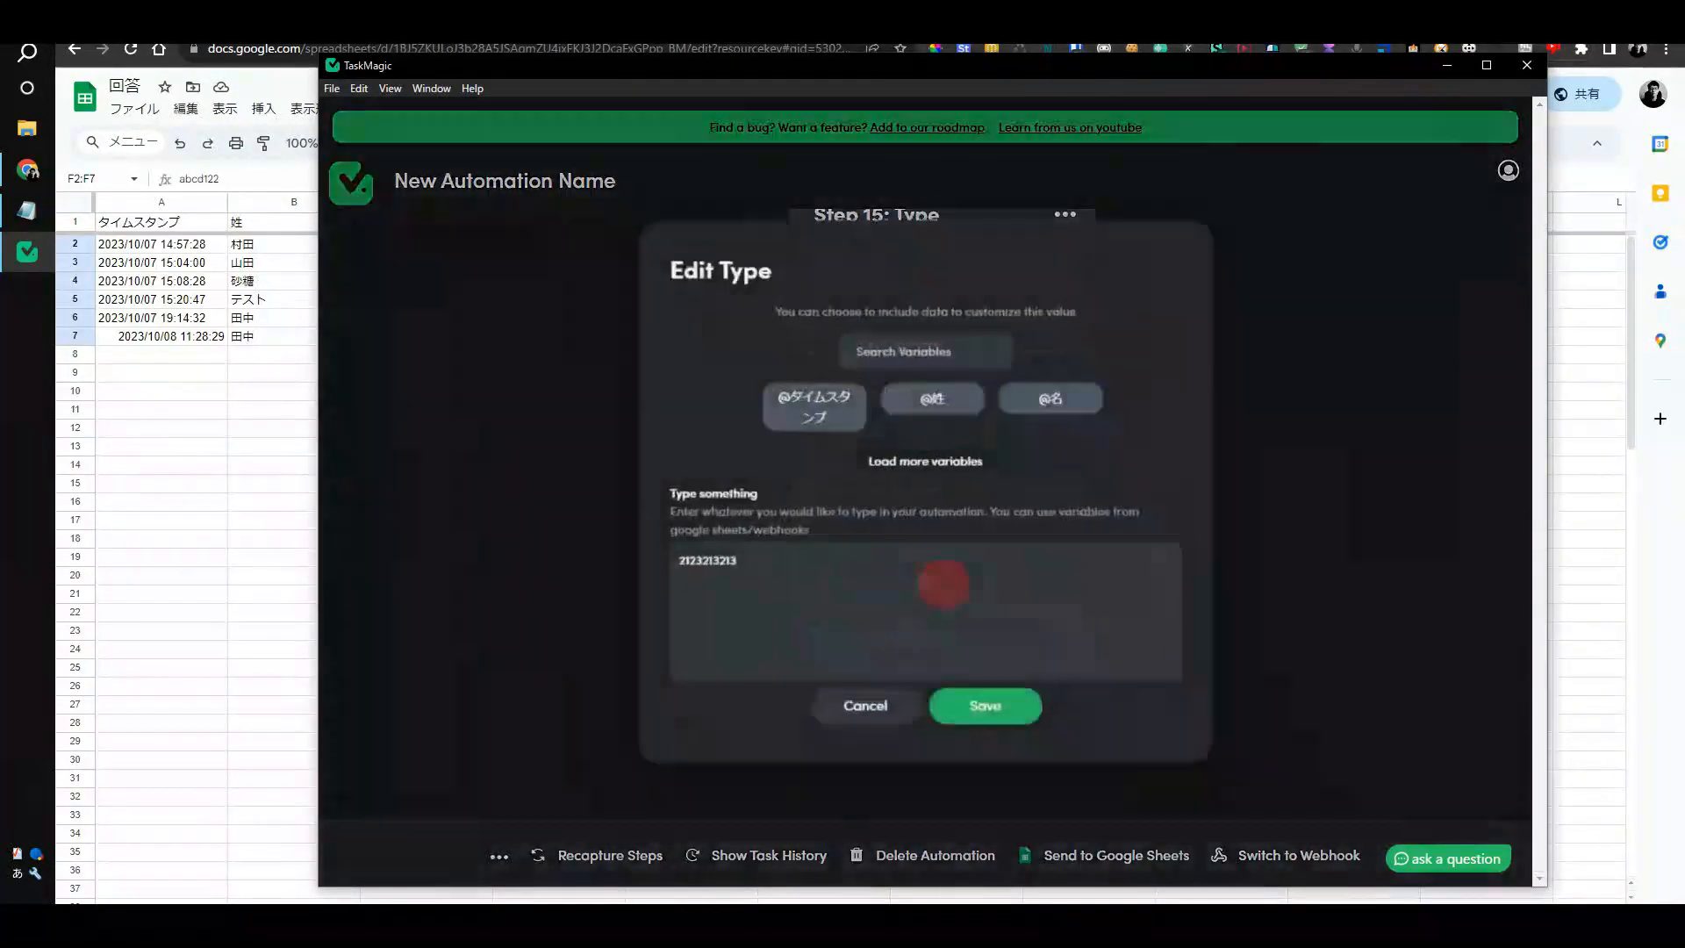
left_click_drag(925, 576, 620, 583)
key("BackSpace")
left_click(881, 458)
left_click(959, 709)
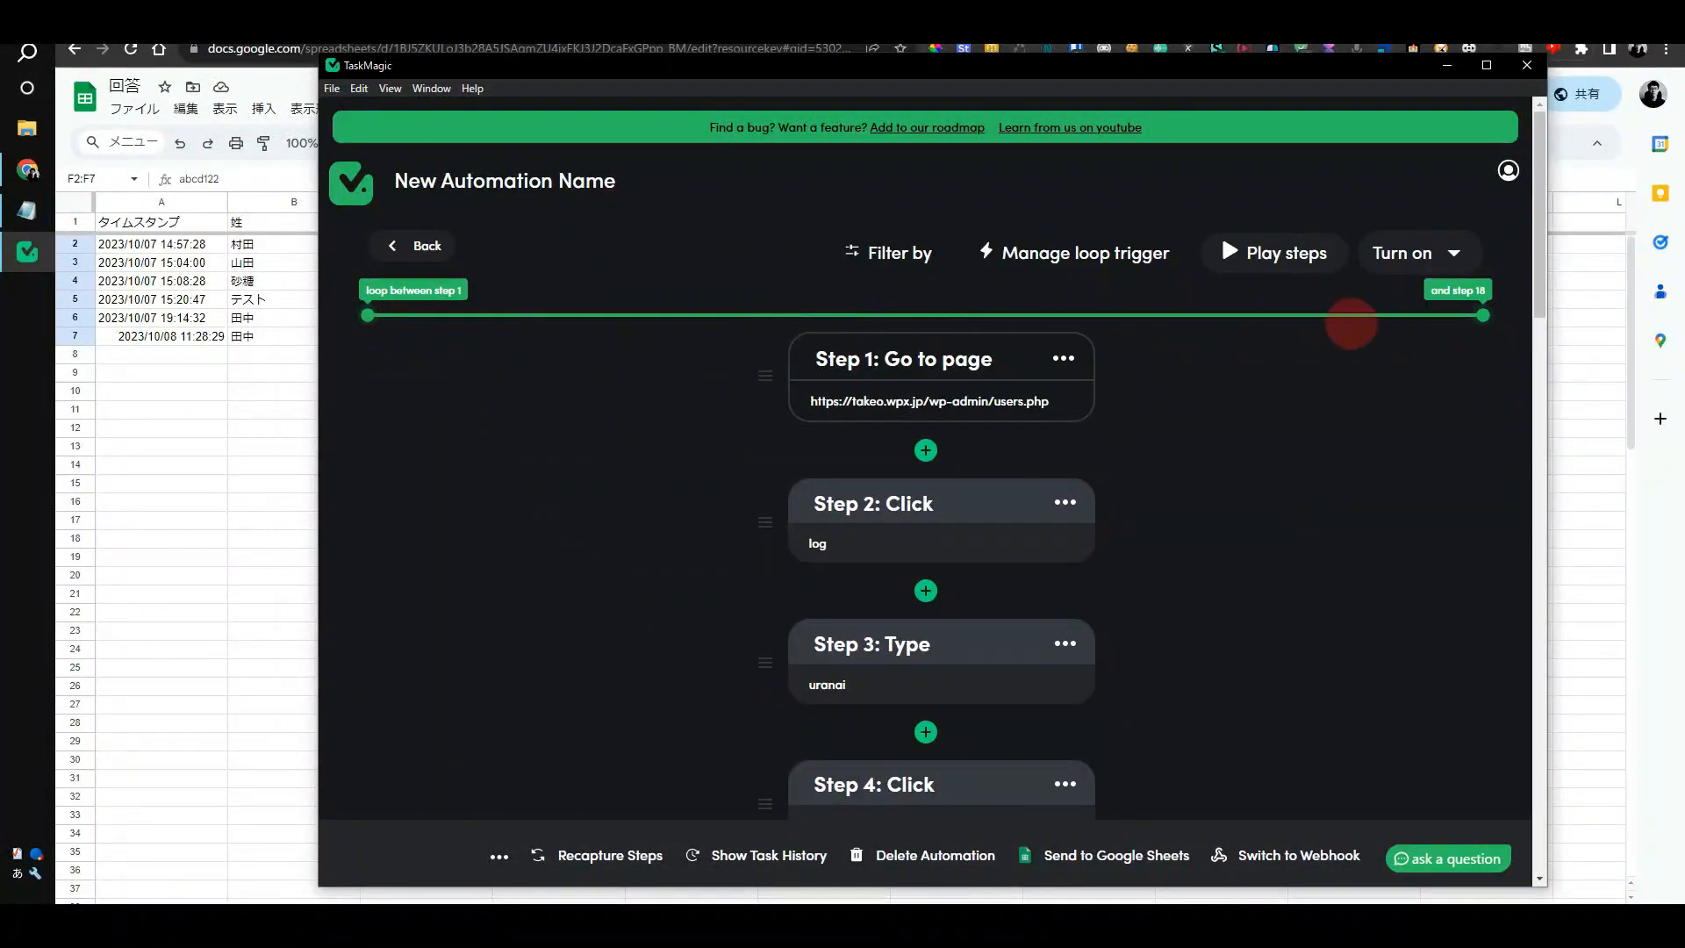
Limit the loop to run only steps 7 through 18
scroll(715, 430, "down", 6)
scroll(722, 417, "up", 2)
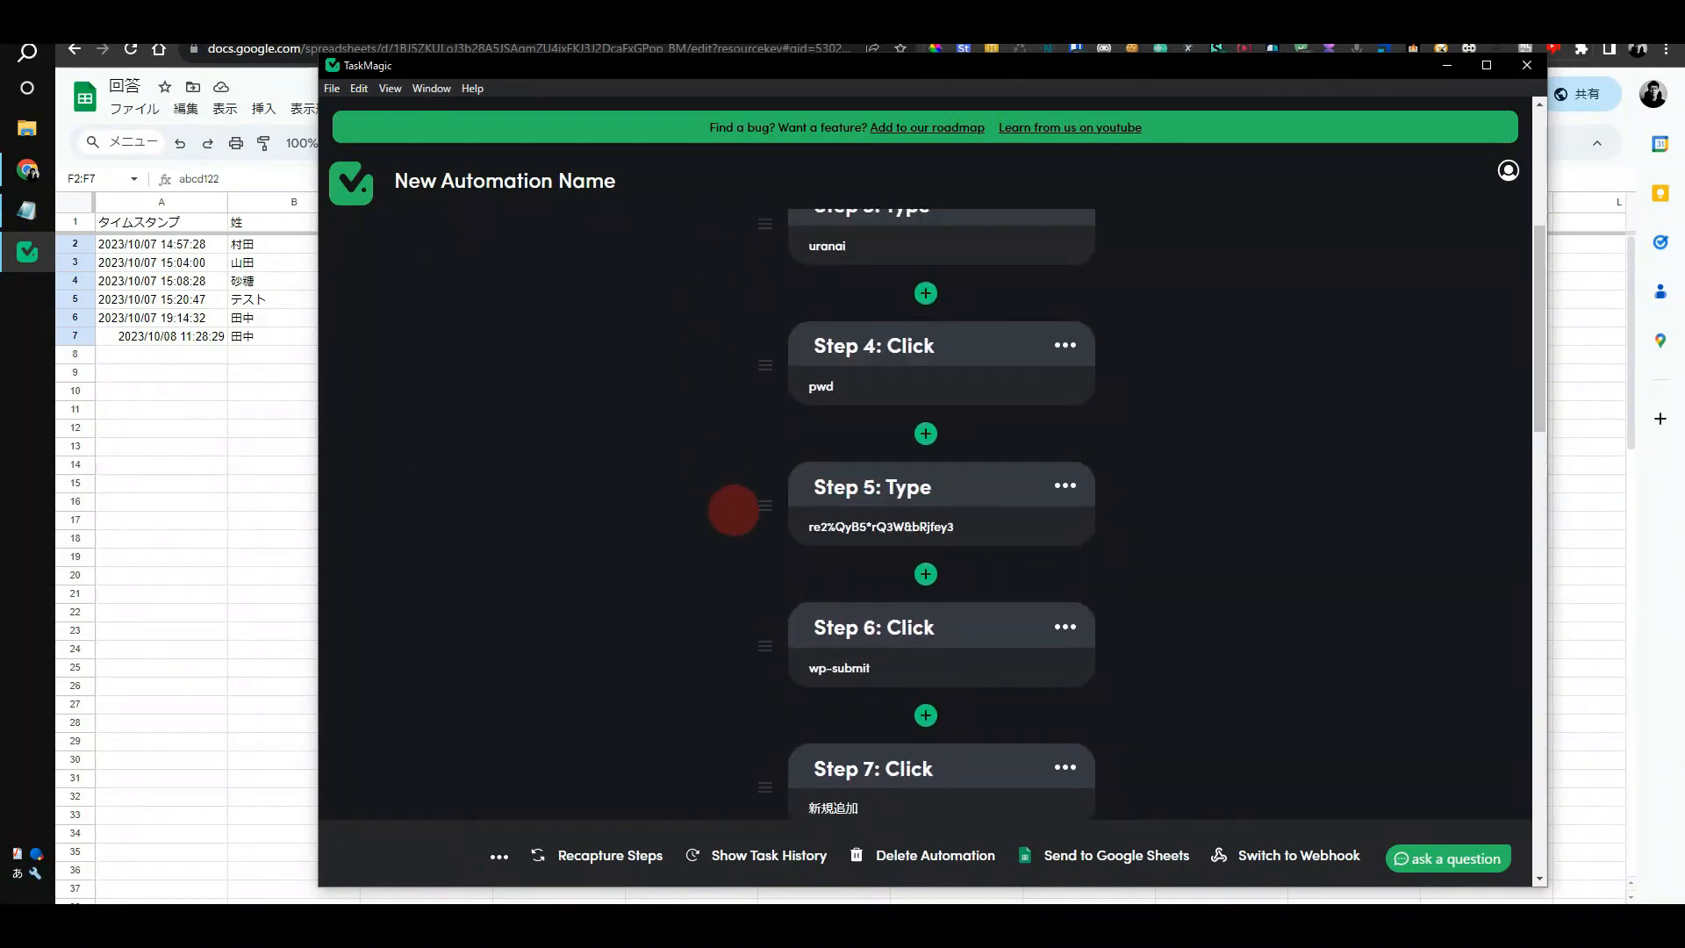
scroll(727, 535, "down", 4)
scroll(680, 494, "up", 8)
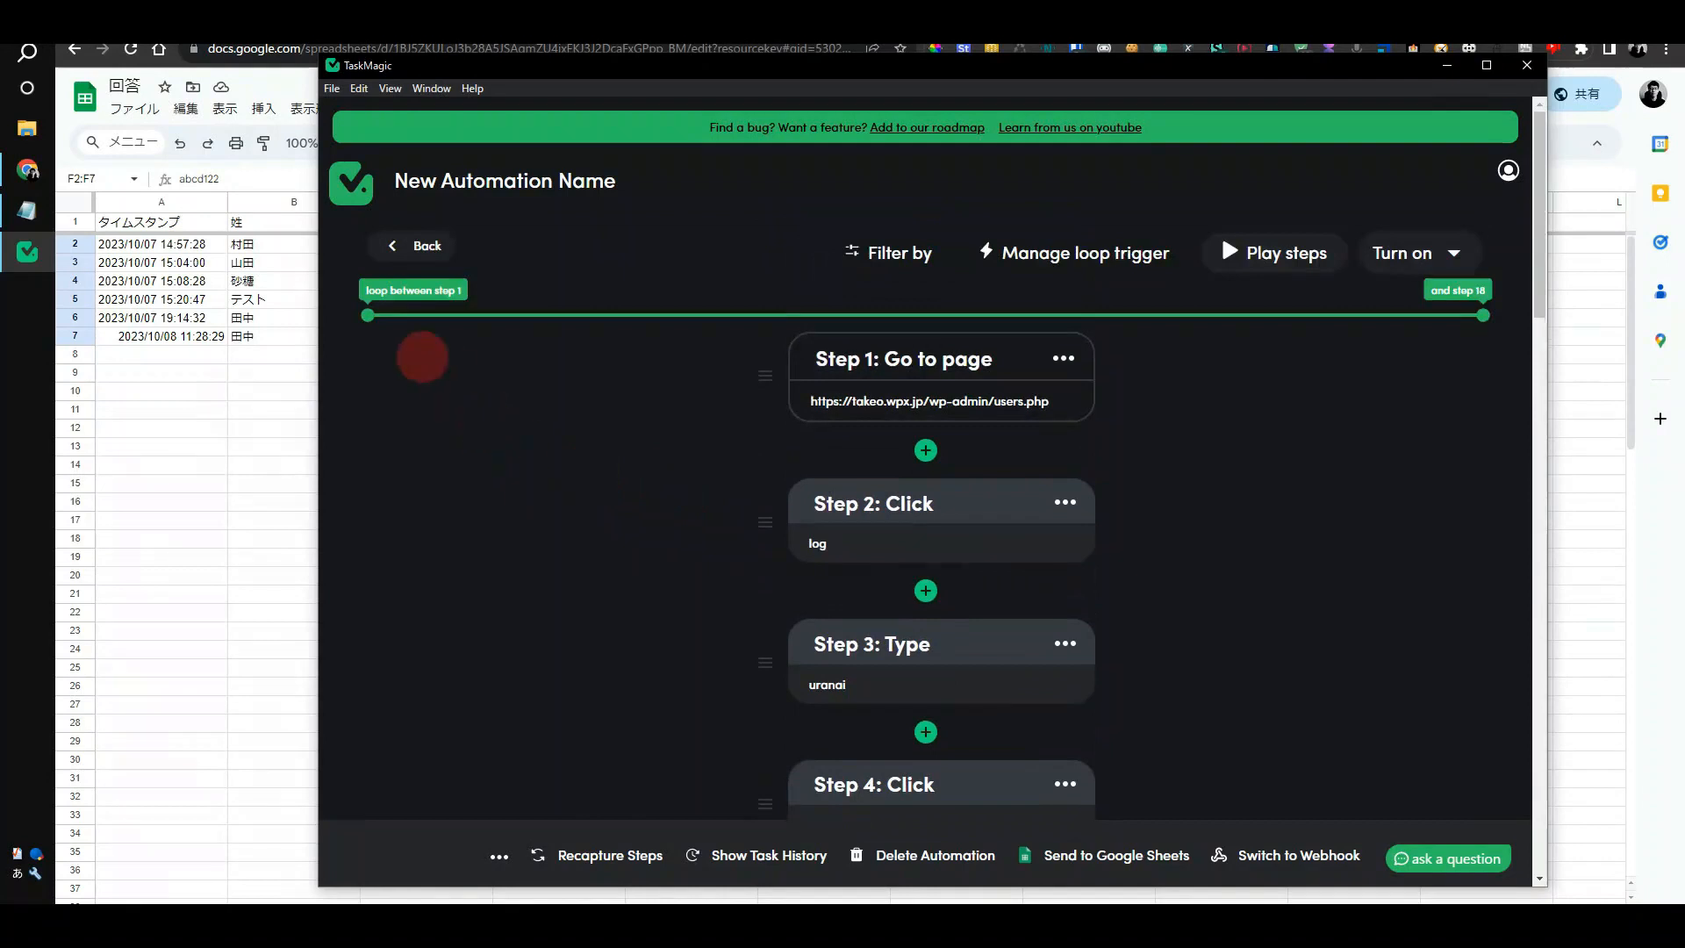
left_click_drag(372, 319, 739, 362)
scroll(736, 373, "down", 10)
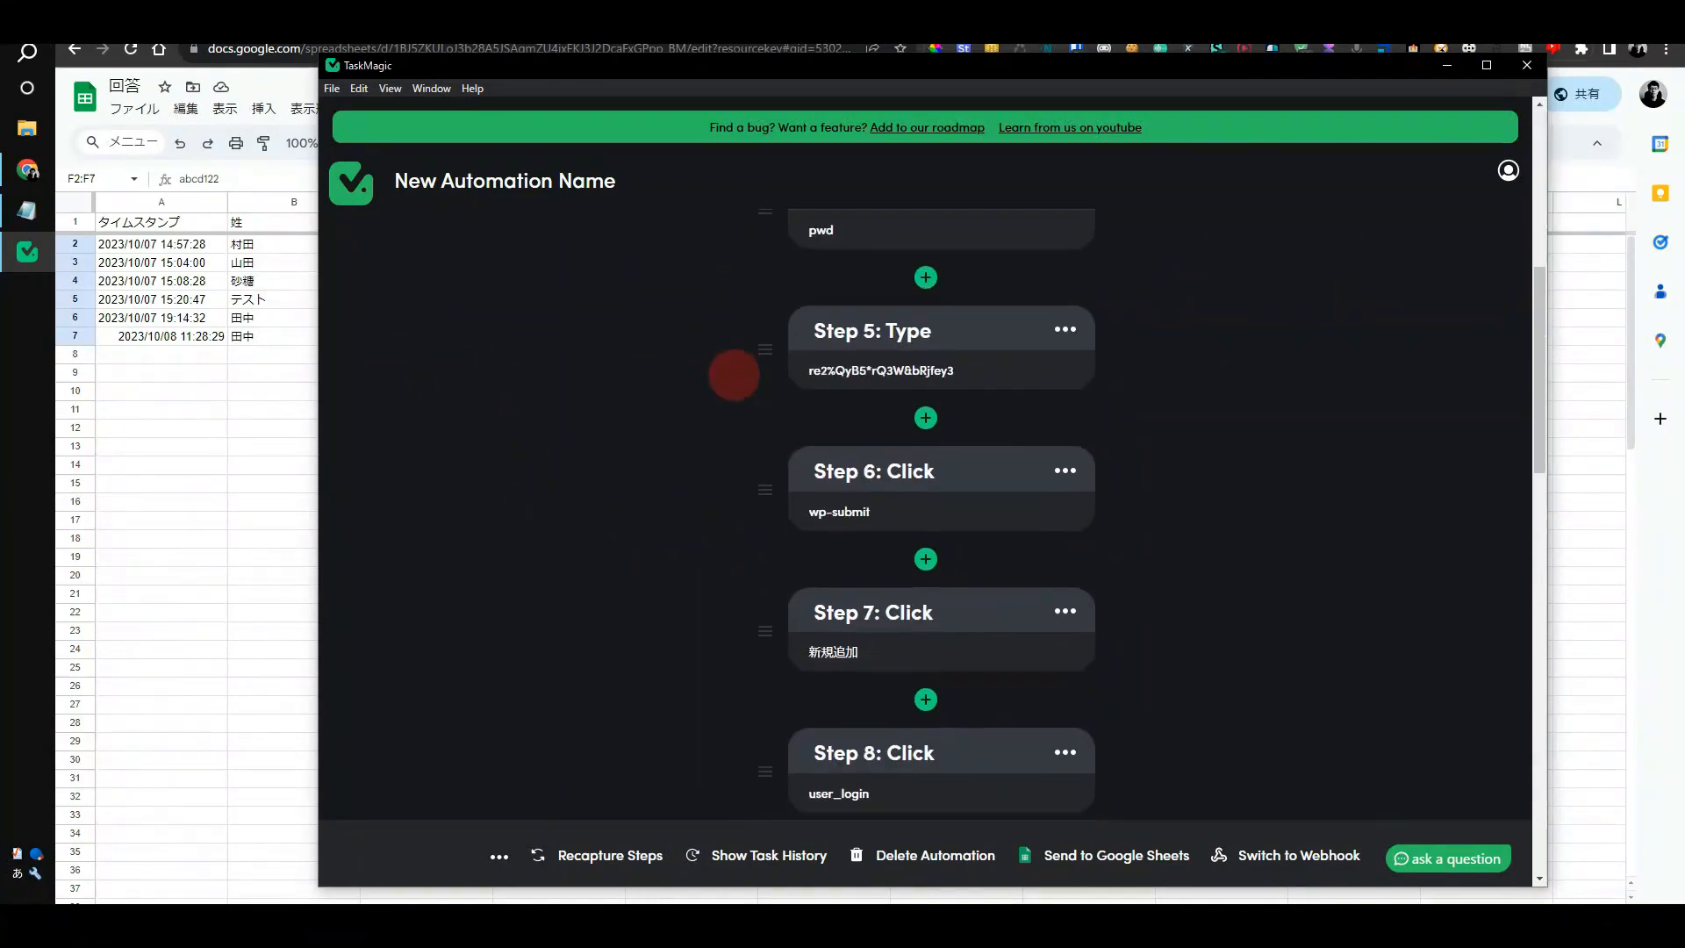
scroll(729, 334, "up", 6)
scroll(729, 369, "down", 5)
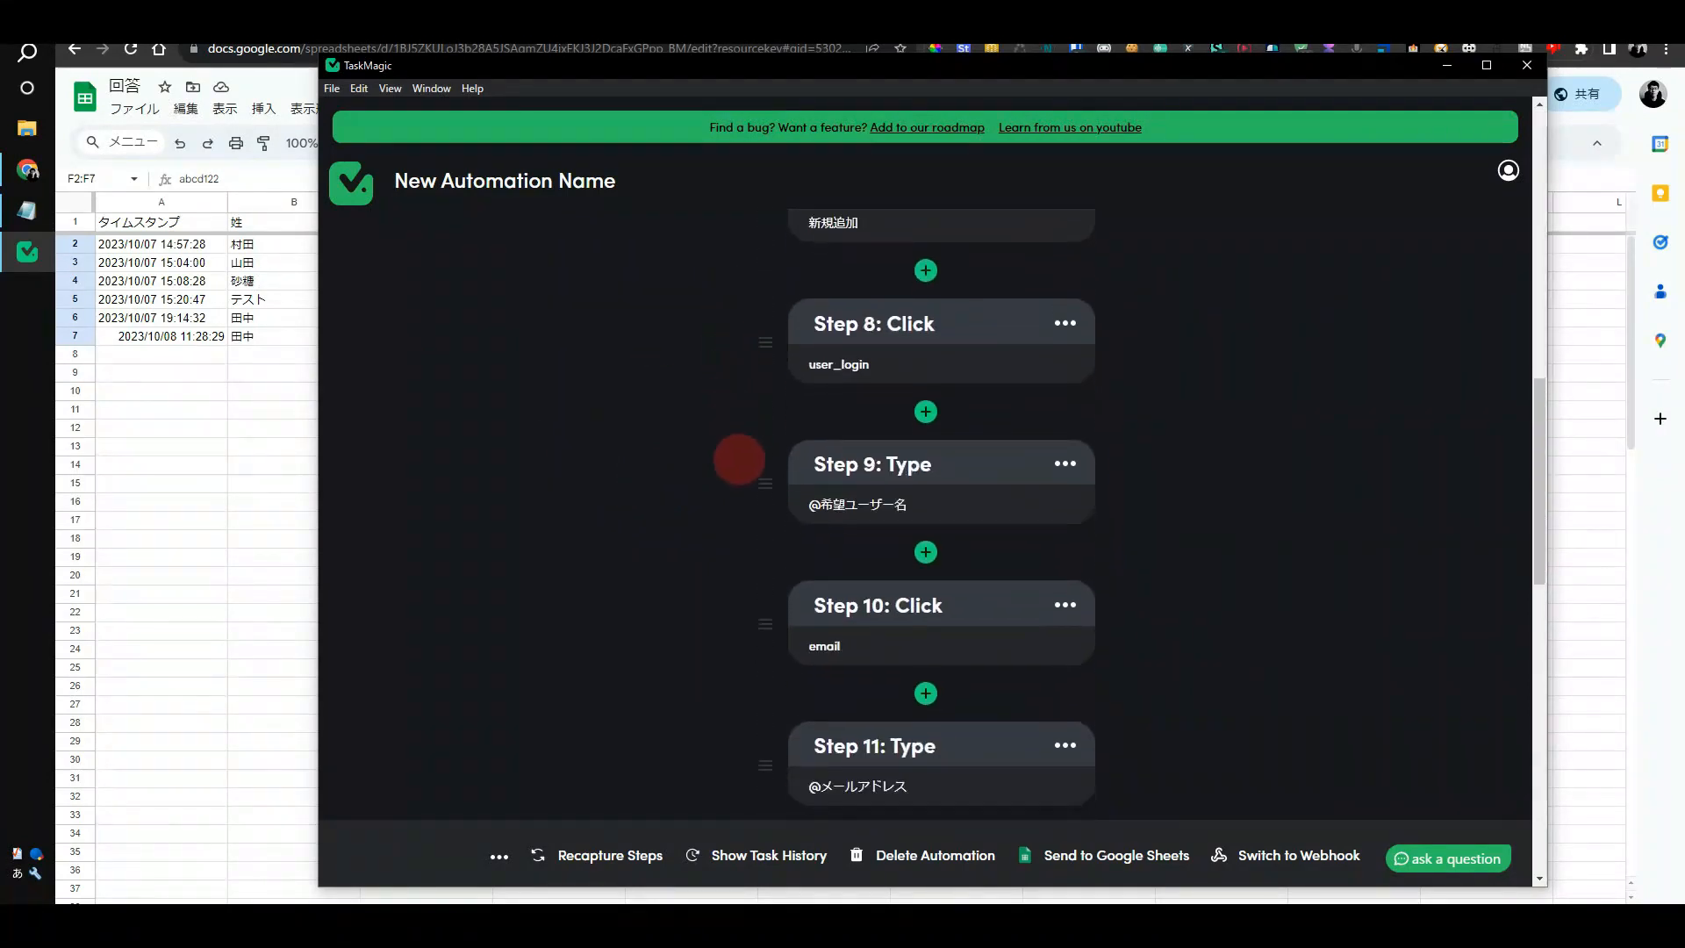
scroll(772, 298, "up", 2)
scroll(785, 457, "down", 6)
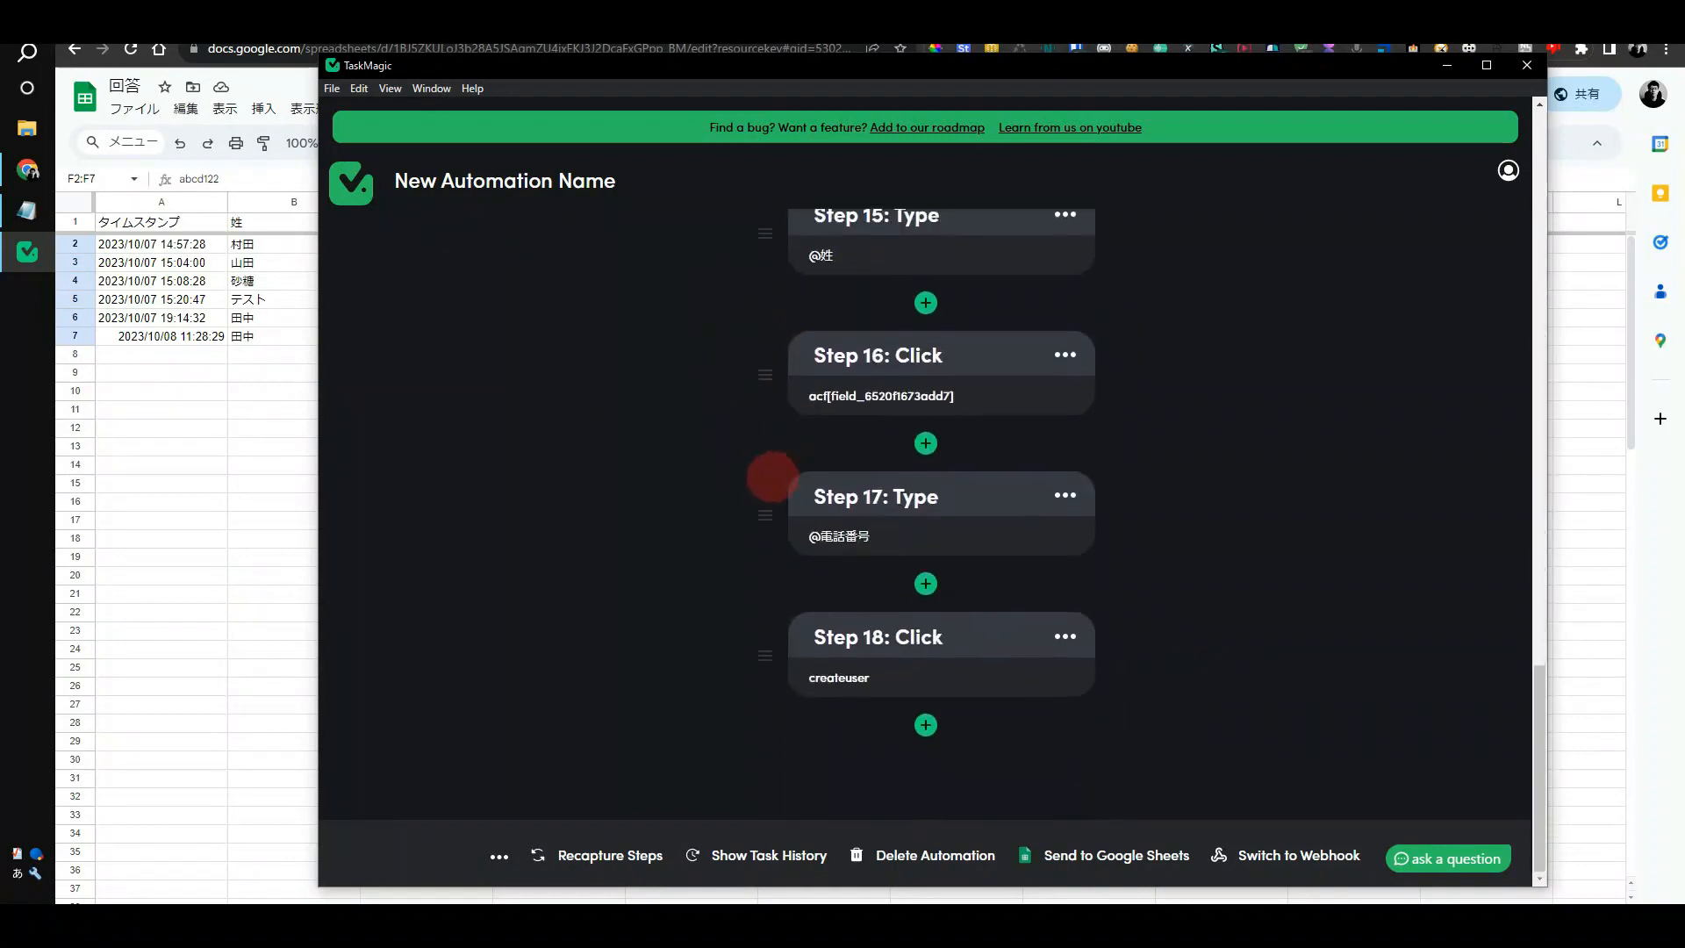
scroll(771, 474, "up", 12)
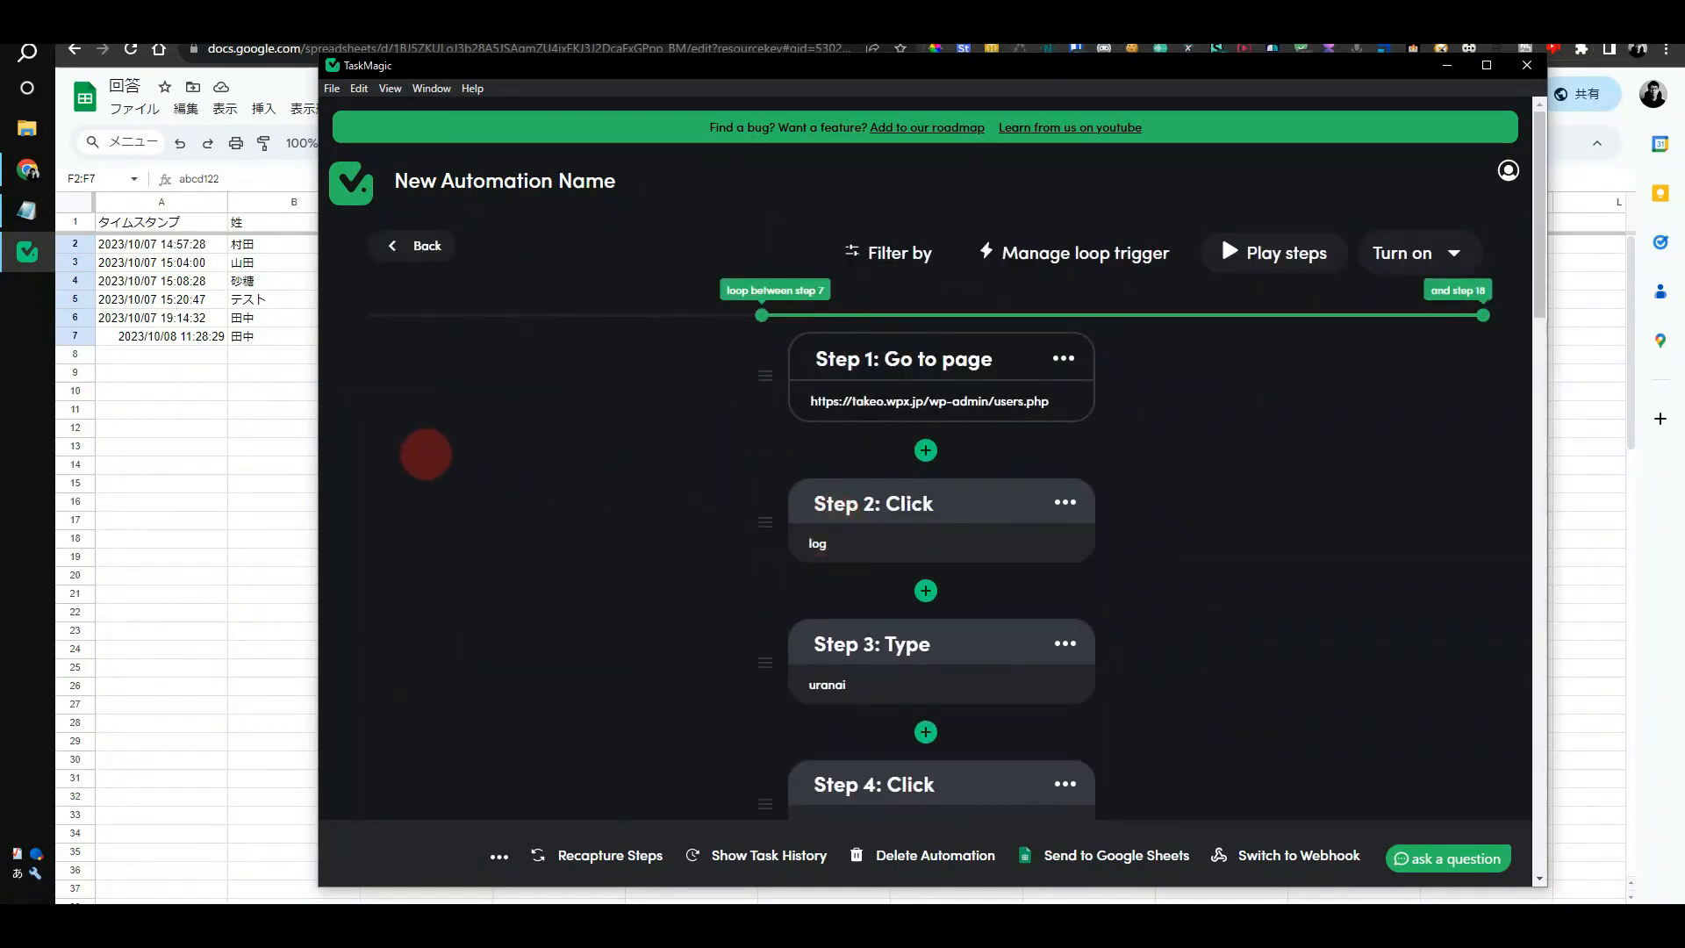
Review the response sheet's rows 2–7, highlighting the name, phone and username cells
left_click(275, 436)
left_click(75, 244)
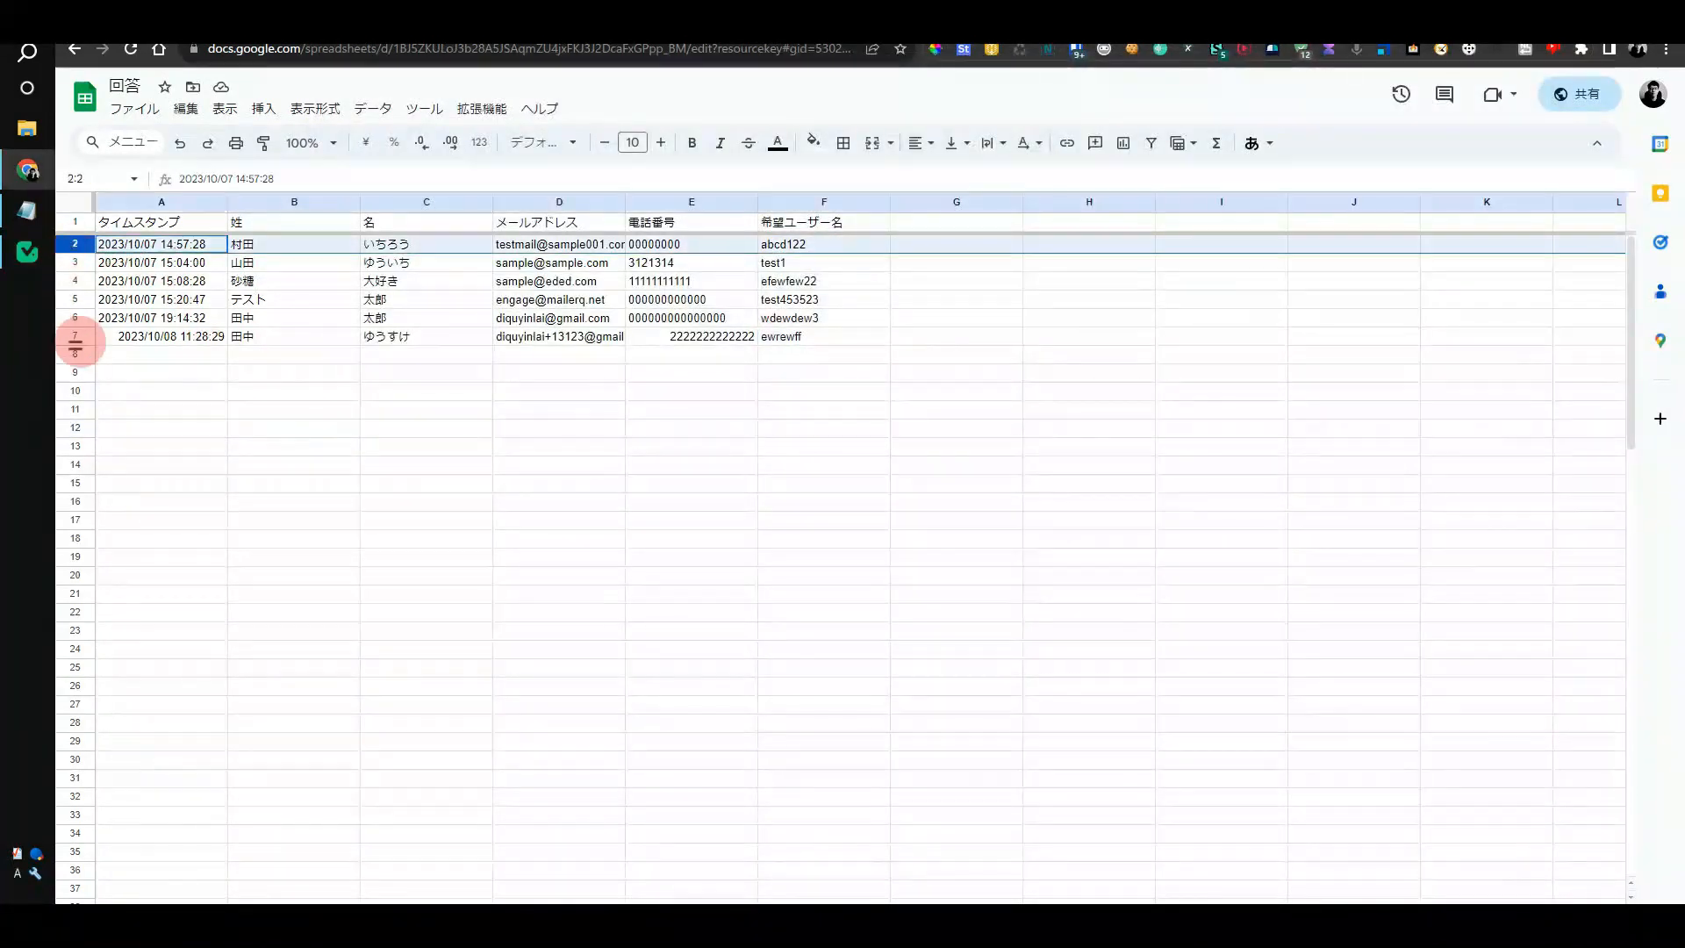
left_click(75, 335)
left_click_drag(132, 299, 738, 299)
left_click_drag(807, 246, 399, 242)
left_click_drag(800, 260, 751, 286)
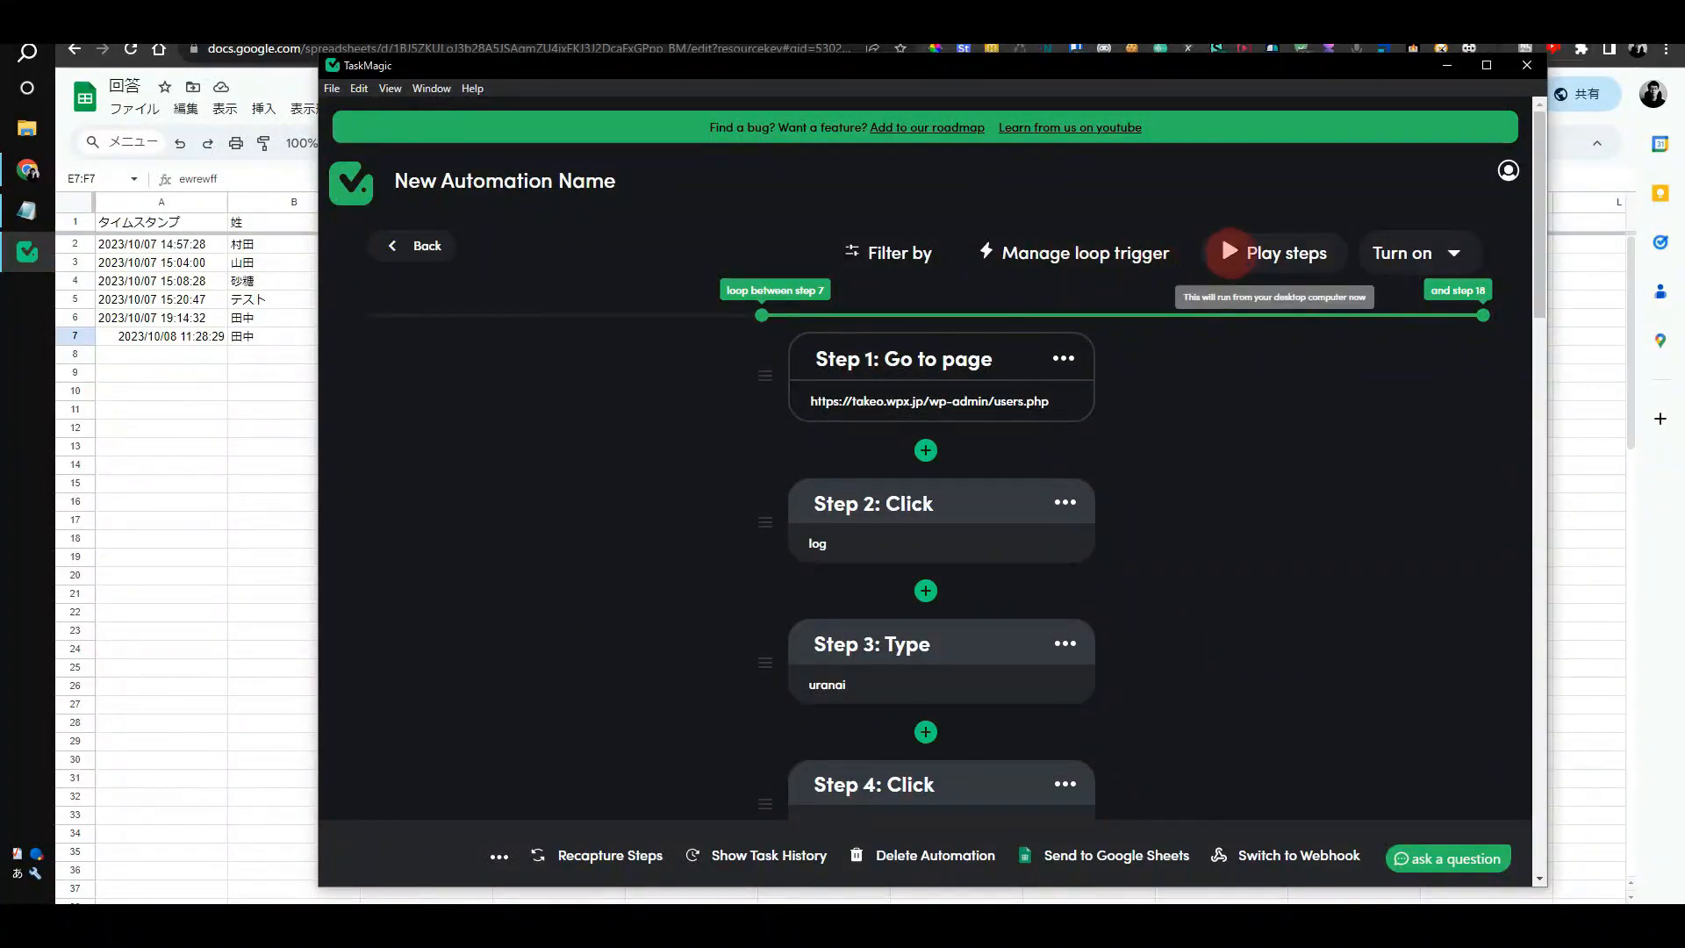
Test-run the automation and let it fill the WordPress add-user form through two loops
left_click(1229, 252)
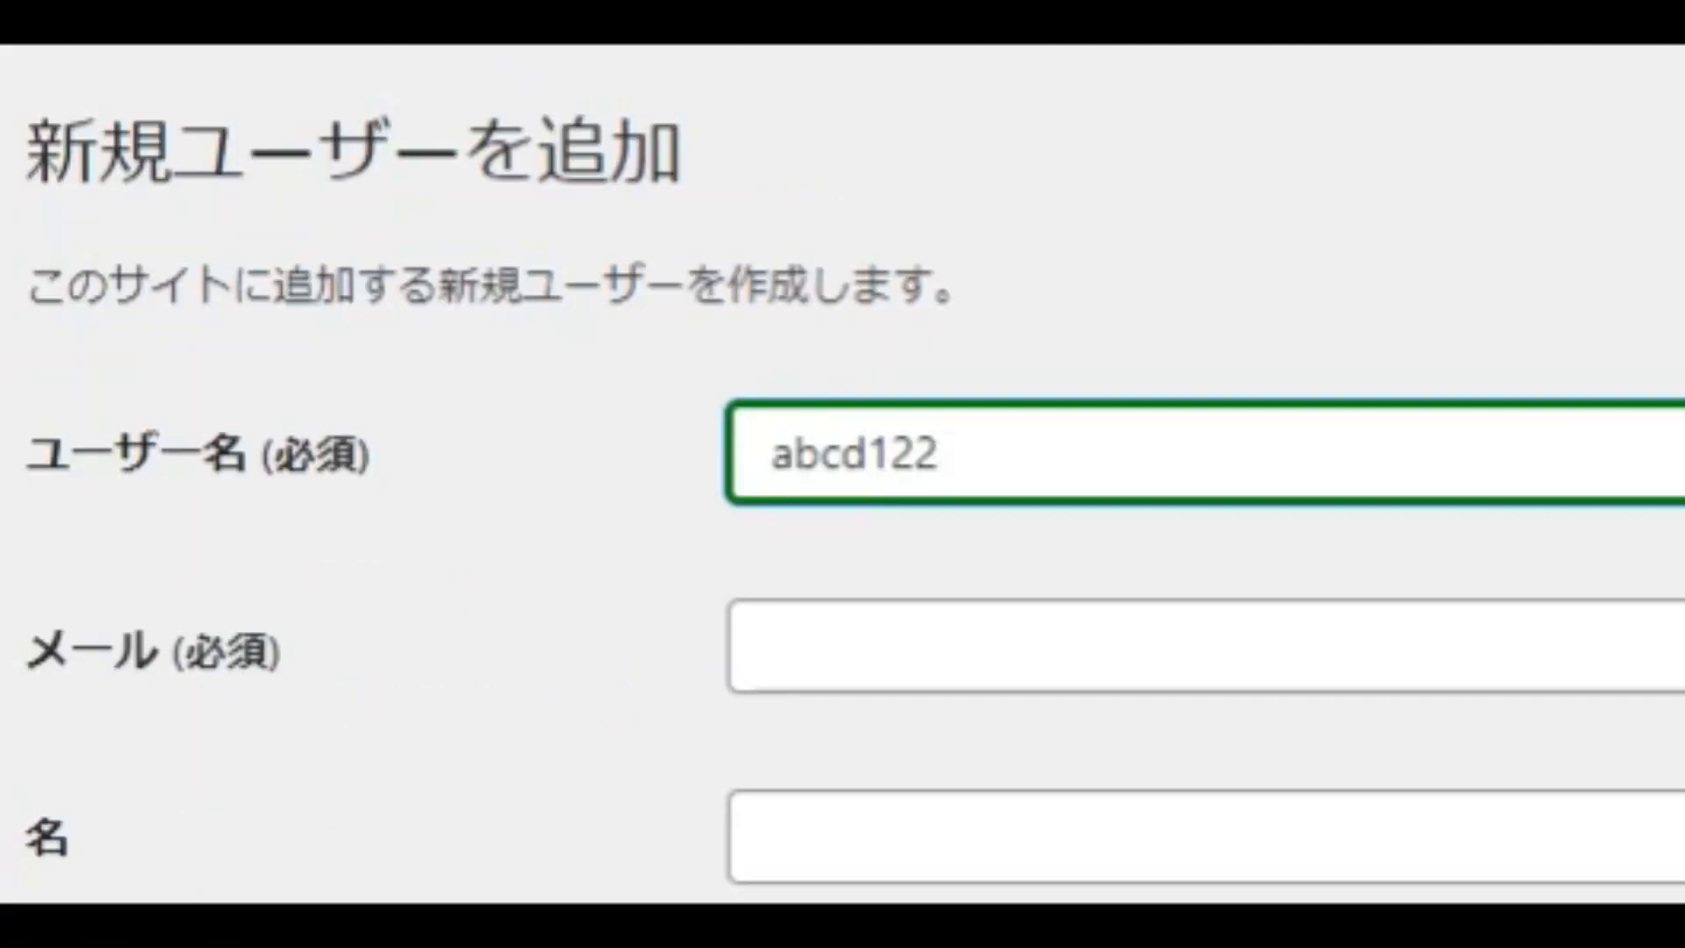
key("Tab")
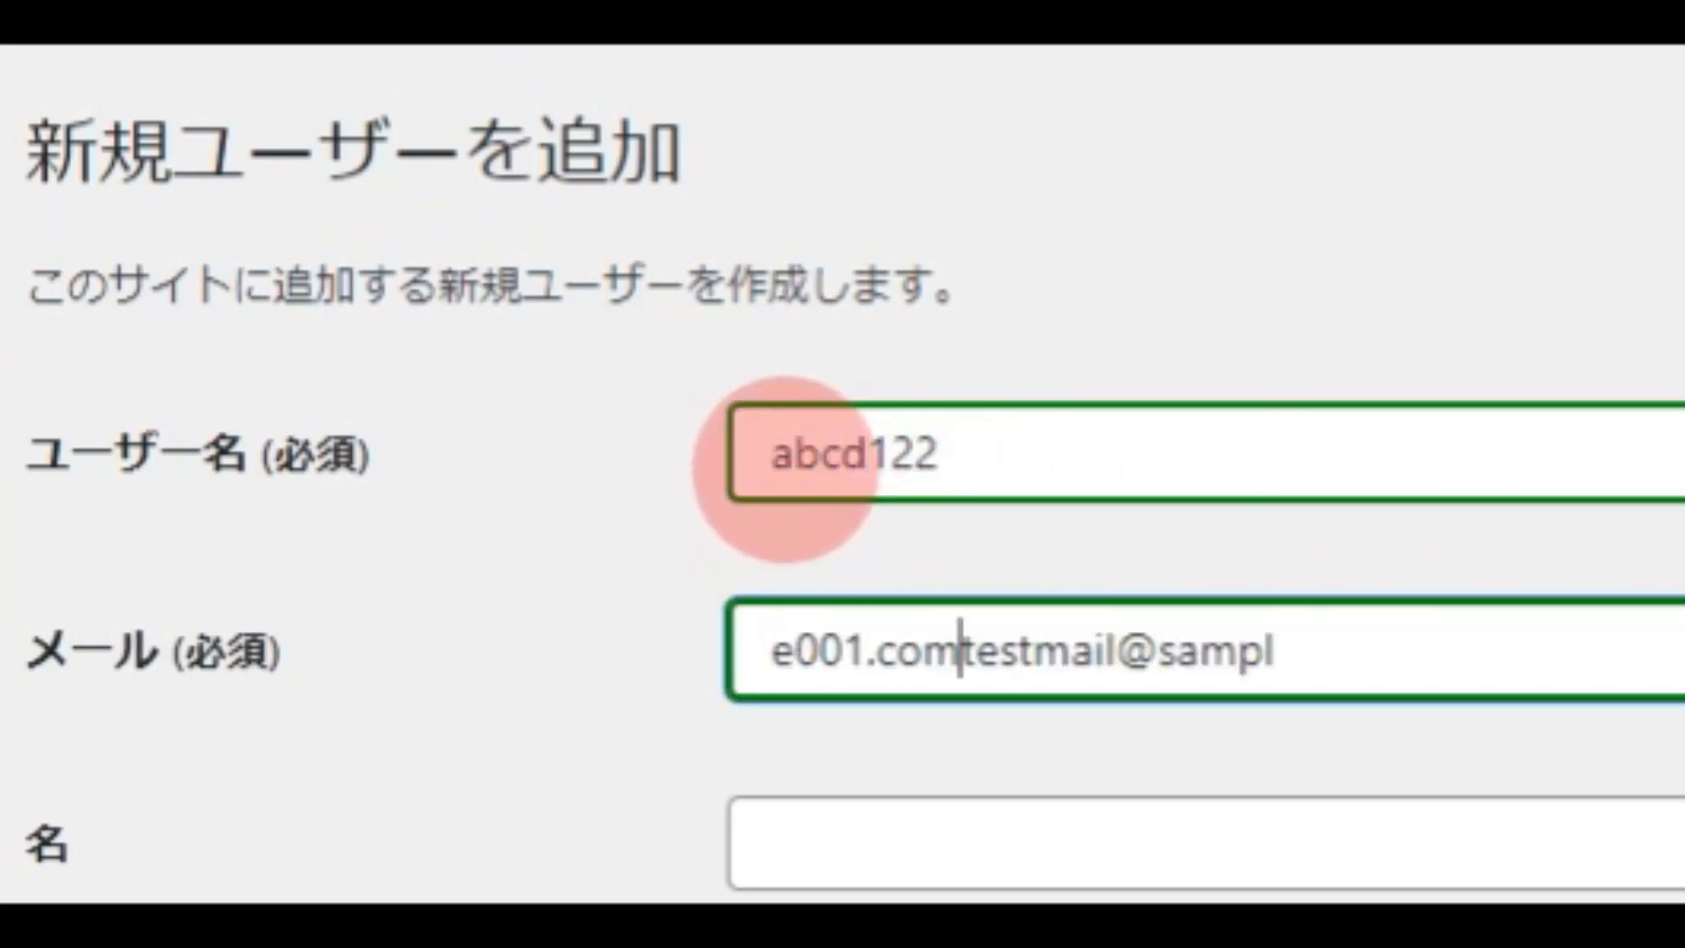
left_click(769, 465)
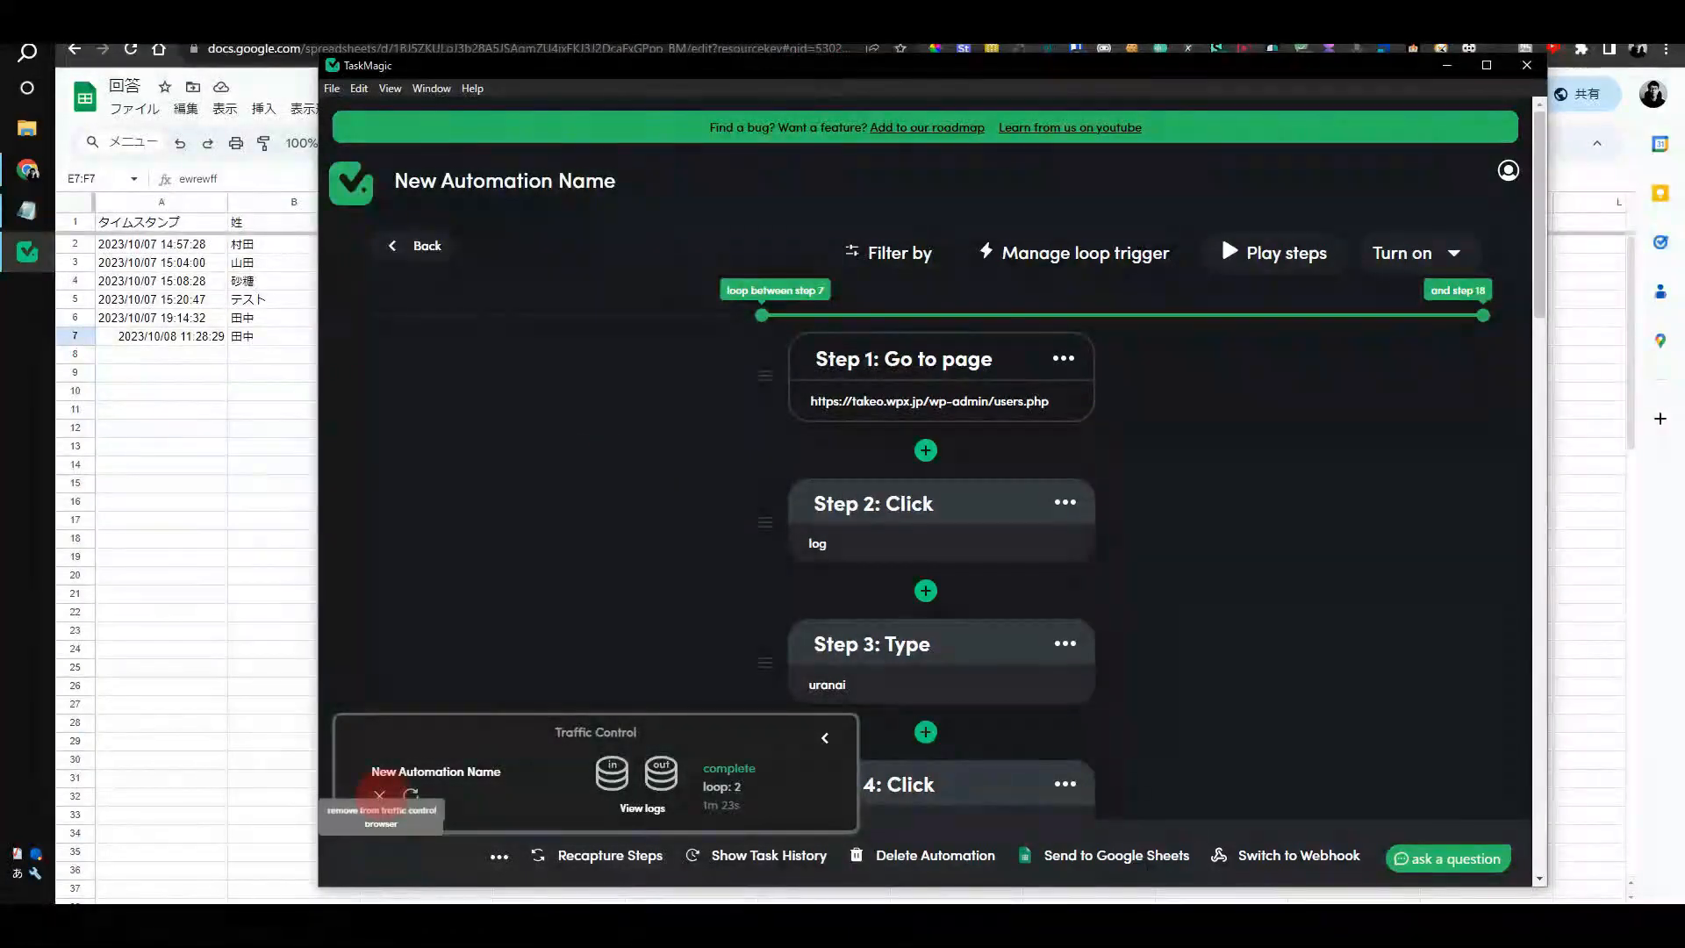
Leave the finished run and open the GoogleフォームからWordPress(コードあり) automation
left_click(381, 796)
left_click(972, 367)
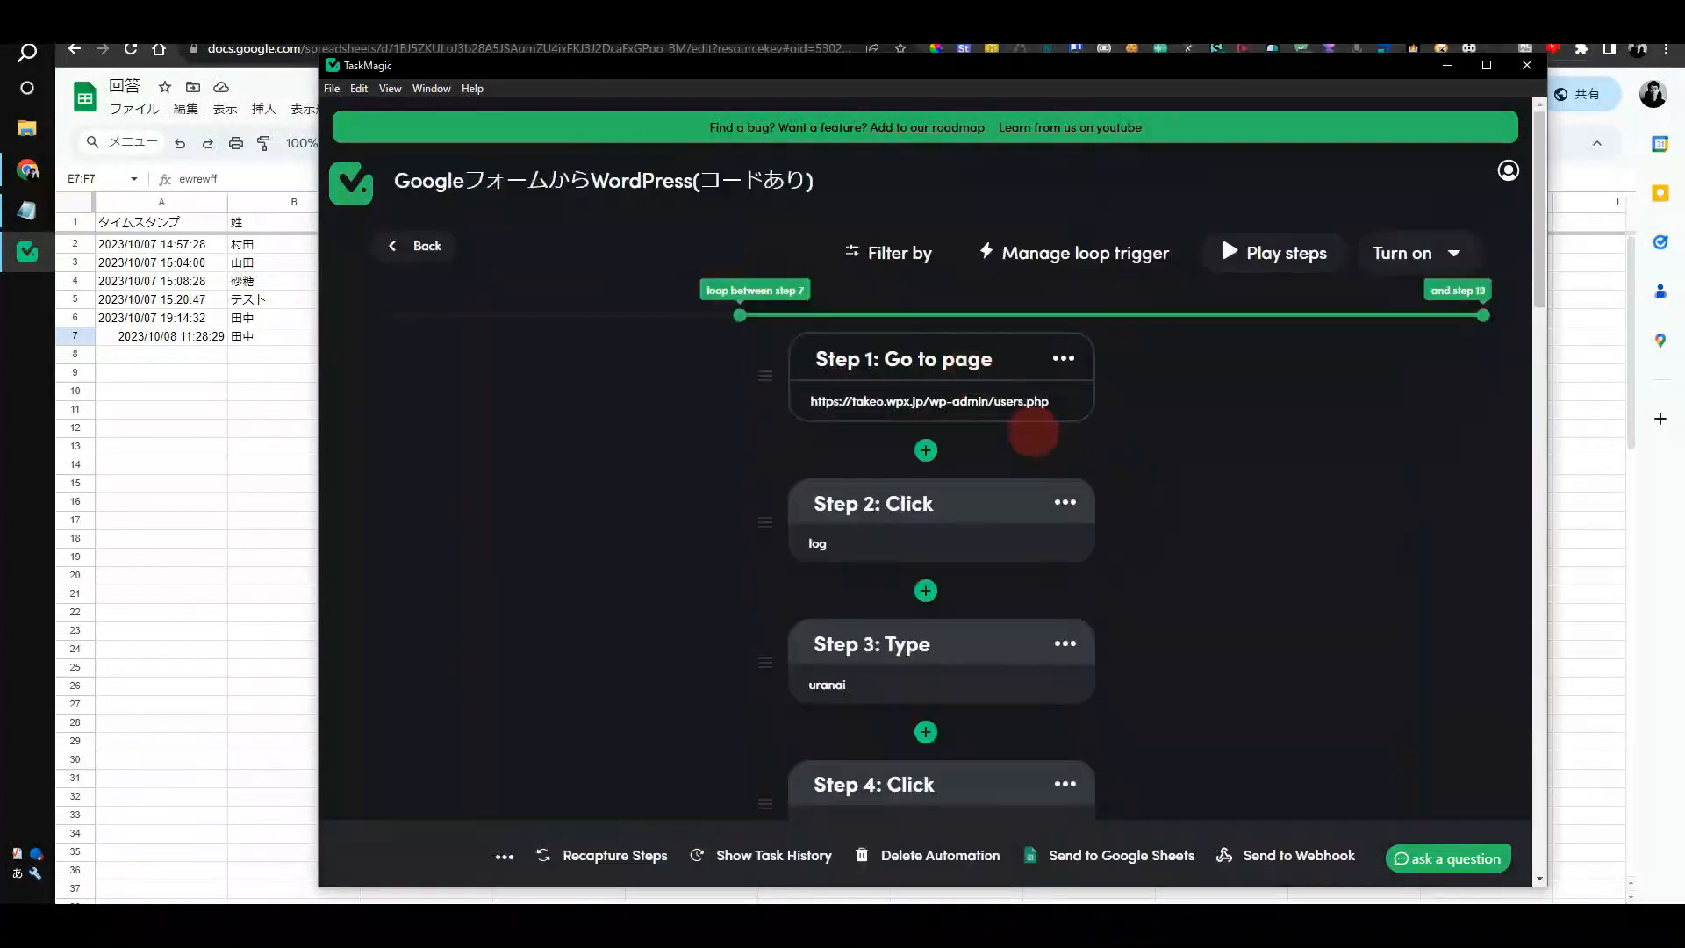
scroll(1084, 434, "down", 6)
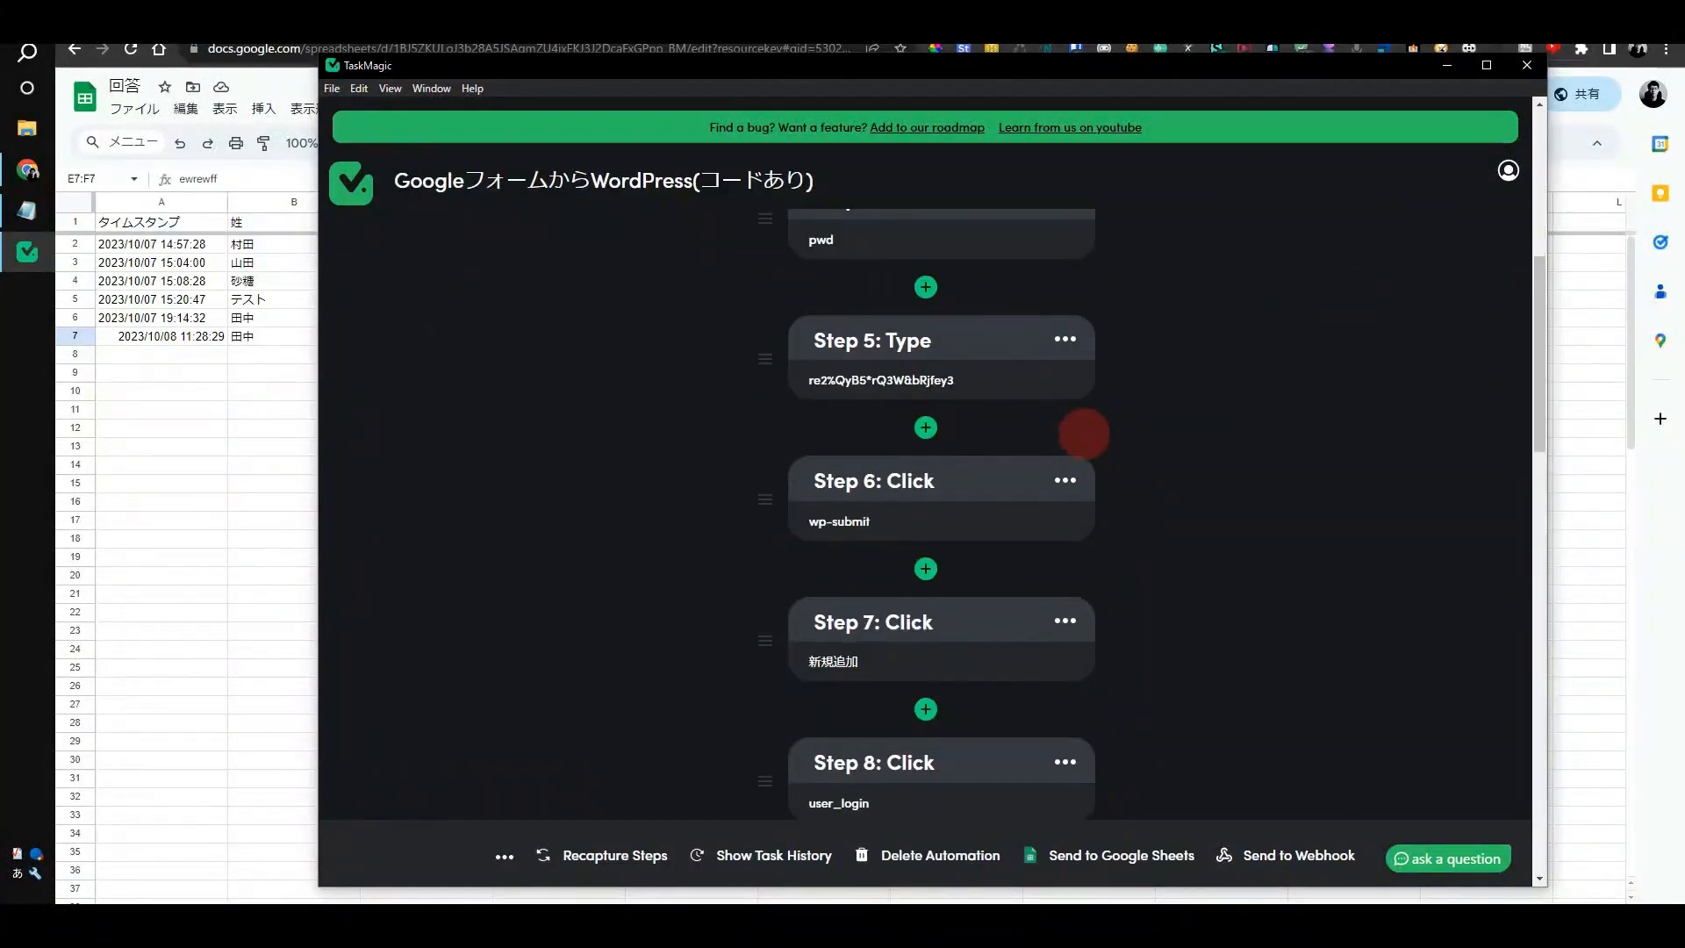
scroll(1084, 434, "down", 2)
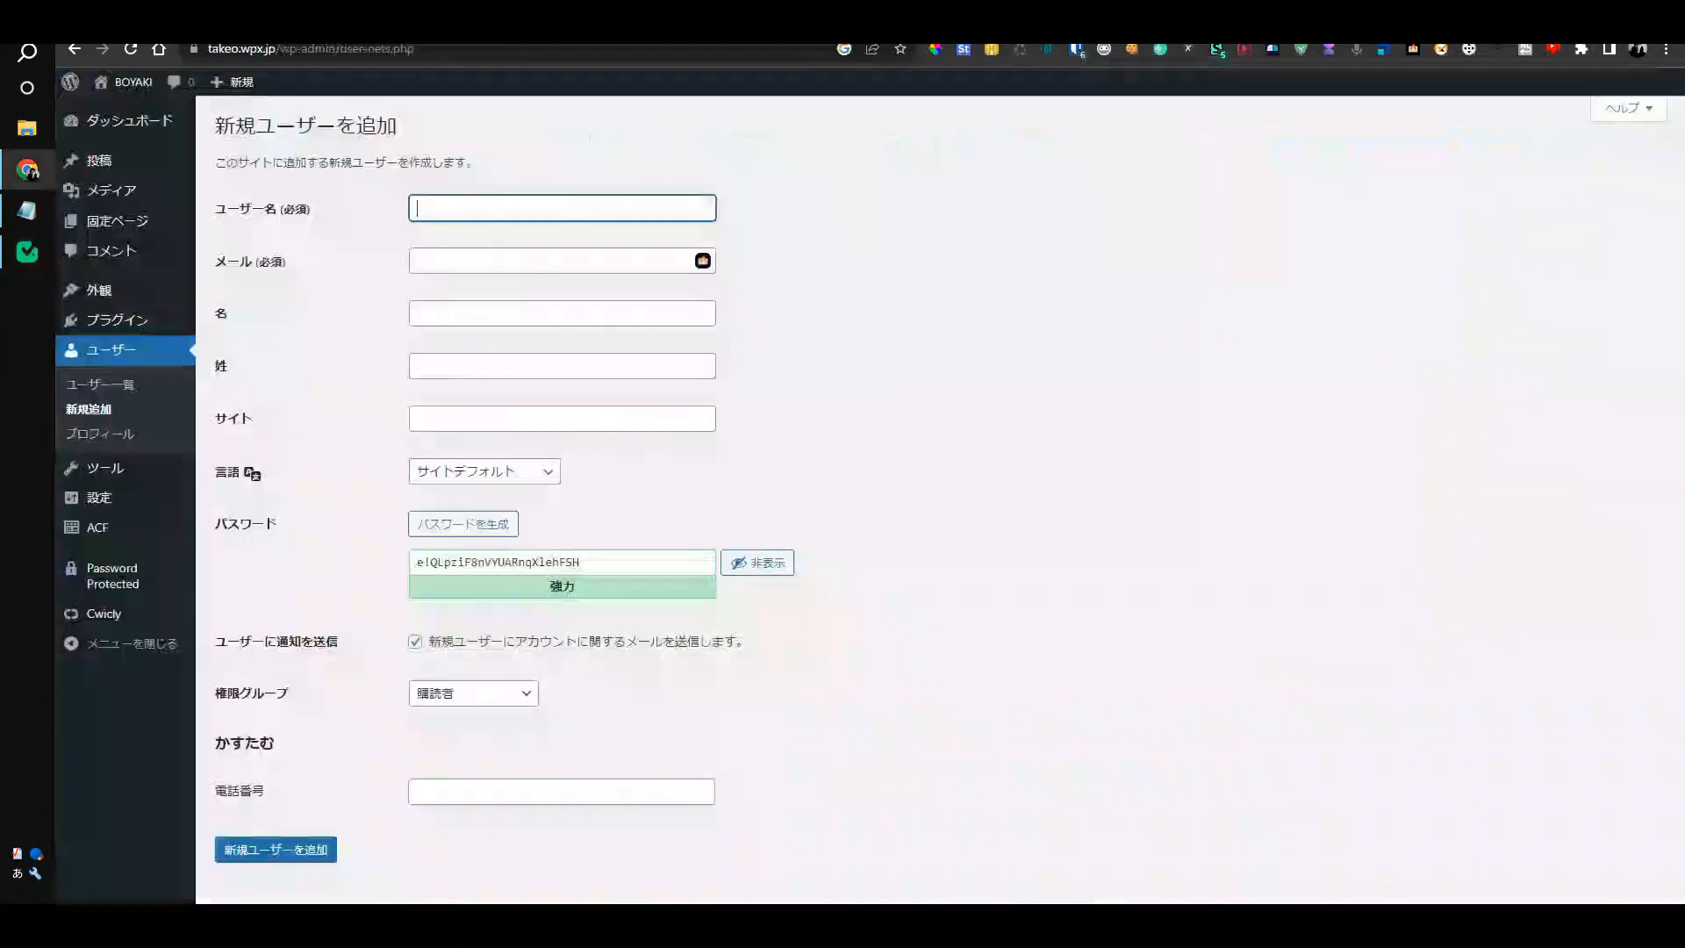
Enter test text 'sqwdwqd' in the WordPress username field, then return to the automation
left_click(516, 214)
type("sqwdwqd")
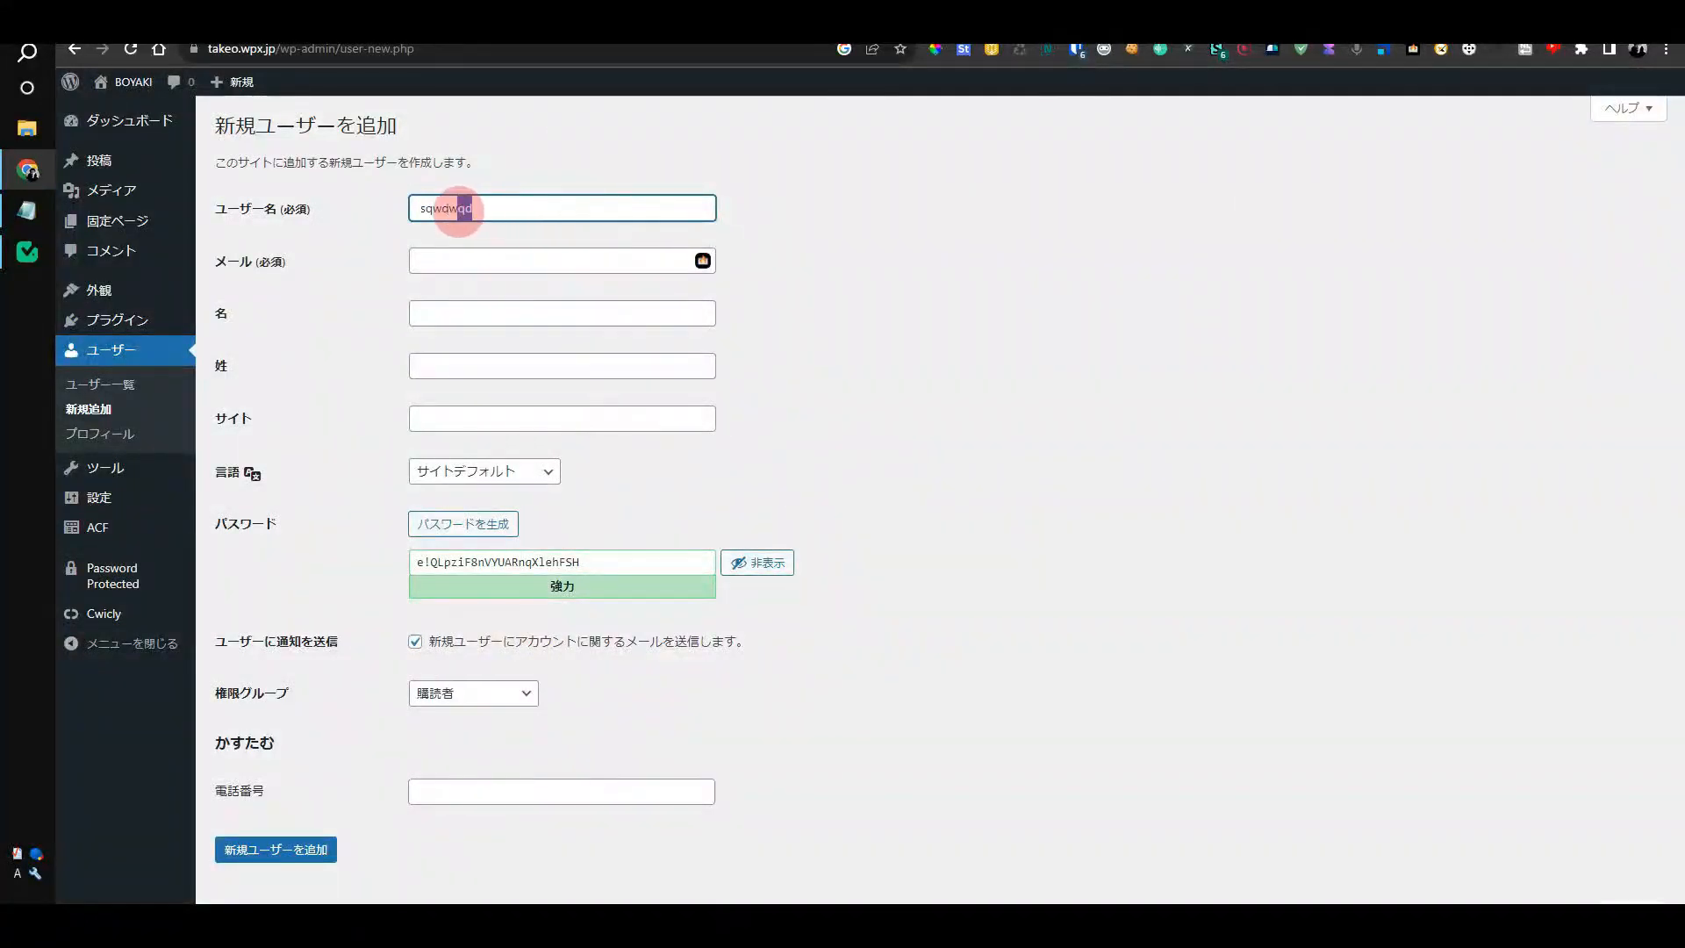
left_click(417, 210)
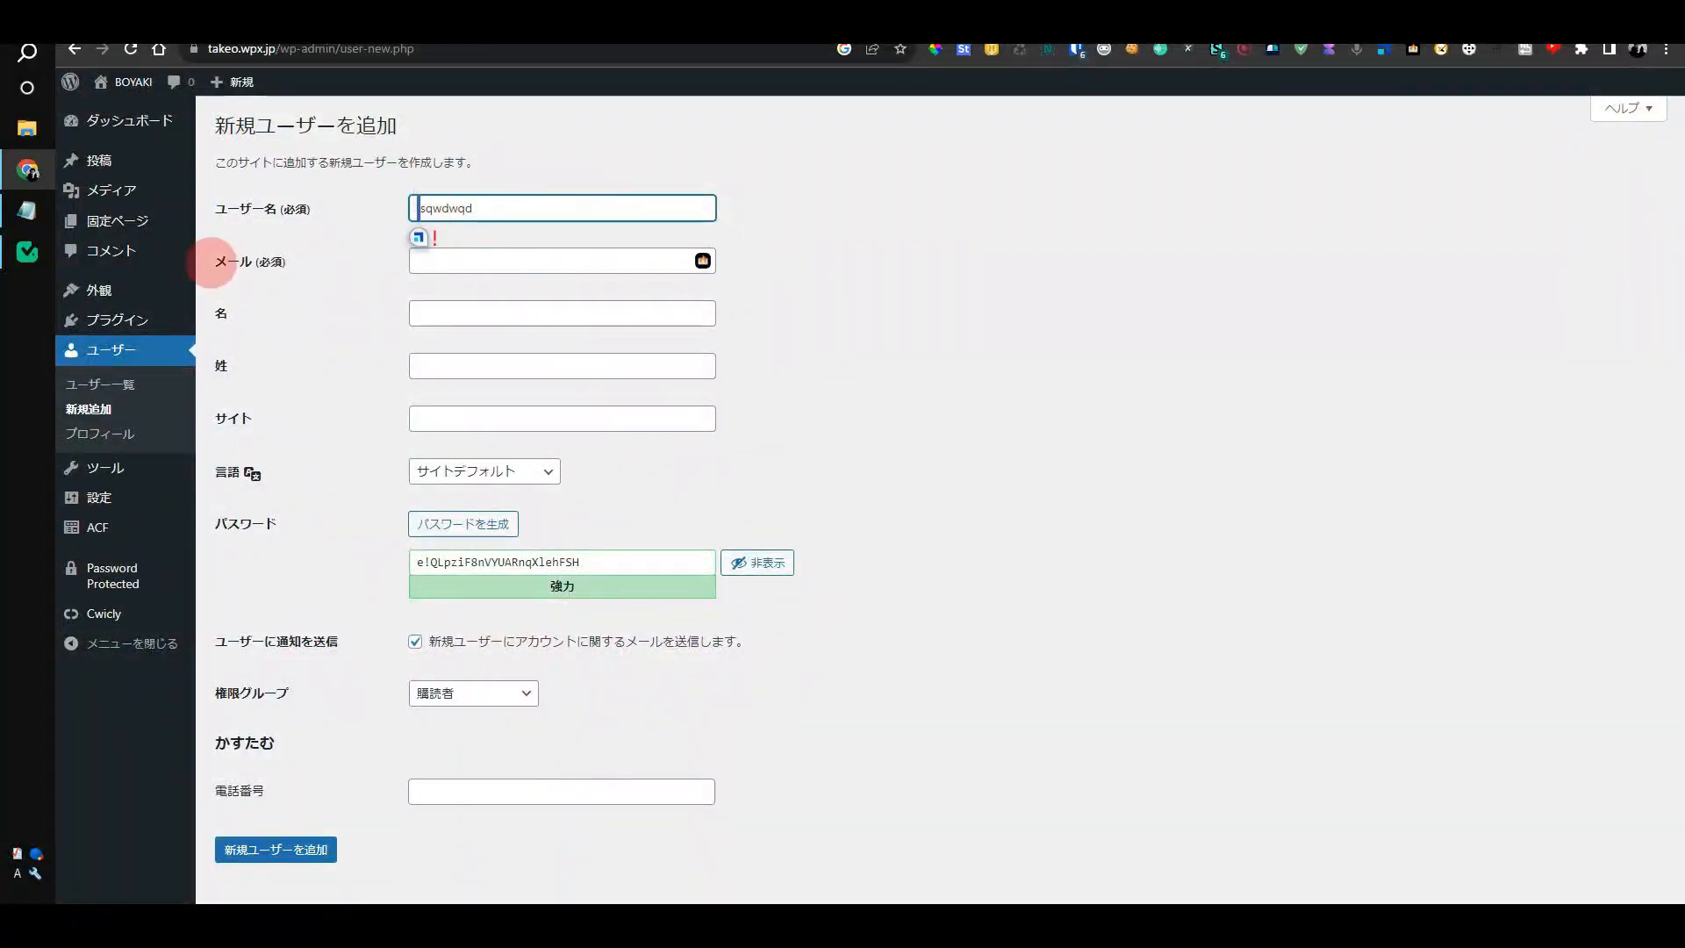
left_click(27, 251)
scroll(842, 518, "down", 3)
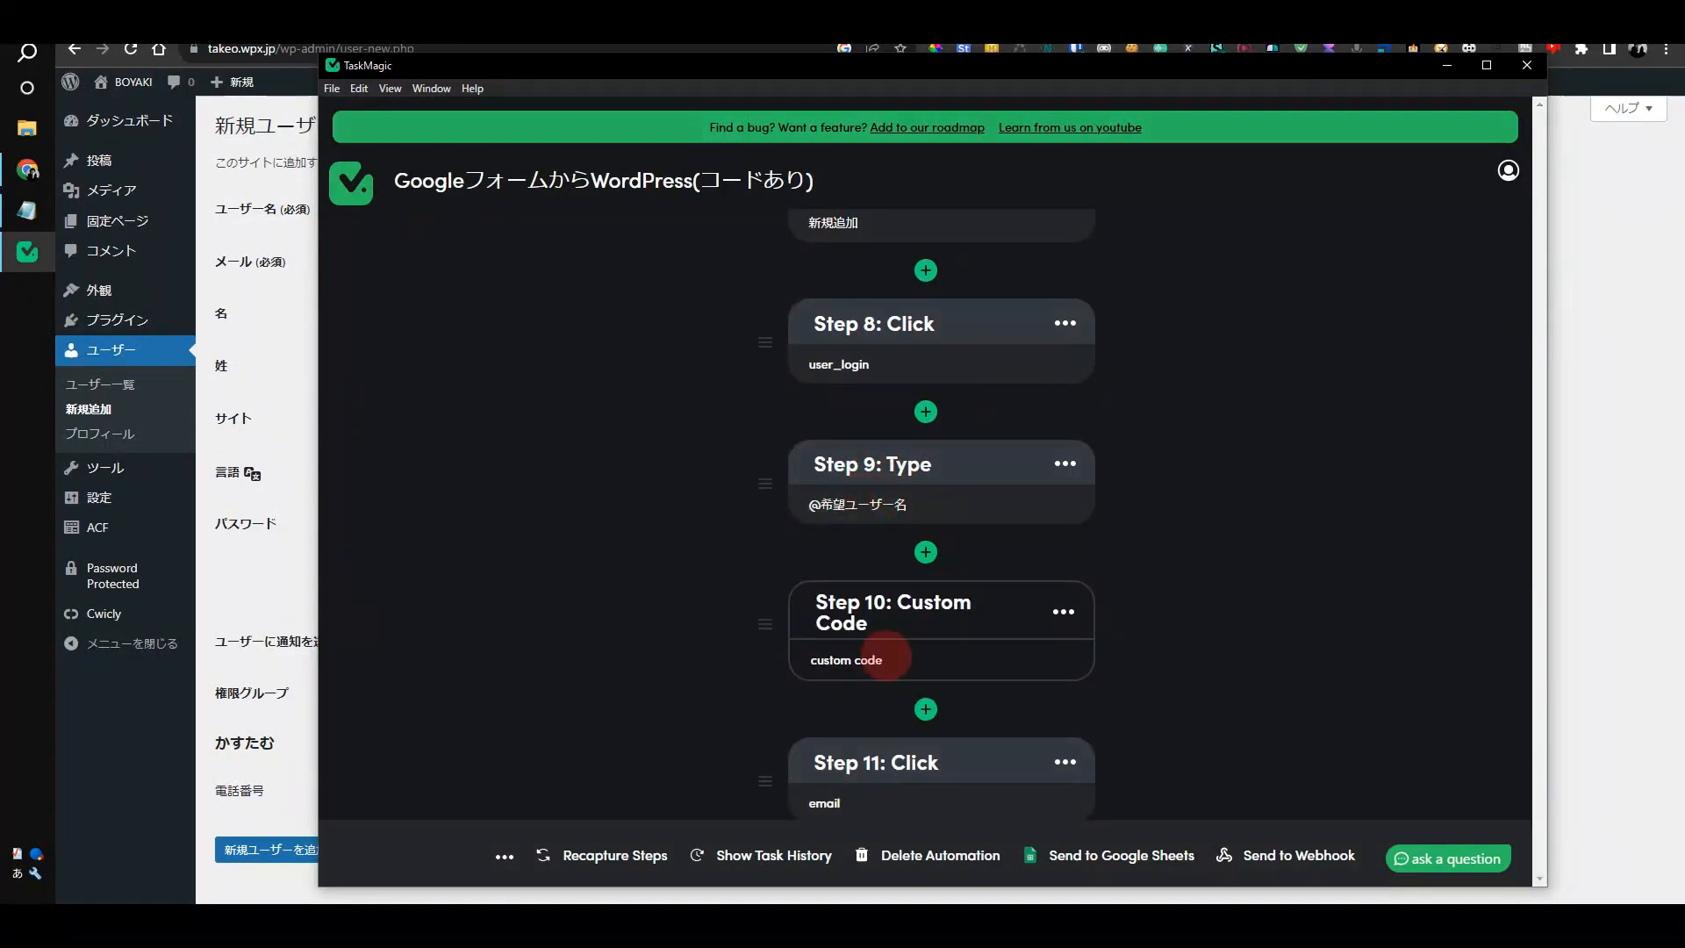
Review Step 10's custom JavaScript that removes half-width spaces, closing it without changes
left_click(875, 659)
scroll(902, 590, "down", 1)
left_click_drag(904, 626, 580, 549)
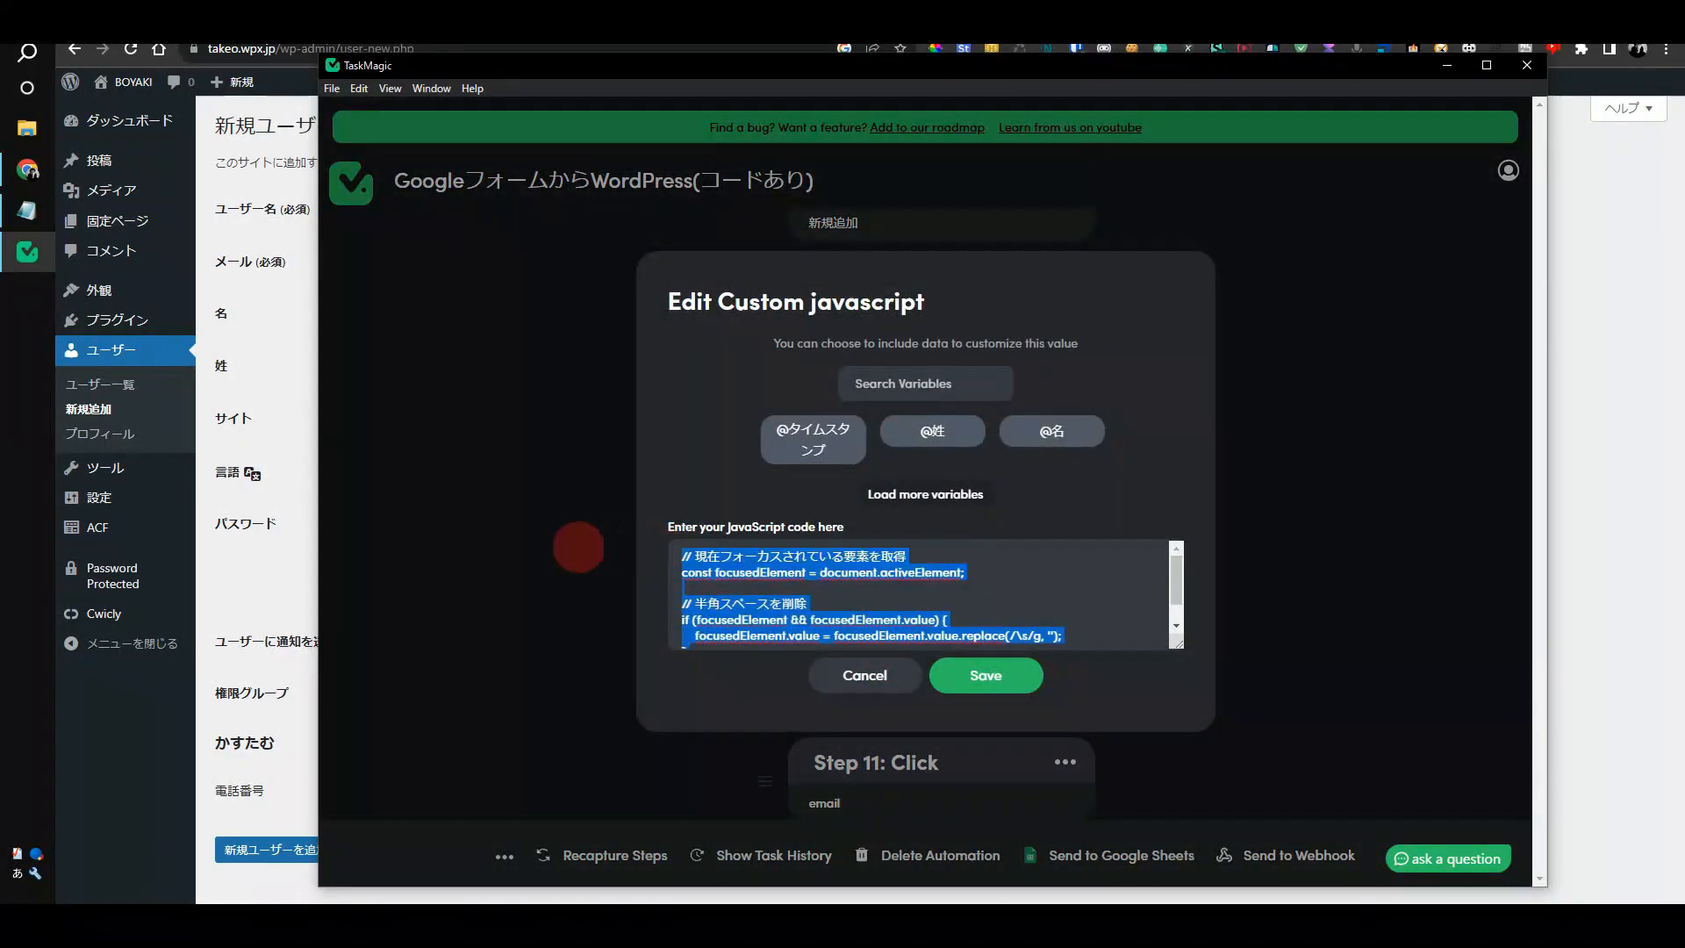
left_click(286, 519)
left_click(411, 214)
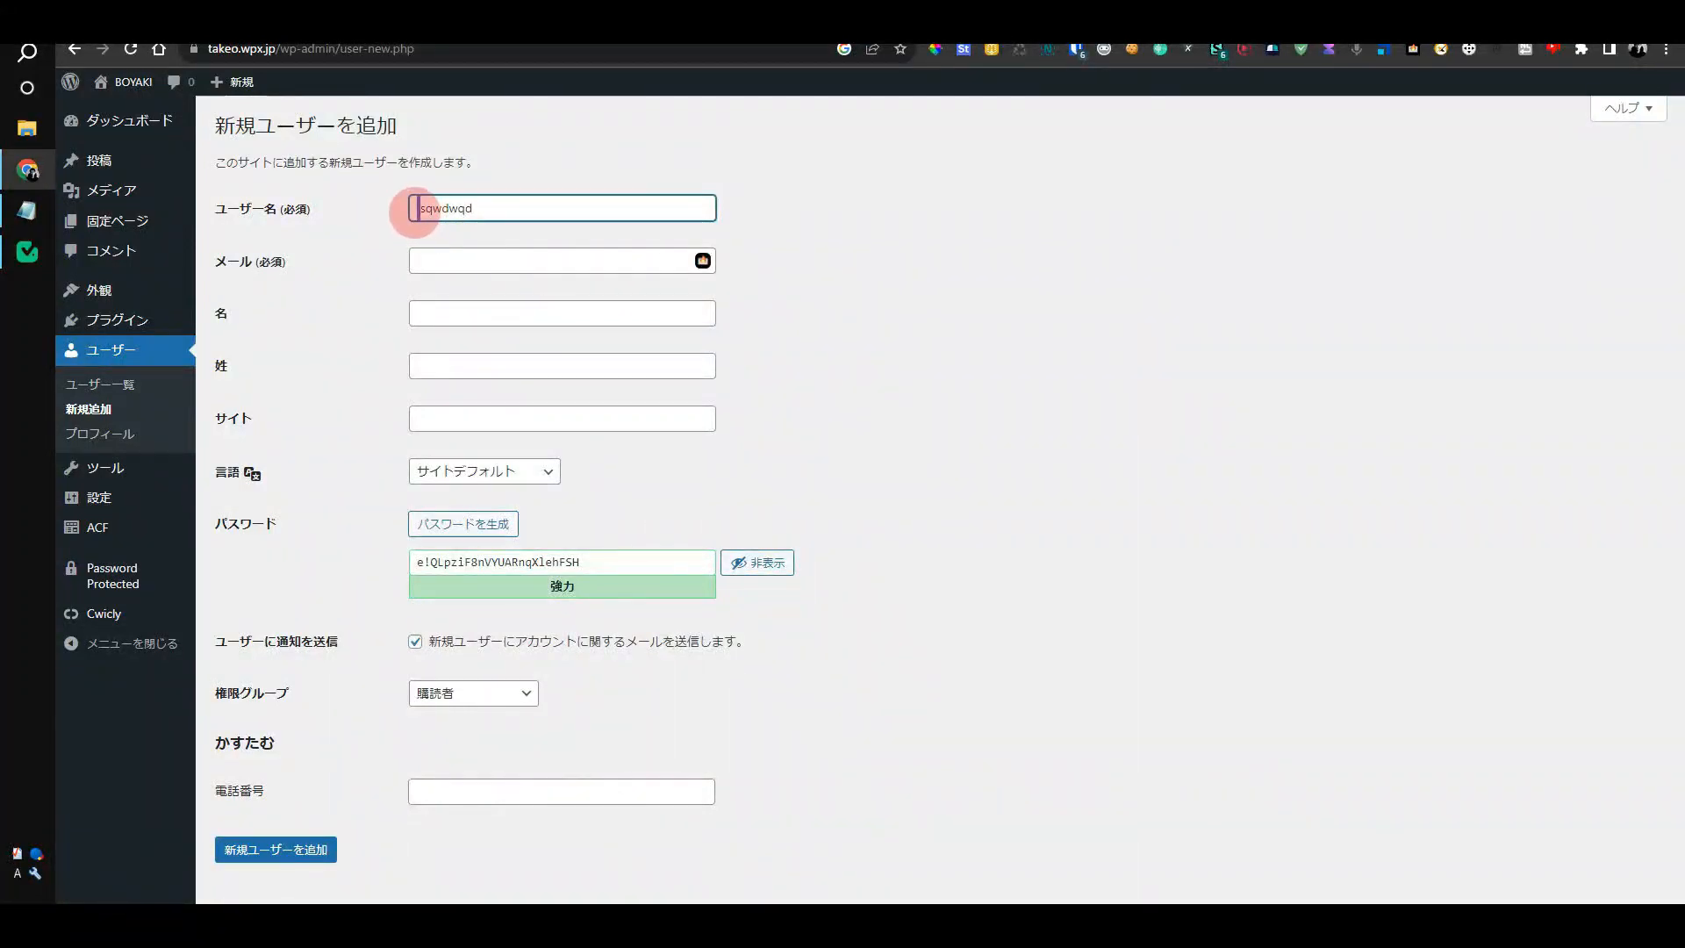
triple_click(525, 210)
left_click(524, 210)
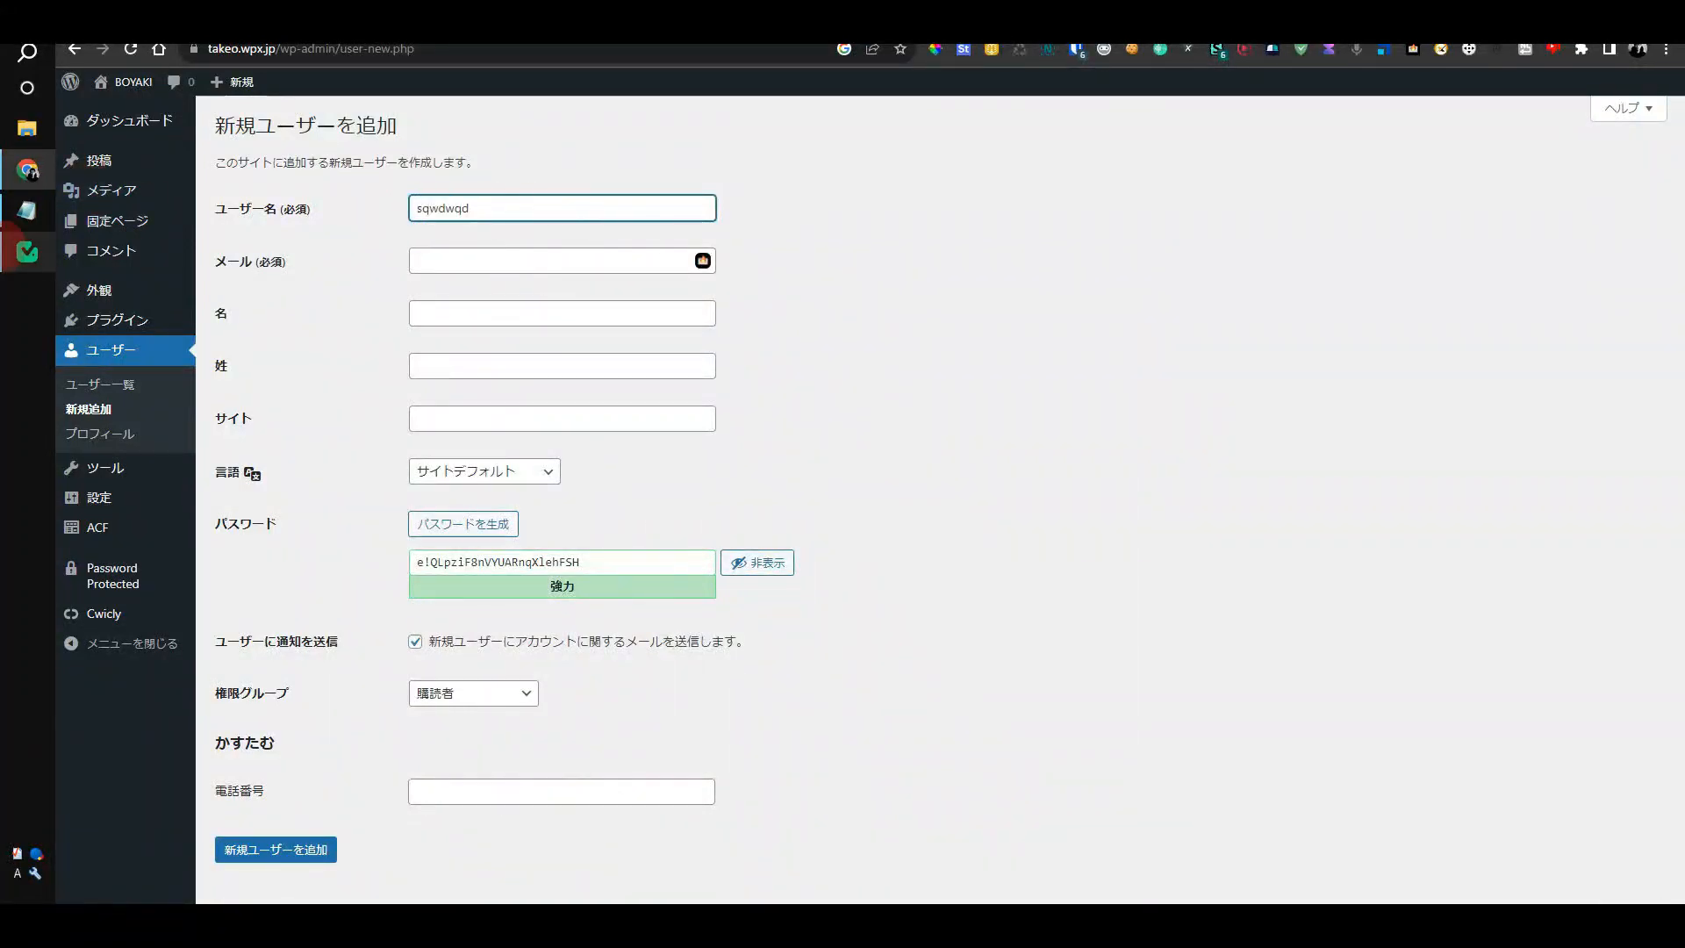
left_click(27, 248)
left_click(844, 673)
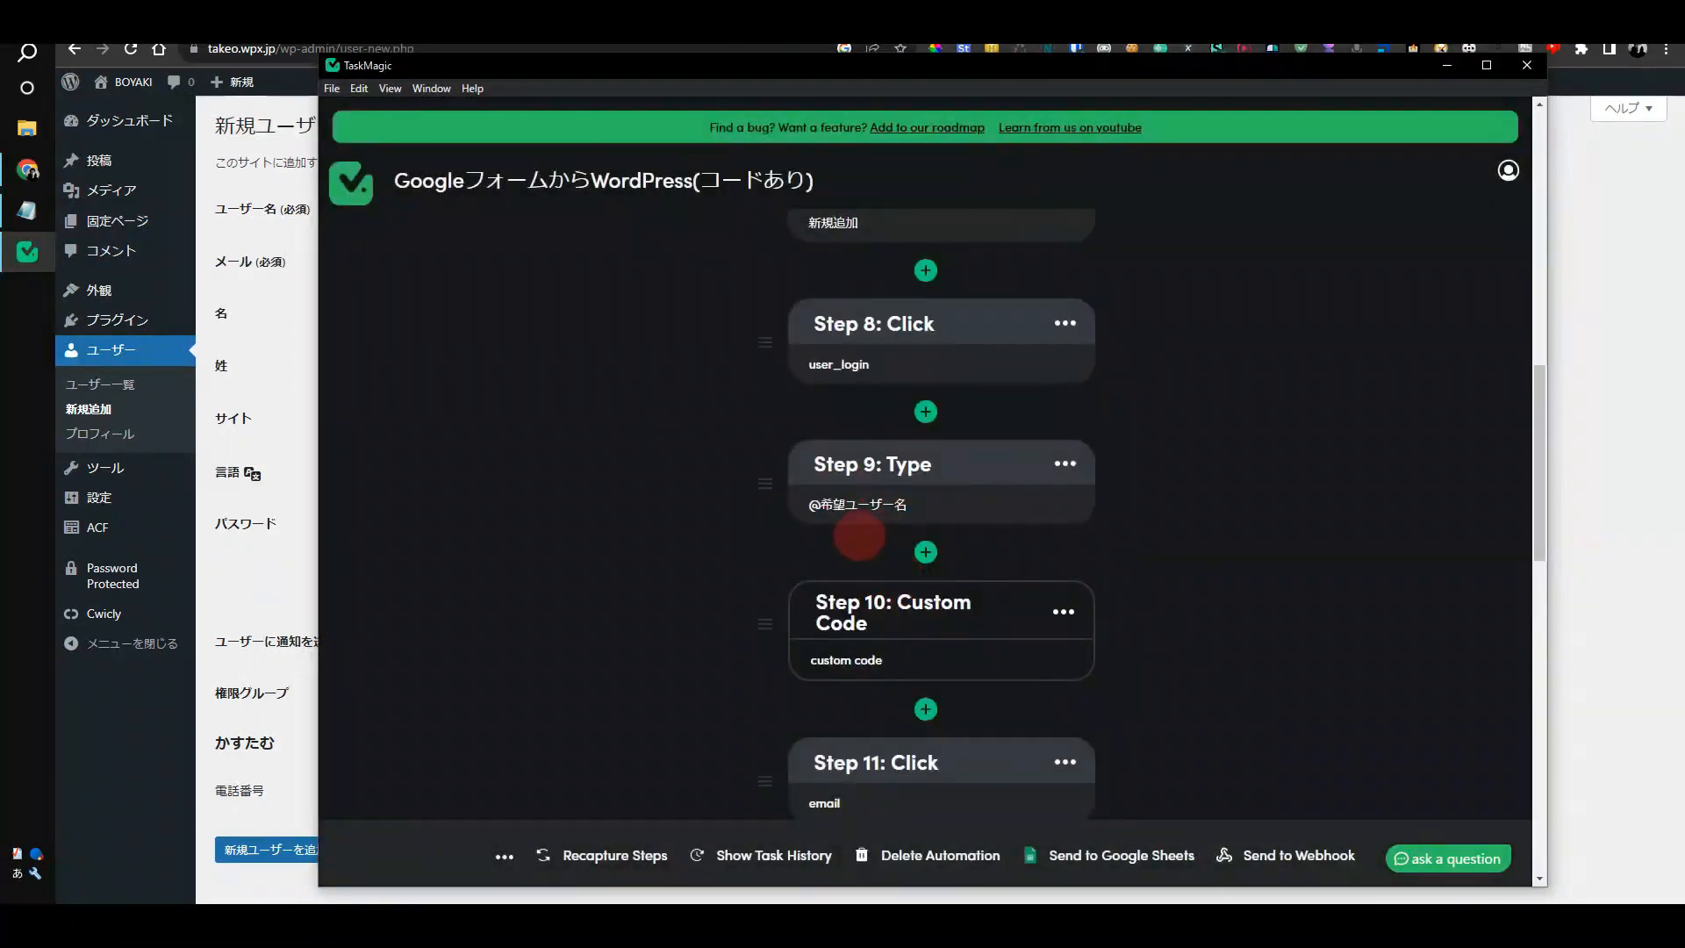
left_click(860, 665)
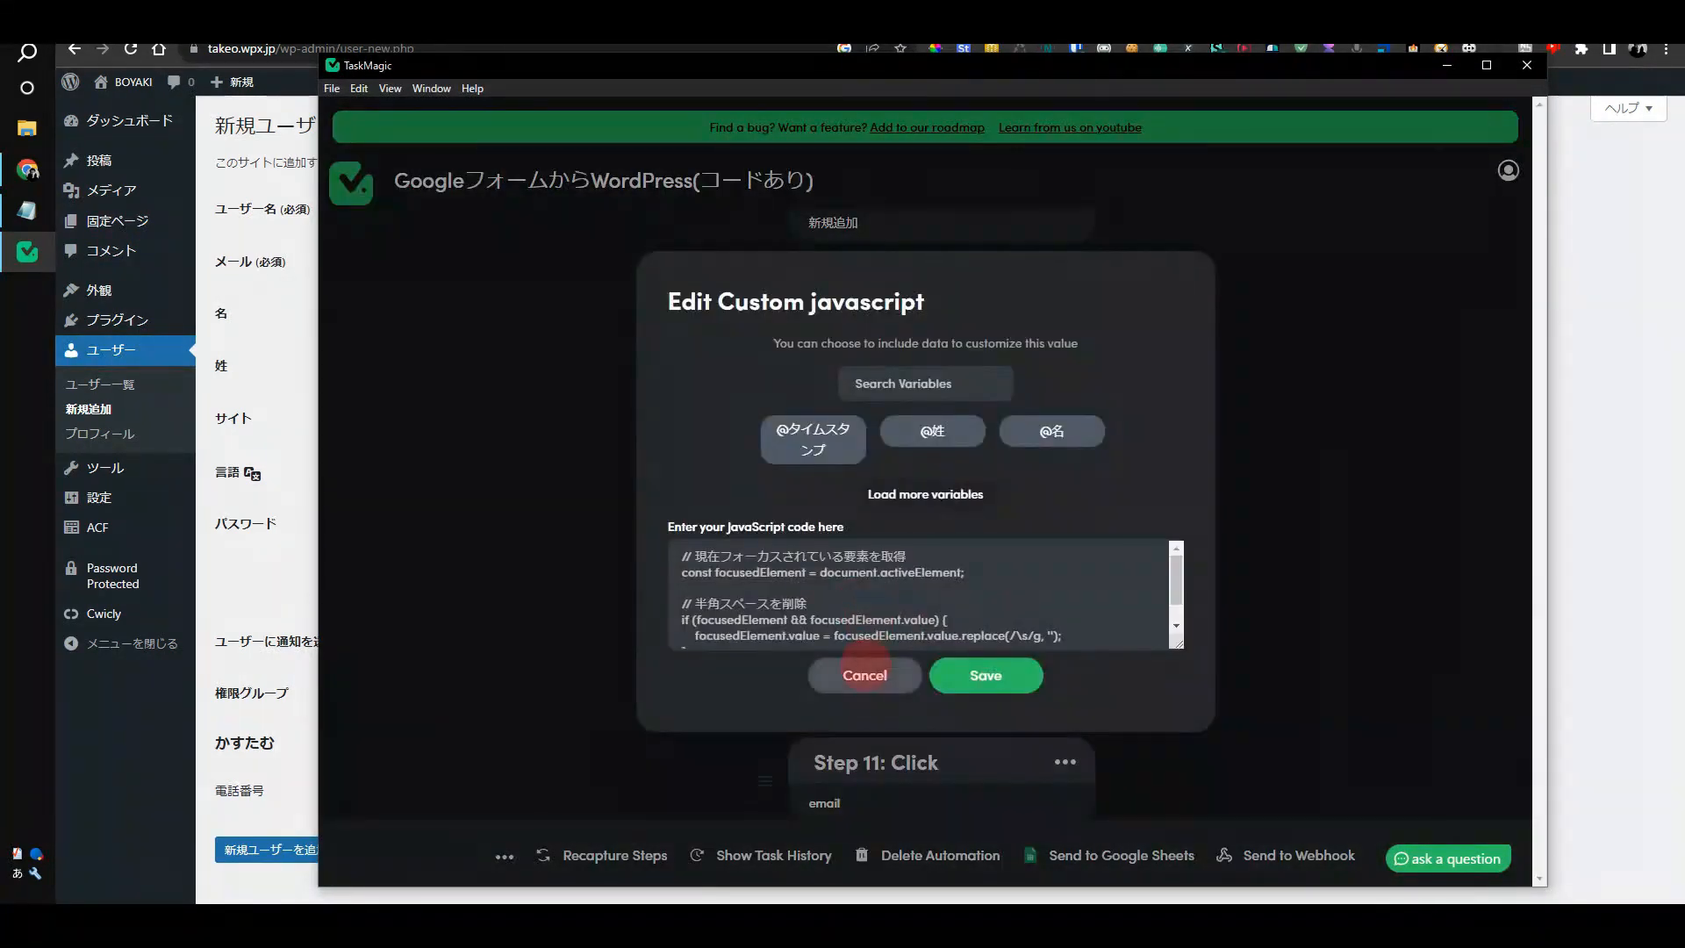
left_click(865, 674)
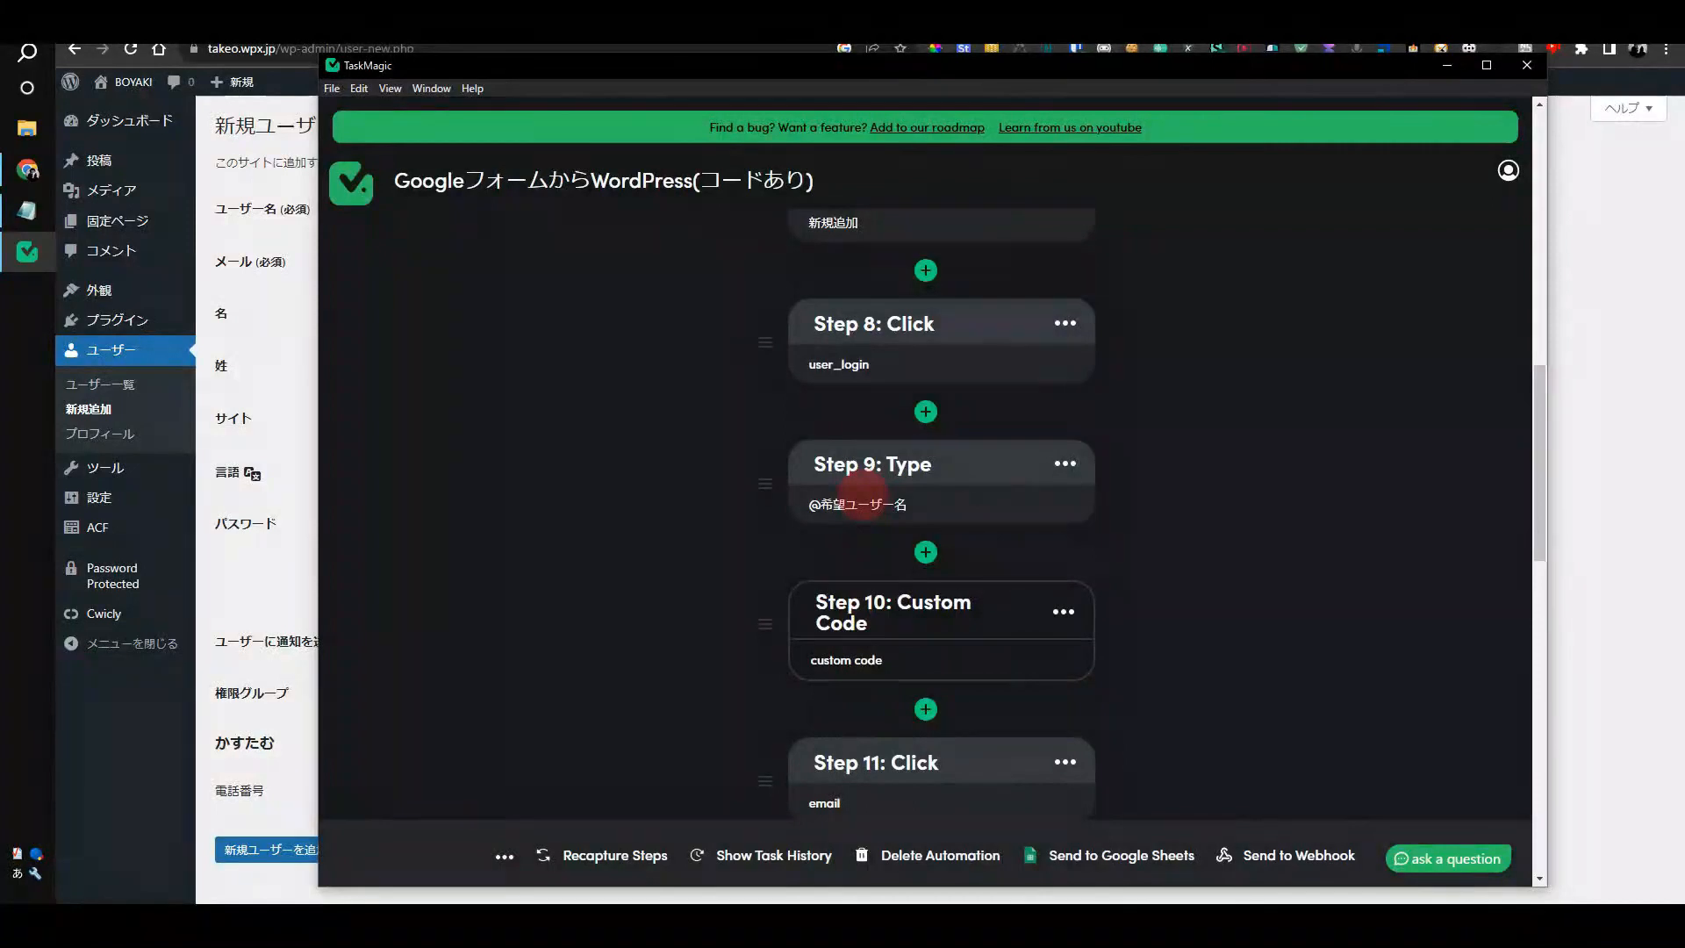
Check the WordPress add-user form's username, 姓 and サイト fields
key("alt+Tab")
left_click(513, 209)
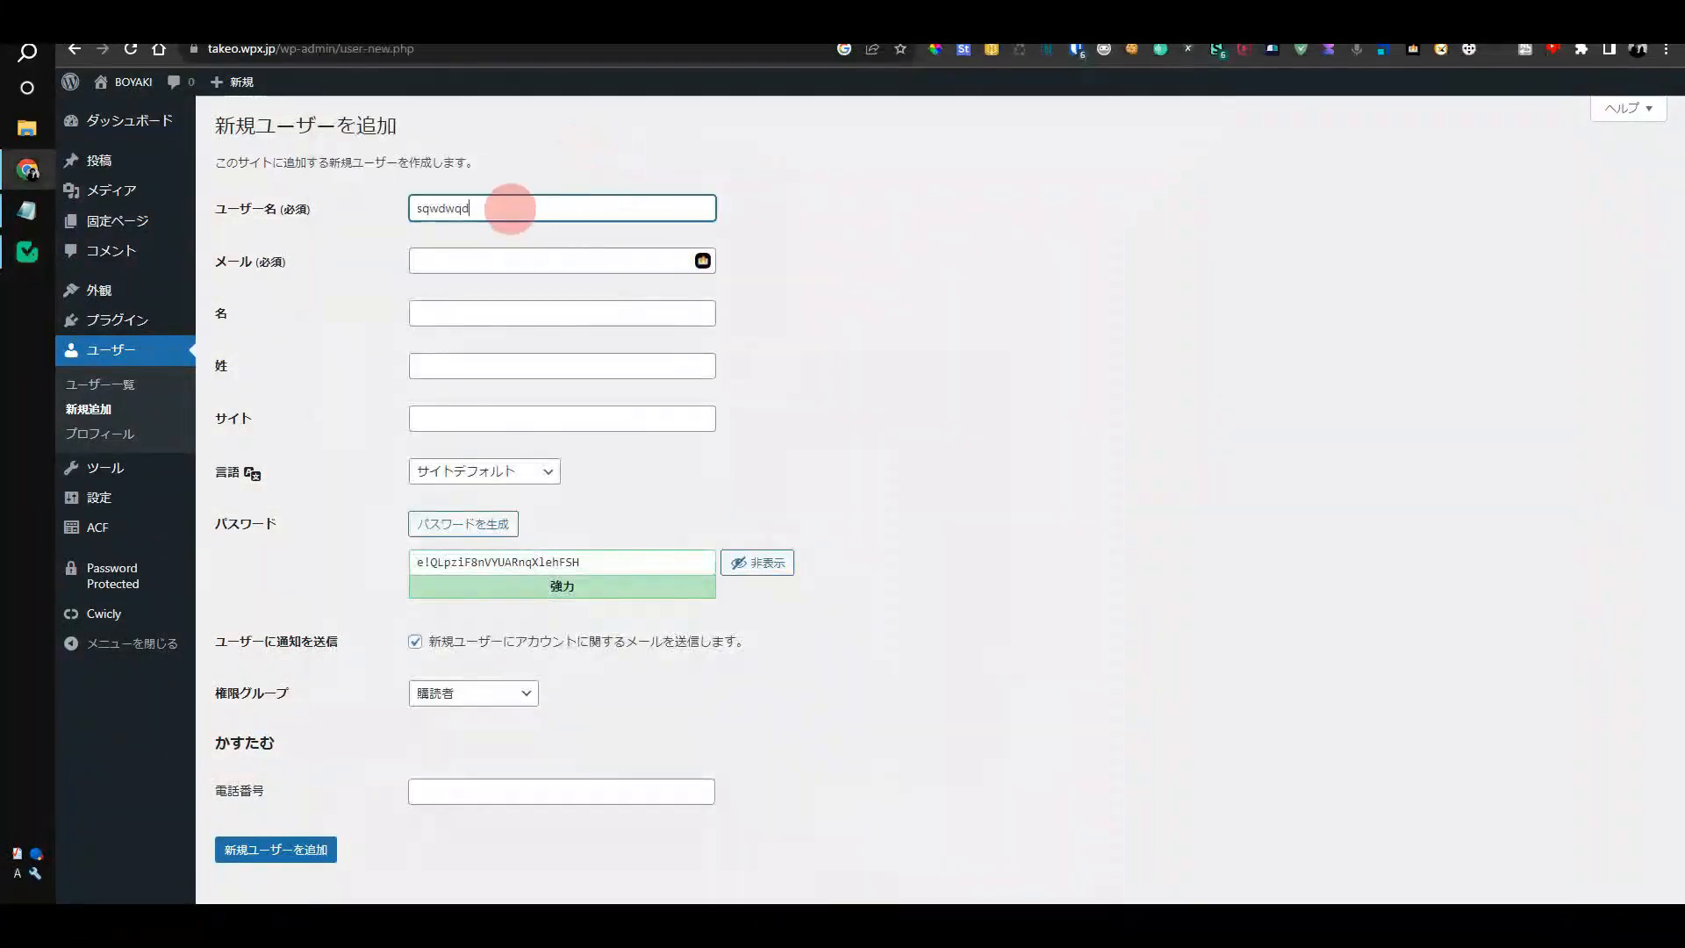
left_click_drag(510, 209, 417, 213)
left_click(417, 214)
left_click_drag(529, 211, 398, 212)
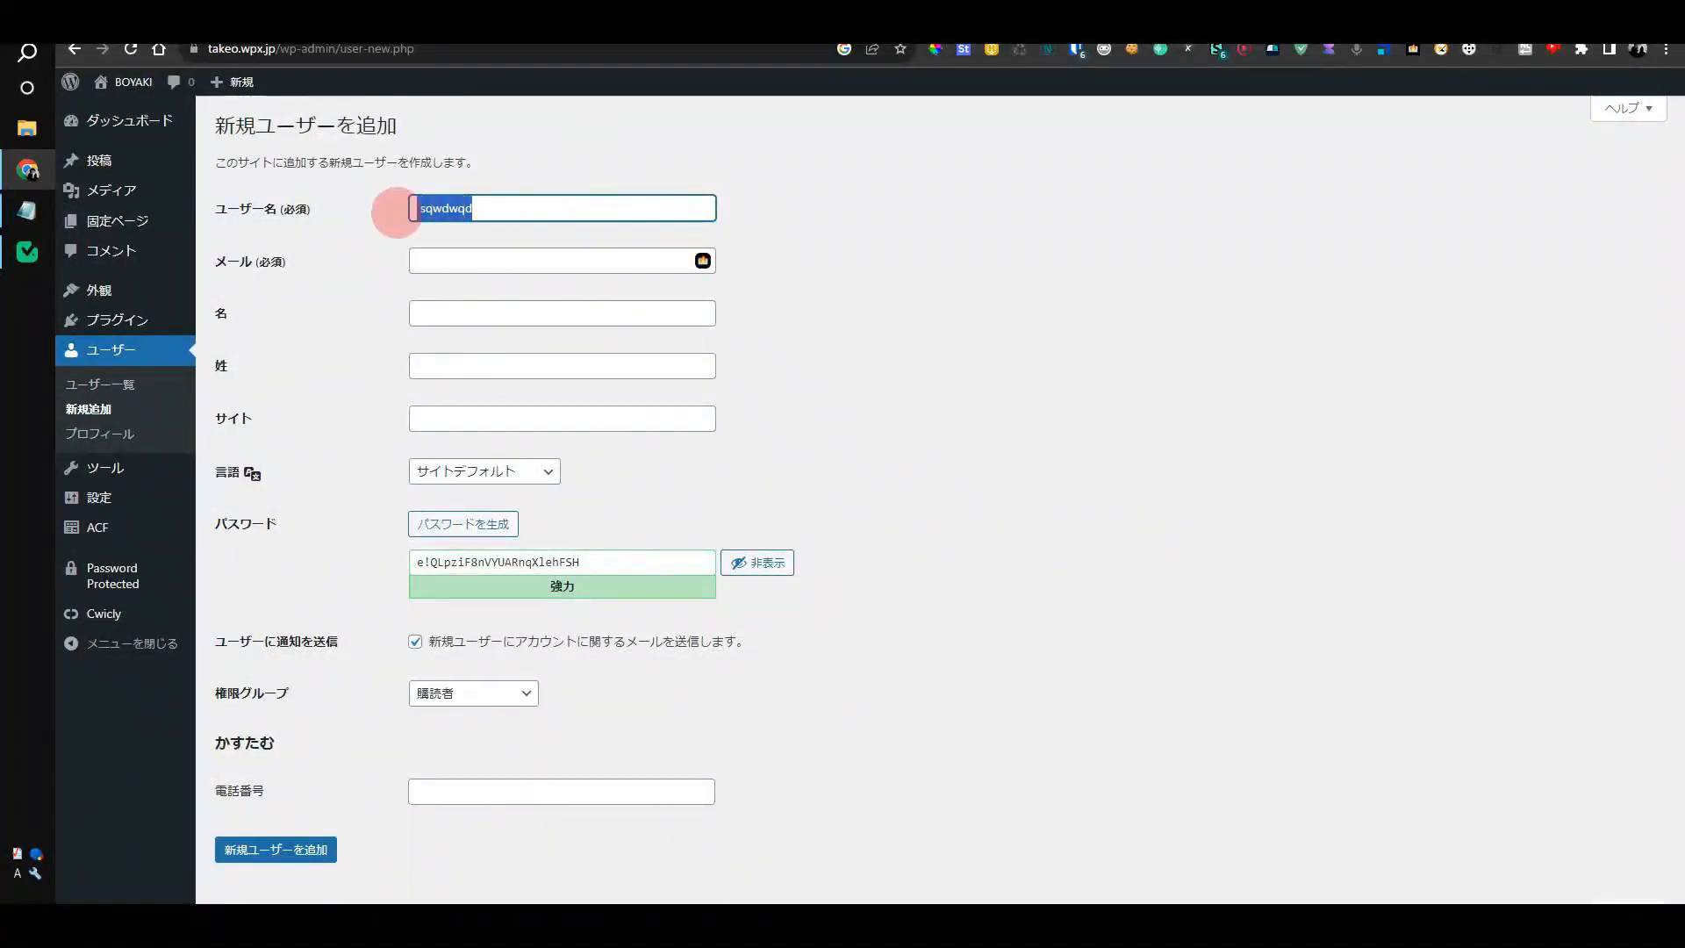
left_click(497, 364)
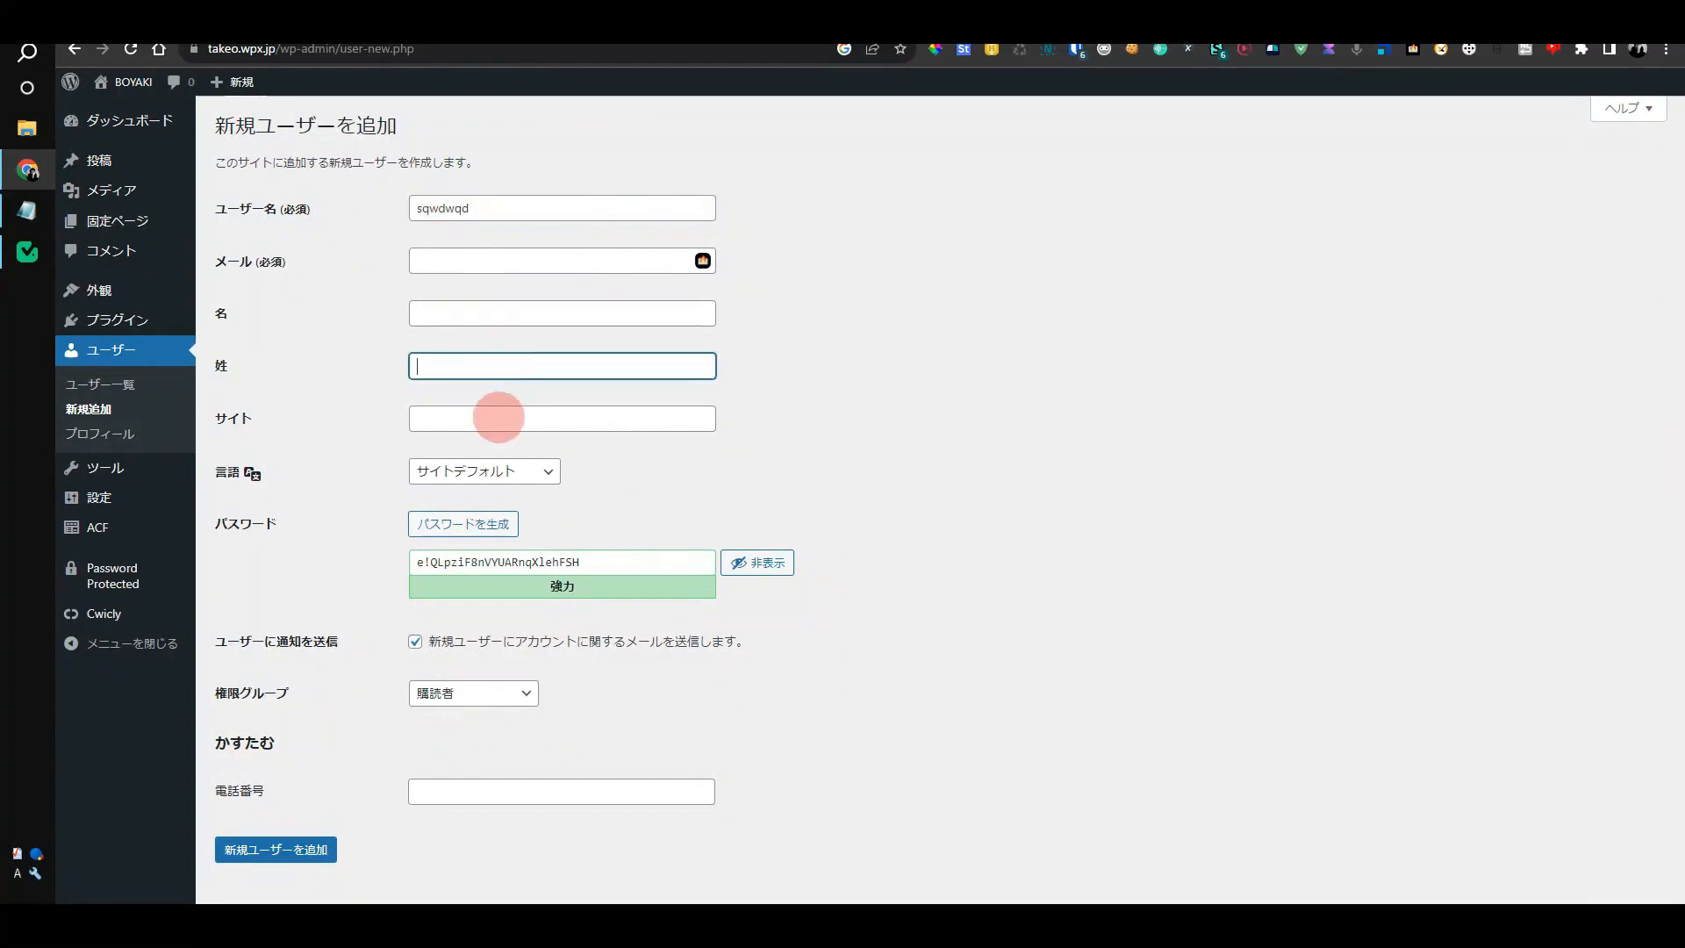
left_click(497, 420)
Open the automation's loop trigger schedule settings
left_click(7, 254)
scroll(785, 554, "up", 10)
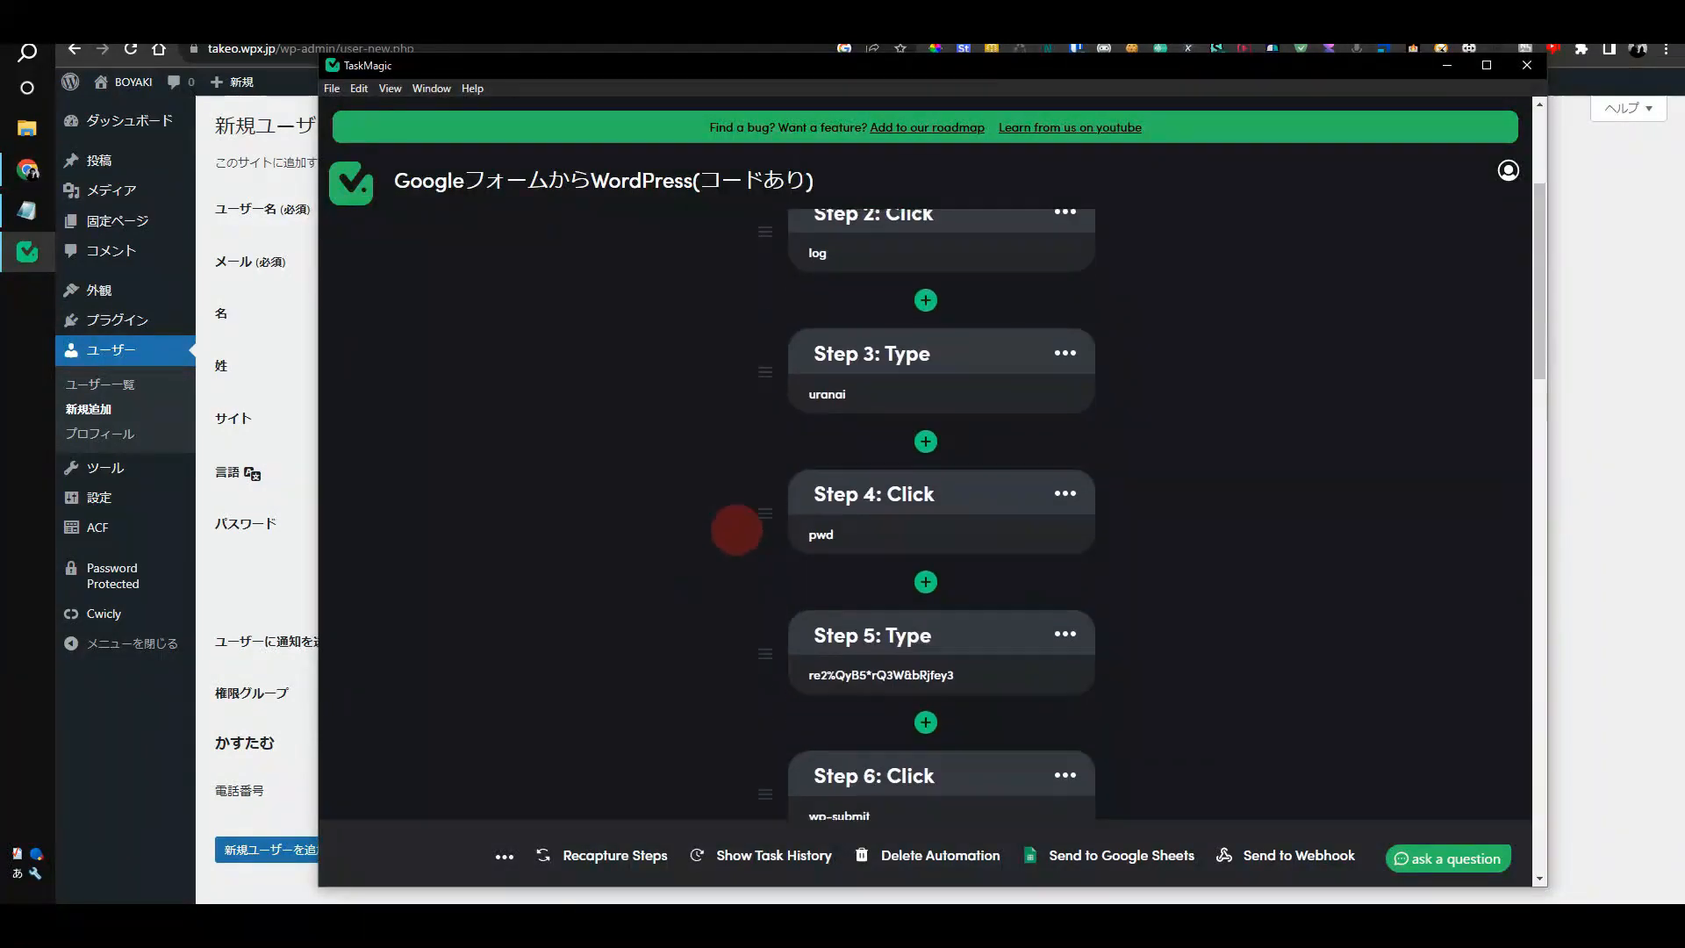
left_click(1113, 266)
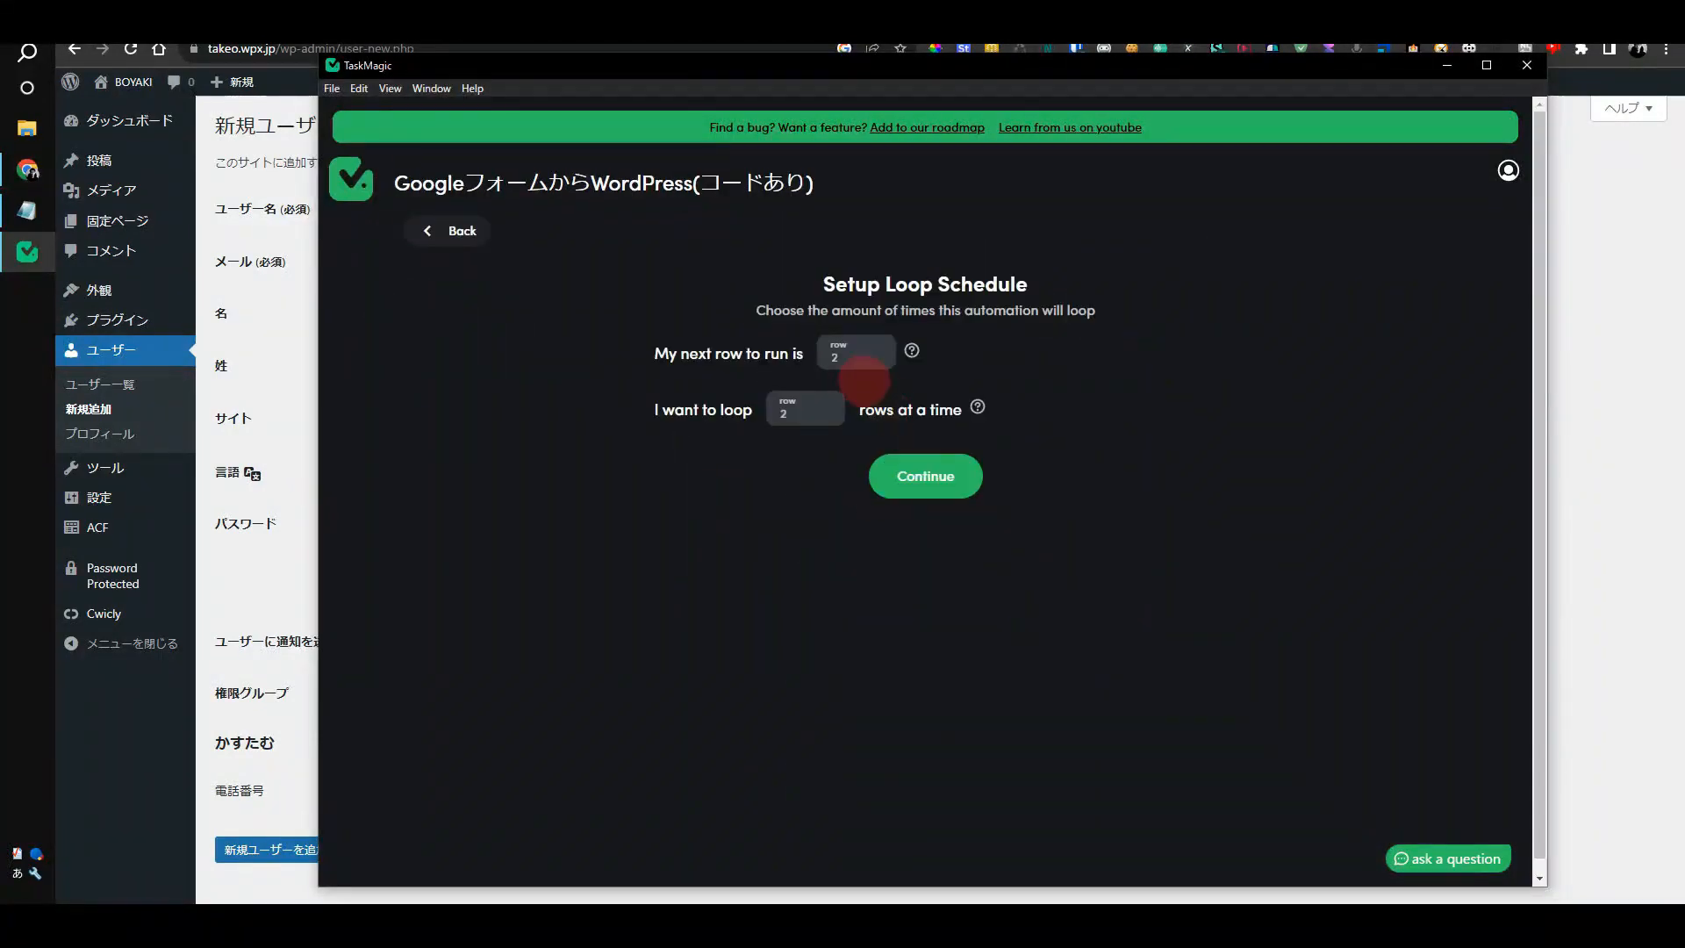
Confirm the loop schedule from row 2, run the automation to create a subscriber, then view the 回答 sheet
left_click(922, 474)
left_click(1287, 254)
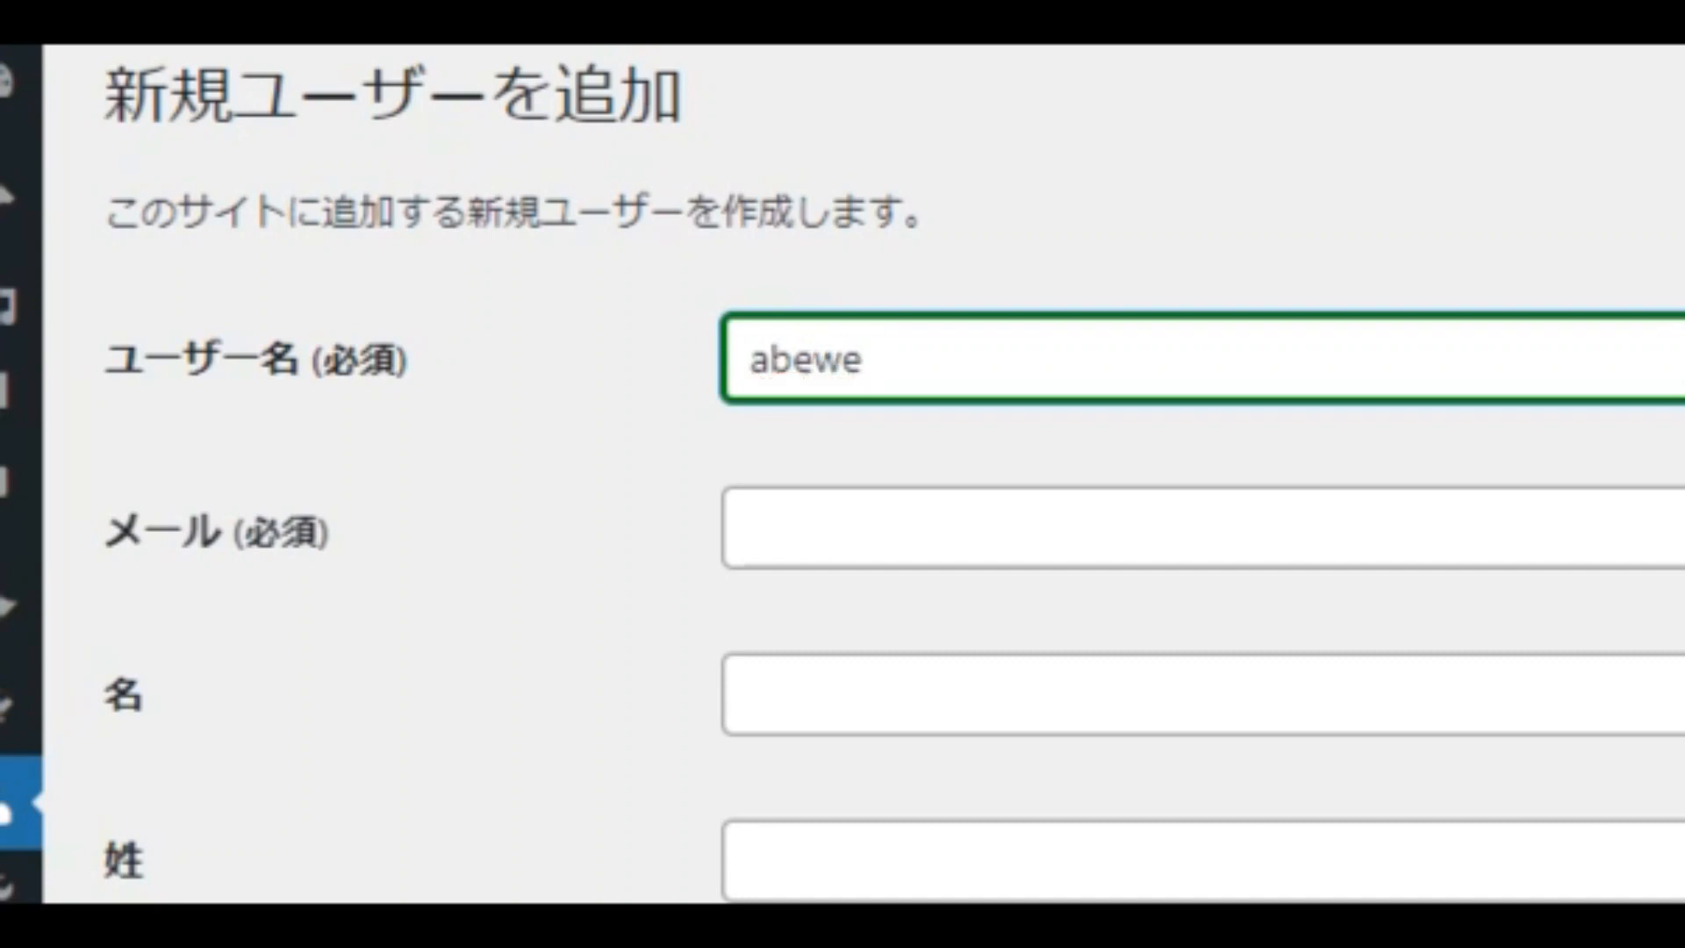
left_click(751, 530)
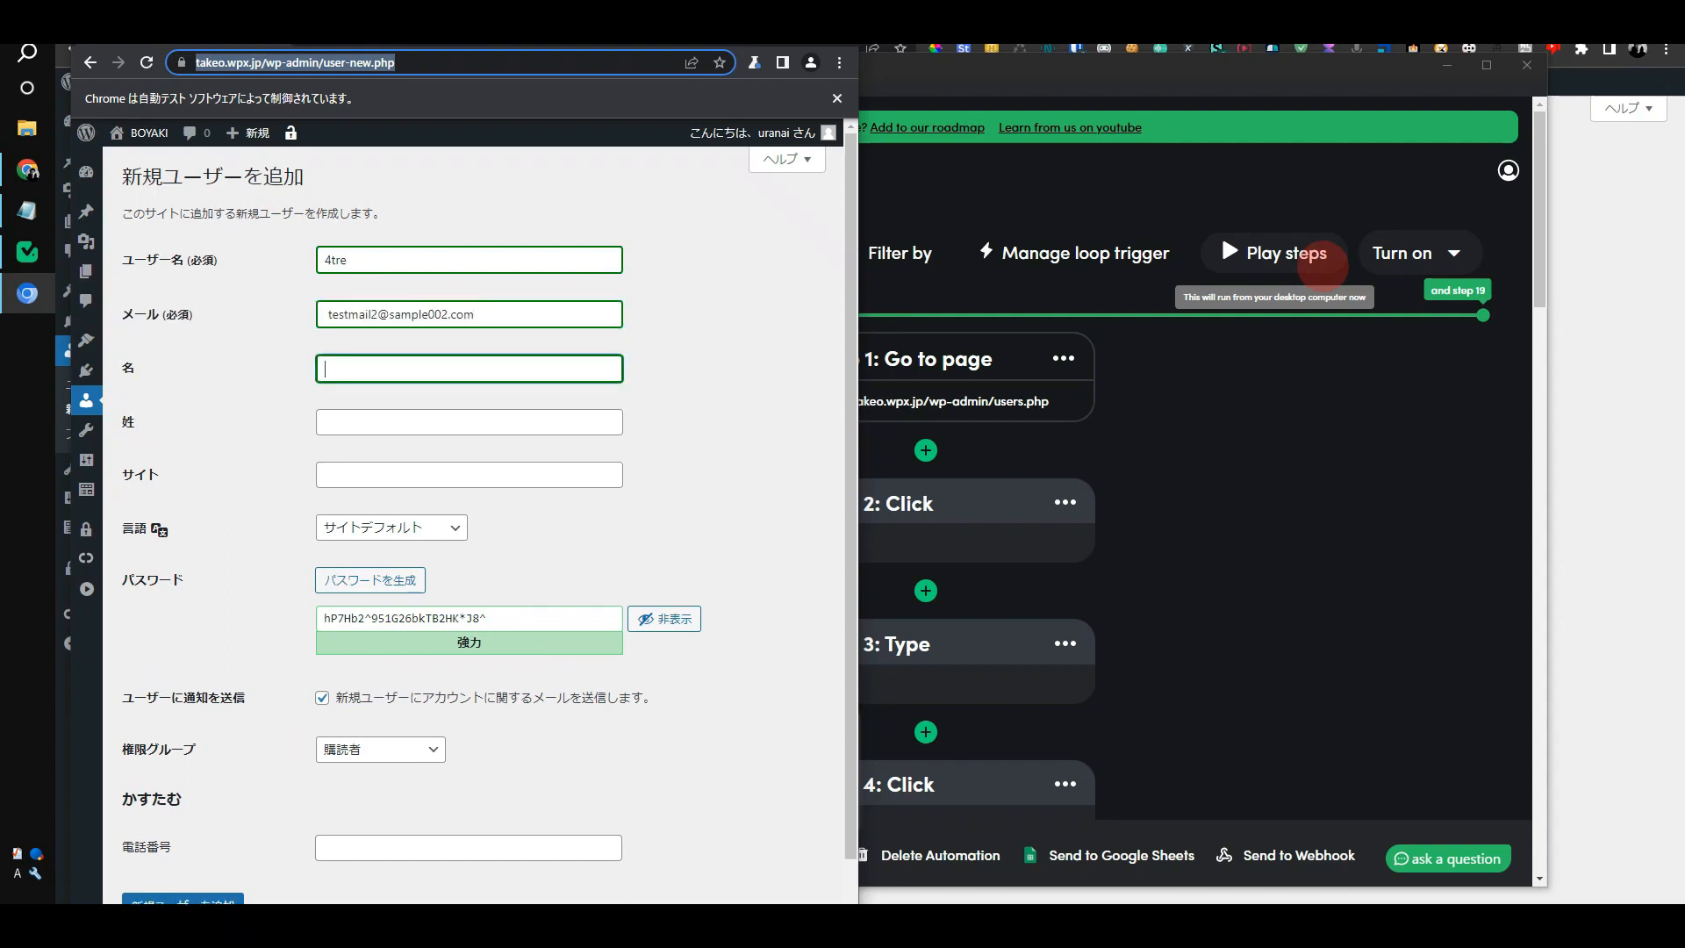
left_click(27, 294)
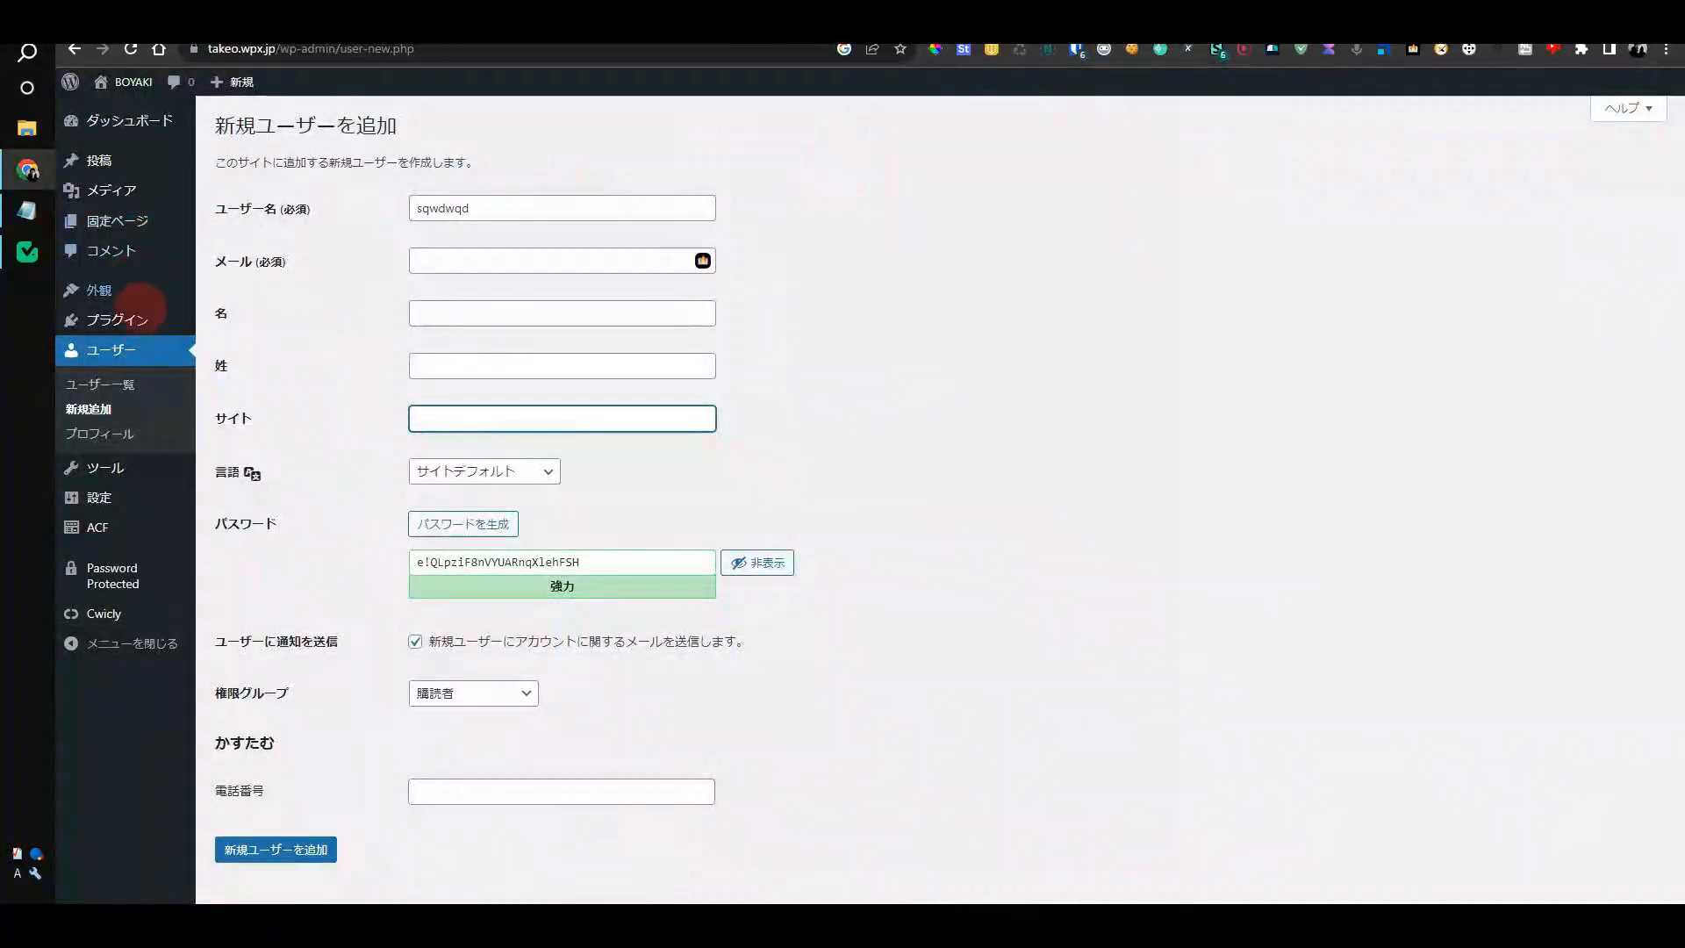
Highlight the recent response rows and bring up WordPress All Users listing two new subscribers
left_click(100, 384)
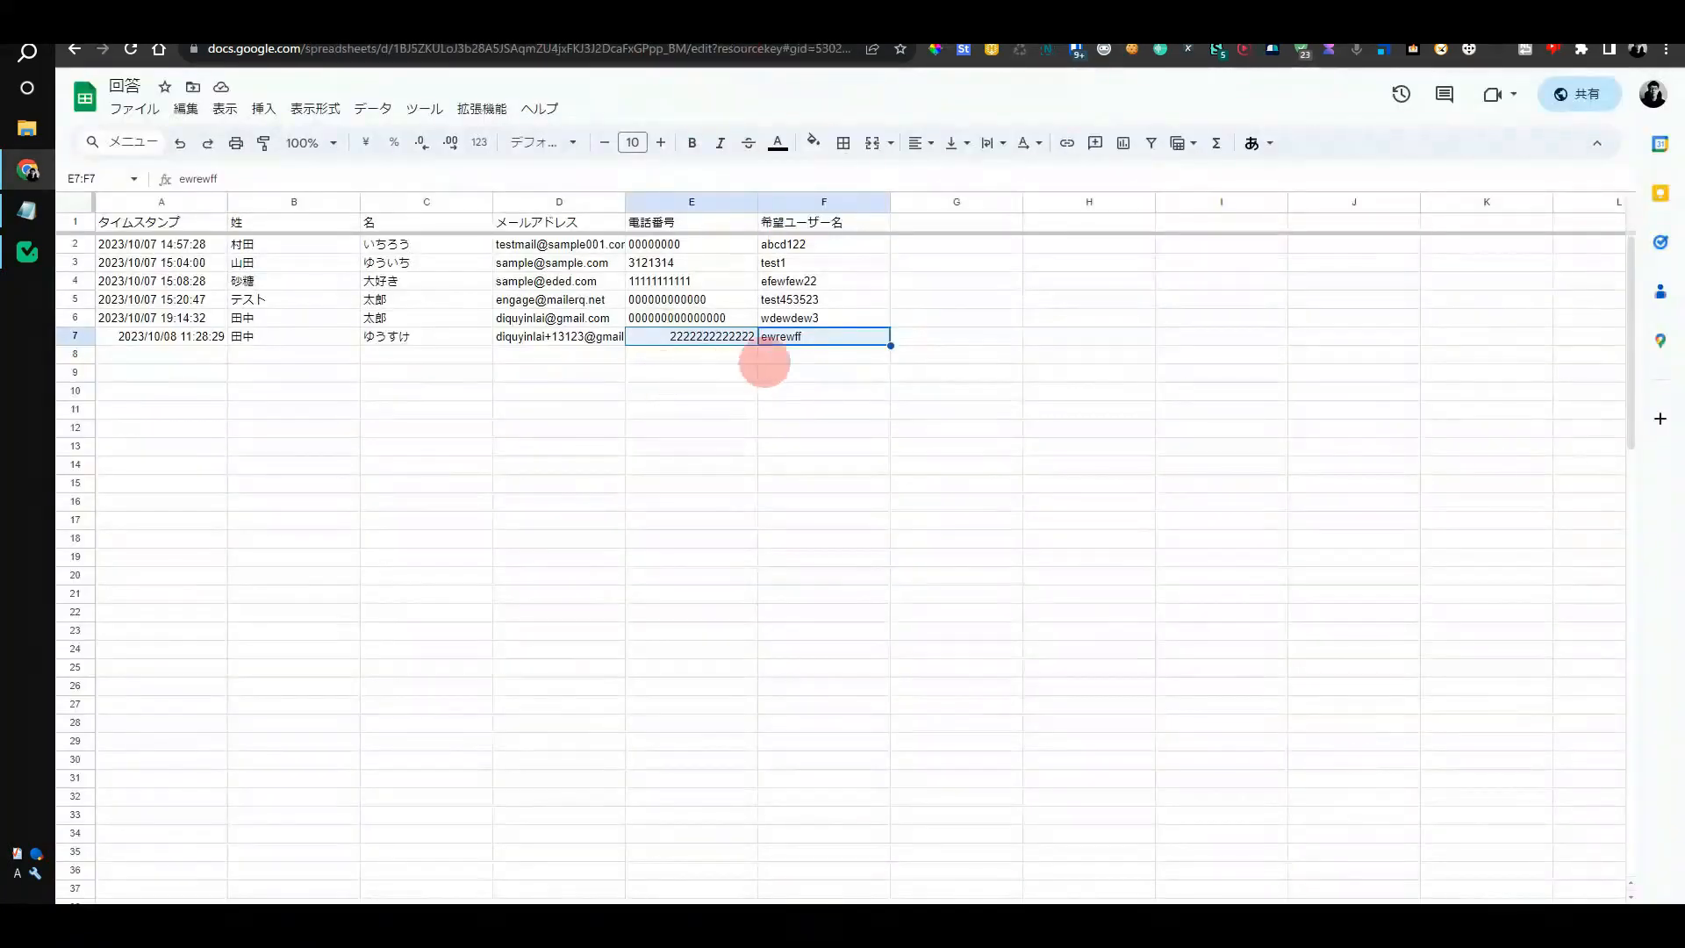
left_click_drag(820, 338, 706, 297)
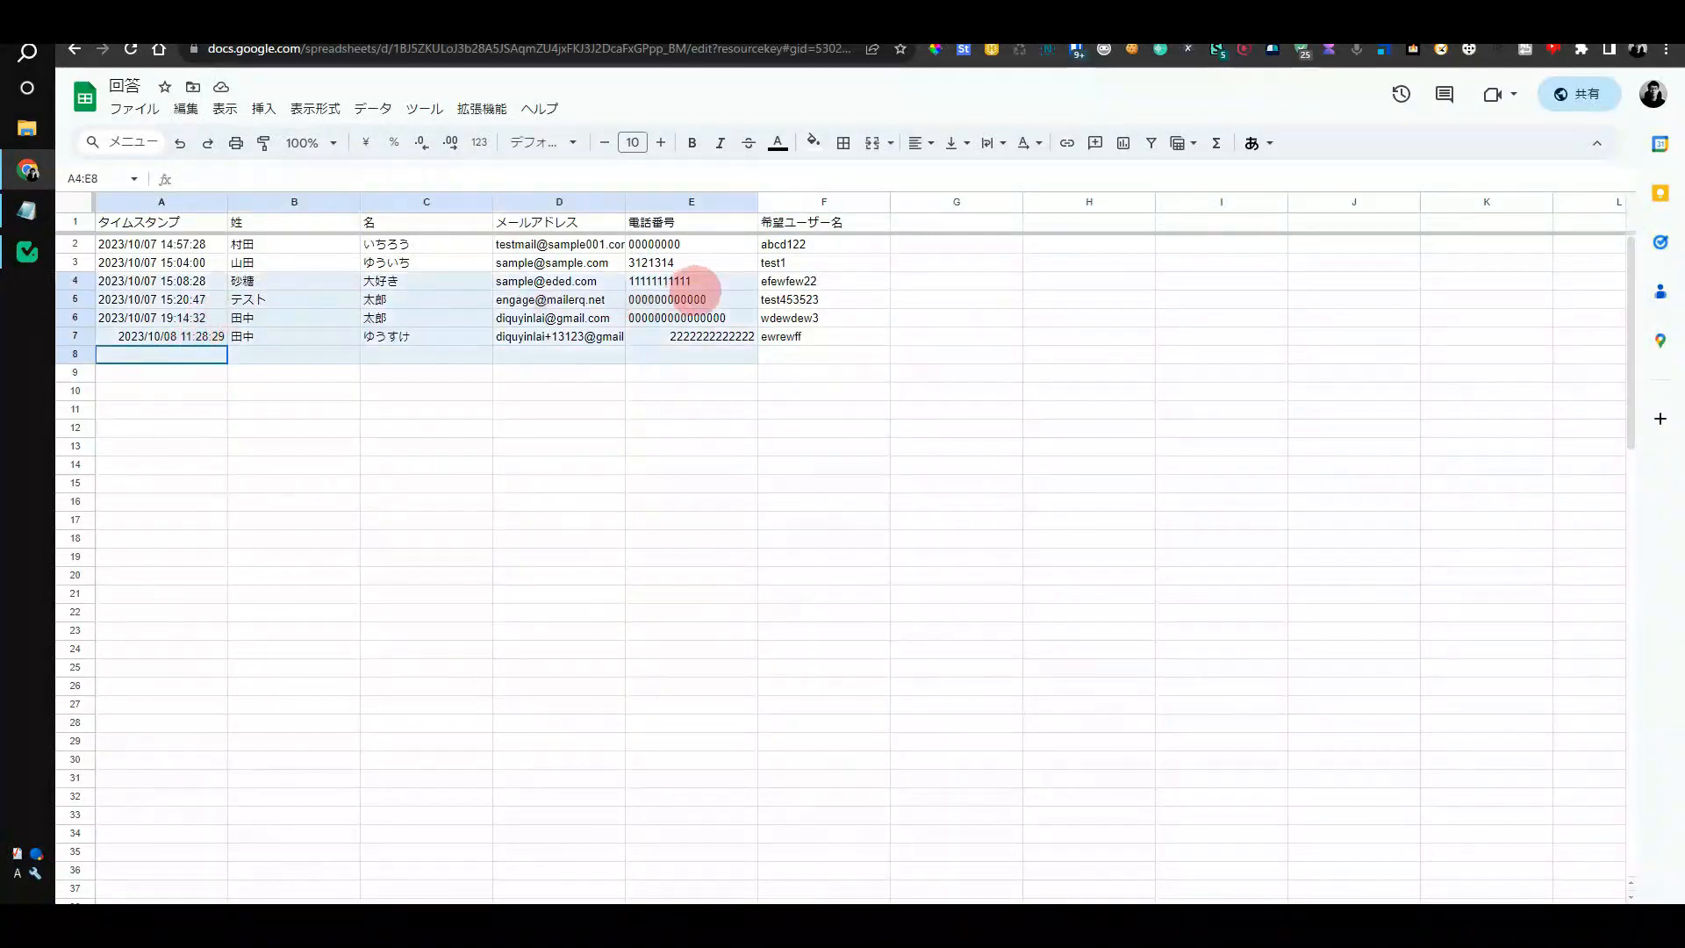
left_click(28, 252)
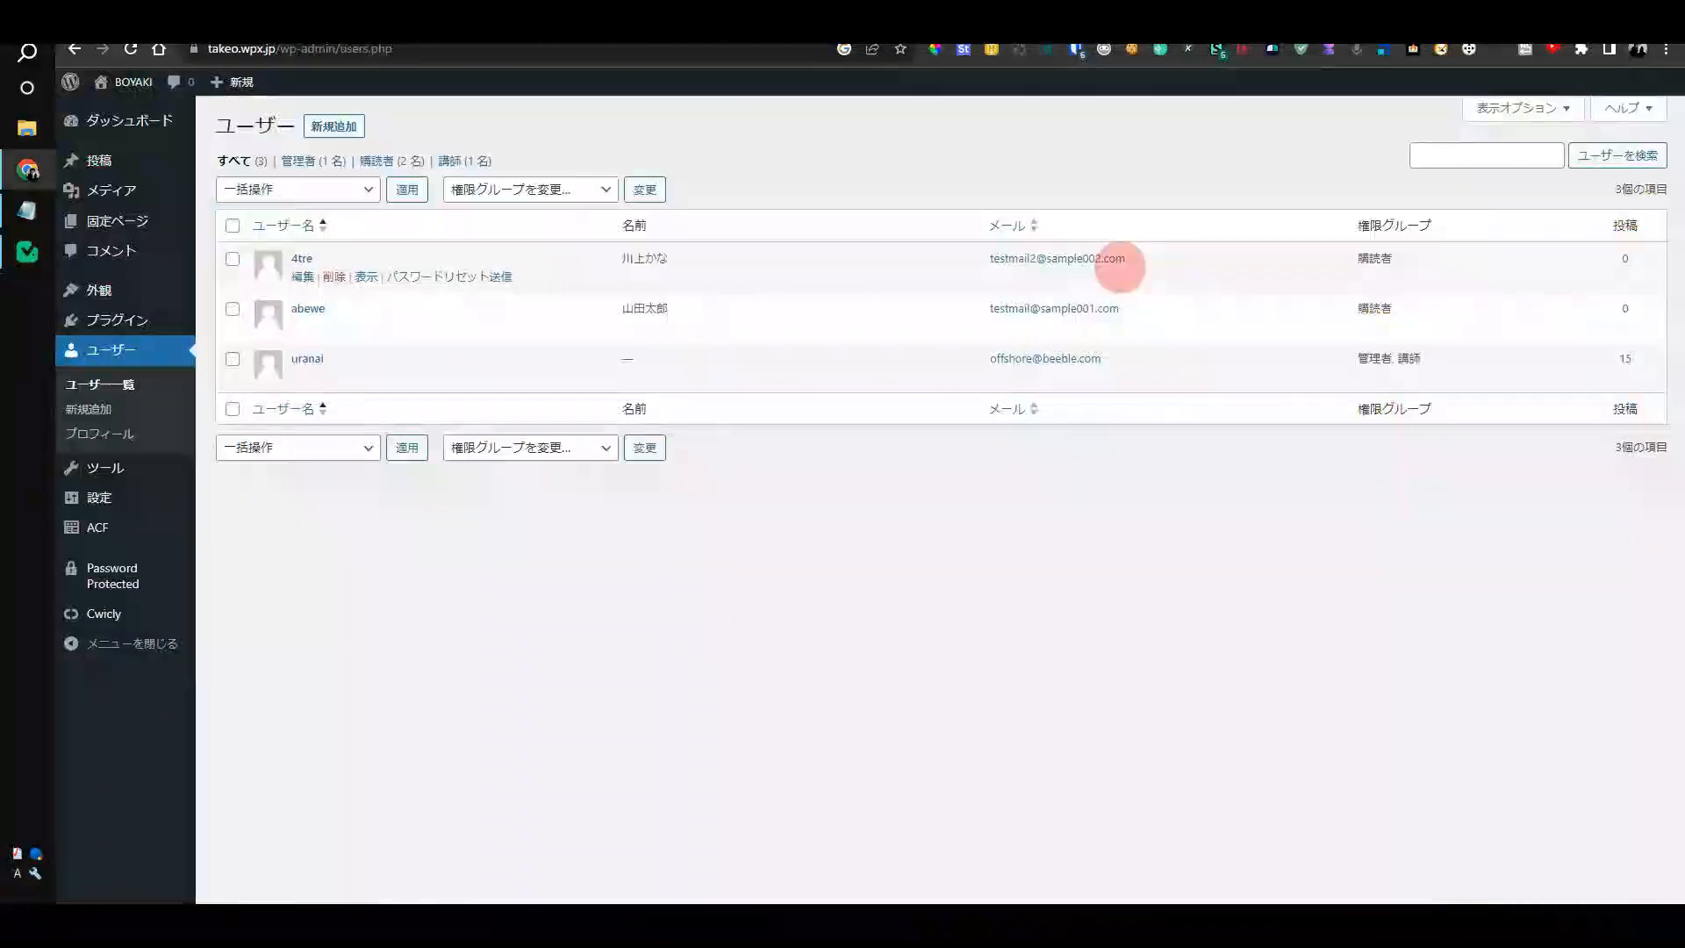
Back in TaskMagic, save Step 10's space-removal JavaScript code
left_click(26, 261)
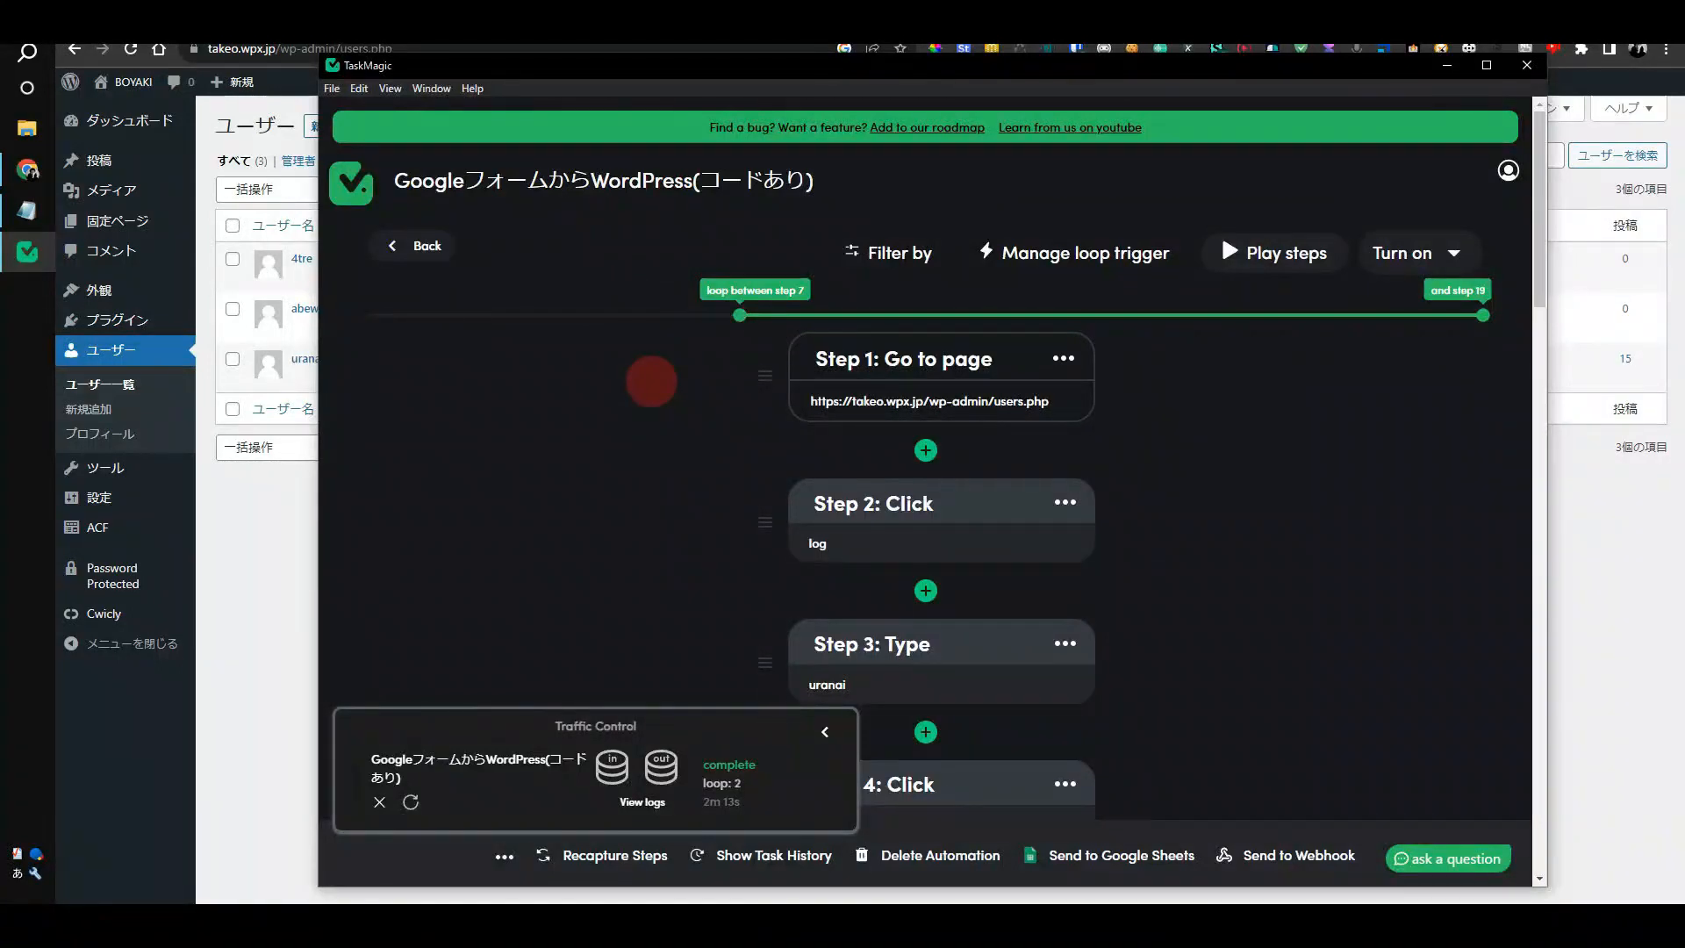
scroll(677, 413, "down", 5)
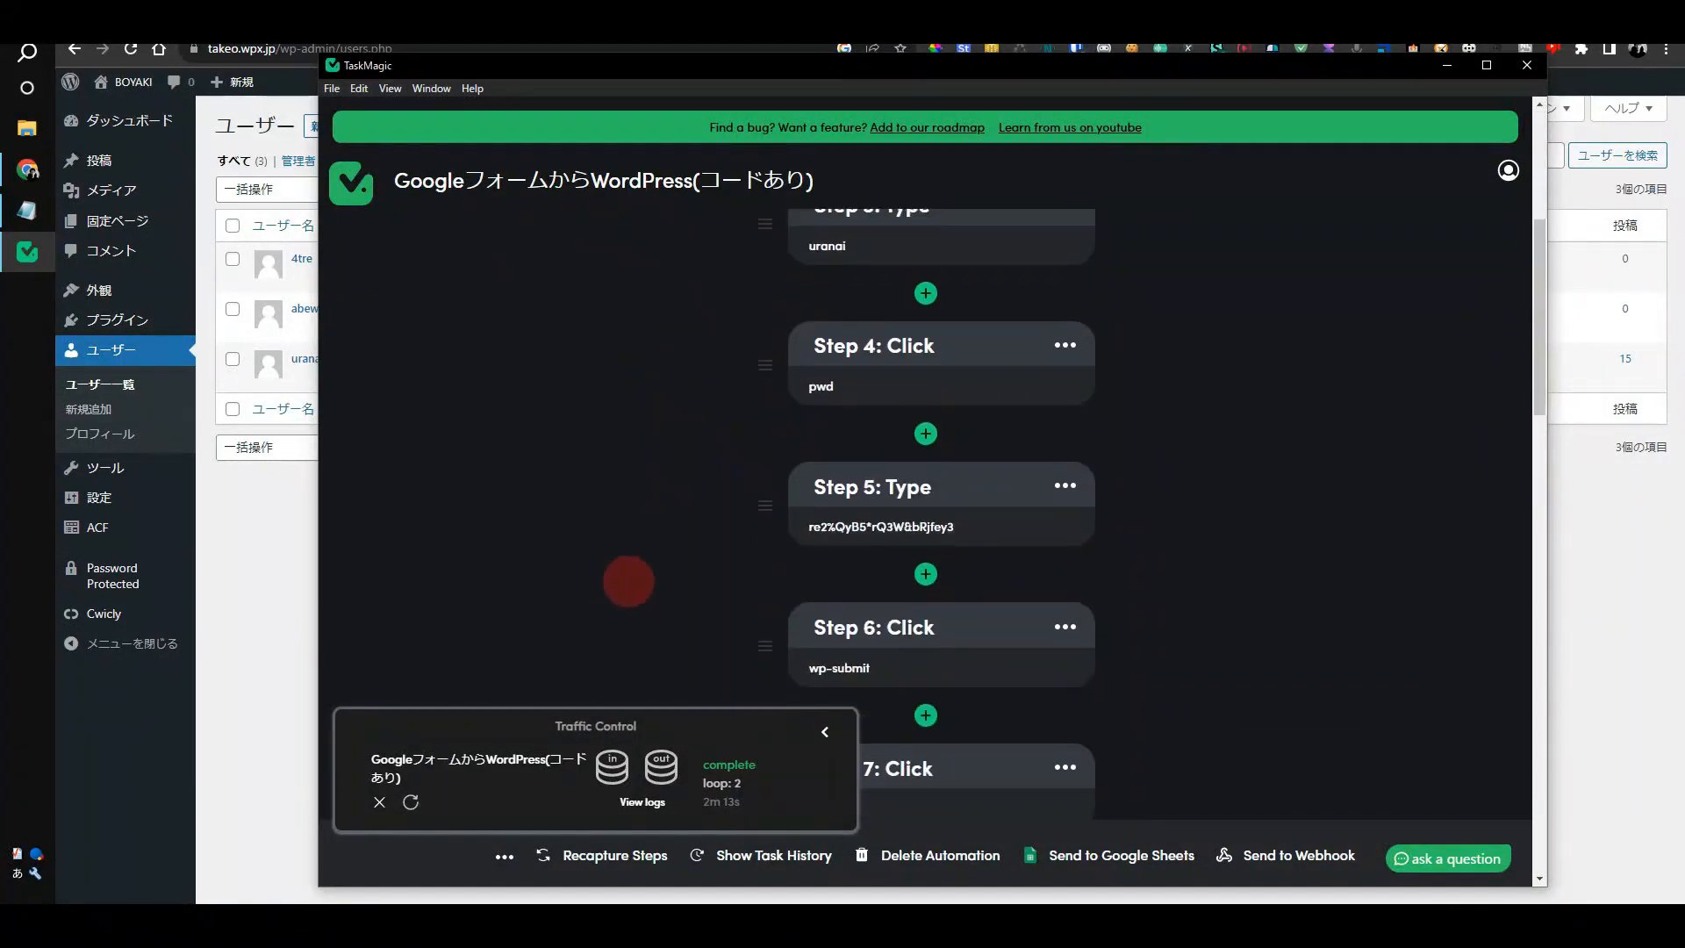
scroll(698, 575, "down", 3)
left_click_drag(950, 620, 684, 555)
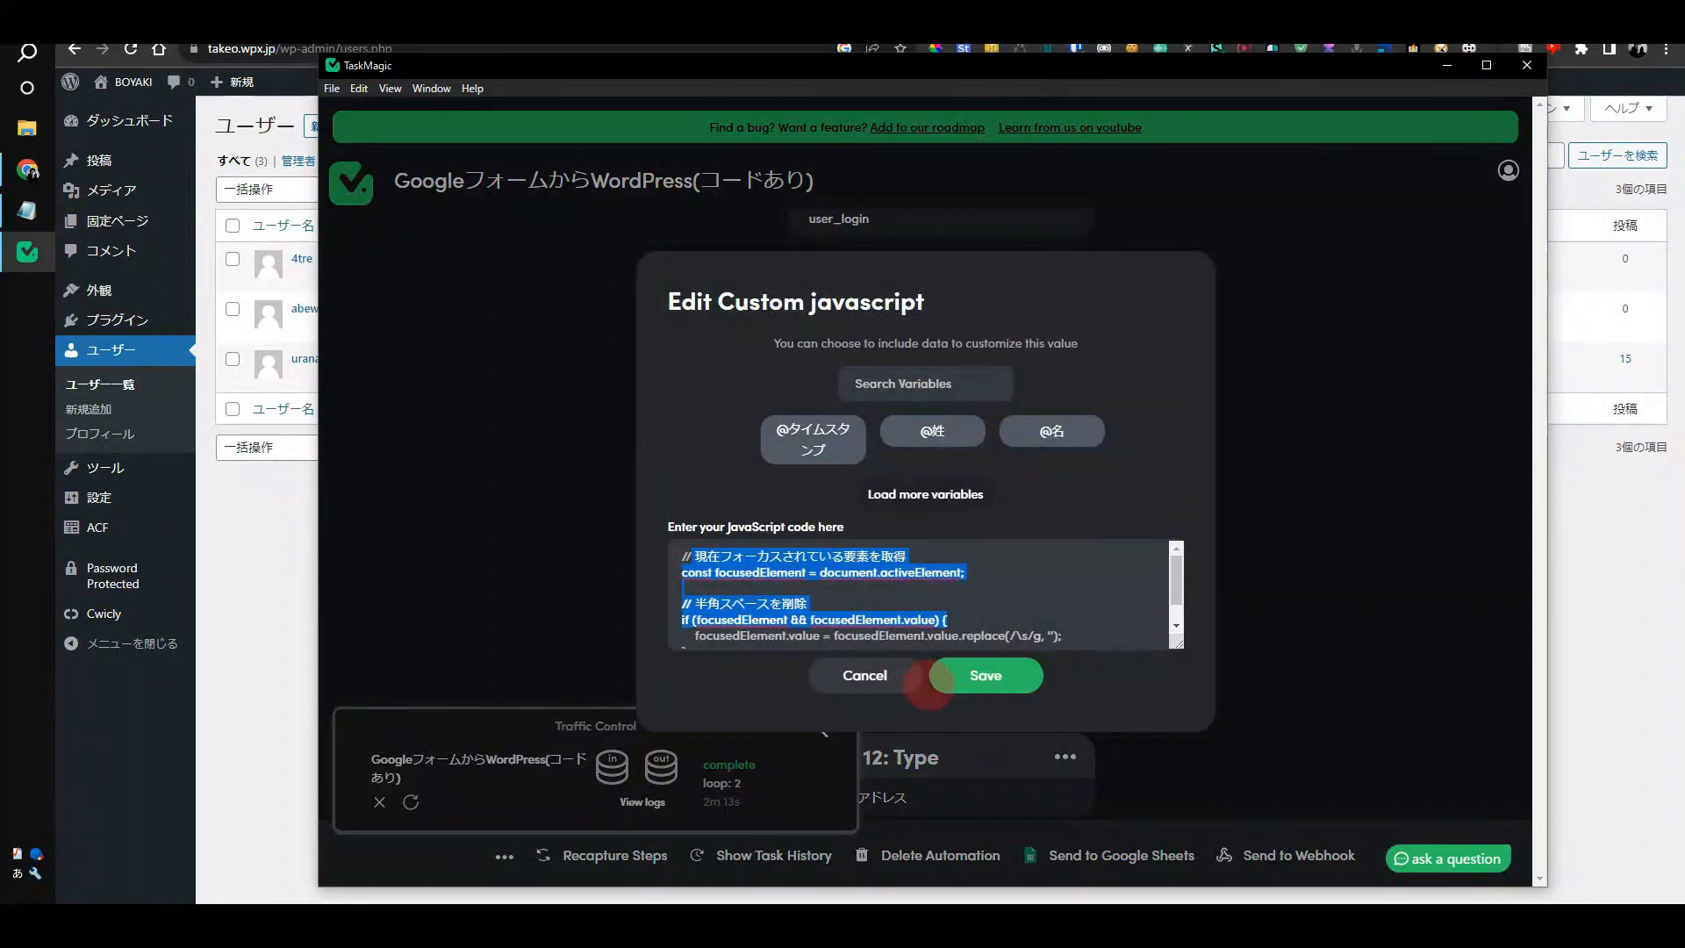
left_click(974, 678)
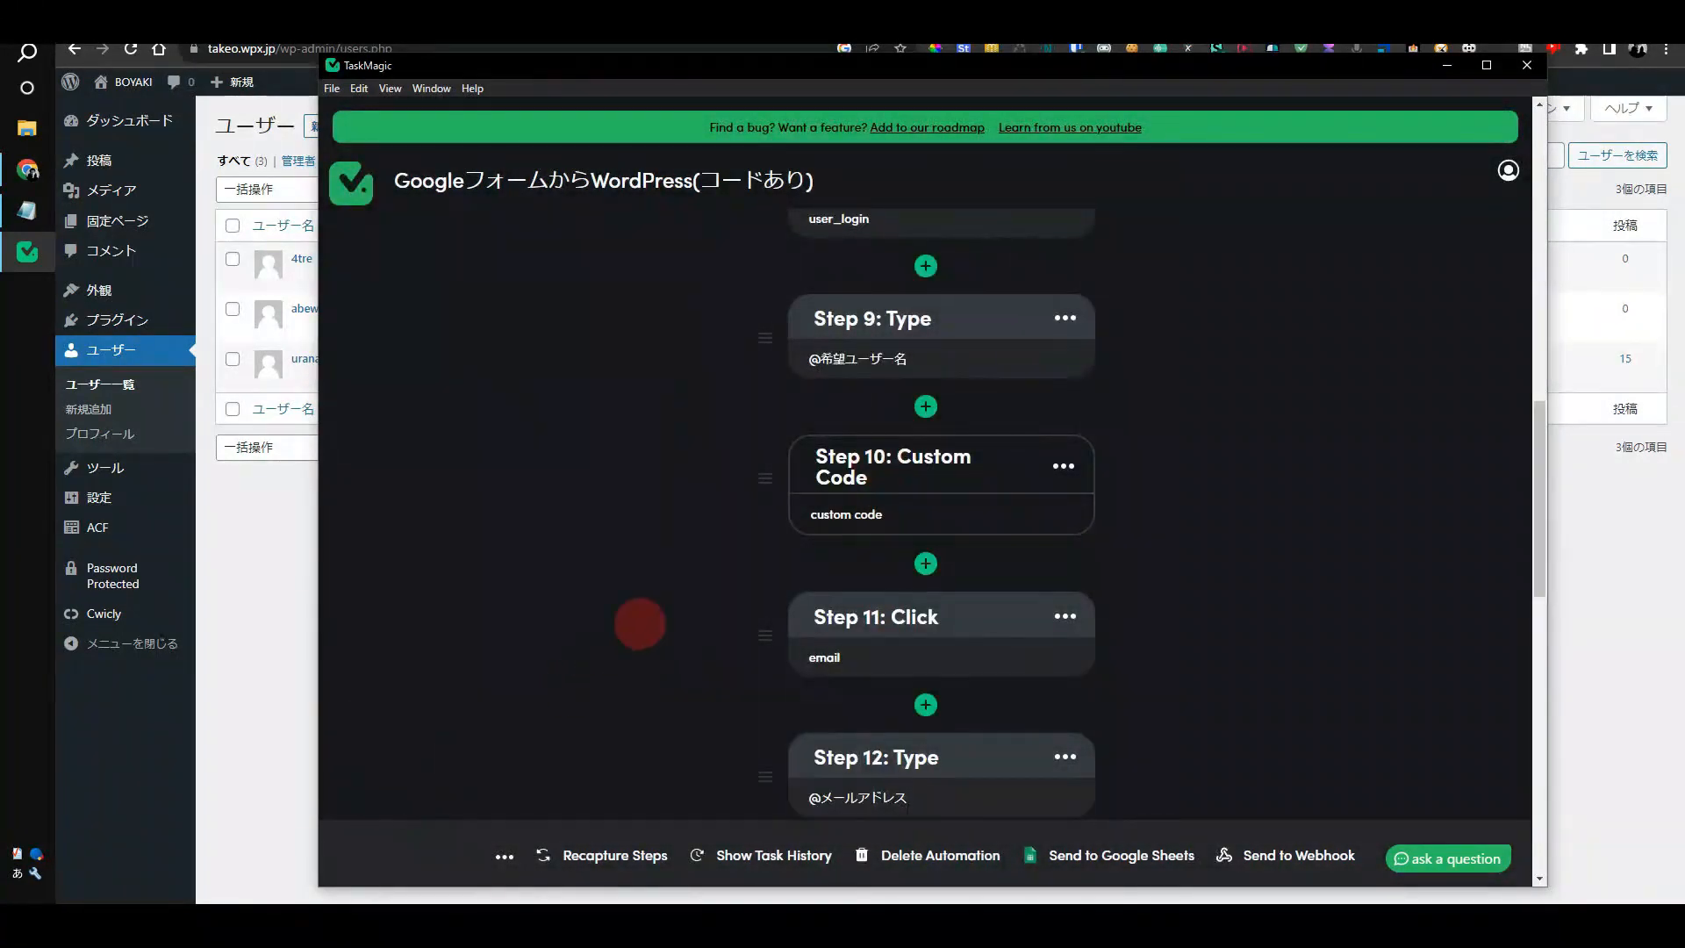